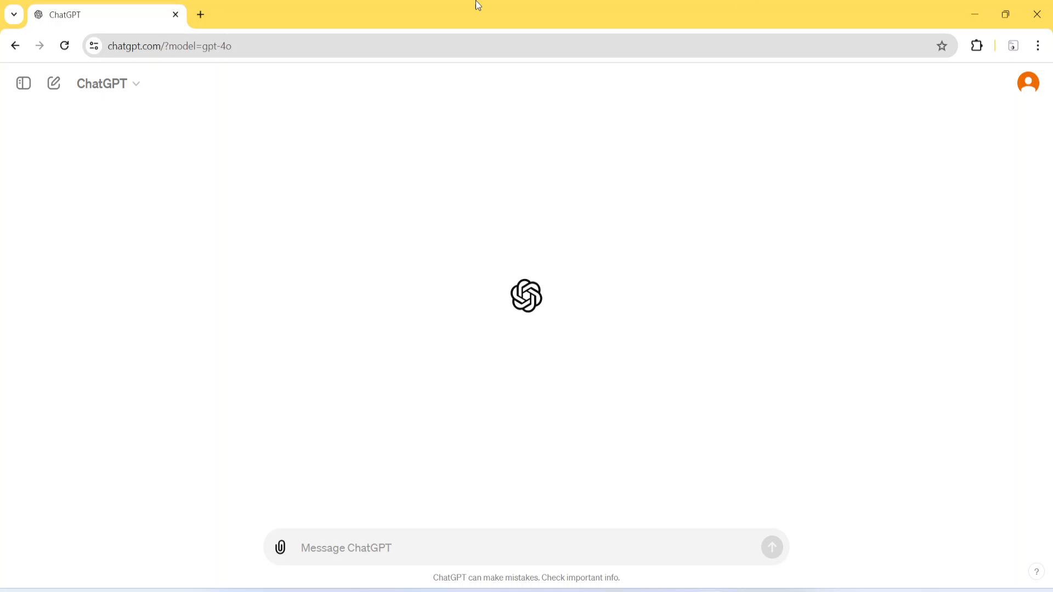
Step: Search Google for "chatgpt 4o" in a new browser tab, look over the results, and close that tab
{"action": "left_click", "coordinate": [201, 17]}
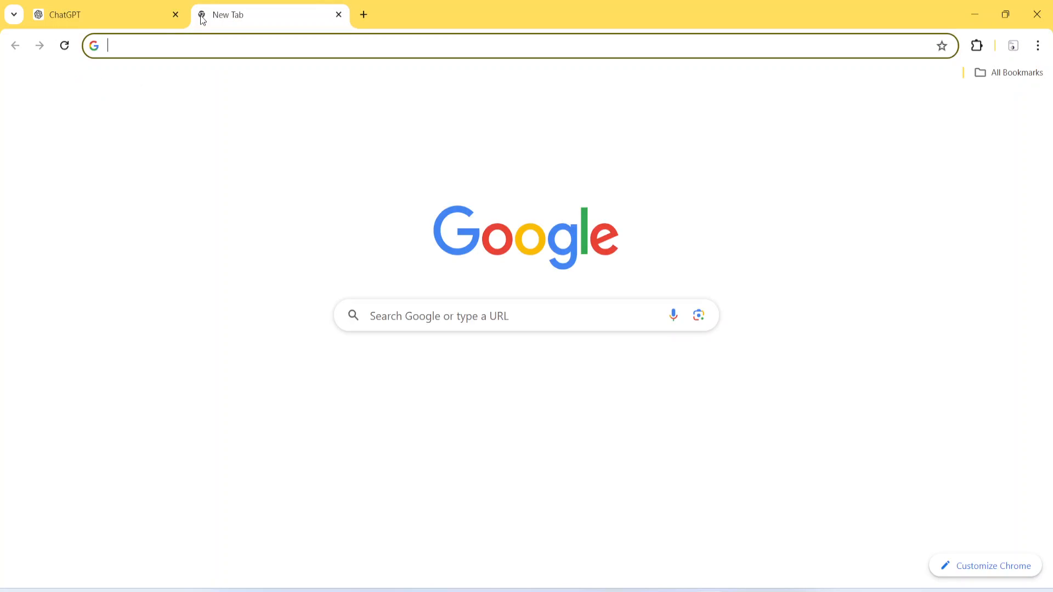
{"action": "type", "text": "chatgp"}
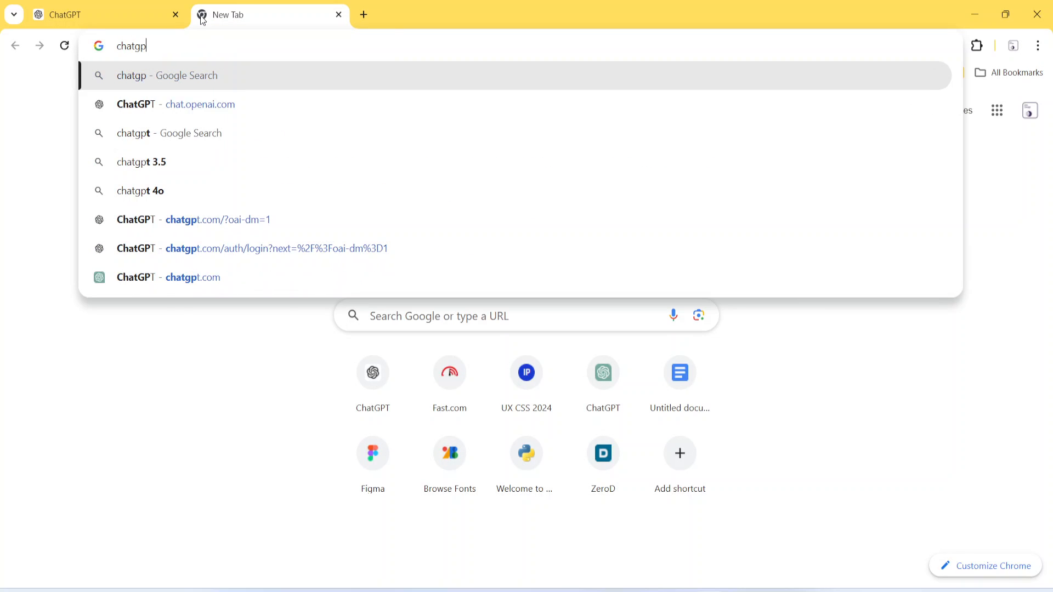
{"action": "type", "text": "t"}
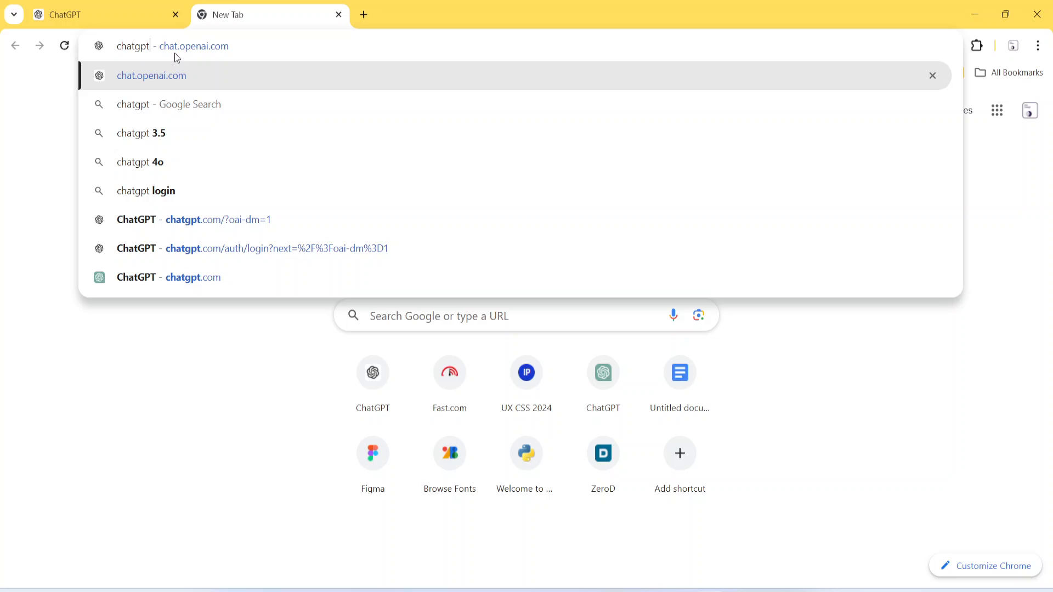
{"action": "left_click", "coordinate": [166, 164]}
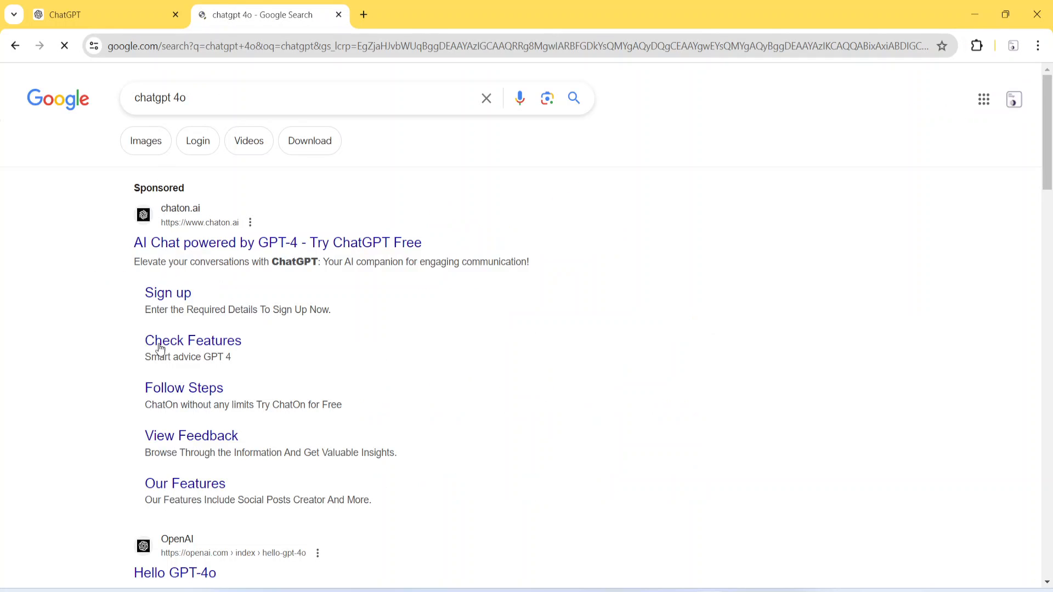
{"action": "scroll", "coordinate": [186, 363], "scroll_direction": "down", "scroll_amount": 4}
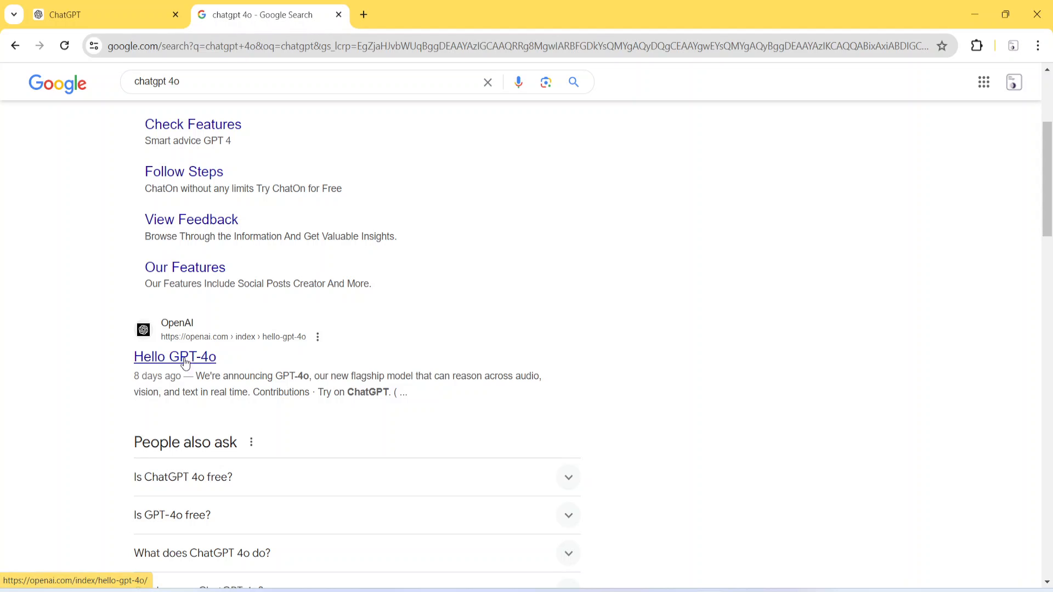
{"action": "left_click", "coordinate": [339, 15]}
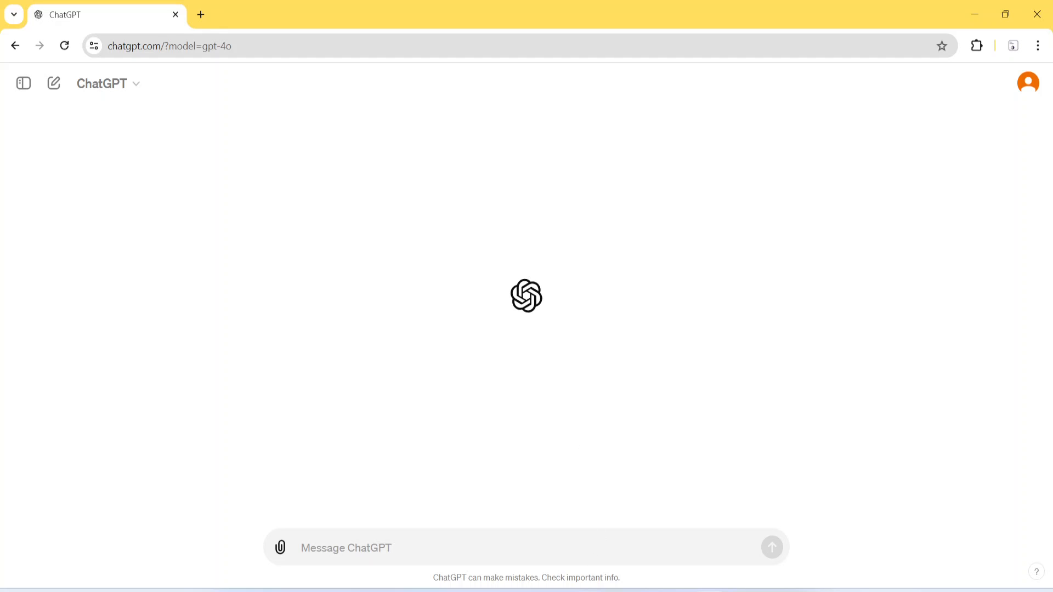
Step: View the Balance (2).png design image from the Downloads folder in File Explorer, then close it
{"action": "key", "text": "super+e"}
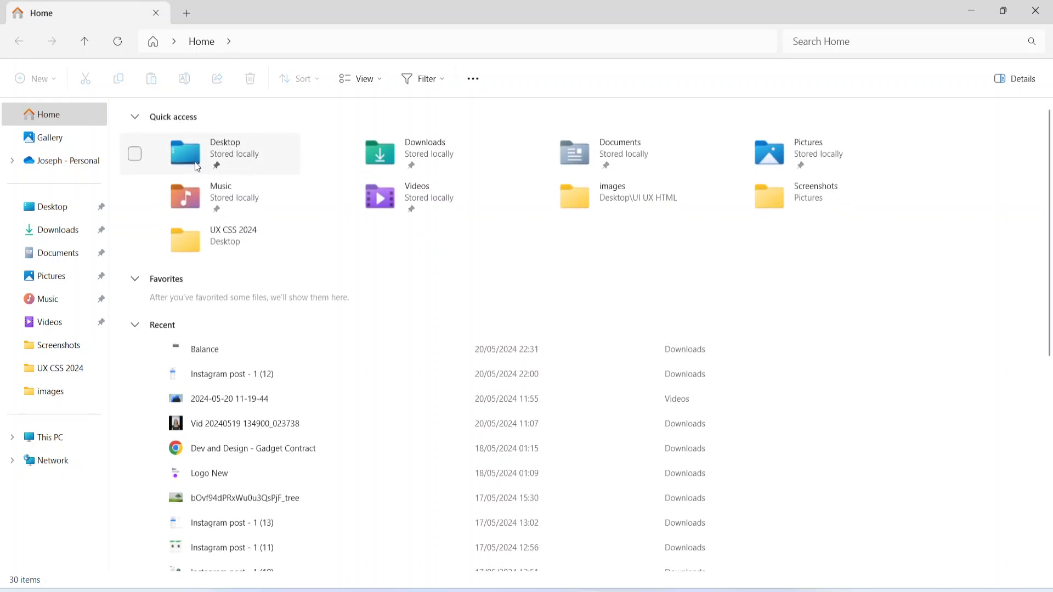
{"action": "double_click", "coordinate": [445, 157]}
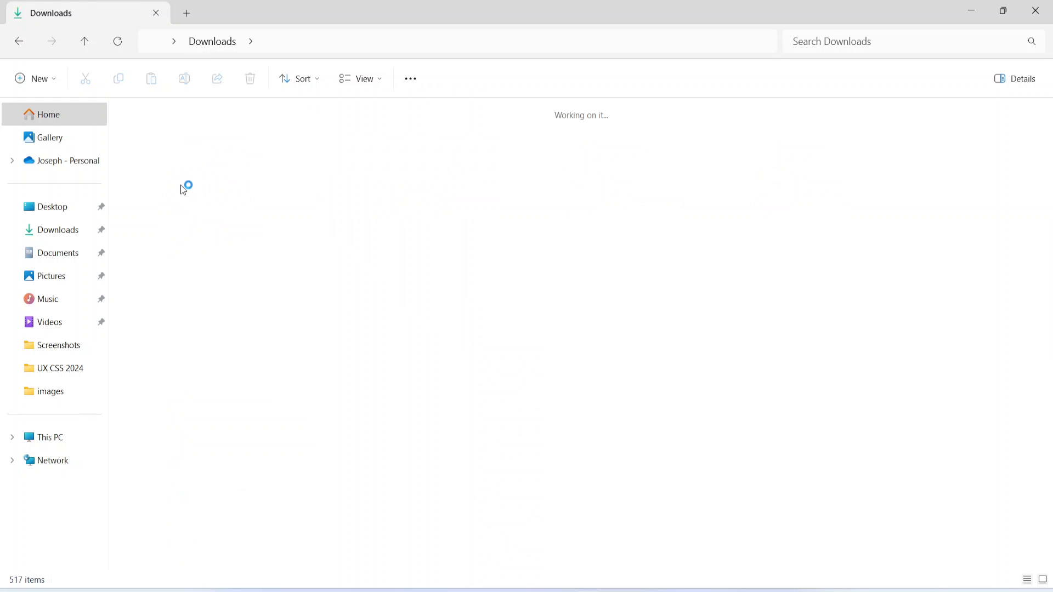
{"action": "double_click", "coordinate": [197, 145]}
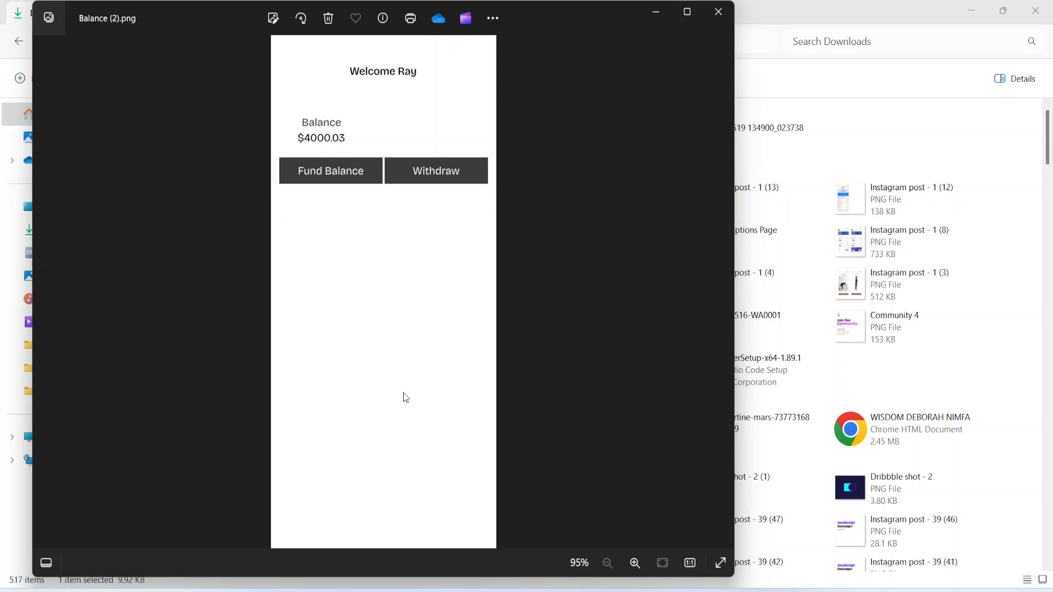
{"action": "left_click", "coordinate": [718, 15]}
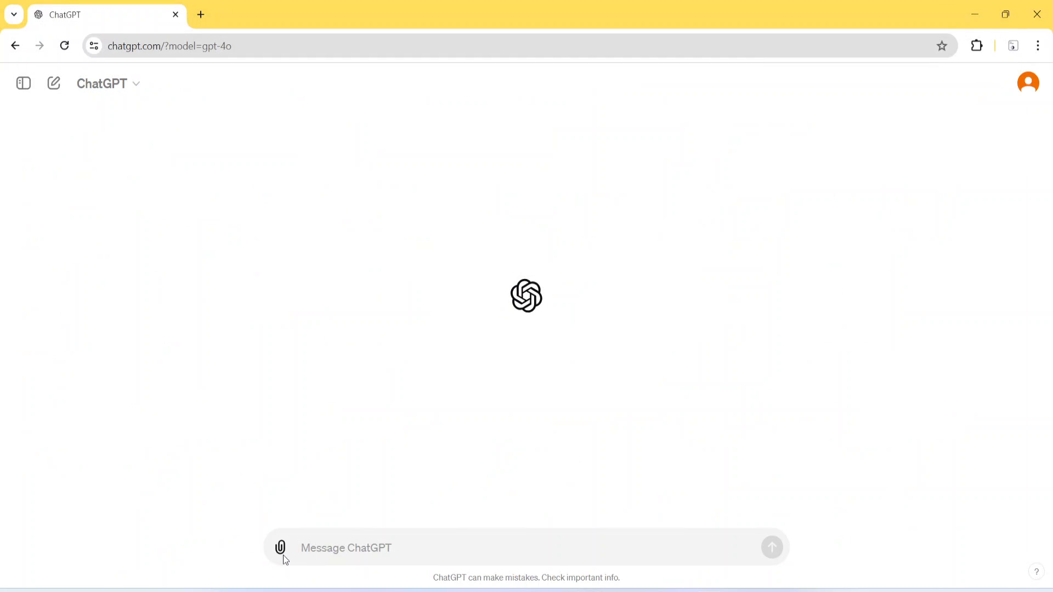
Step: Attach the Balance (2) image from the Downloads folder to the ChatGPT message
{"action": "left_click", "coordinate": [283, 551]}
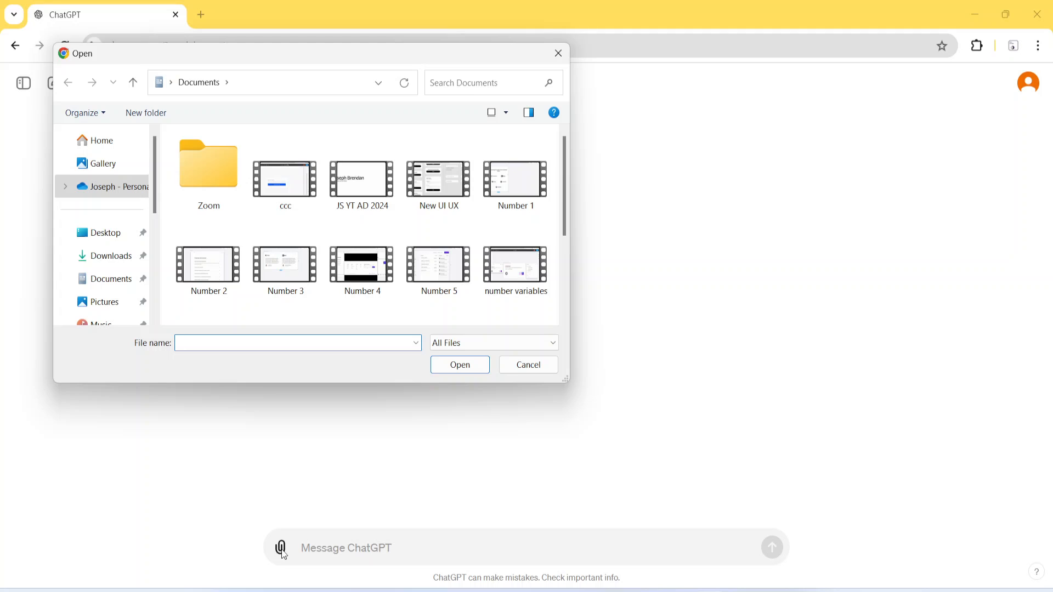
{"action": "left_click", "coordinate": [134, 258]}
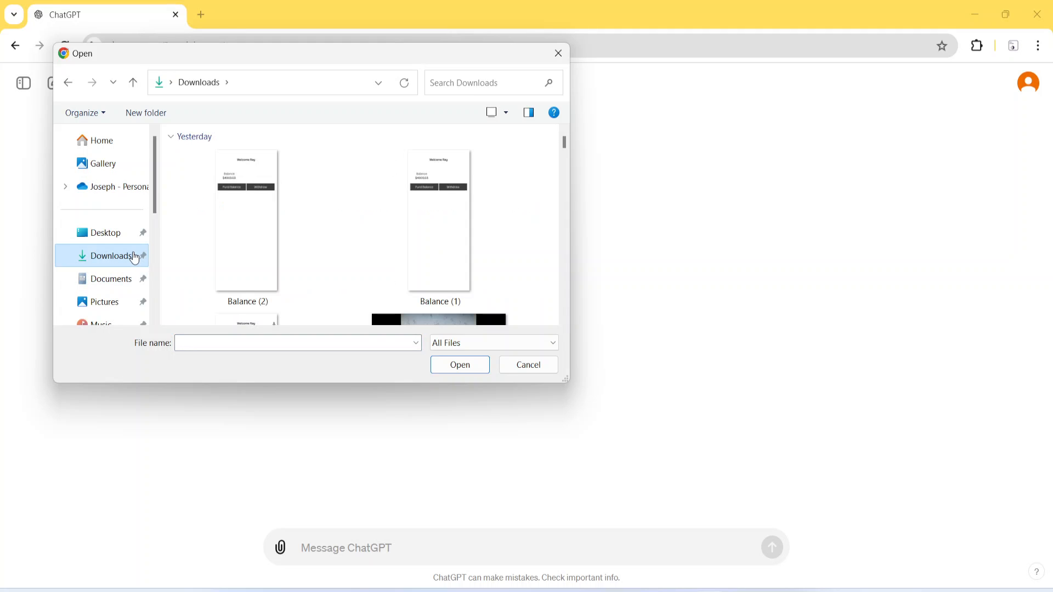
{"action": "left_click", "coordinate": [255, 228]}
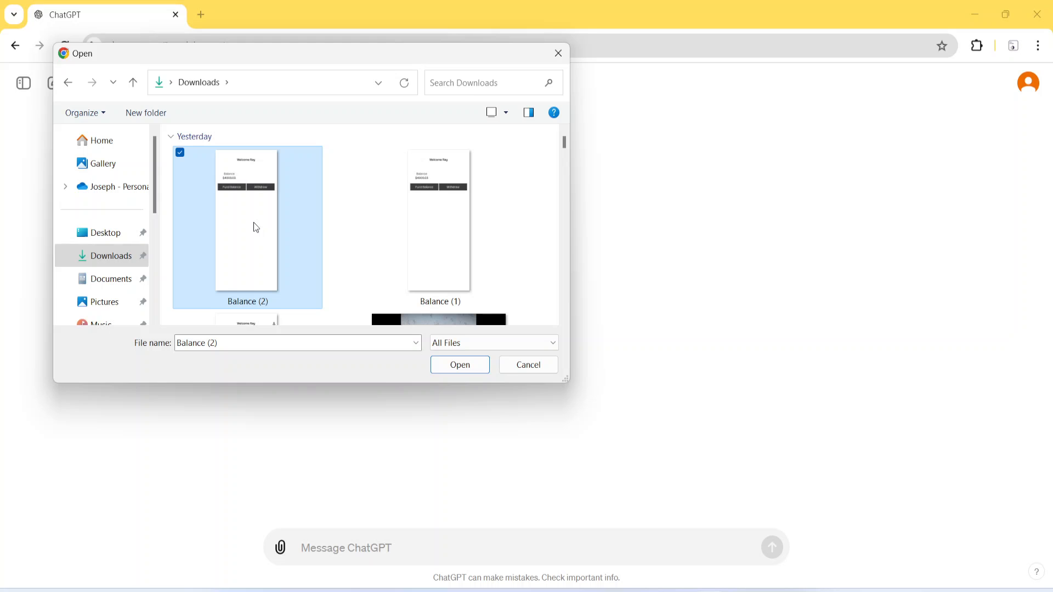
{"action": "left_click", "coordinate": [461, 366]}
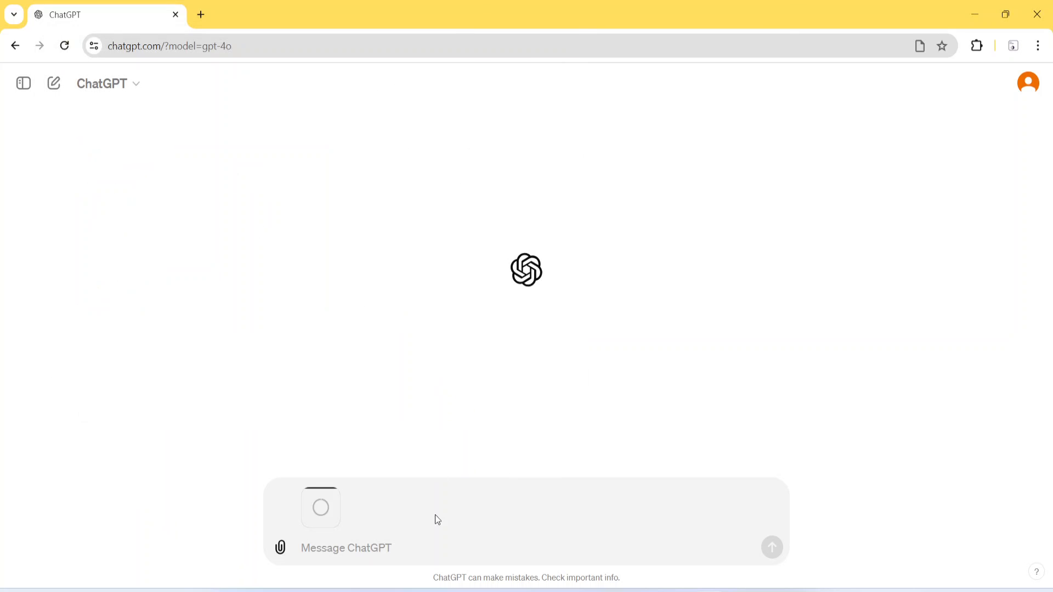
Step: Send the prompt "Kindly give me recommendations that can improve the UI Design of the image attached" with the attached image
{"action": "left_click", "coordinate": [327, 548]}
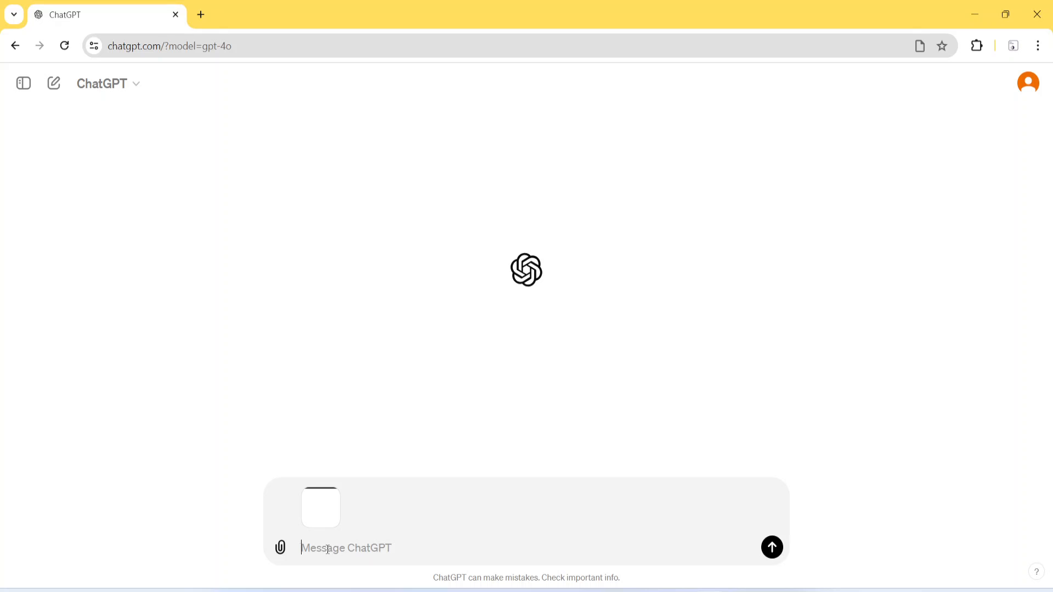
{"action": "type", "text": "Kindly go through"}
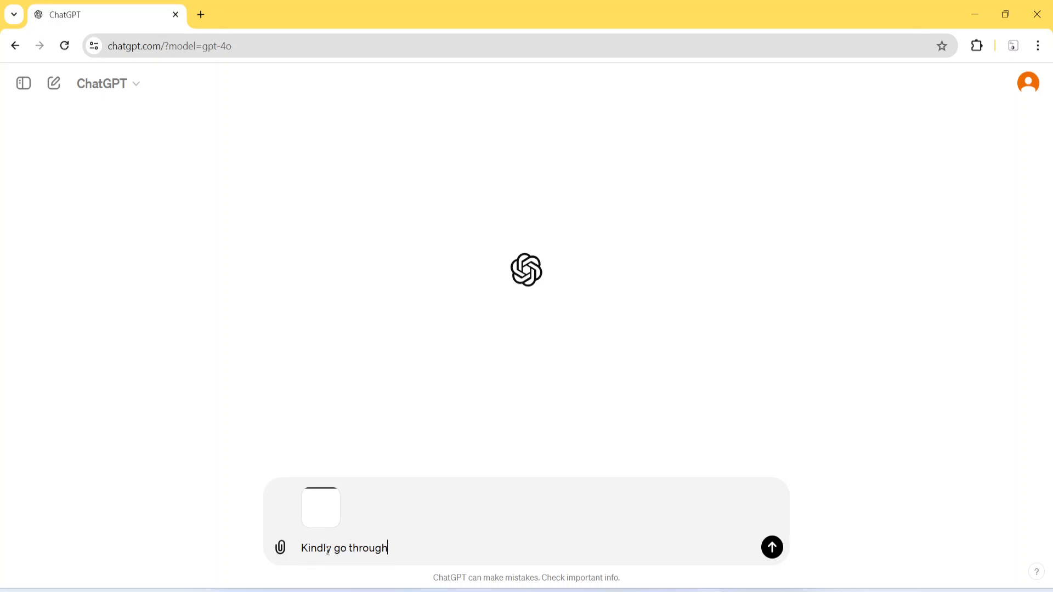
{"action": "type", "text": " the imag"}
{"action": "key", "text": "BackSpace"}
{"action": "key", "text": "BackSpace"}
{"action": "key", "text": "BackSpace"}
{"action": "key", "text": "BackSpace"}
{"action": "key", "text": "BackSpace"}
{"action": "key", "text": "BackSpace"}
{"action": "key", "text": "BackSpace"}
{"action": "key", "text": "BackSpace"}
{"action": "key", "text": "BackSpace"}
{"action": "key", "text": "BackSpace"}
{"action": "key", "text": "BackSpace"}
{"action": "key", "text": "BackSpace"}
{"action": "key", "text": "BackSpace"}
{"action": "key", "text": "BackSpace"}
{"action": "key", "text": "BackSpace"}
{"action": "key", "text": "BackSpace"}
{"action": "key", "text": "BackSpace"}
{"action": "key", "text": "BackSpace"}
{"action": "key", "text": "BackSpace"}
{"action": "type", "text": "suggest"}
{"action": "key", "text": "BackSpace"}
{"action": "key", "text": "BackSpace"}
{"action": "key", "text": "BackSpace"}
{"action": "key", "text": "BackSpace"}
{"action": "key", "text": "BackSpace"}
{"action": "key", "text": "BackSpace"}
{"action": "key", "text": "BackSpace"}
{"action": "type", "text": "re"}
{"action": "key", "text": "BackSpace"}
{"action": "key", "text": "BackSpace"}
{"action": "type", "text": "give me recommendations that can make the"}
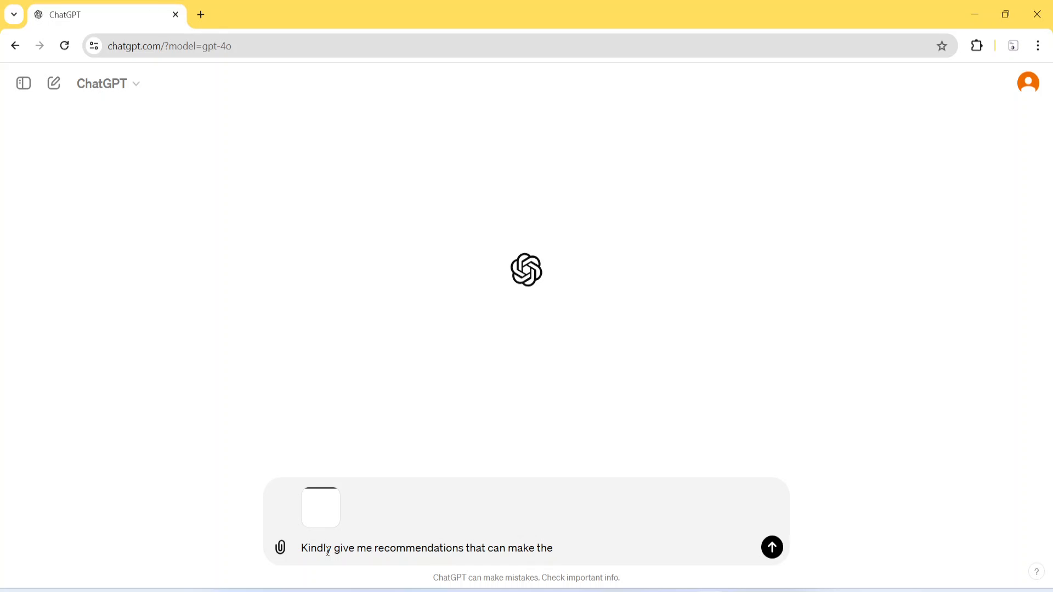
{"action": "key", "text": "BackSpace"}
{"action": "key", "text": "BackSpace"}
{"action": "key", "text": "BackSpace"}
{"action": "key", "text": "BackSpace"}
{"action": "key", "text": "BackSpace"}
{"action": "key", "text": "BackSpace"}
{"action": "key", "text": "BackSpace"}
{"action": "key", "text": "BackSpace"}
{"action": "type", "text": "imoriv"}
{"action": "key", "text": "BackSpace"}
{"action": "key", "text": "BackSpace"}
{"action": "key", "text": "BackSpace"}
{"action": "key", "text": "BackSpace"}
{"action": "type", "text": "prive"}
{"action": "key", "text": "BackSpace"}
{"action": "key", "text": "BackSpace"}
{"action": "key", "text": "BackSpace"}
{"action": "key", "text": "BackSpace"}
{"action": "type", "text": "ove the UI U"}
{"action": "key", "text": "BackSpace"}
{"action": "type", "text": "Desi"}
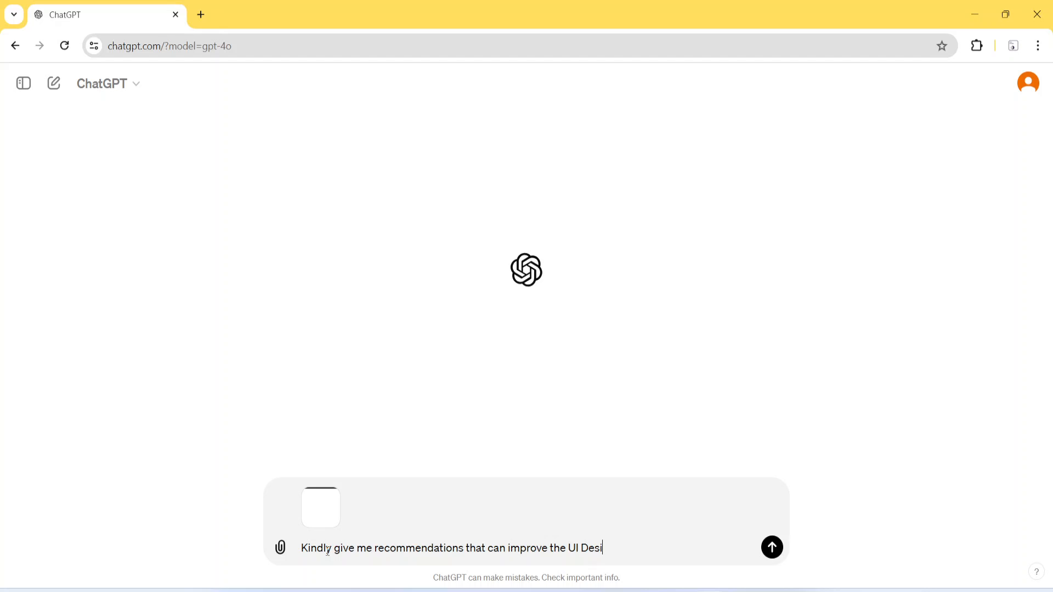
{"action": "type", "text": "gn of the image attacvhed"}
{"action": "key", "text": "BackSpace"}
{"action": "key", "text": "BackSpace"}
{"action": "key", "text": "BackSpace"}
{"action": "key", "text": "BackSpace"}
{"action": "type", "text": "hed"}
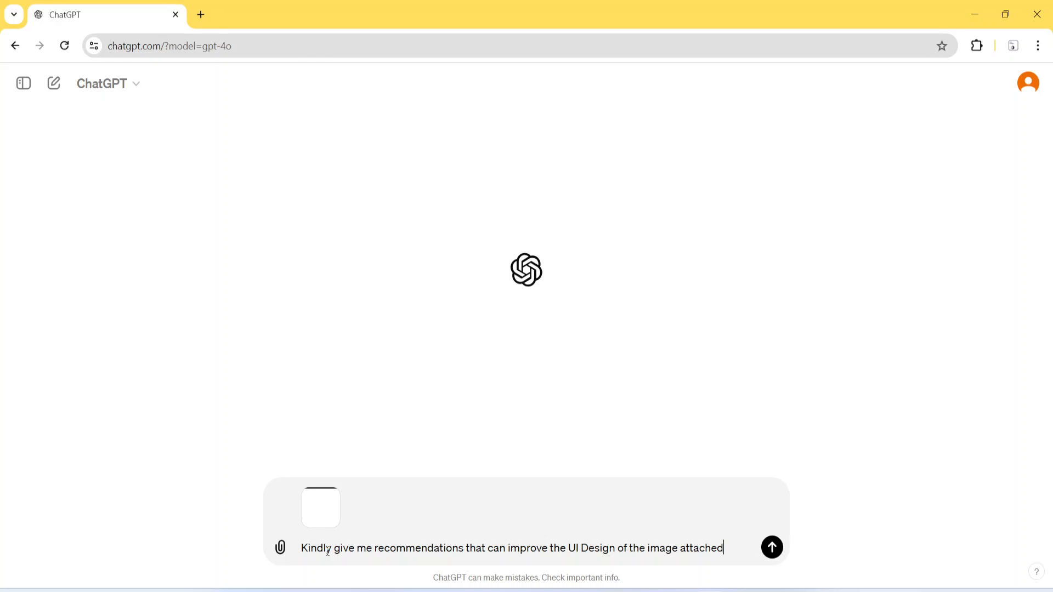
{"action": "left_click", "coordinate": [774, 550]}
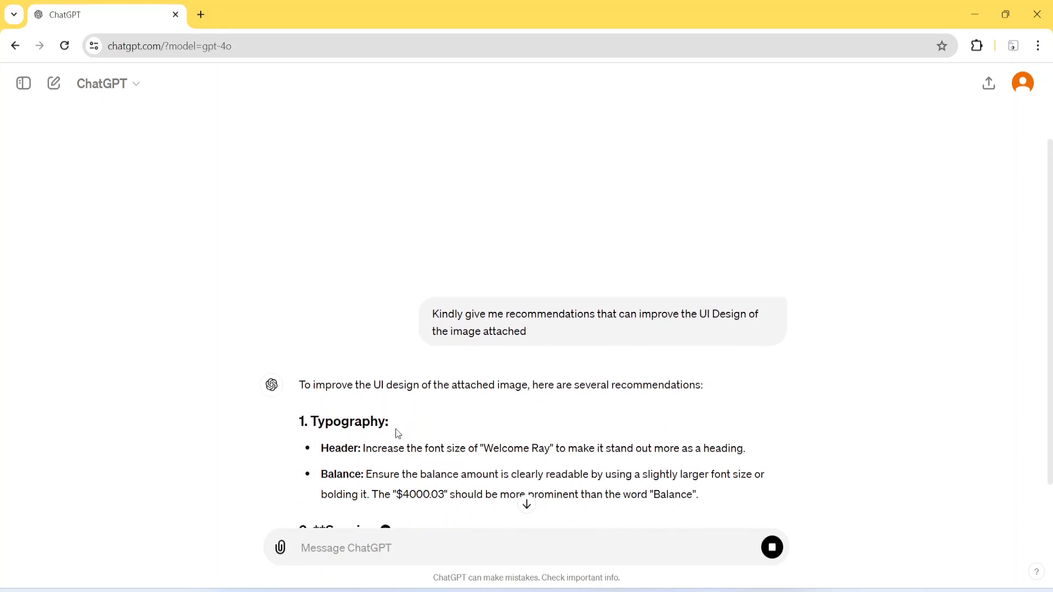
Step: Read the reply's recommendations on typography, spacing and alignment, button design, and hierarchy and emphasis
{"action": "scroll", "coordinate": [397, 433], "scroll_direction": "down", "scroll_amount": 3}
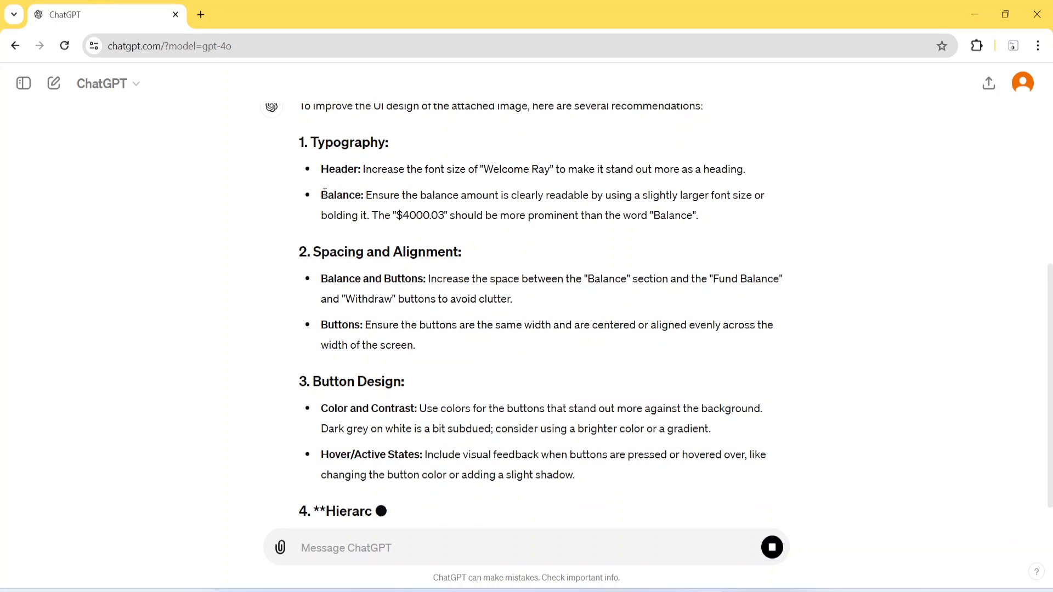
{"action": "scroll", "coordinate": [322, 169], "scroll_direction": "up", "scroll_amount": 2}
{"action": "scroll", "coordinate": [320, 164], "scroll_direction": "up", "scroll_amount": 2}
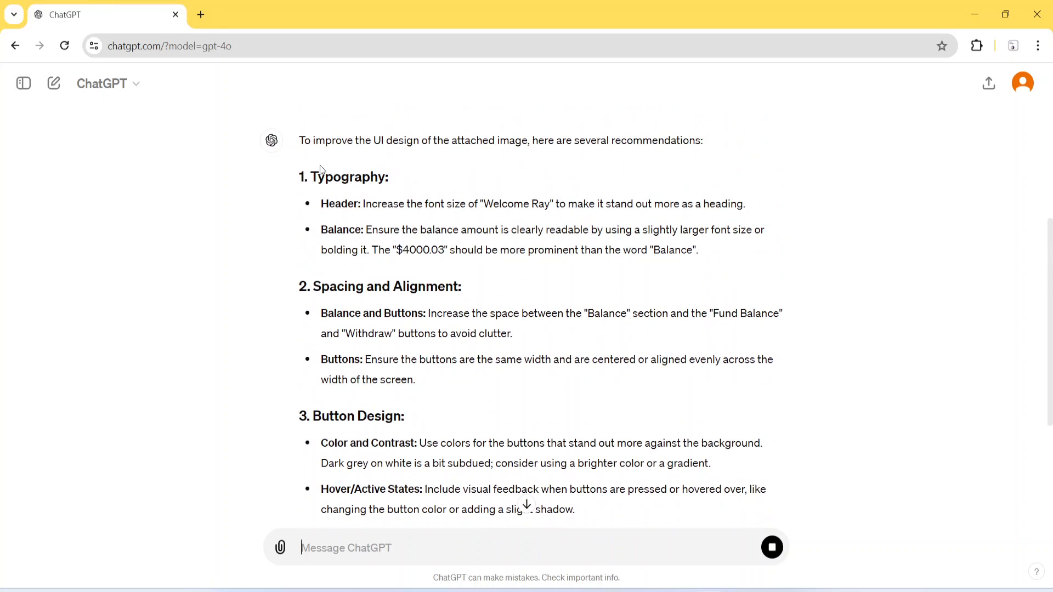
{"action": "left_click_drag", "start_coordinate": [318, 176], "coordinate": [508, 204]}
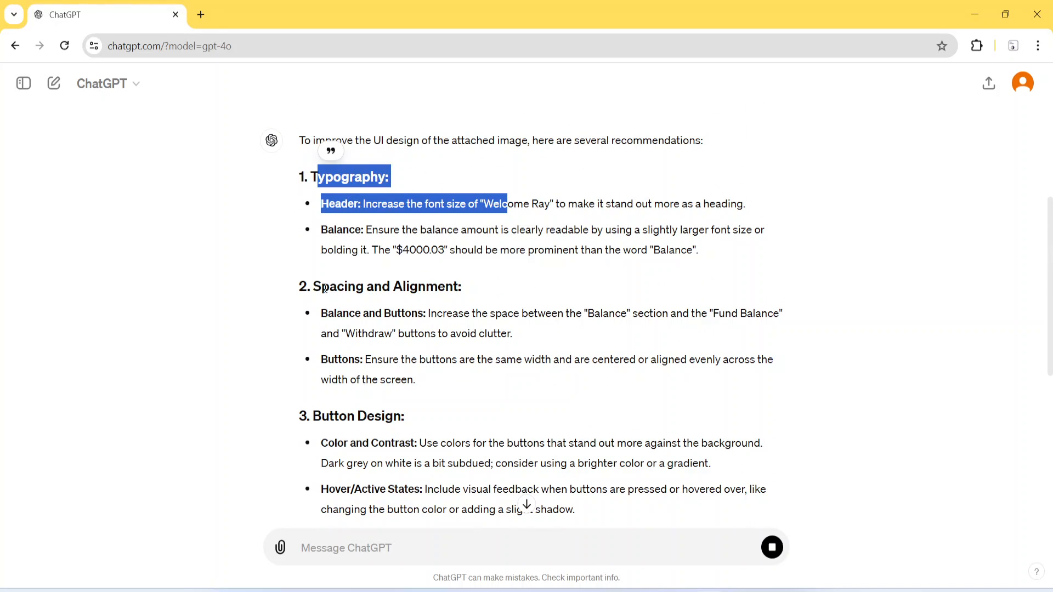
{"action": "left_click_drag", "start_coordinate": [321, 287], "coordinate": [505, 287]}
{"action": "scroll", "coordinate": [363, 468], "scroll_direction": "down", "scroll_amount": 3}
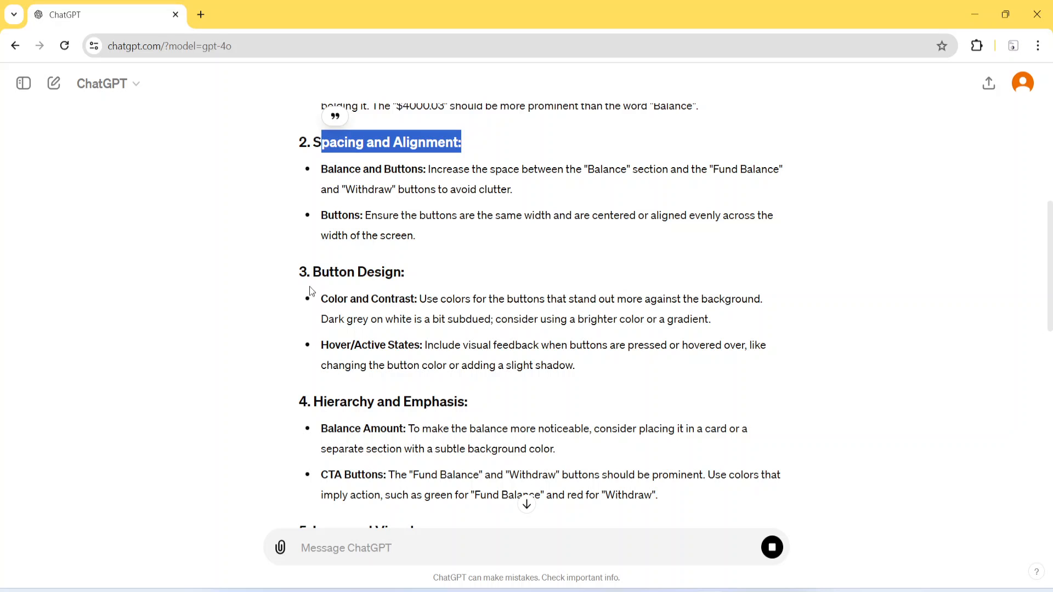
{"action": "left_click_drag", "start_coordinate": [326, 405], "coordinate": [487, 406]}
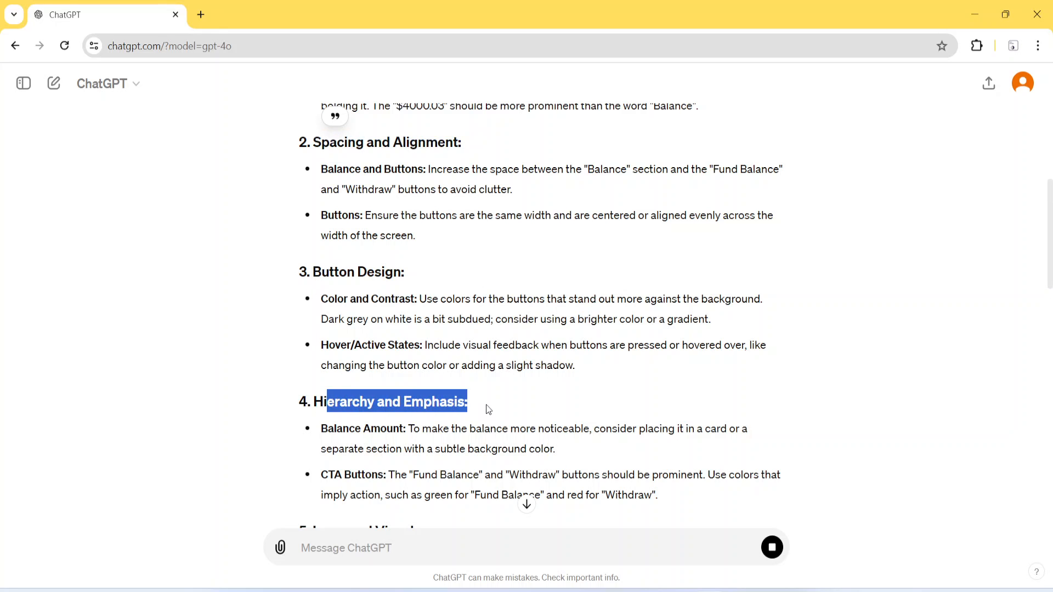
Step: Examine the reply's before and after example layouts, including the suggestion about a subtle horizontal line or divider
{"action": "scroll", "coordinate": [486, 407], "scroll_direction": "down", "scroll_amount": 10}
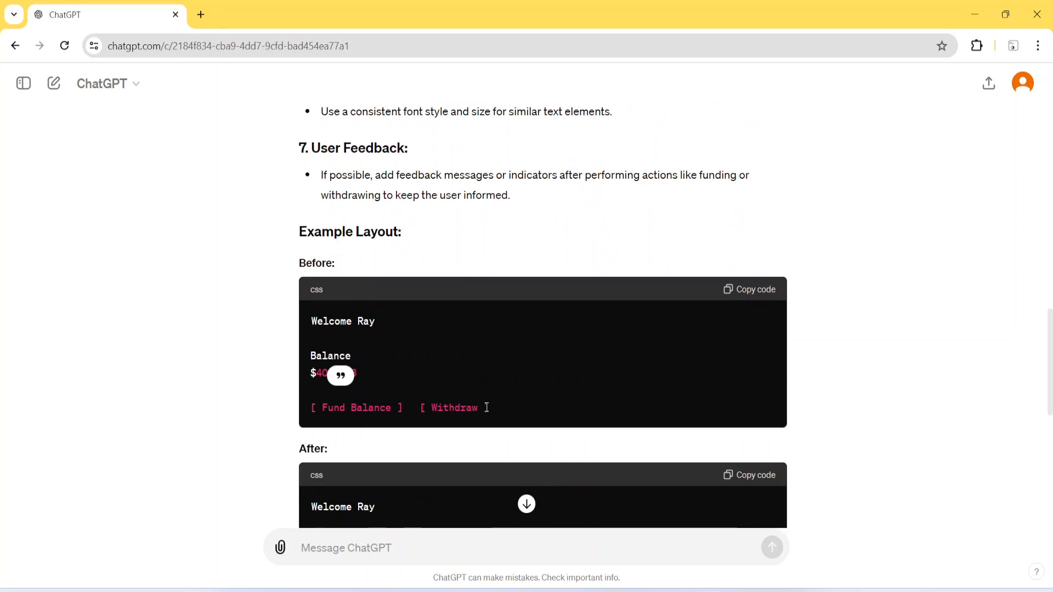
{"action": "scroll", "coordinate": [324, 362], "scroll_direction": "down", "scroll_amount": 3}
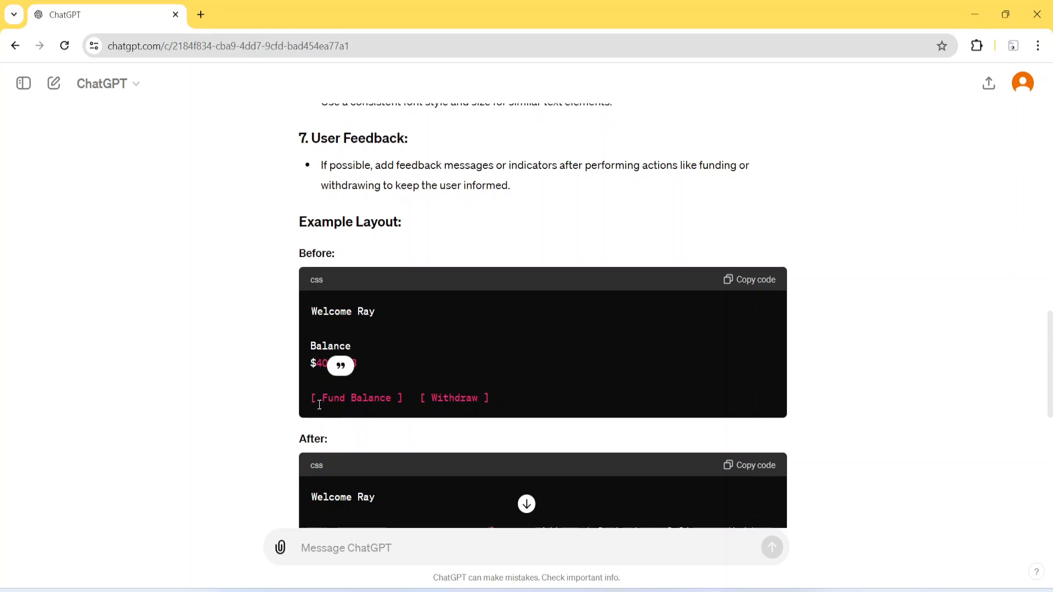
{"action": "scroll", "coordinate": [372, 314], "scroll_direction": "up", "scroll_amount": 3}
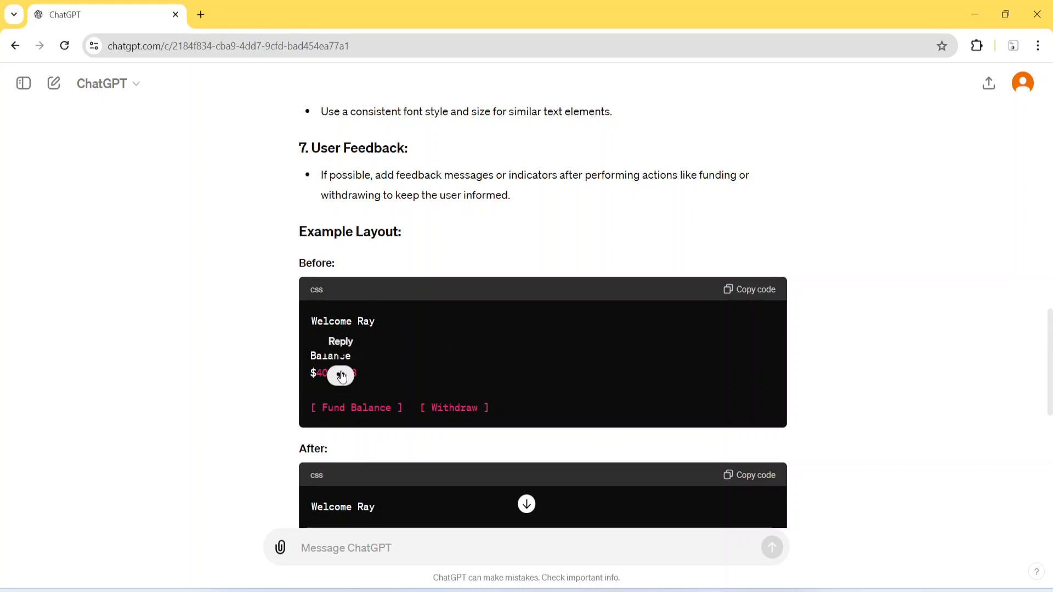
{"action": "left_click", "coordinate": [231, 396]}
{"action": "scroll", "coordinate": [334, 412], "scroll_direction": "down", "scroll_amount": 4}
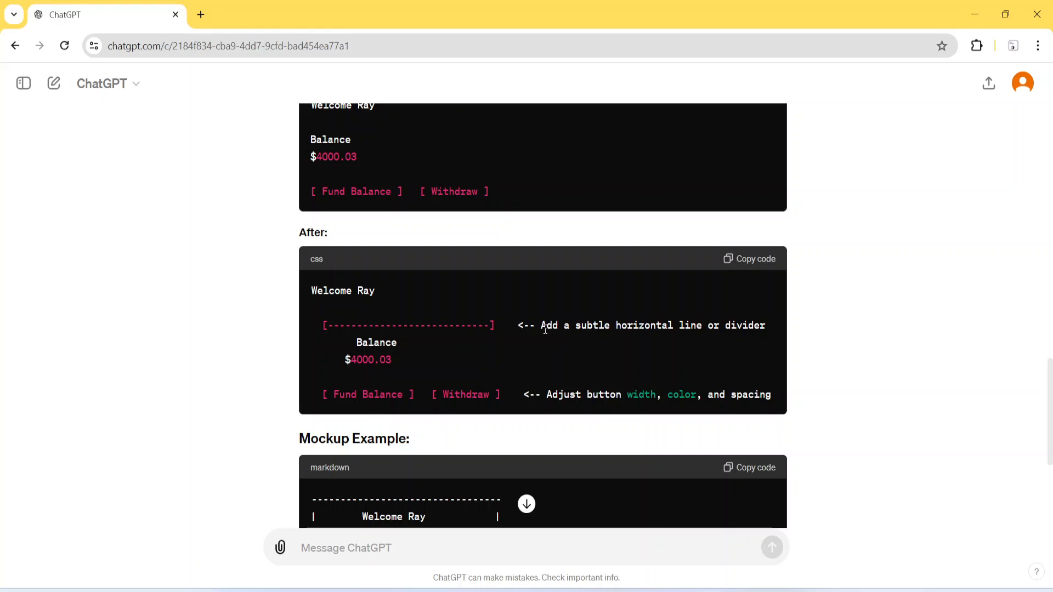
{"action": "left_click_drag", "start_coordinate": [545, 329], "coordinate": [748, 329]}
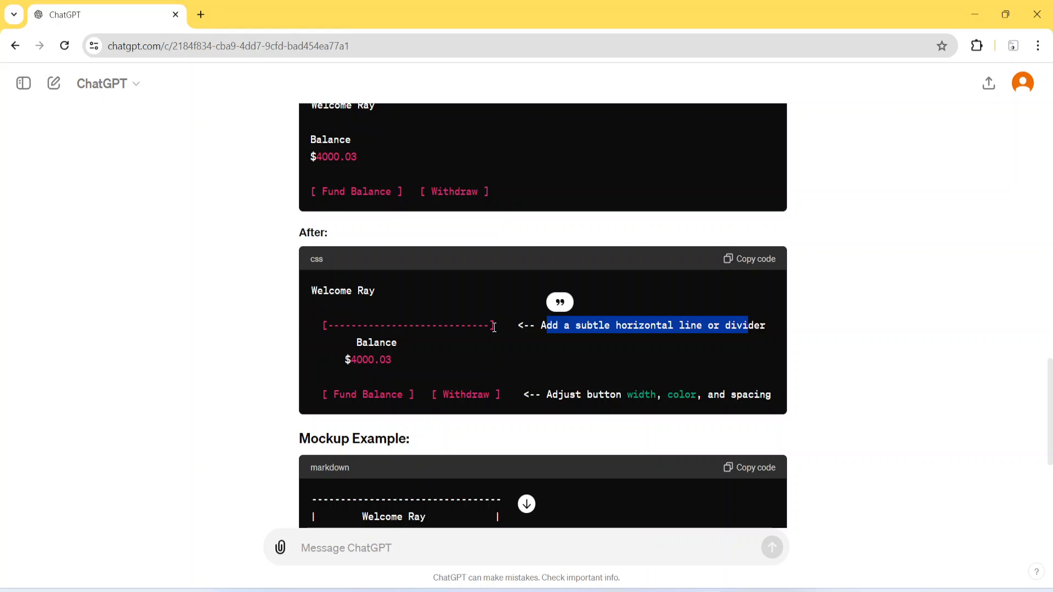
{"action": "scroll", "coordinate": [494, 327], "scroll_direction": "down", "scroll_amount": 5}
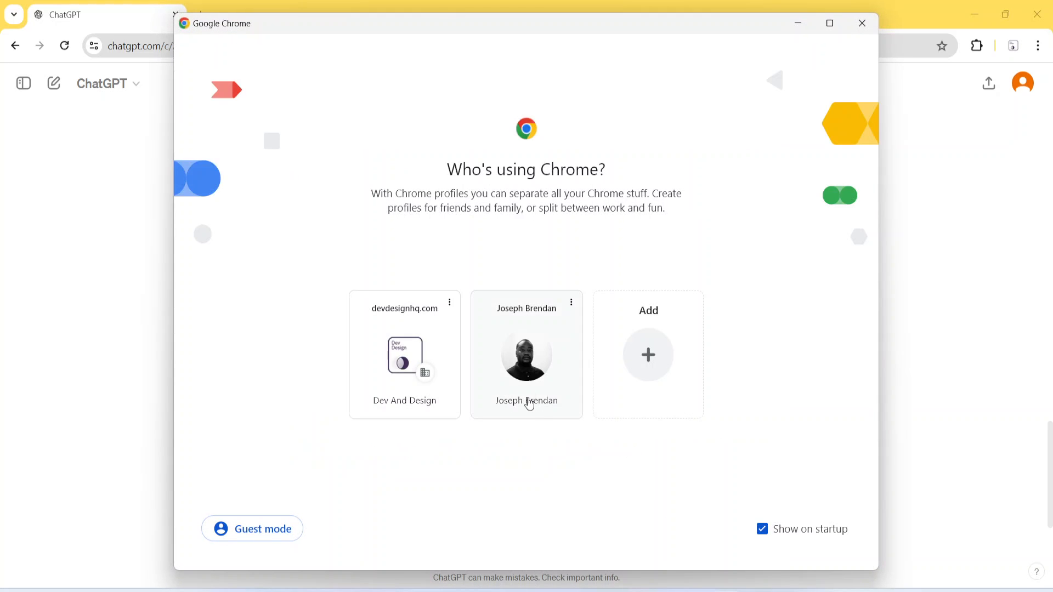
Step: Switch to Figma at figma.com in the personal Chrome profile, open the Short Clips file and select its Balance frame
{"action": "left_click", "coordinate": [529, 402]}
{"action": "type", "text": "figma.com"}
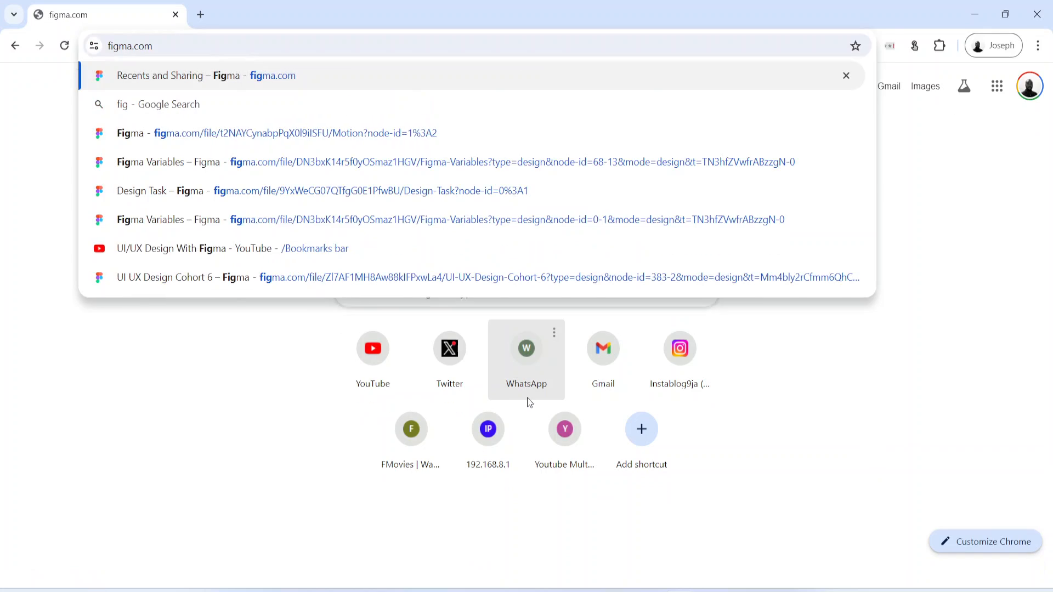
{"action": "key", "text": "Return"}
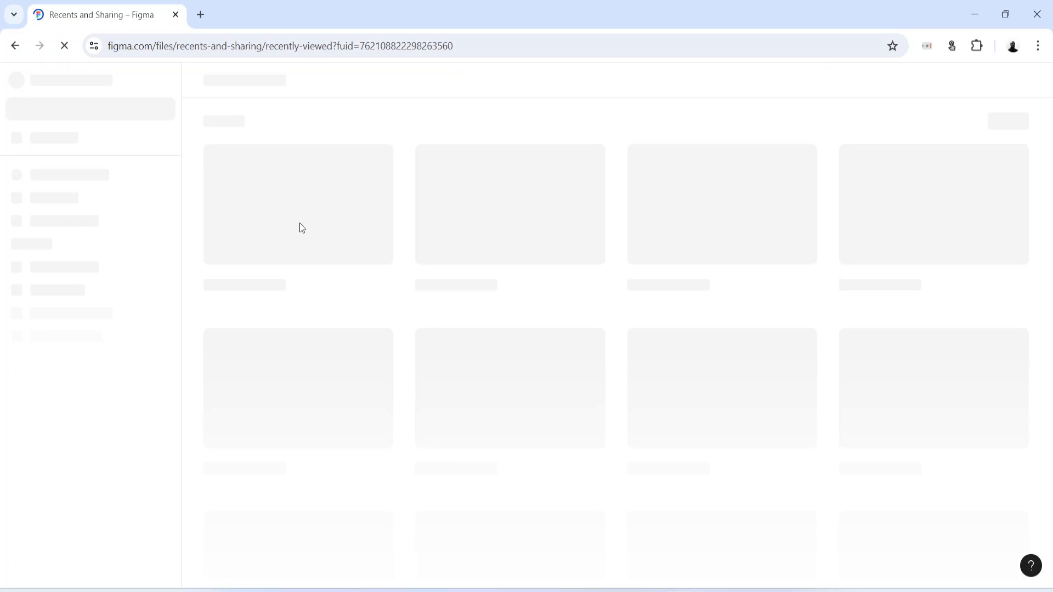
{"action": "left_click", "coordinate": [306, 209]}
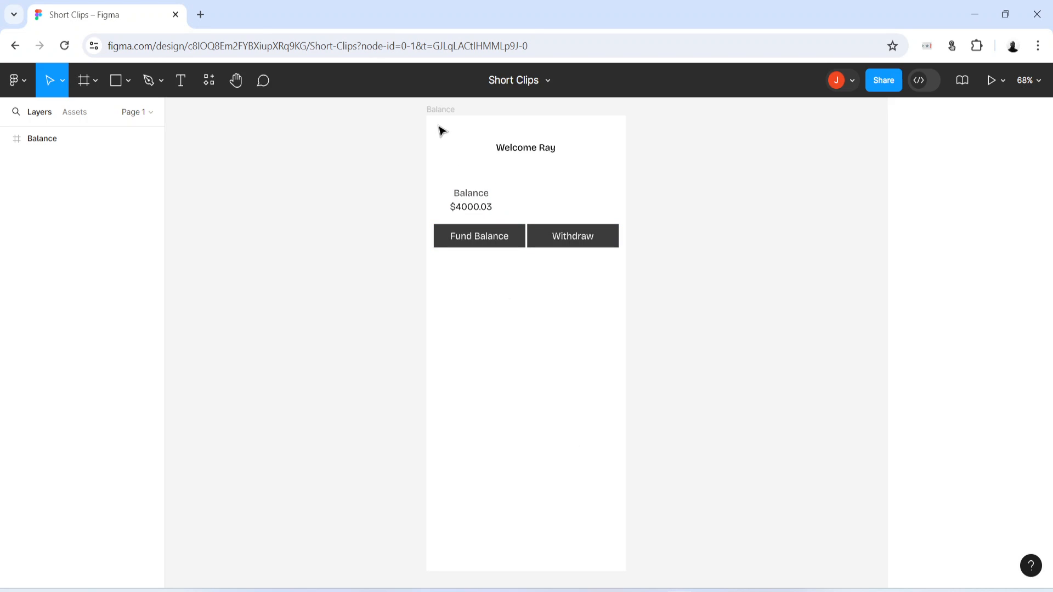
{"action": "left_click", "coordinate": [439, 110]}
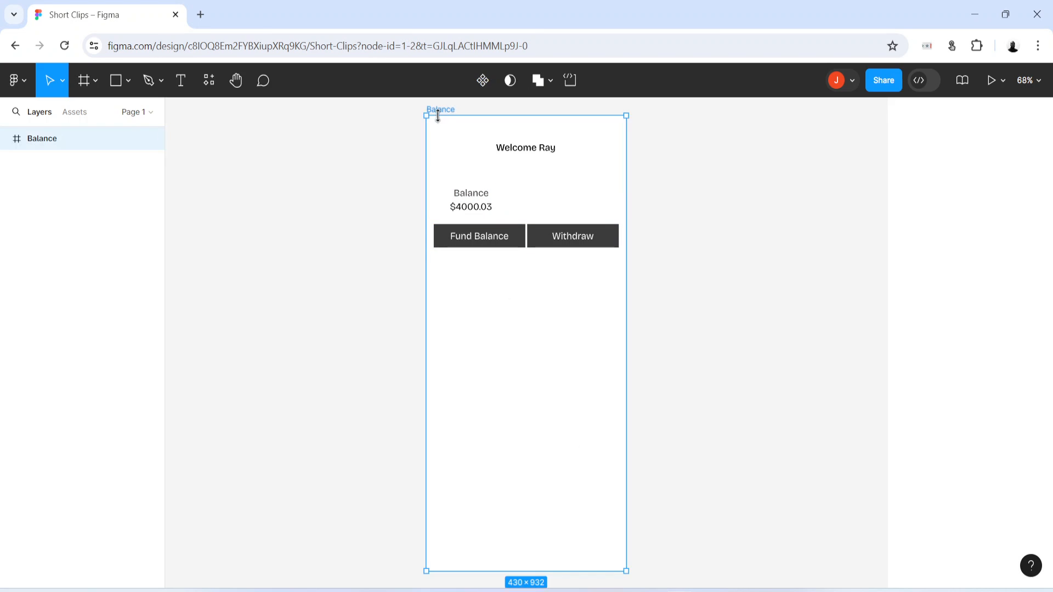
Step: Compare ChatGPT's mockup example, its welcome heading and balance placement, with the Balance frame in Figma
{"action": "left_click", "coordinate": [735, 591]}
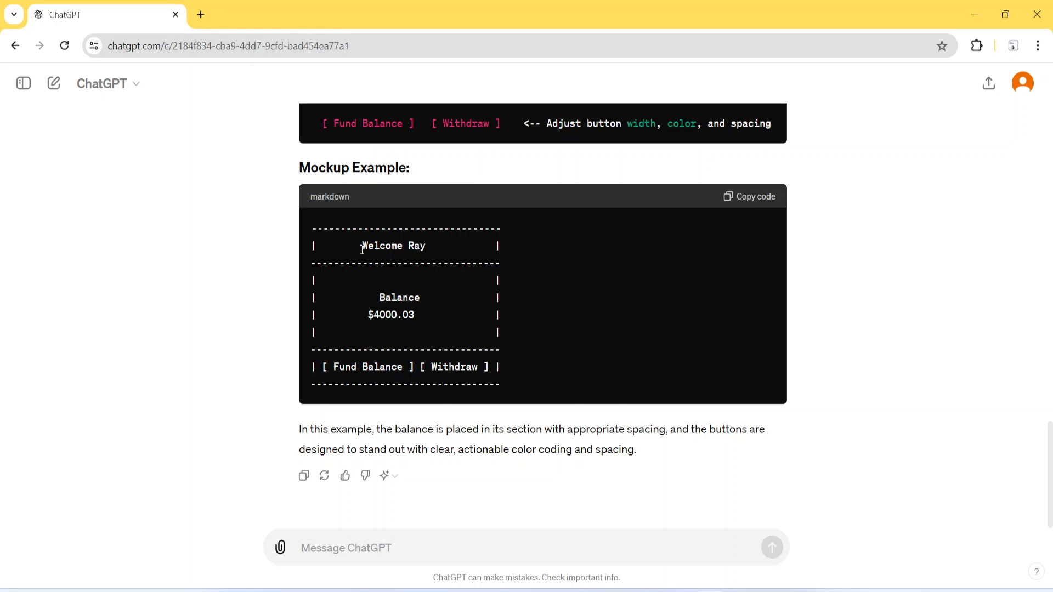
{"action": "left_click_drag", "start_coordinate": [362, 249], "coordinate": [460, 247]}
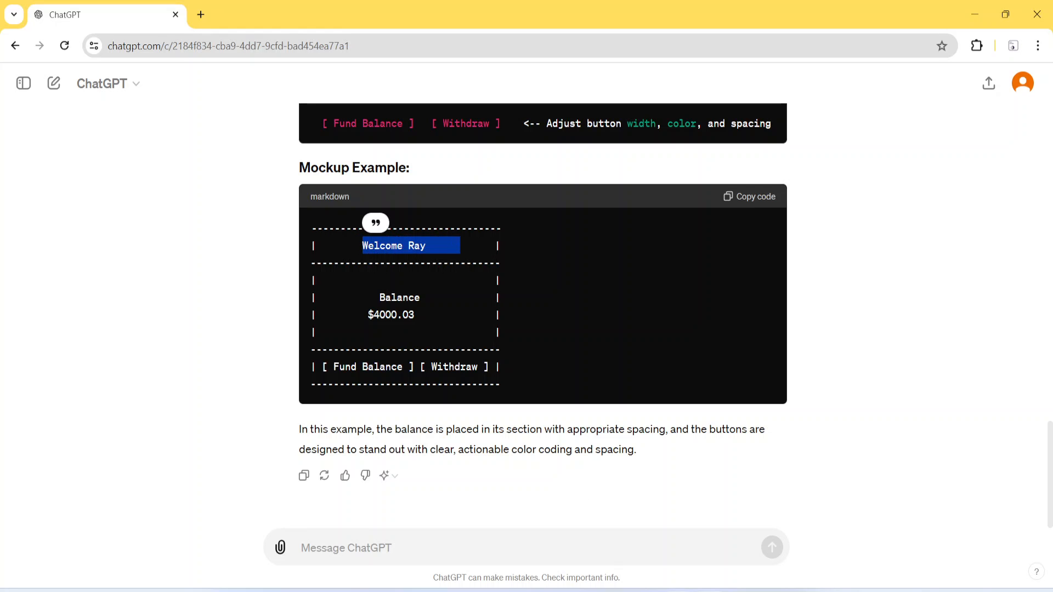
{"action": "key", "text": "alt+Tab"}
{"action": "scroll", "coordinate": [534, 181], "scroll_direction": "up", "scroll_amount": 4}
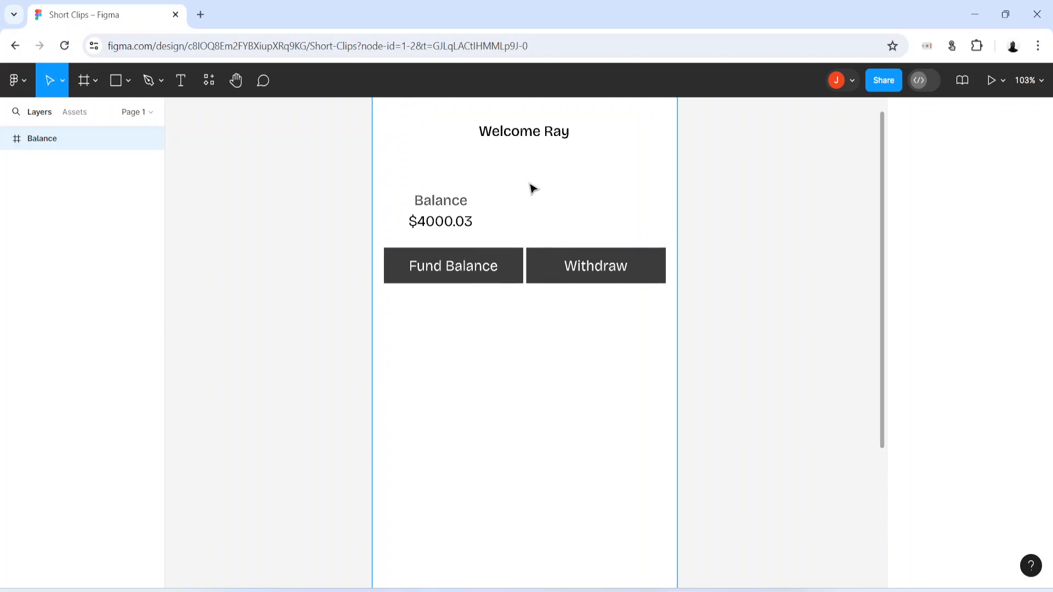
{"action": "scroll", "coordinate": [532, 187], "scroll_direction": "up", "scroll_amount": 3}
{"action": "left_click_drag", "start_coordinate": [533, 176], "coordinate": [512, 291]}
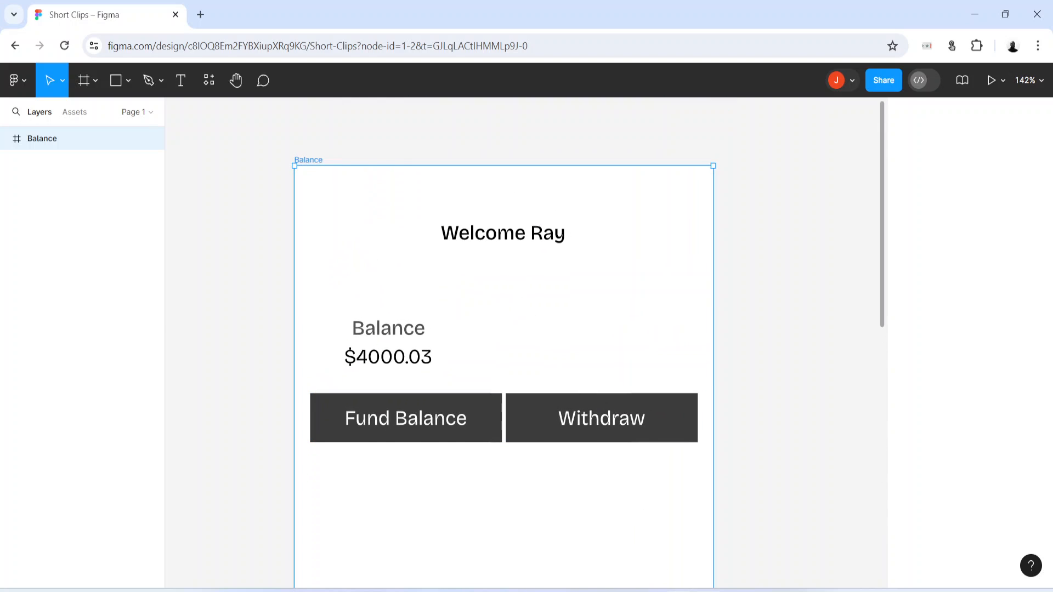
{"action": "key", "text": "alt+Tab"}
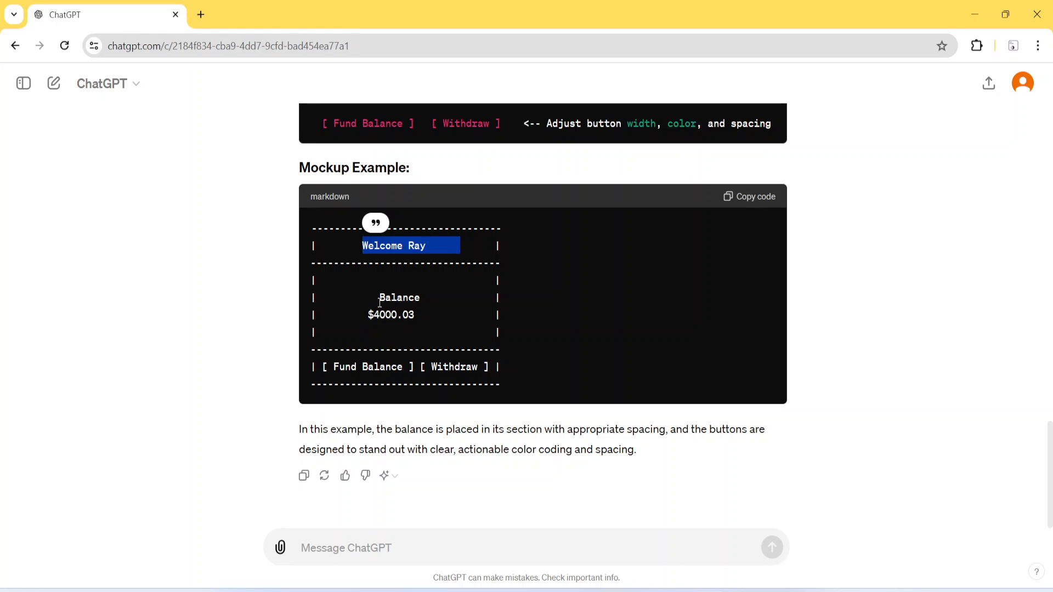
{"action": "left_click_drag", "start_coordinate": [379, 299], "coordinate": [437, 300]}
{"action": "left_click_drag", "start_coordinate": [375, 315], "coordinate": [393, 315]}
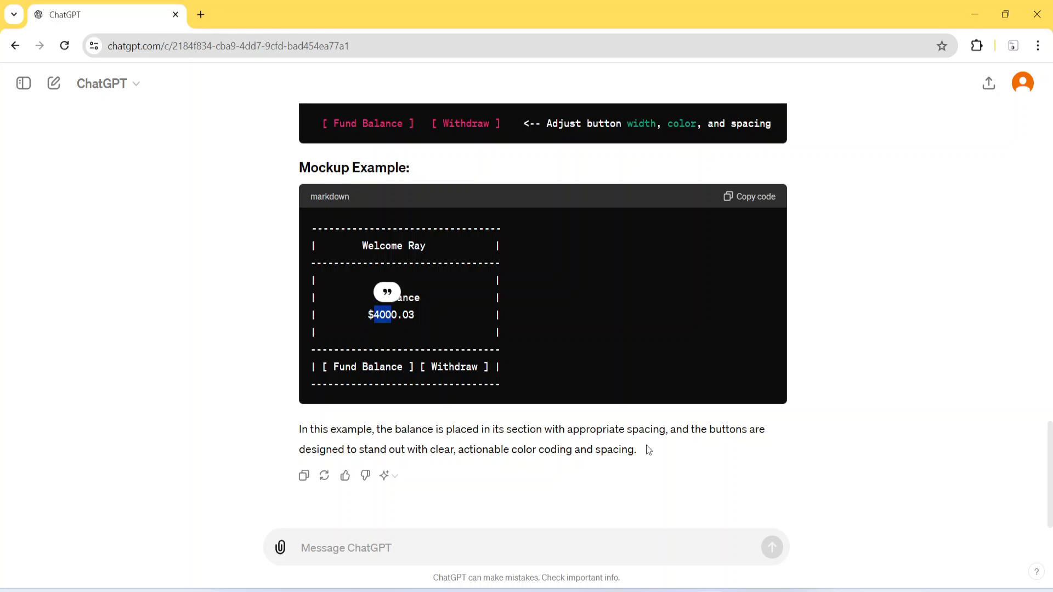
Step: Switch to Figma and center the balance and amount group horizontally in the Balance frame, checking it against ChatGPT's mockup
{"action": "key", "text": "alt+Tab"}
{"action": "left_click", "coordinate": [372, 339]}
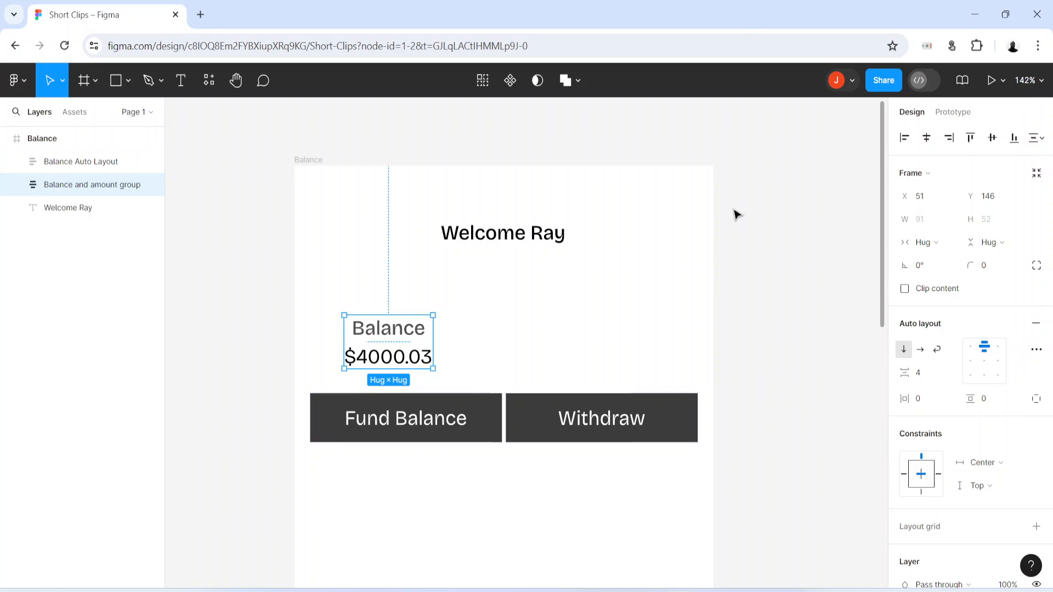
{"action": "left_click", "coordinate": [926, 137]}
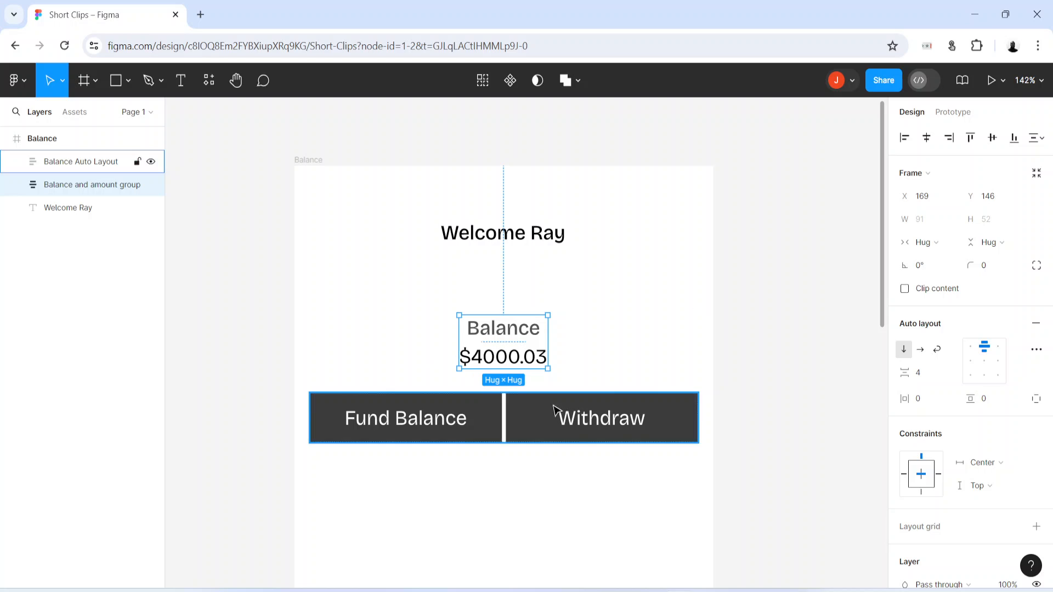
{"action": "key", "text": "alt+Tab"}
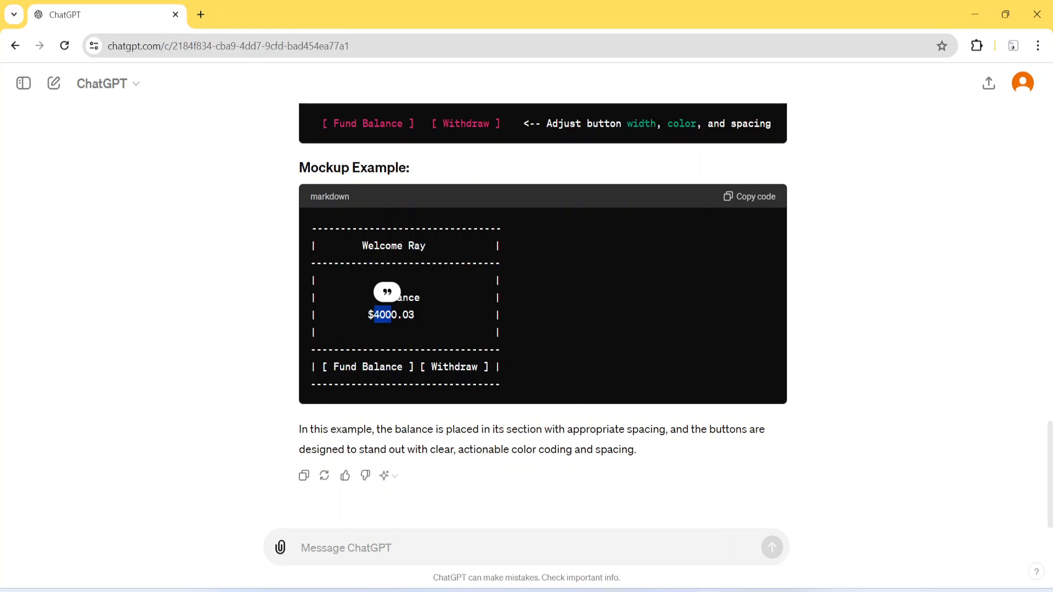
{"action": "key", "text": "alt+Tab"}
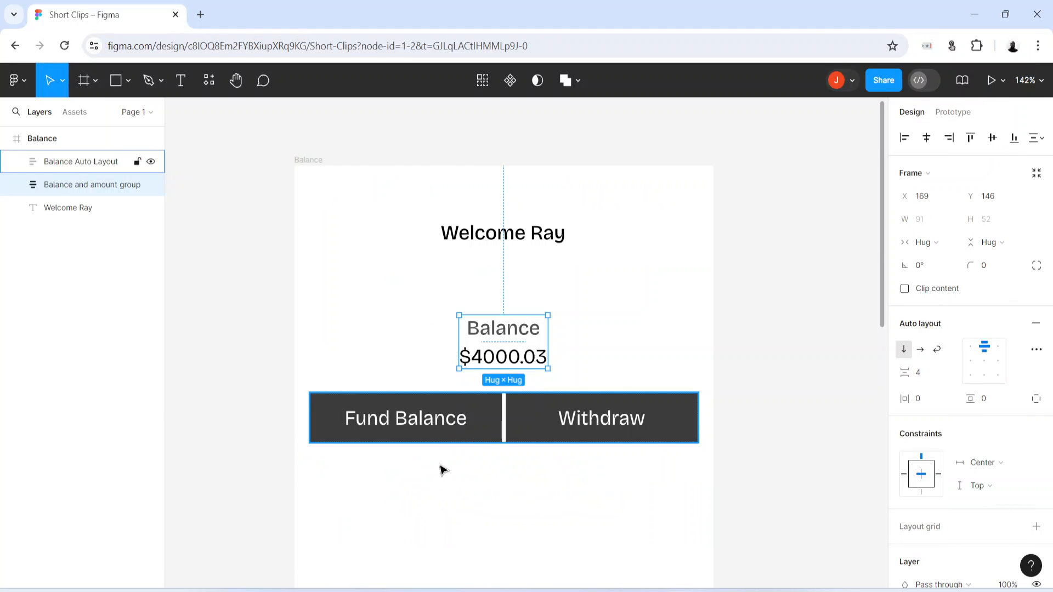
{"action": "left_click", "coordinate": [447, 489]}
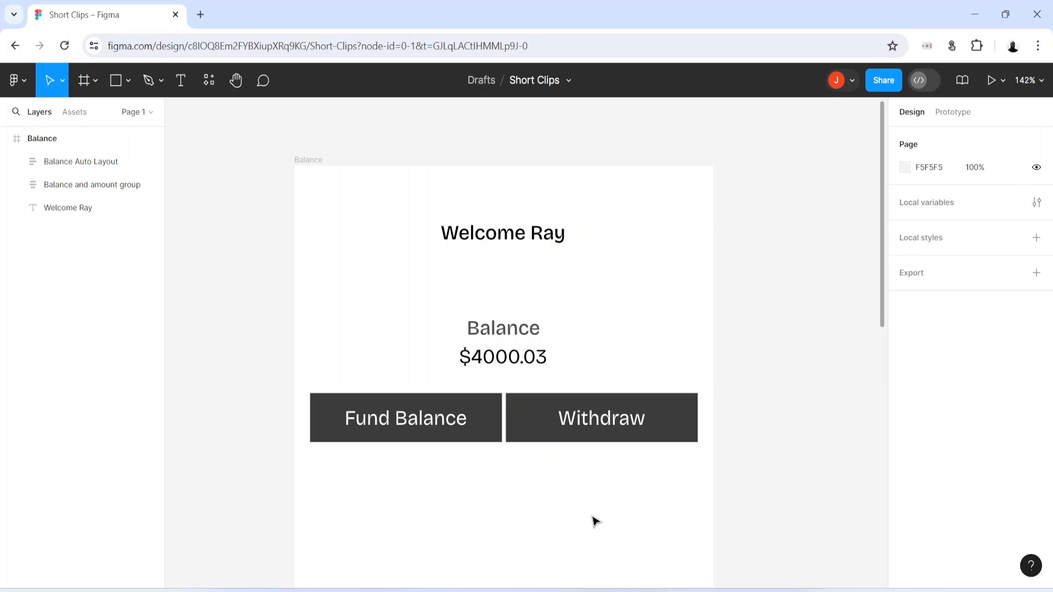
Step: Switch to ChatGPT and reread the typography recommendation about the header's font size
{"action": "key", "text": "alt+Tab"}
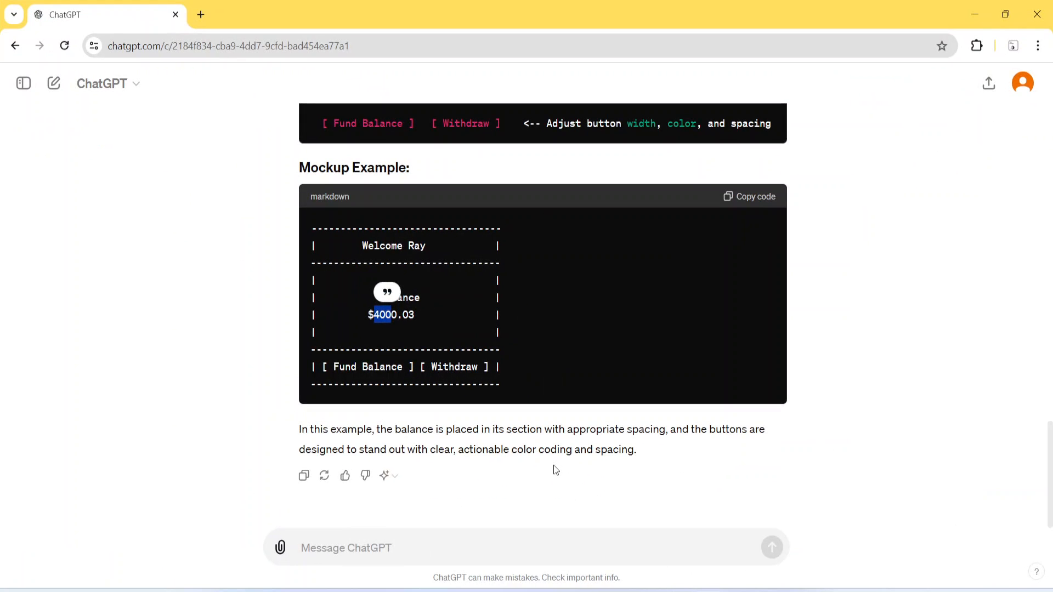
{"action": "scroll", "coordinate": [552, 465], "scroll_direction": "up", "scroll_amount": 15}
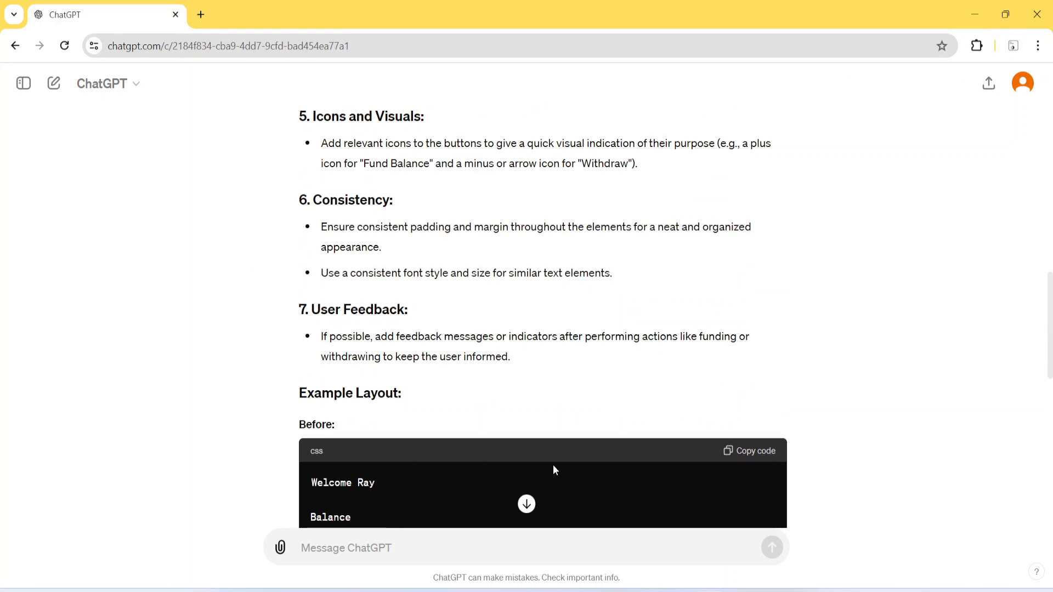
{"action": "scroll", "coordinate": [553, 465], "scroll_direction": "up", "scroll_amount": 9}
{"action": "scroll", "coordinate": [383, 339], "scroll_direction": "down", "scroll_amount": 2}
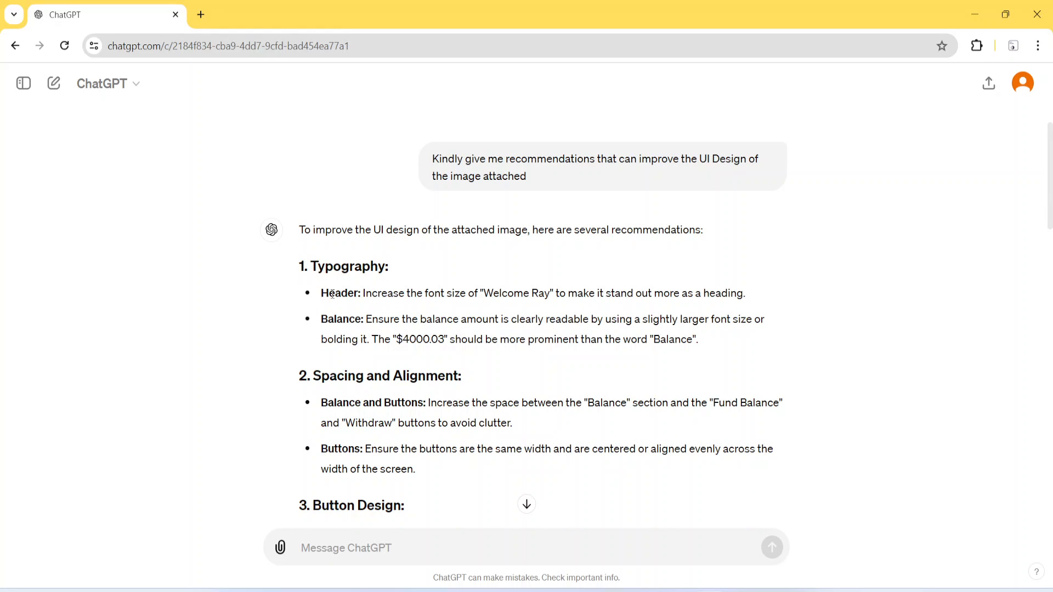
{"action": "left_click_drag", "start_coordinate": [314, 269], "coordinate": [341, 269]}
{"action": "left_click", "coordinate": [318, 269]}
{"action": "left_click_drag", "start_coordinate": [313, 268], "coordinate": [364, 268]}
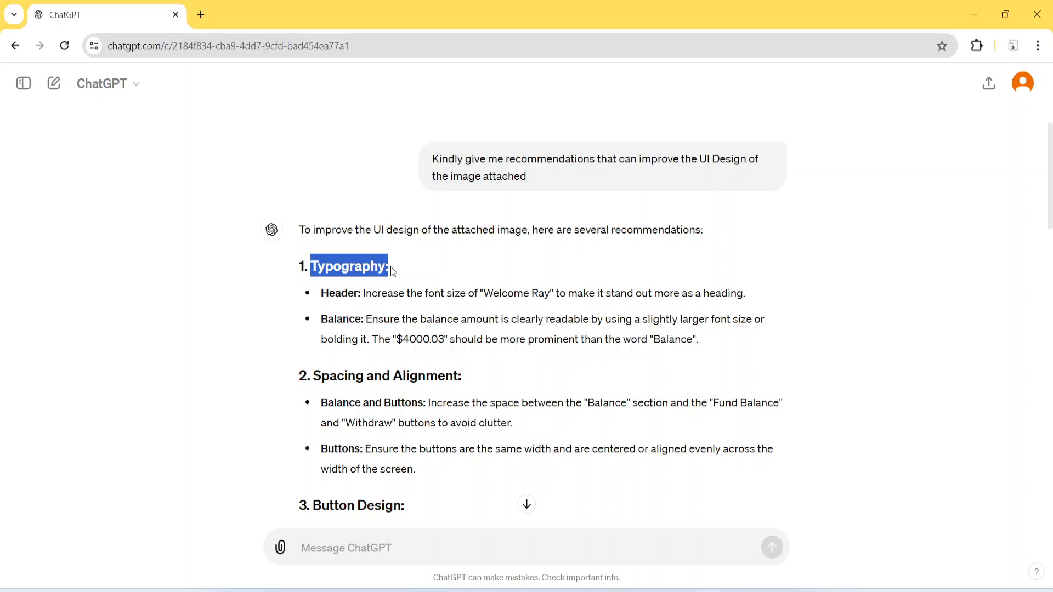
{"action": "left_click_drag", "start_coordinate": [391, 267], "coordinate": [746, 294]}
Step: Switch to Figma, set the welcome heading to size 24 in Bold and center it horizontally in the frame
{"action": "key", "text": "alt+Tab"}
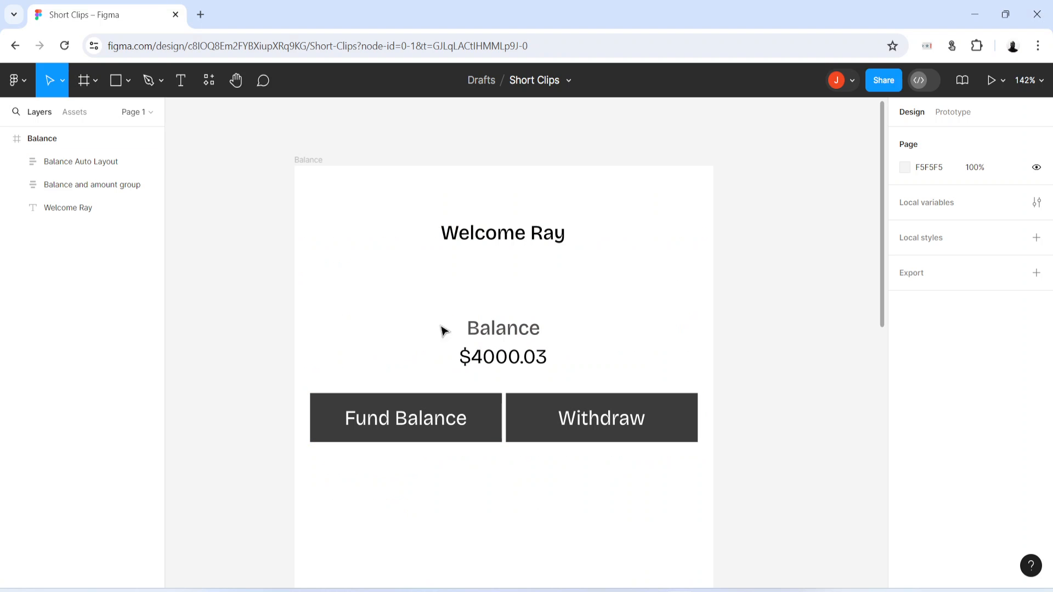
{"action": "left_click", "coordinate": [506, 240]}
{"action": "left_click", "coordinate": [1026, 452]}
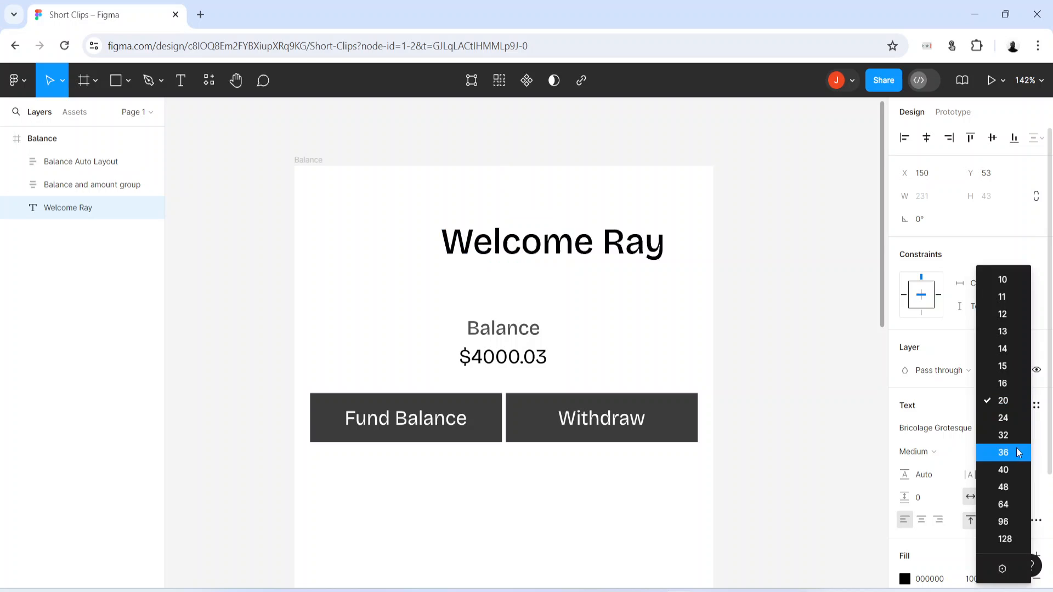
{"action": "left_click", "coordinate": [1014, 420]}
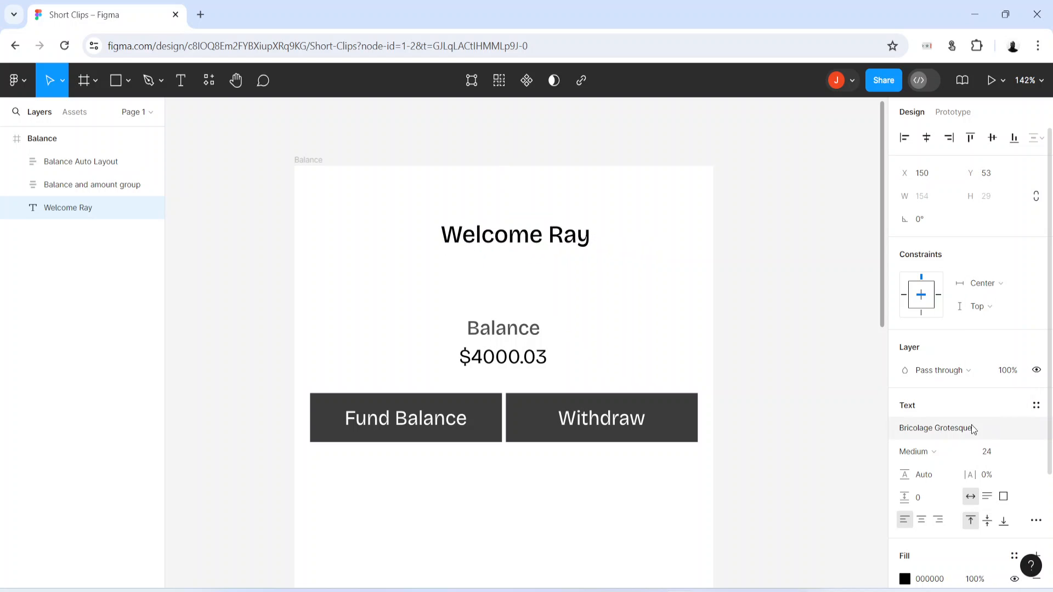
{"action": "left_click", "coordinate": [916, 451]}
{"action": "left_click", "coordinate": [929, 486]}
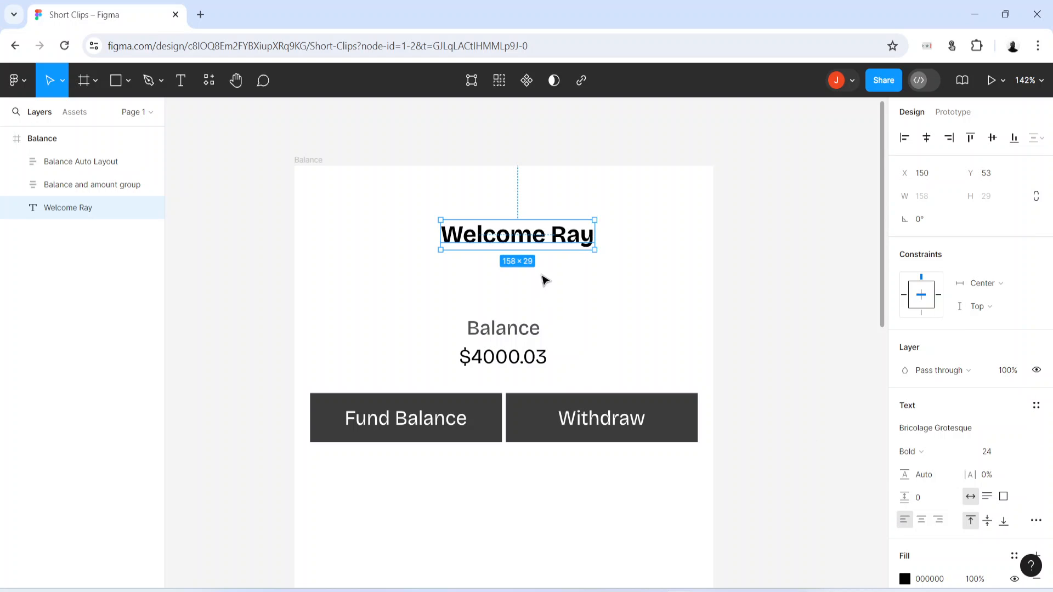
{"action": "left_click", "coordinate": [926, 138]}
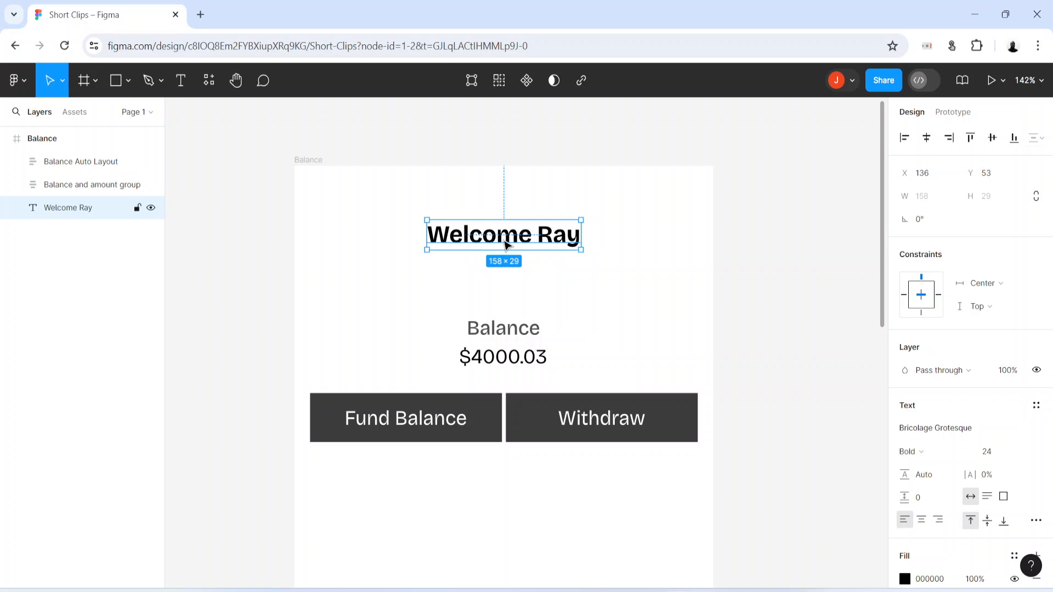
{"action": "left_click", "coordinate": [647, 321]}
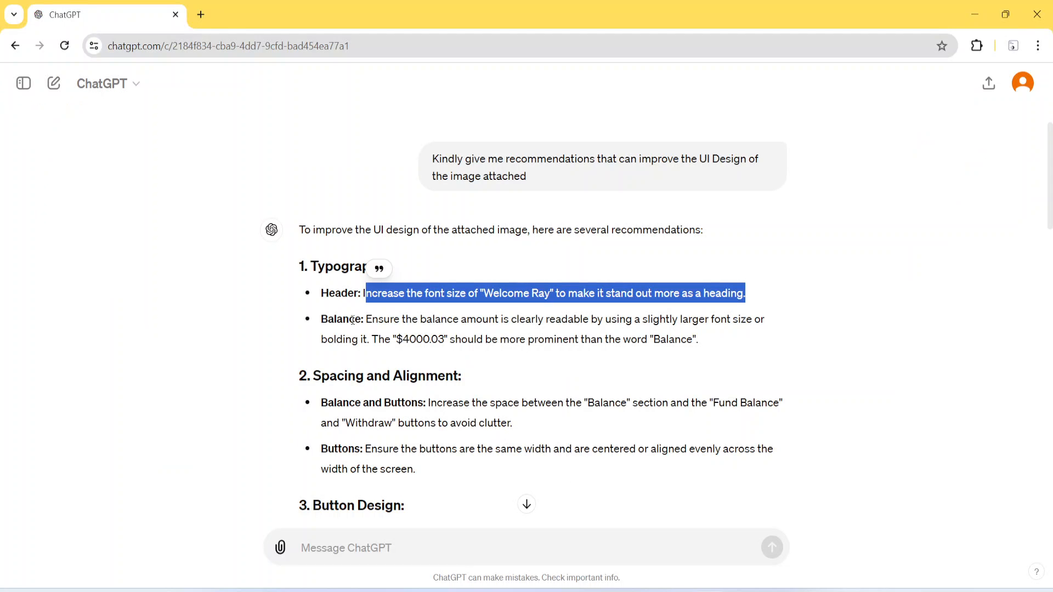
Step: Check ChatGPT's balance typography recommendation, set the balance amount's font size to 36 in Figma and move its group up slightly
{"action": "left_click_drag", "start_coordinate": [328, 320], "coordinate": [704, 344]}
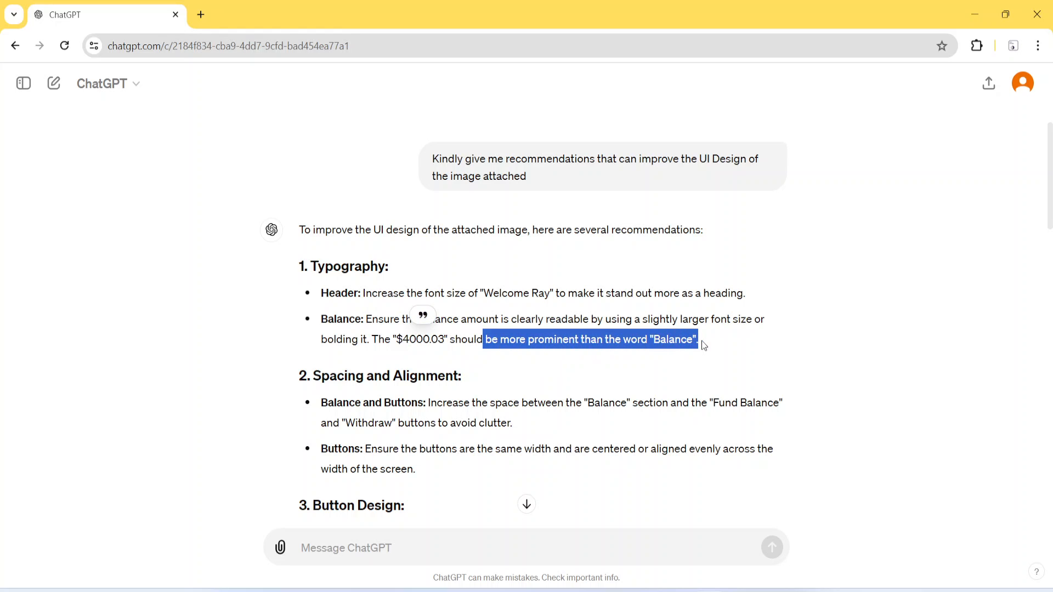
{"action": "key", "text": "alt+Tab"}
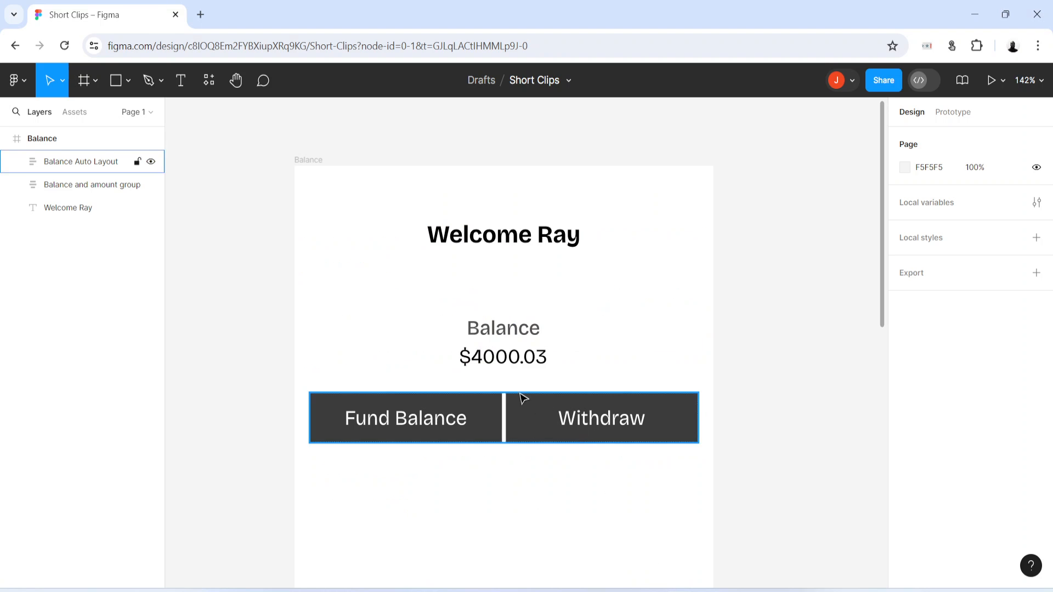
{"action": "double_click", "coordinate": [495, 363]}
{"action": "double_click", "coordinate": [495, 364]}
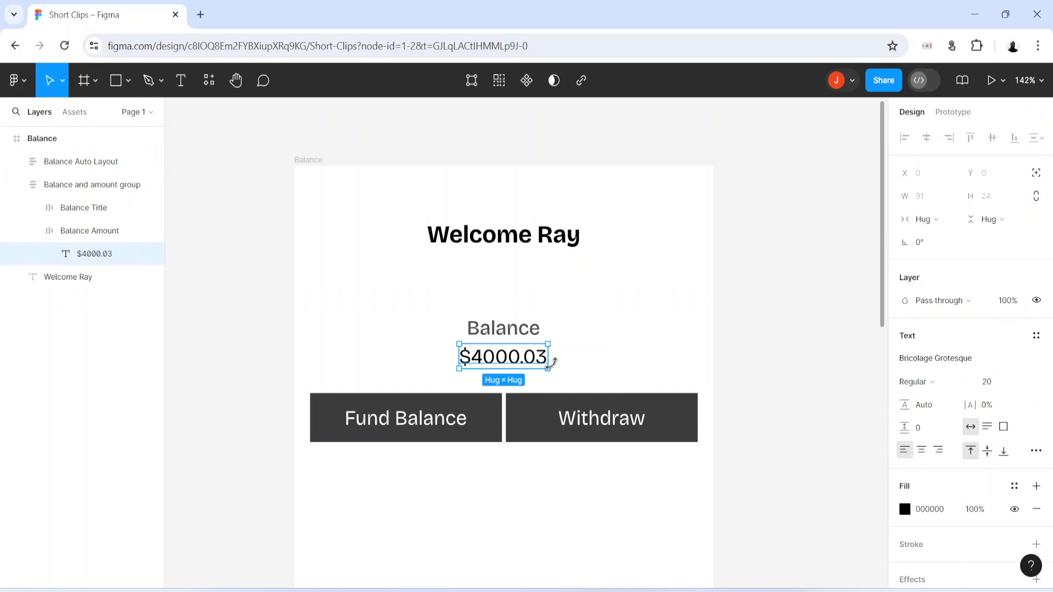
{"action": "left_click", "coordinate": [1025, 382]}
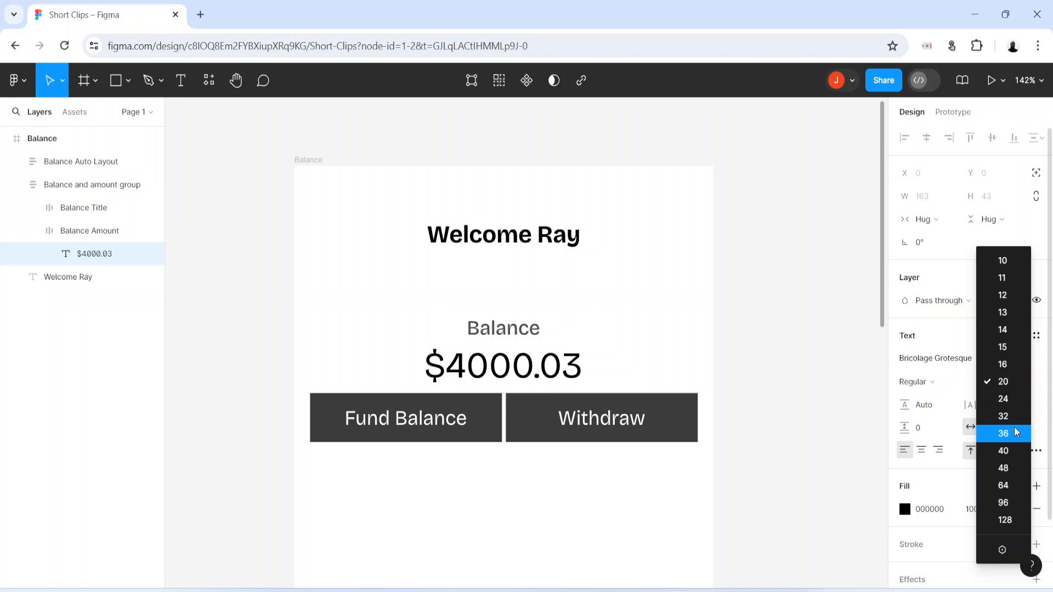
{"action": "left_click", "coordinate": [1017, 432]}
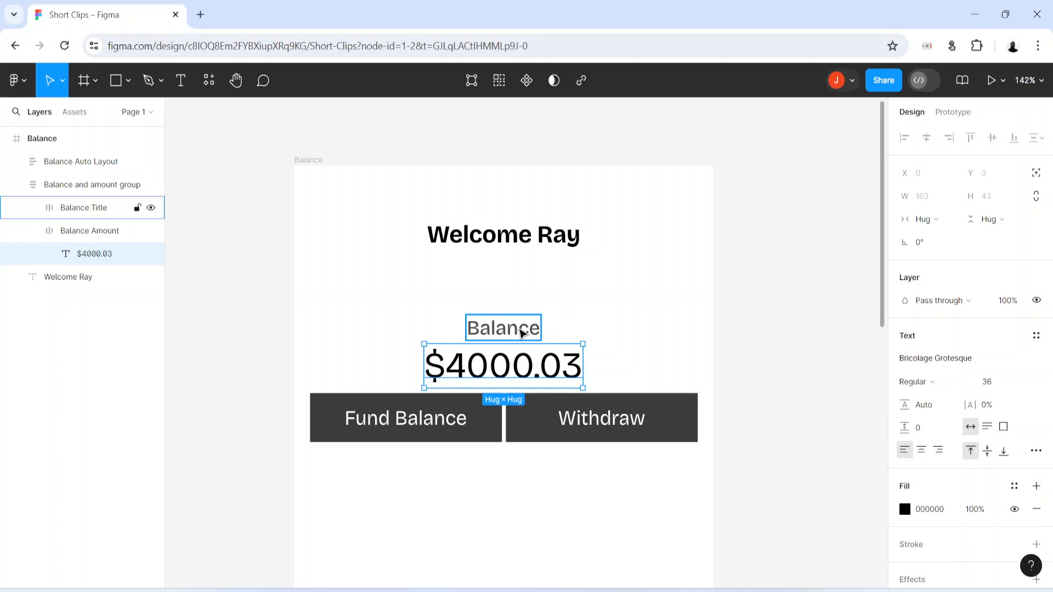
{"action": "mouse_move", "coordinate": [437, 336]}
{"action": "left_mouse_down"}
{"action": "mouse_move", "coordinate": [452, 341]}
{"action": "mouse_move", "coordinate": [450, 326]}
{"action": "left_mouse_up"}
Step: Set the balance amount text's font weight to ExtraBold
{"action": "double_click", "coordinate": [535, 355]}
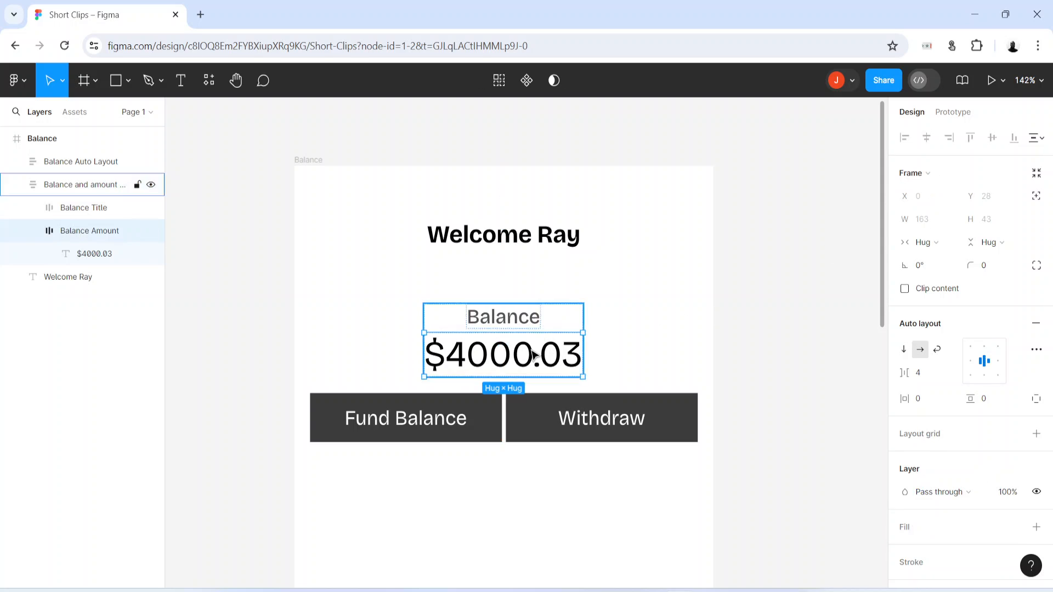
{"action": "left_click", "coordinate": [533, 355]}
{"action": "left_click", "coordinate": [935, 380]}
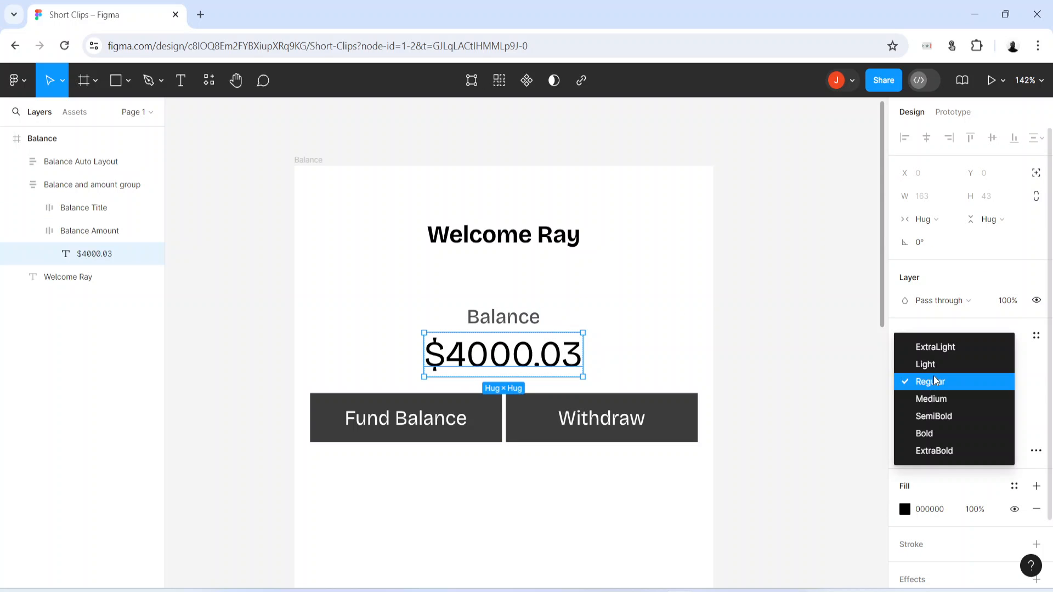
{"action": "left_click", "coordinate": [942, 451]}
Step: Set the welcome heading to SemiBold at size 20 and center it horizontally in the frame
{"action": "left_click", "coordinate": [68, 277]}
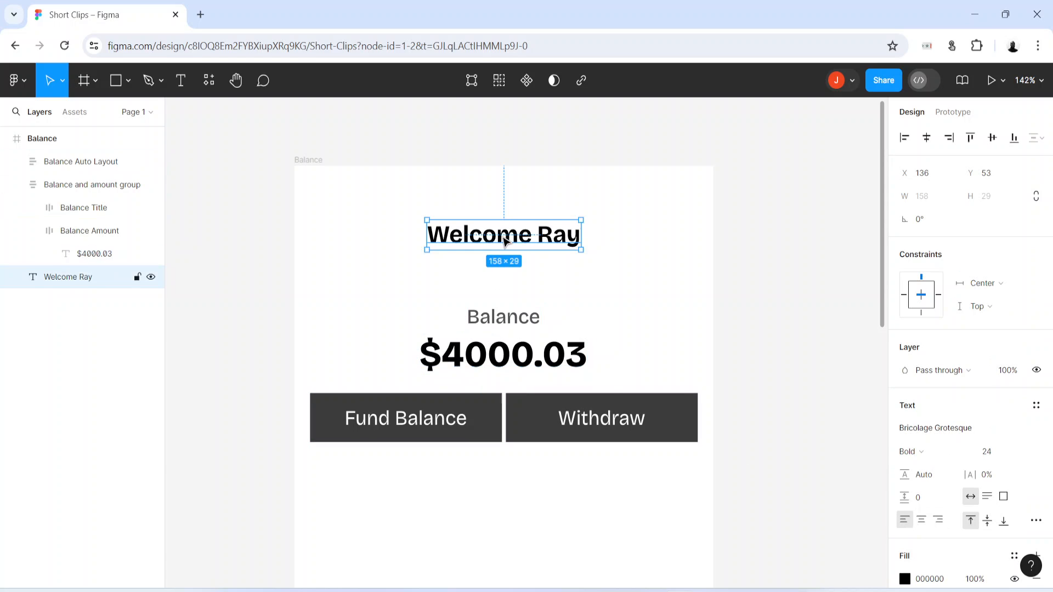
{"action": "left_click", "coordinate": [938, 450]}
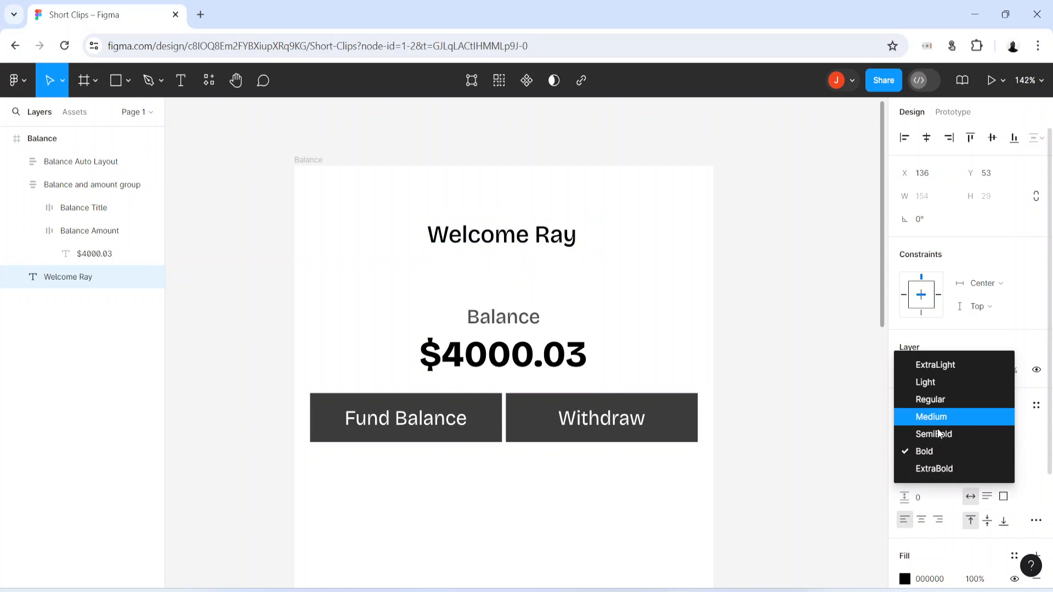
{"action": "left_click", "coordinate": [936, 433]}
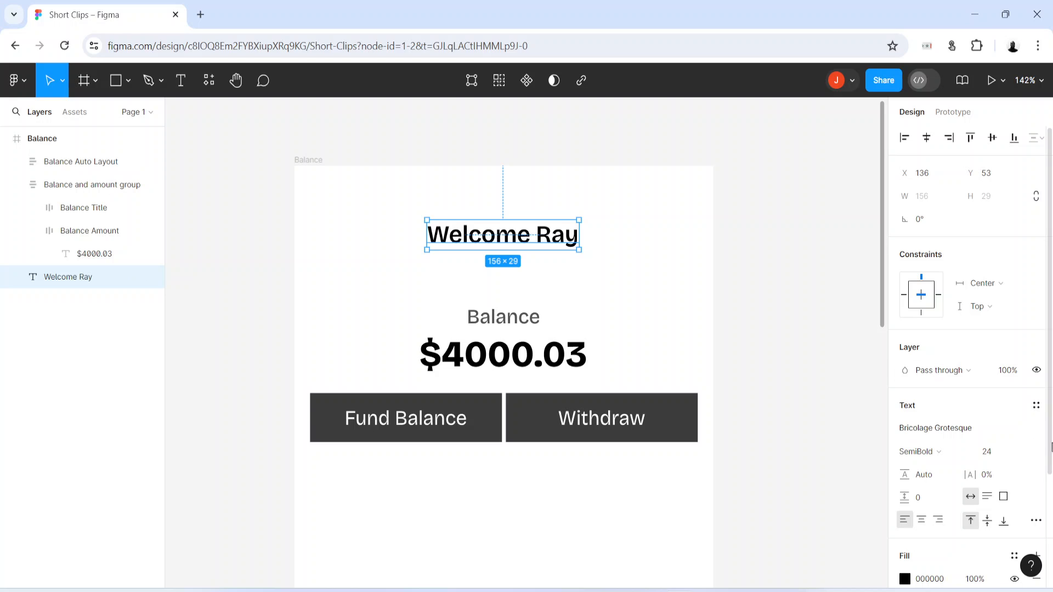
{"action": "left_click", "coordinate": [1022, 451]}
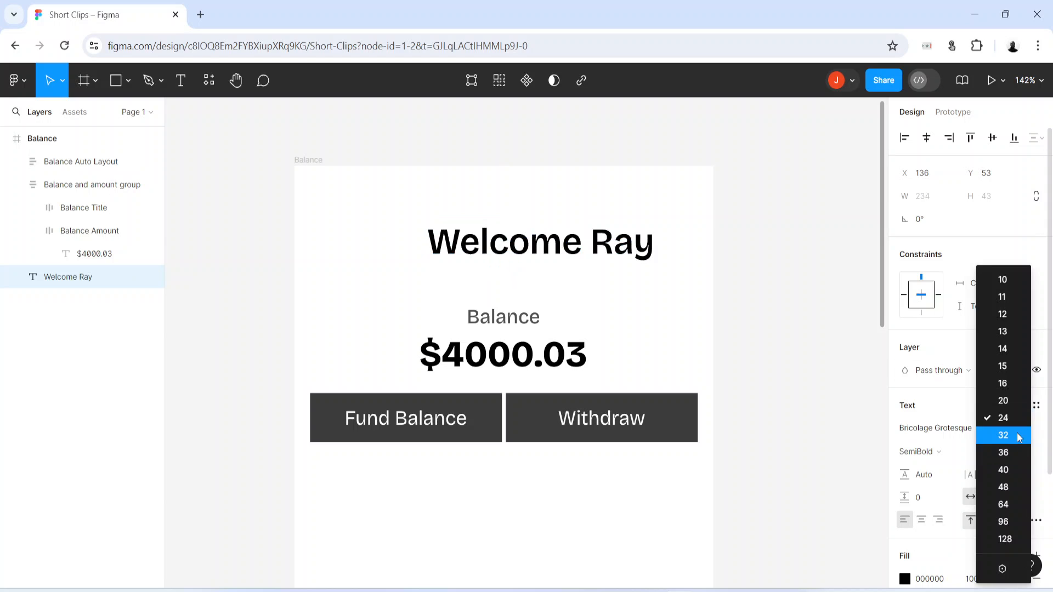
{"action": "left_click", "coordinate": [1010, 404]}
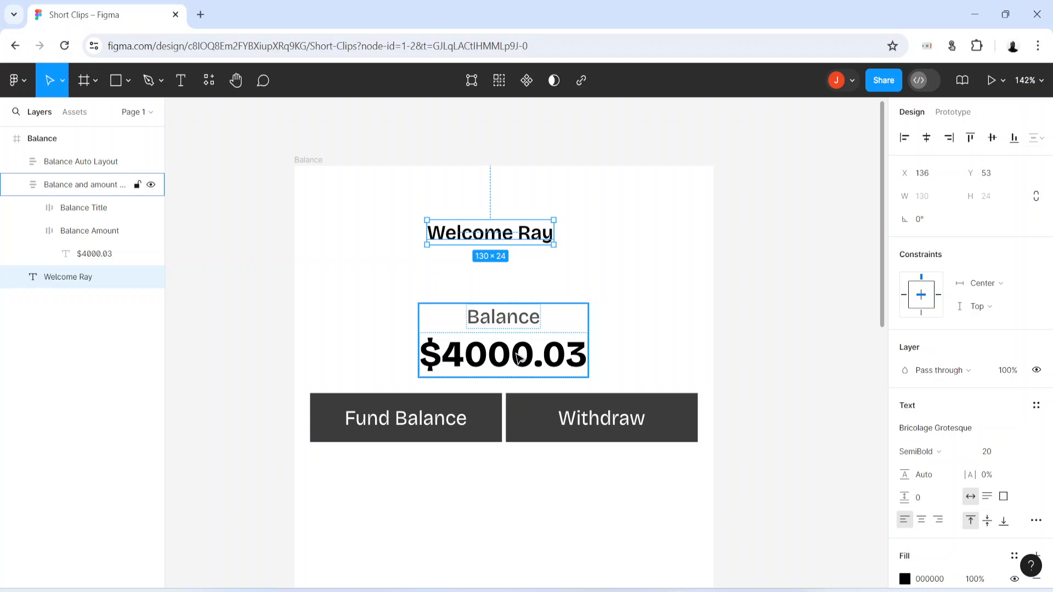
{"action": "left_click", "coordinate": [927, 138]}
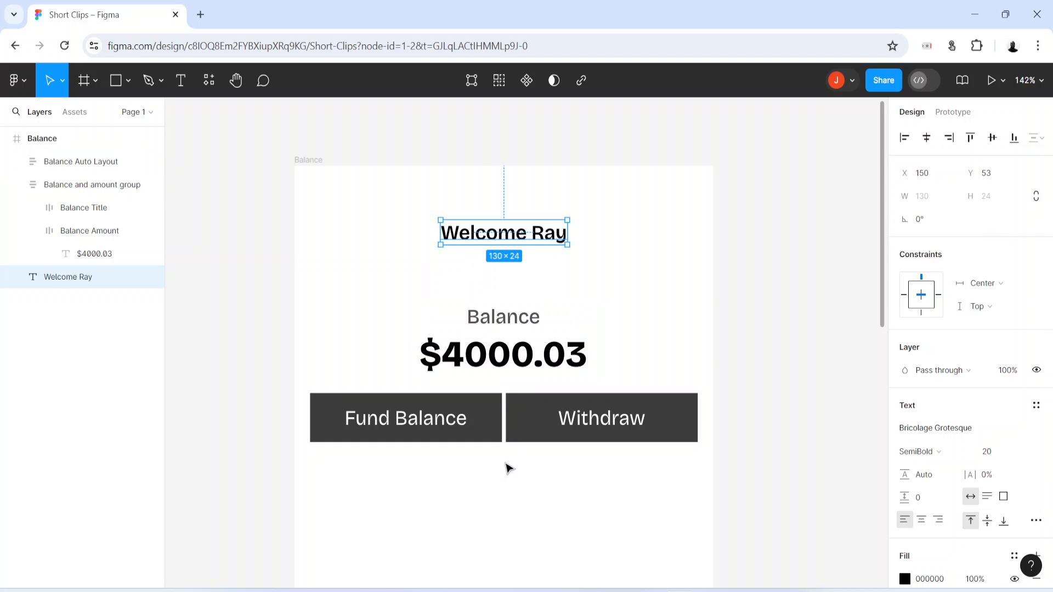
{"action": "left_click", "coordinate": [497, 544]}
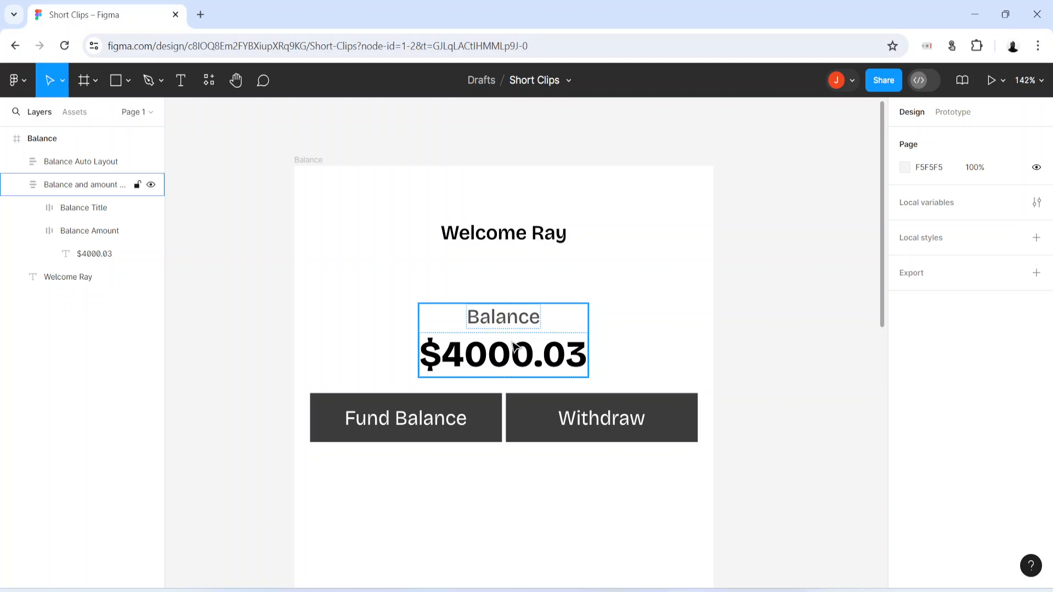
Step: Switch to ChatGPT and read the Spacing and Alignment recommendation about the gap between the balance section and the buttons
{"action": "left_click", "coordinate": [583, 346]}
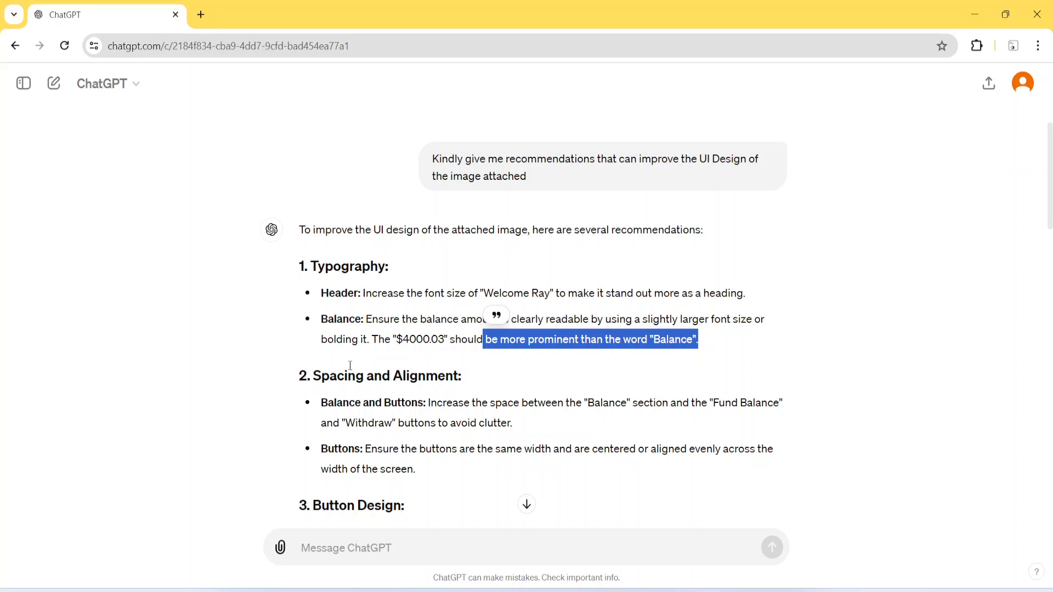
{"action": "left_click_drag", "start_coordinate": [317, 377], "coordinate": [459, 376]}
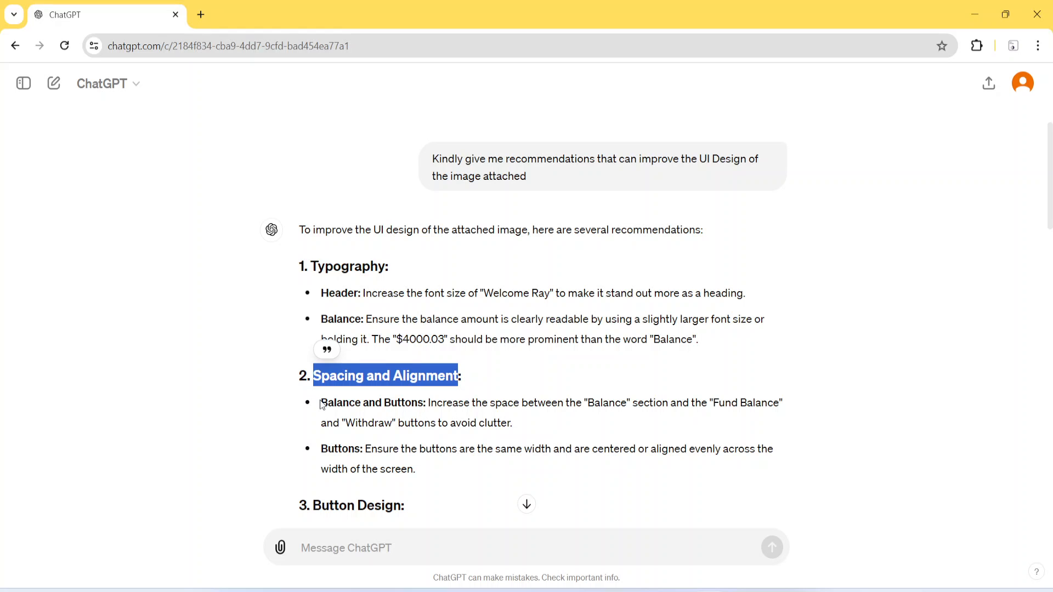
{"action": "left_click_drag", "start_coordinate": [322, 404], "coordinate": [766, 419]}
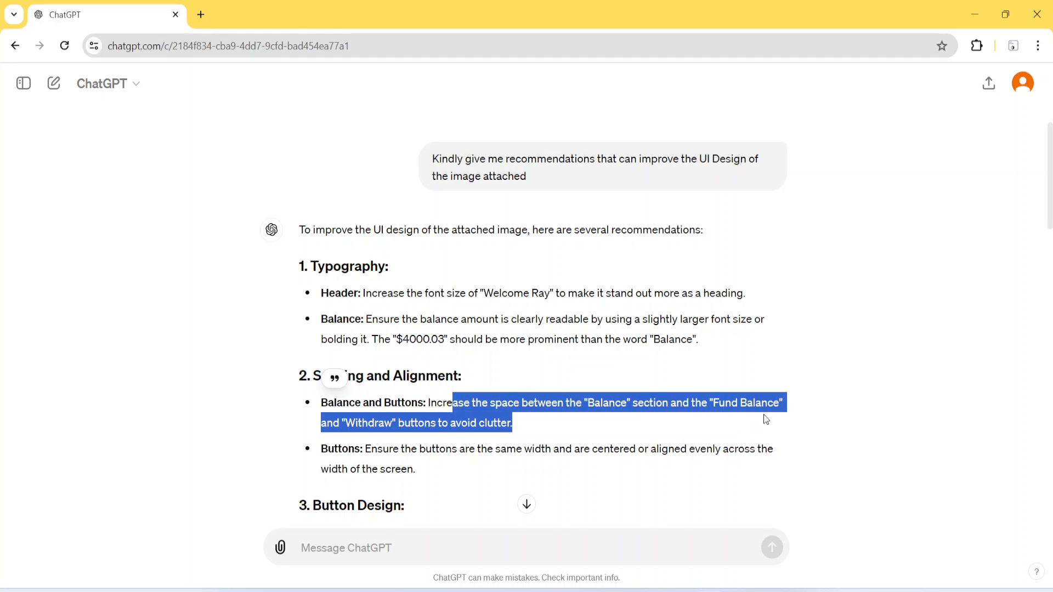
{"action": "left_click", "coordinate": [504, 422]}
Step: Switch to Figma and move the button group straight down to Y 238, increasing the gap below the balance amount
{"action": "key", "text": "alt+Tab"}
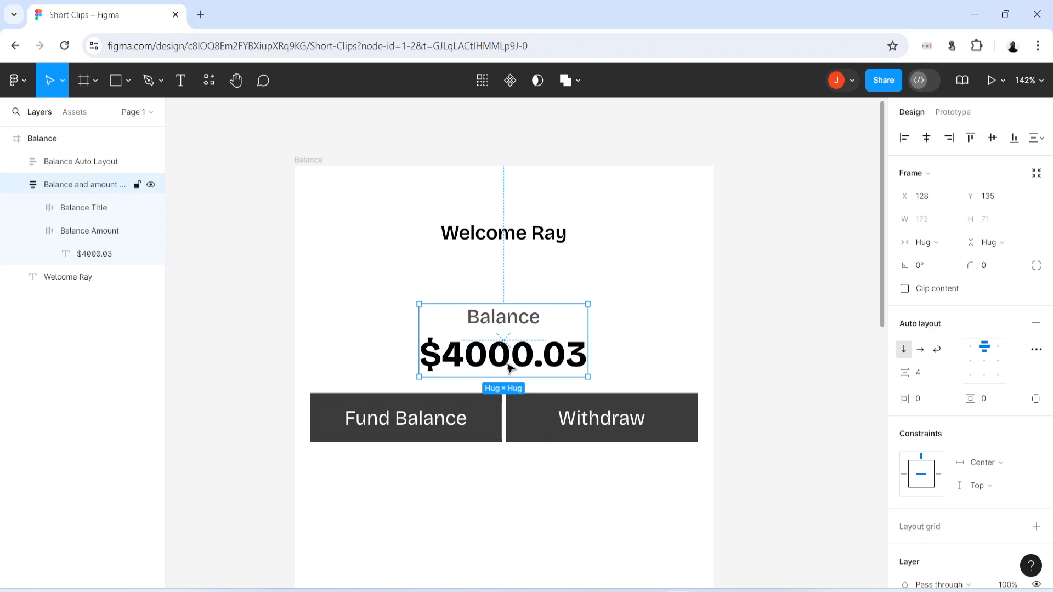
{"action": "left_click", "coordinate": [431, 425]}
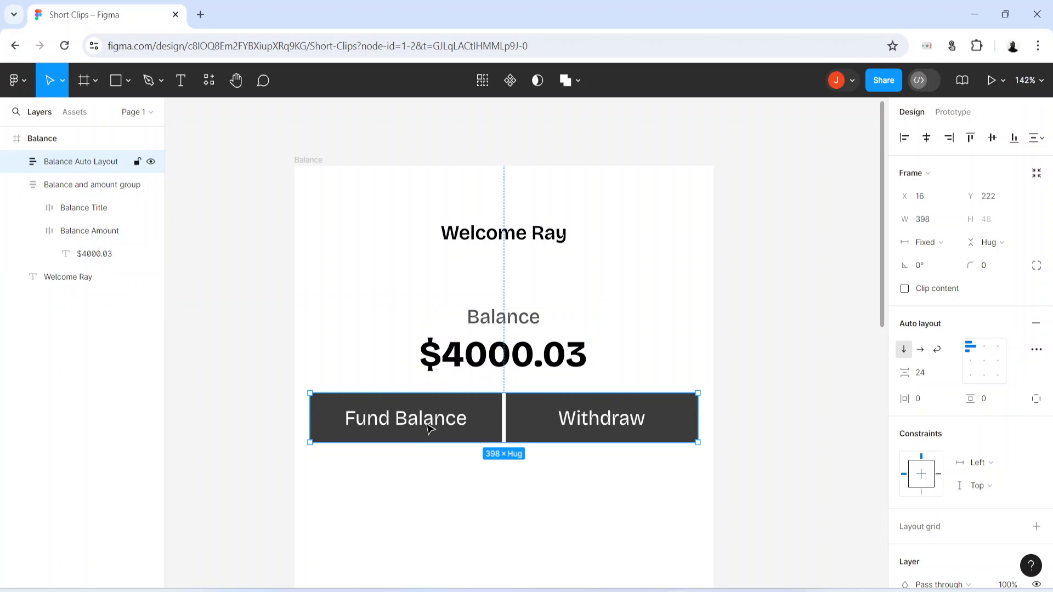
{"action": "left_click_drag", "start_coordinate": [467, 423], "coordinate": [468, 447]}
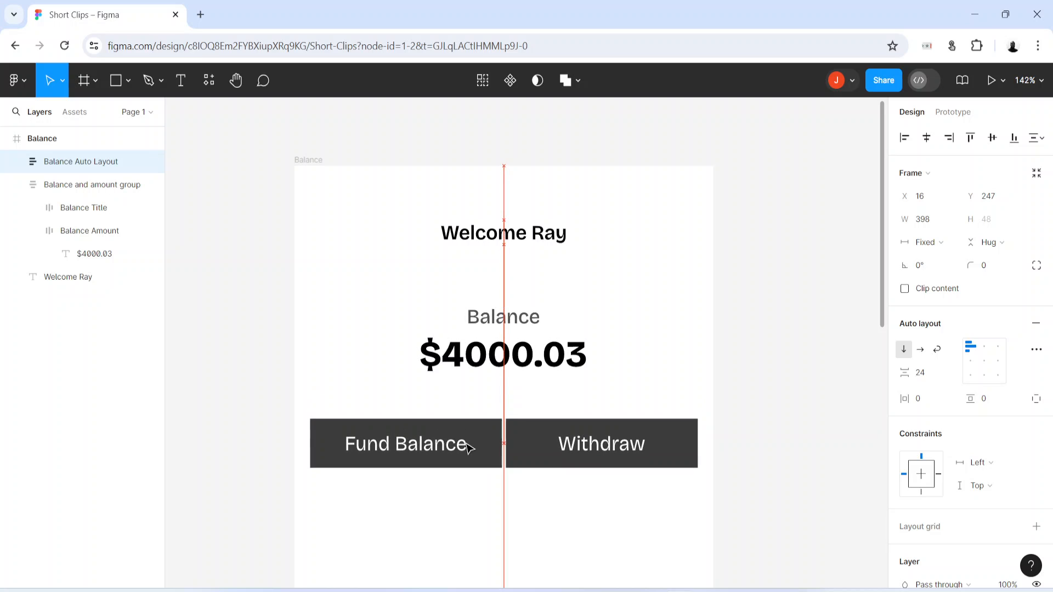
{"action": "left_click", "coordinate": [505, 331]}
{"action": "left_click", "coordinate": [483, 448]}
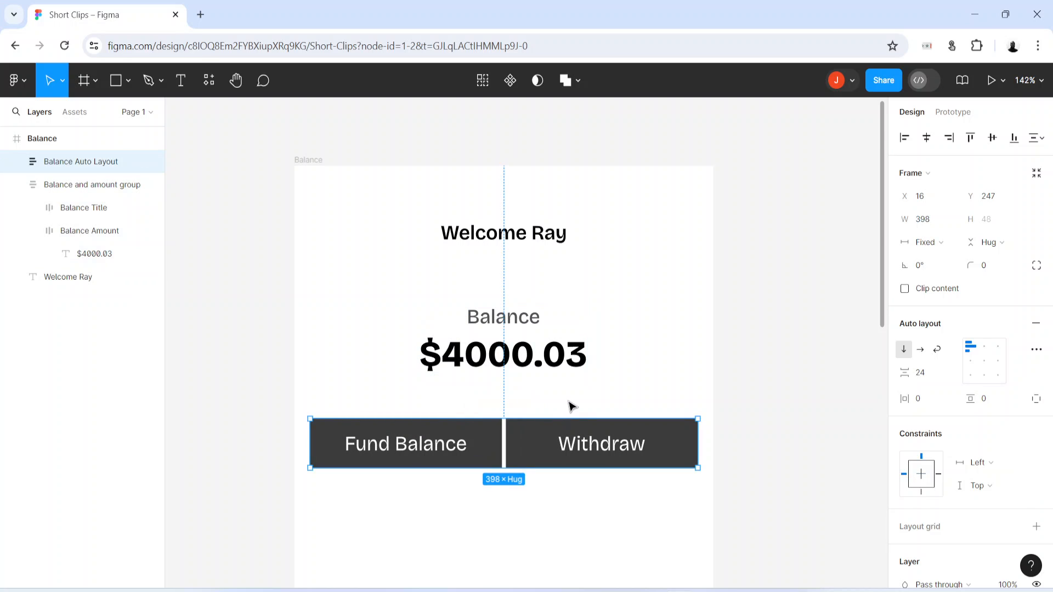
{"action": "left_click_drag", "start_coordinate": [483, 449], "coordinate": [483, 439]}
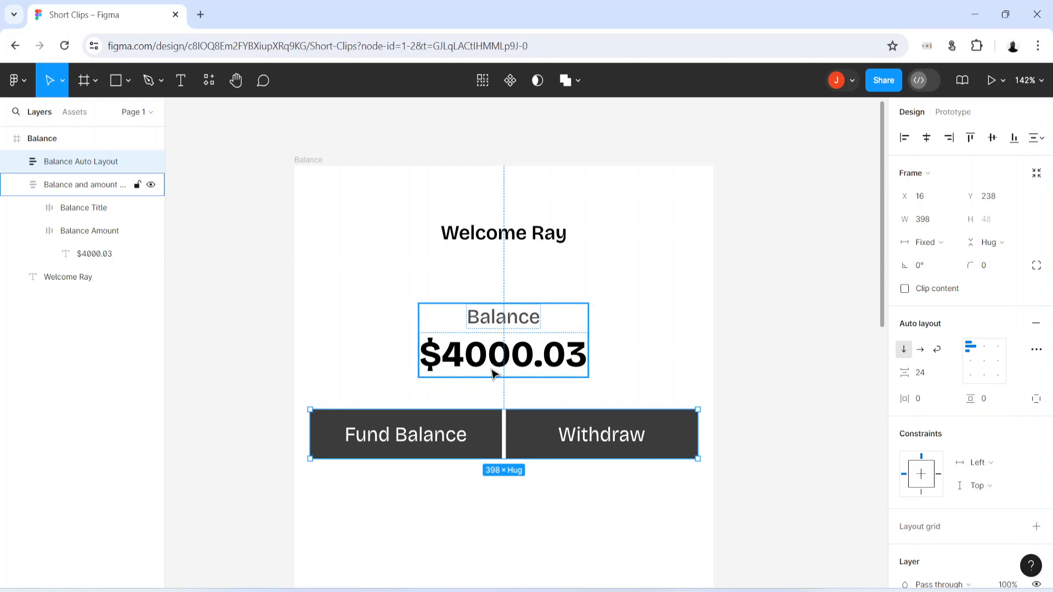
{"action": "left_click", "coordinate": [488, 515]}
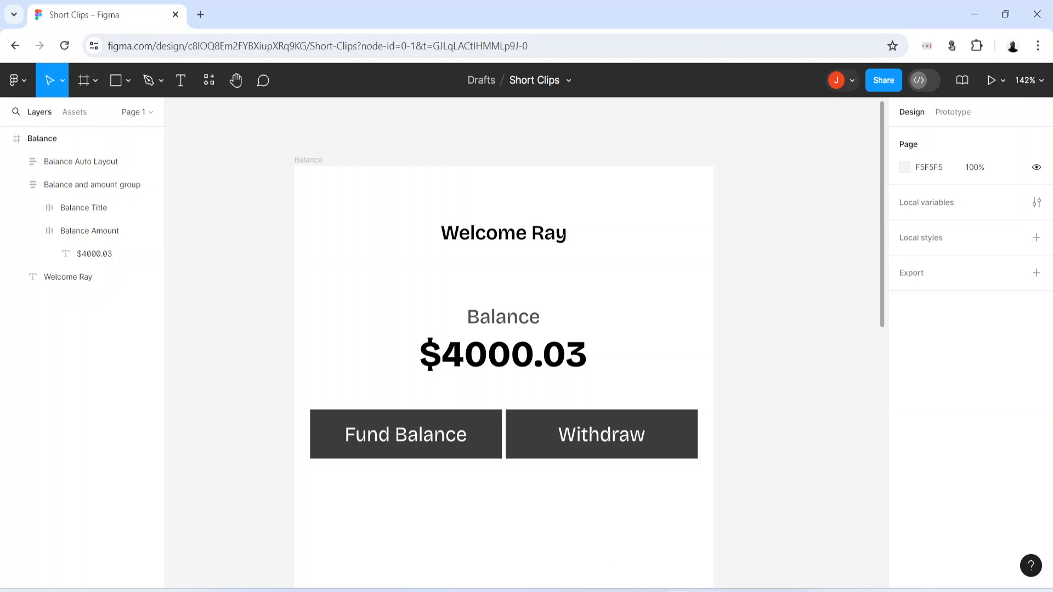
Step: Read ChatGPT's recommendation on button width and alignment, and inspect the widths of the Fund Balance and Withdraw buttons in Figma
{"action": "key", "text": "alt+Tab"}
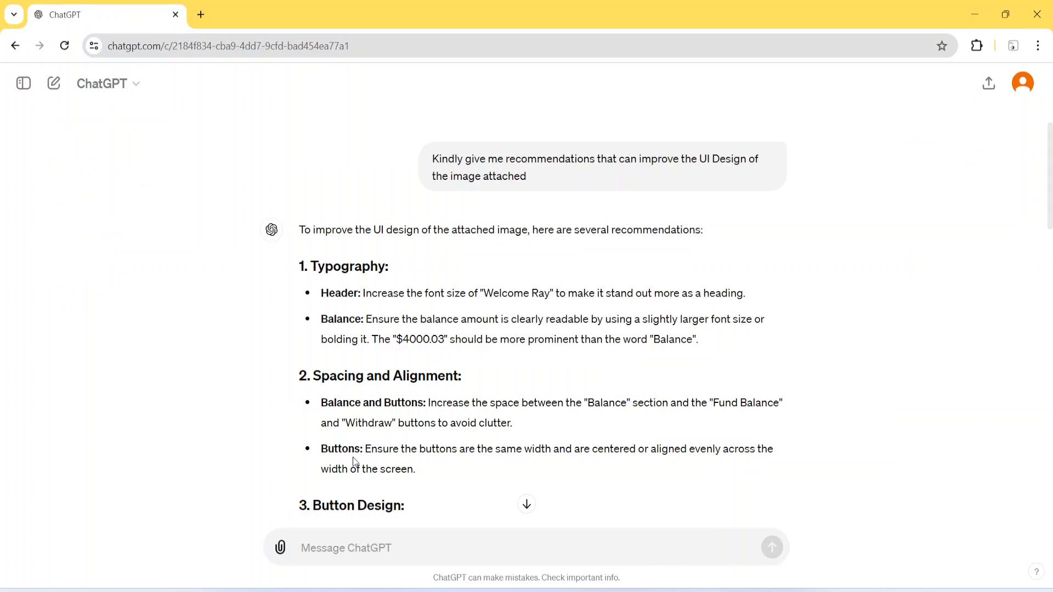
{"action": "left_click_drag", "start_coordinate": [400, 448], "coordinate": [760, 486]}
{"action": "key", "text": "alt+Tab"}
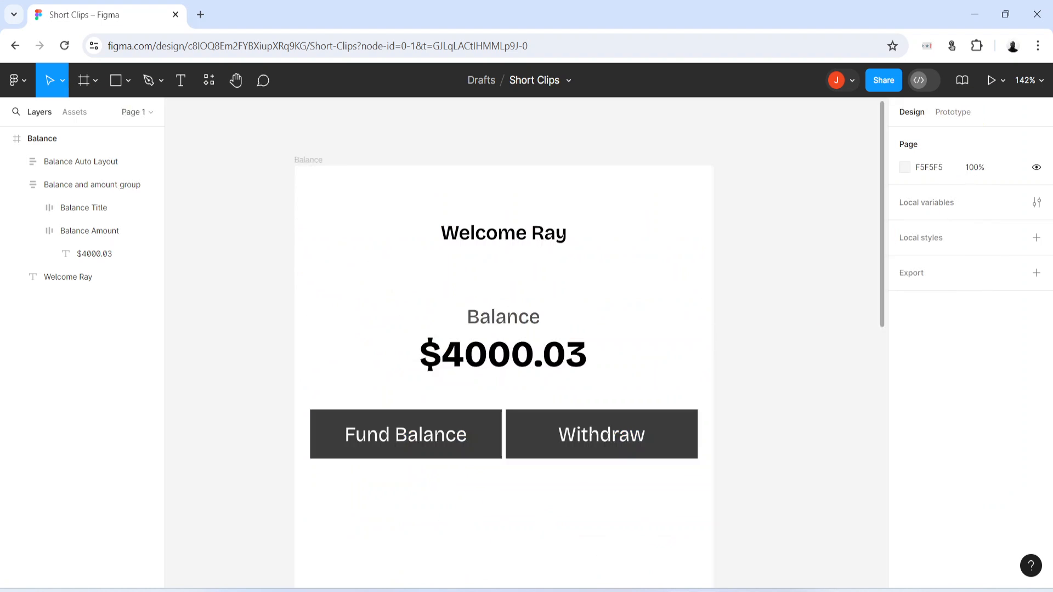
{"action": "left_click", "coordinate": [433, 441]}
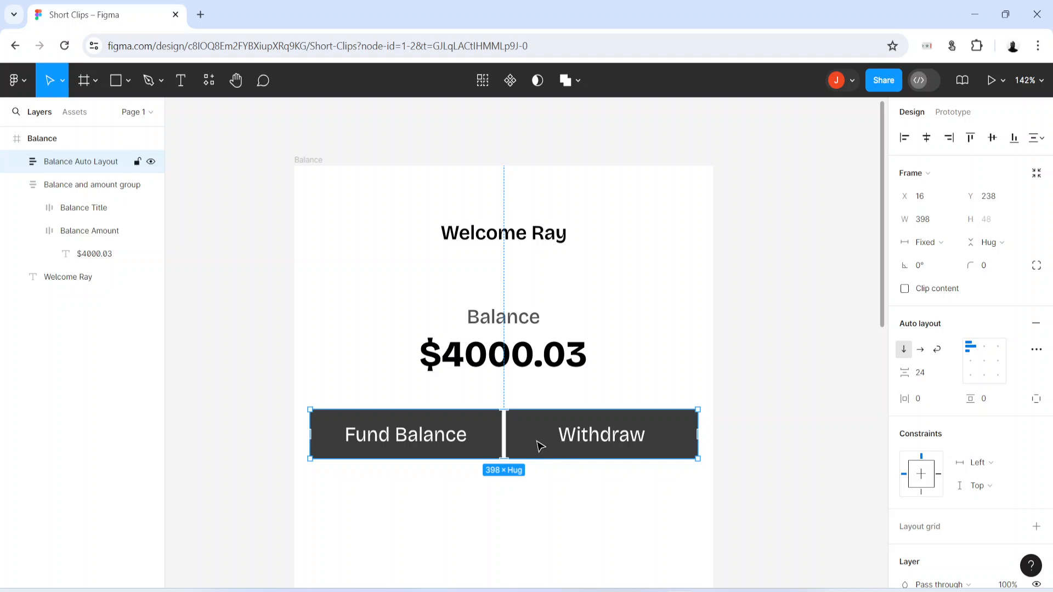
{"action": "left_click", "coordinate": [465, 436]}
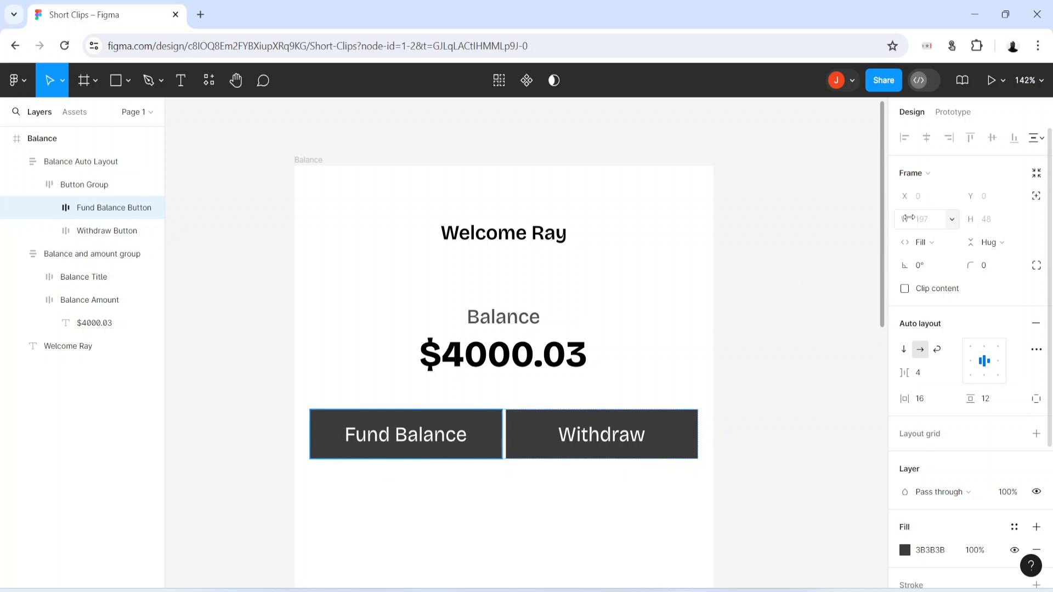
{"action": "left_click", "coordinate": [540, 423]}
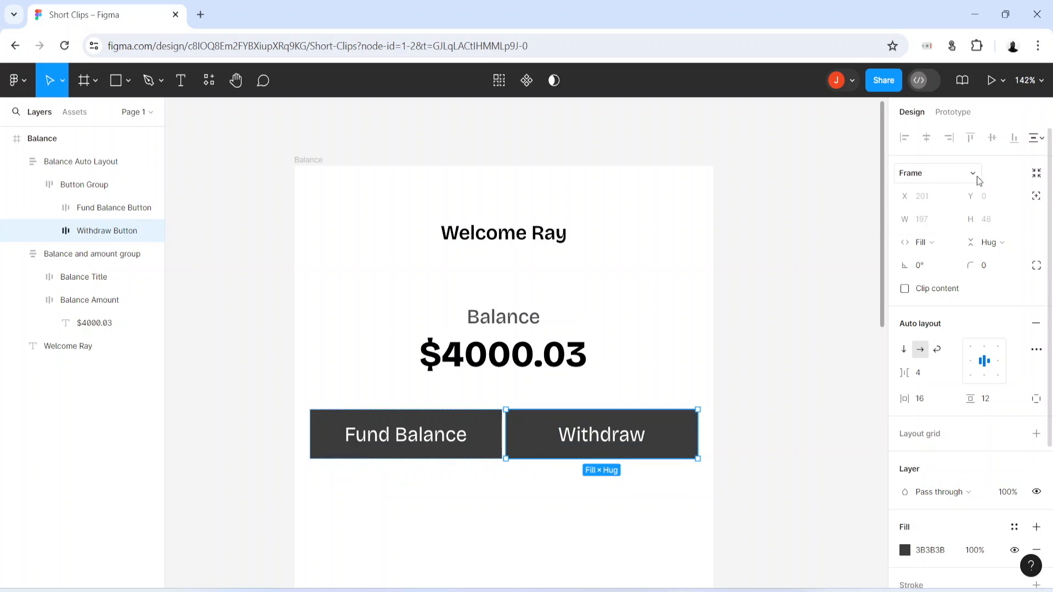
{"action": "left_click", "coordinate": [544, 498]}
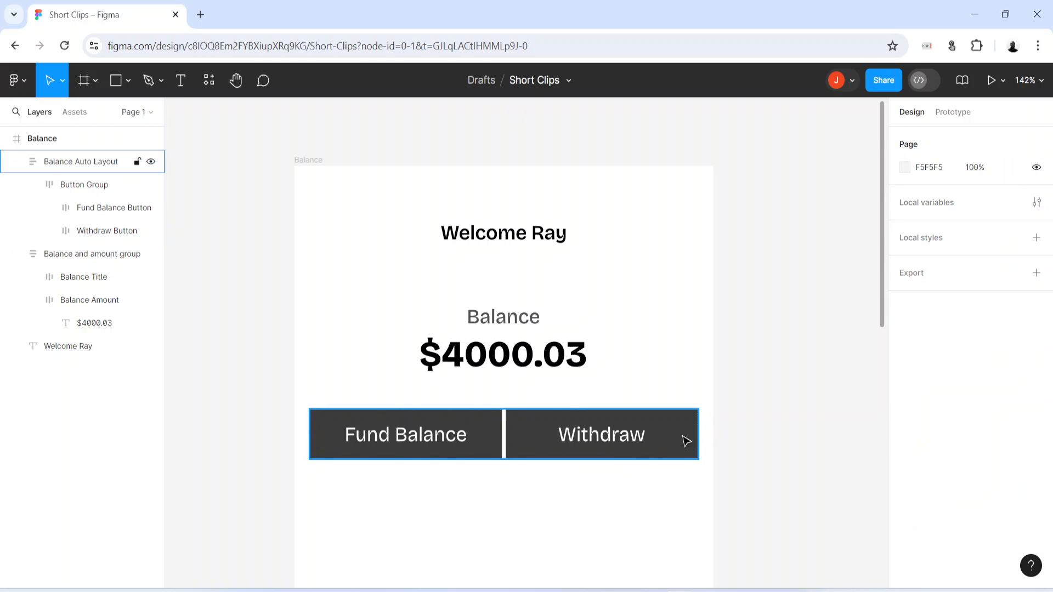
Step: Show the Balance frame's 4-column layout grid to check the buttons' alignment, and hide it again
{"action": "left_click", "coordinate": [305, 161]}
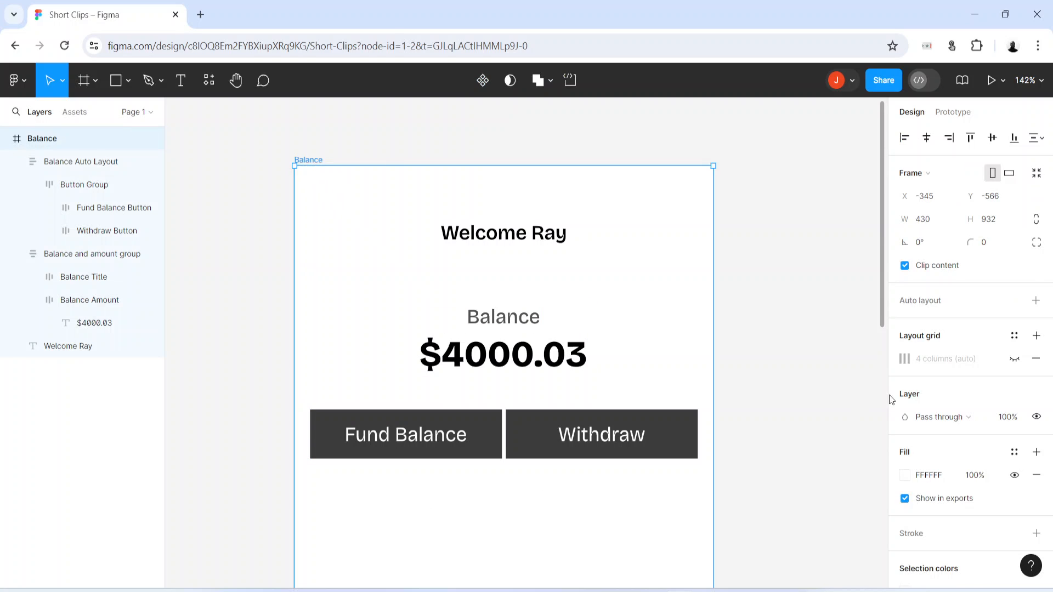
{"action": "left_click", "coordinate": [1014, 359]}
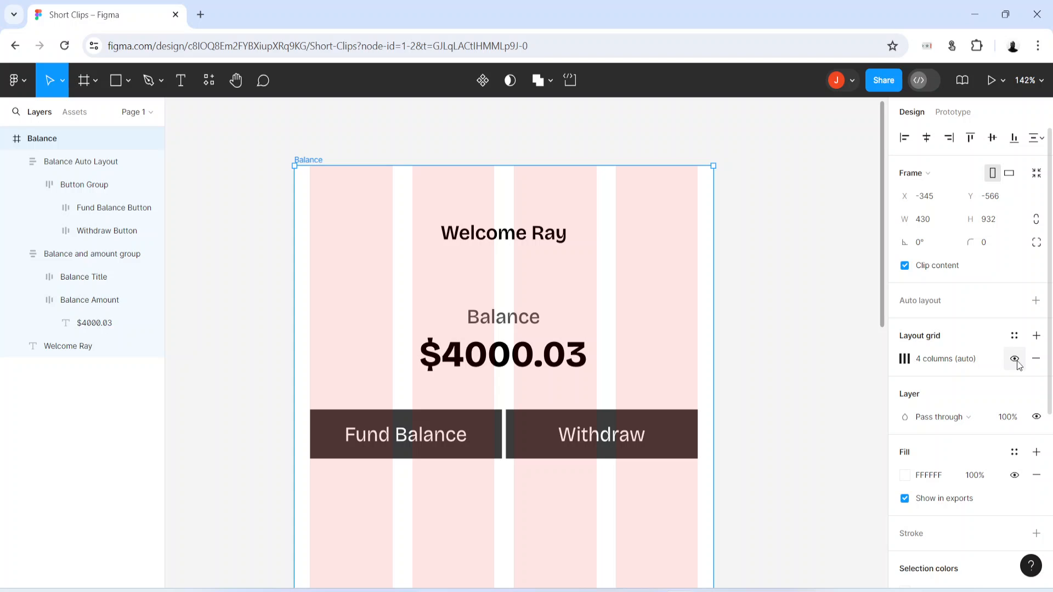
{"action": "left_click", "coordinate": [1015, 360]}
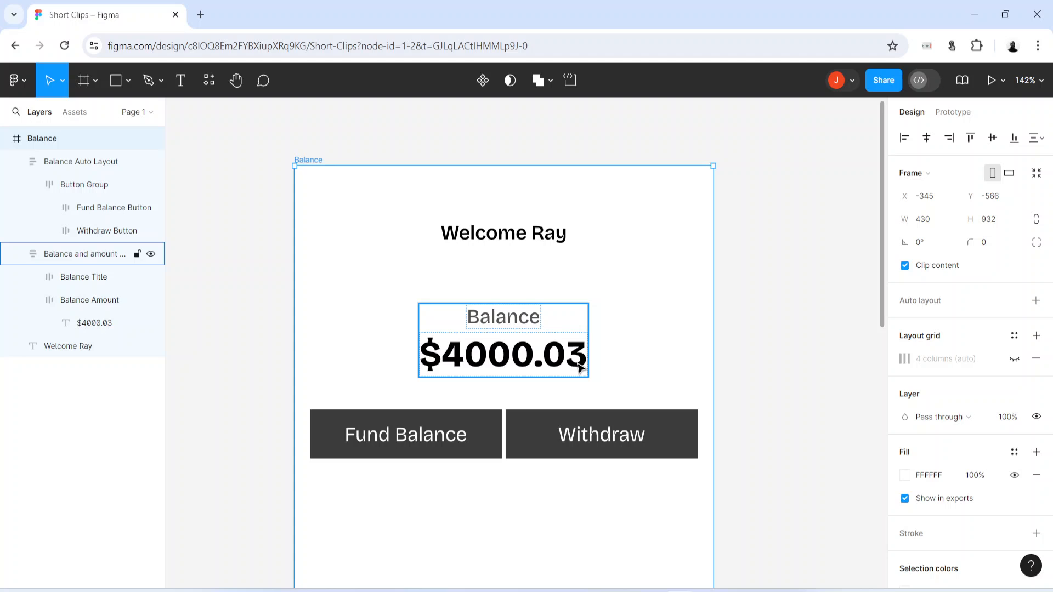
Step: View the UI UX Design bootcamp page on devdesignhq.com in a new browser tab and close that tab
{"action": "left_click", "coordinate": [200, 15]}
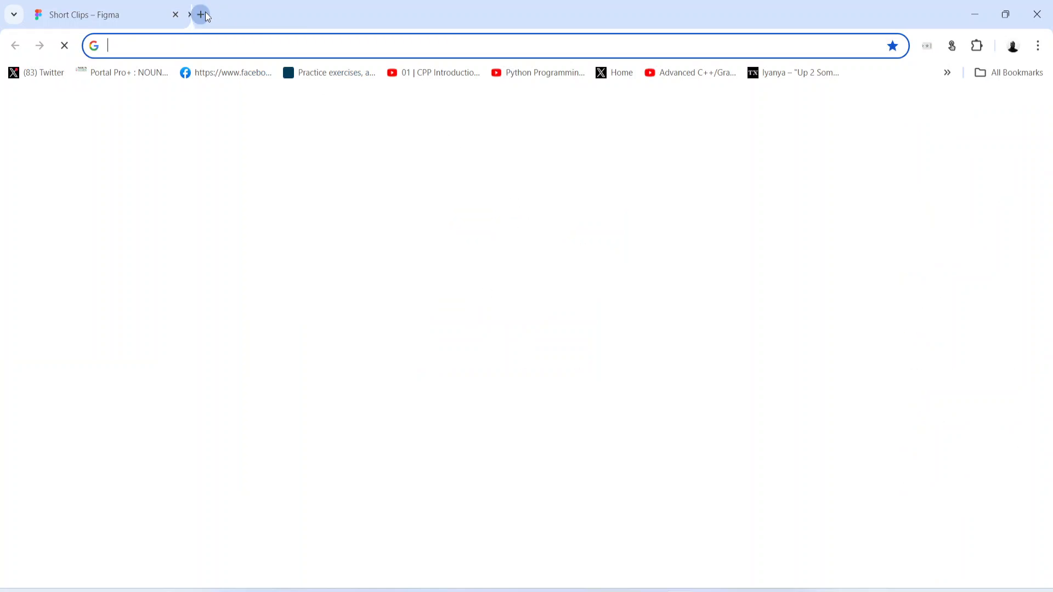
{"action": "type", "text": "dev"}
{"action": "key", "text": "Return"}
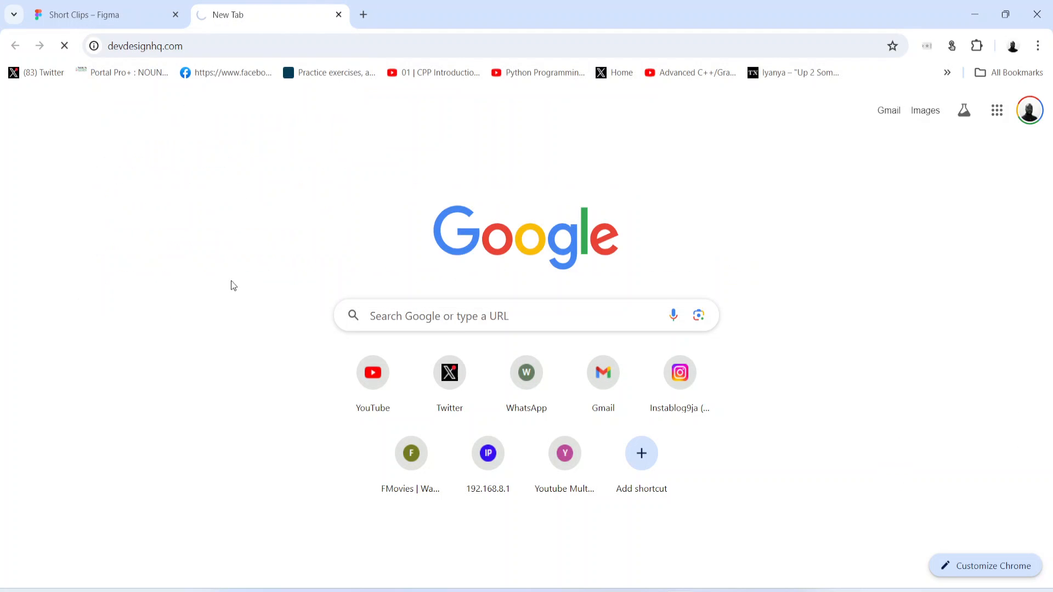
{"action": "scroll", "coordinate": [229, 346], "scroll_direction": "down", "scroll_amount": 5}
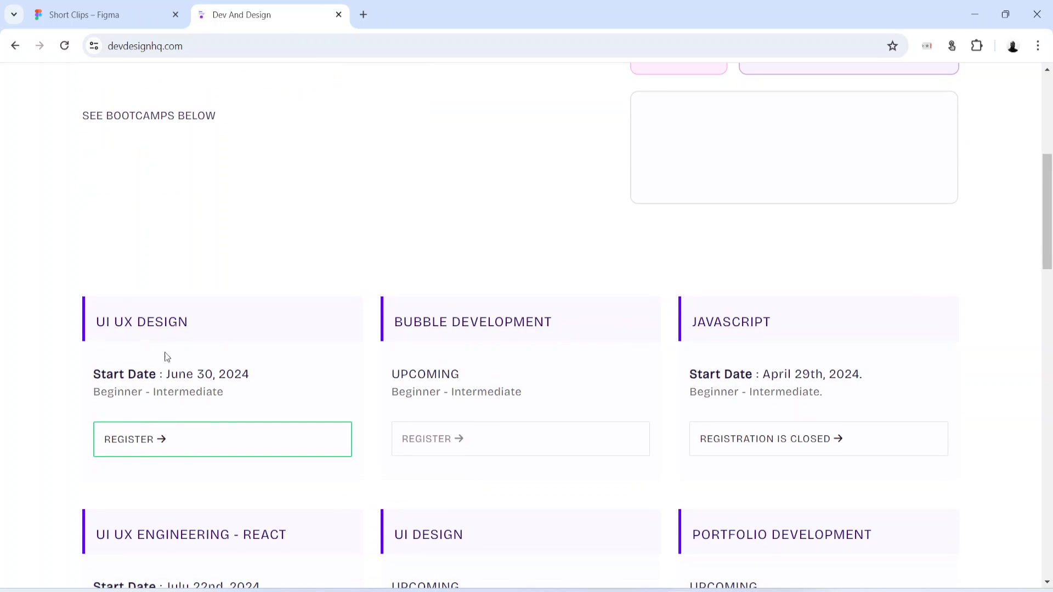
{"action": "left_click", "coordinate": [134, 450]}
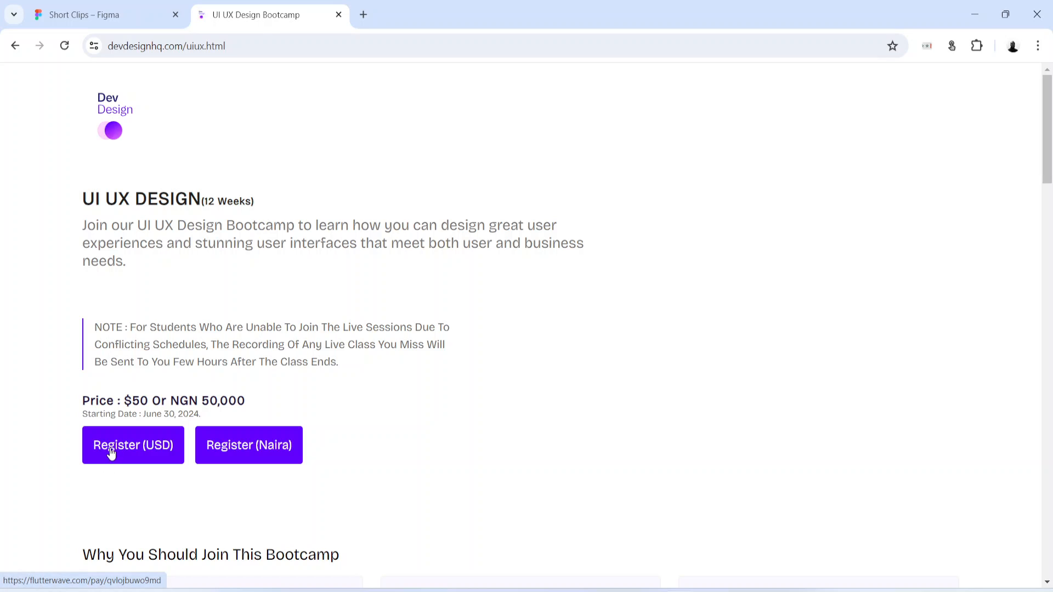
{"action": "left_click", "coordinate": [283, 425]}
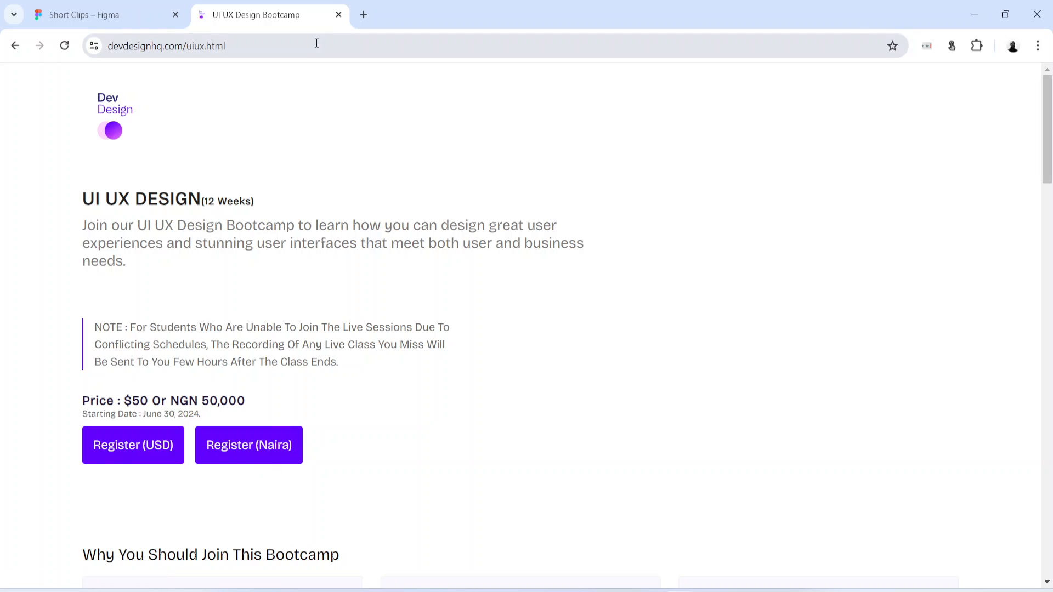
{"action": "left_click", "coordinate": [339, 15]}
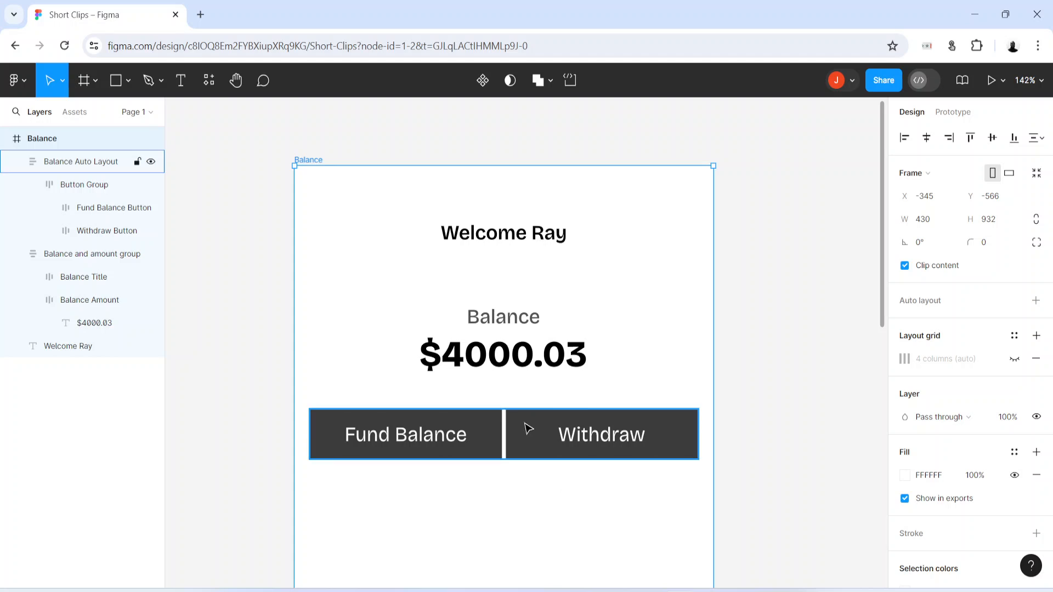
Step: Switch to ChatGPT and read the Button Design recommendation on color and contrast
{"action": "left_click", "coordinate": [709, 591]}
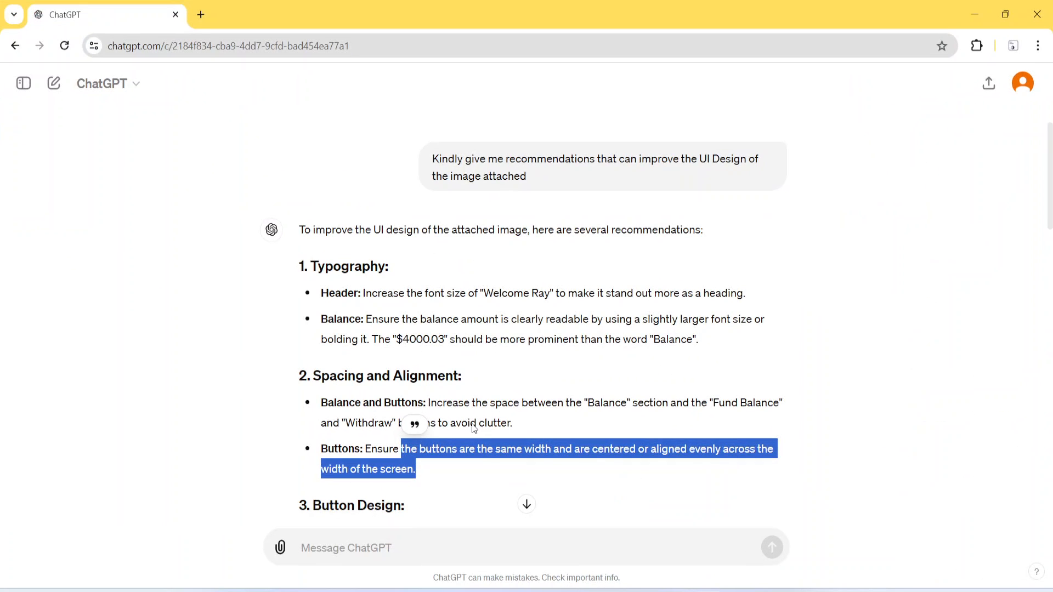
{"action": "scroll", "coordinate": [434, 434], "scroll_direction": "down", "scroll_amount": 5}
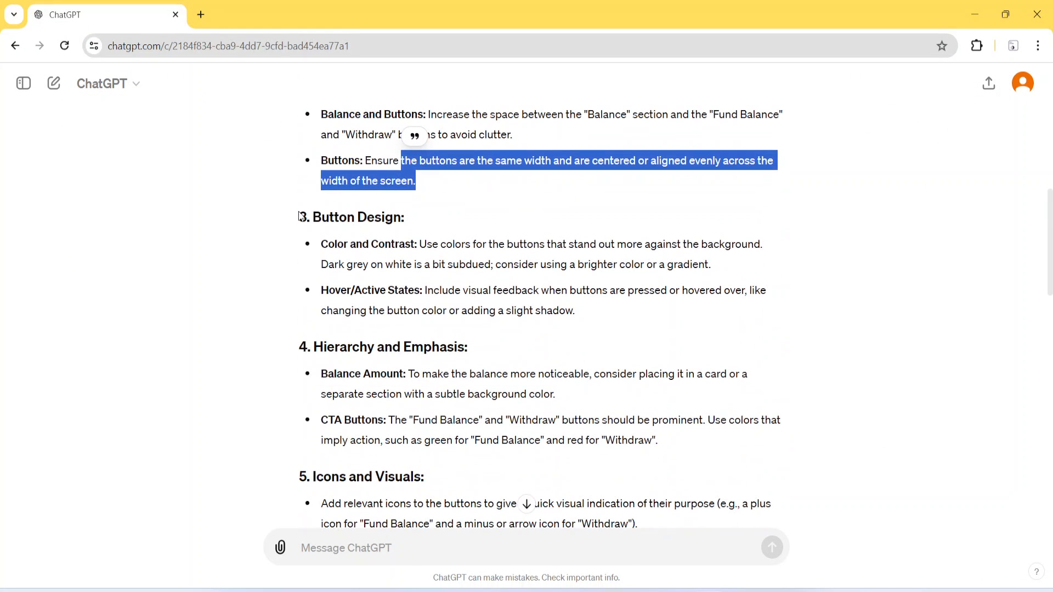
{"action": "left_click_drag", "start_coordinate": [314, 217], "coordinate": [413, 219]}
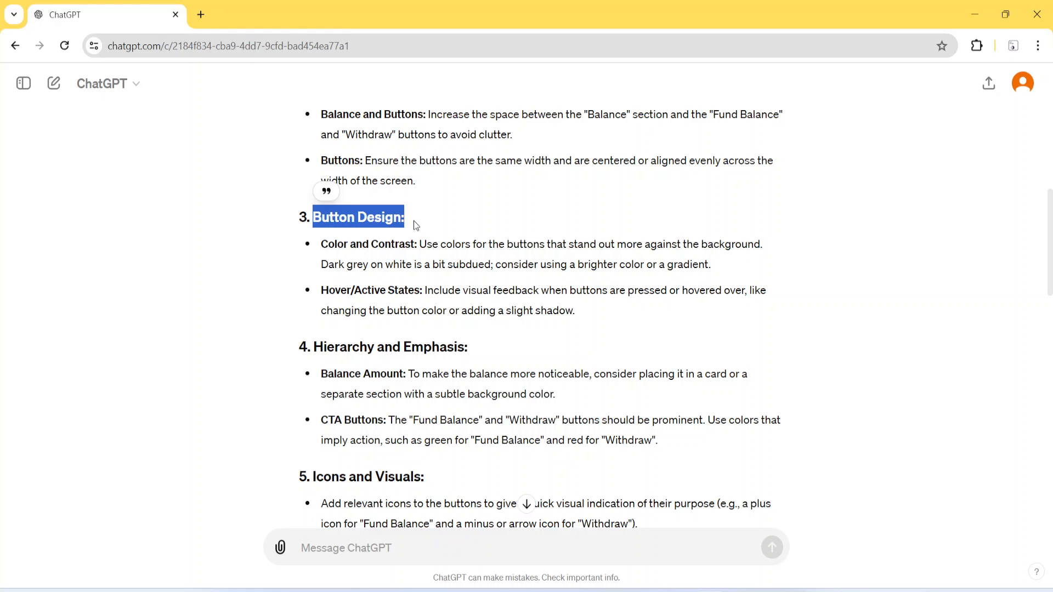
{"action": "left_click_drag", "start_coordinate": [322, 264], "coordinate": [761, 244]}
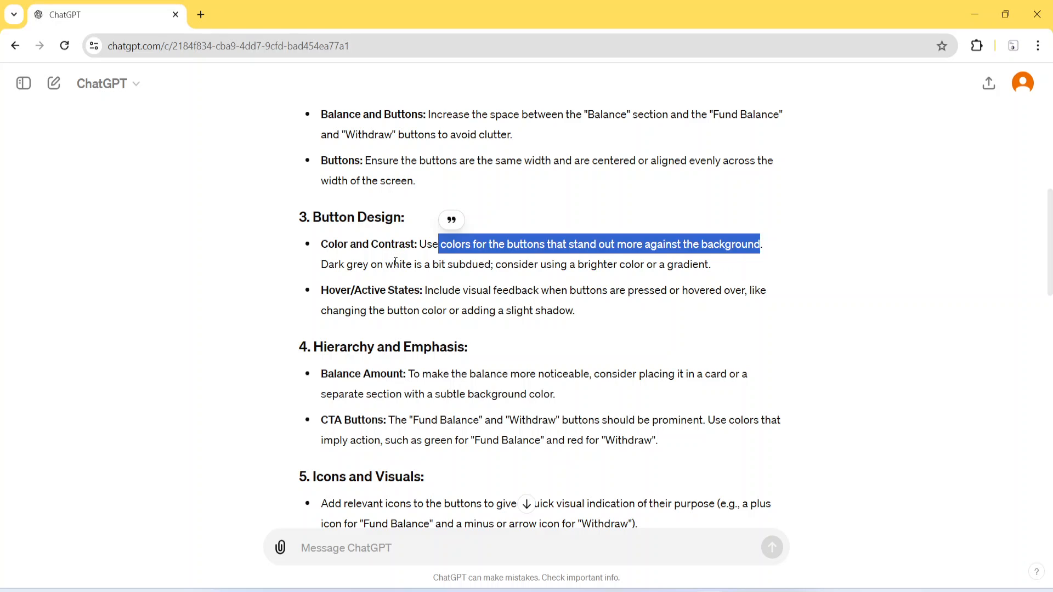
{"action": "left_click_drag", "start_coordinate": [394, 264], "coordinate": [723, 274]}
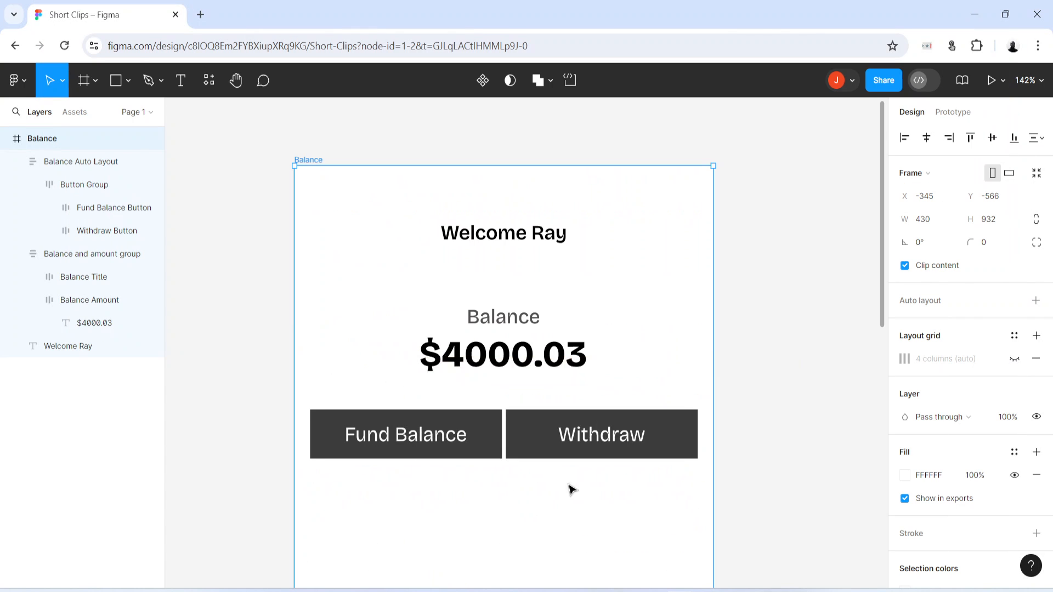
Step: Switch to Figma and change the Fund Balance button's fill to the purple 6223E6
{"action": "left_click", "coordinate": [390, 433]}
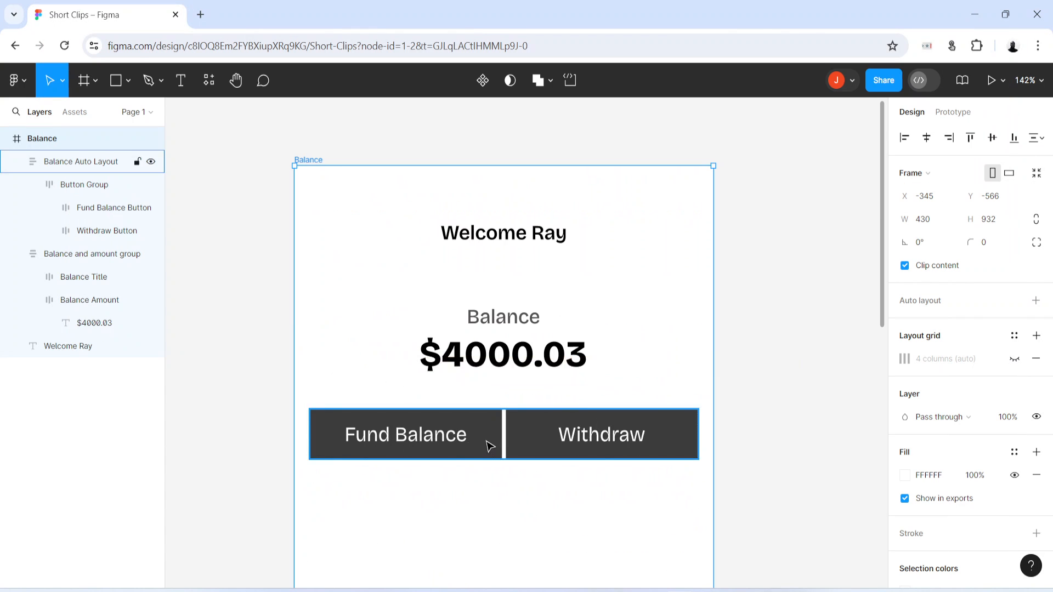
{"action": "left_click", "coordinate": [493, 440]}
{"action": "left_click", "coordinate": [493, 441]}
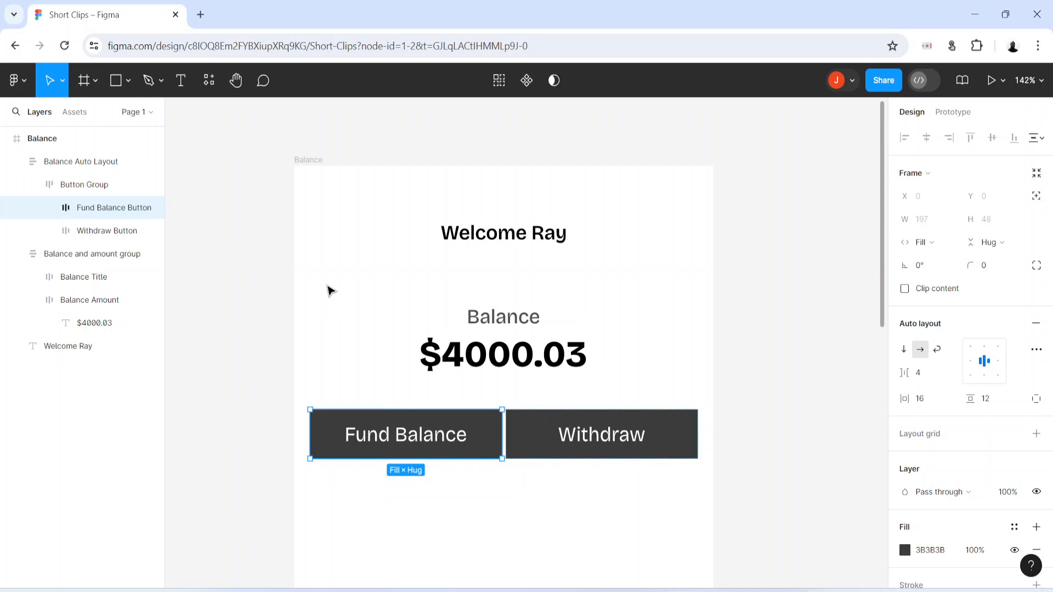
{"action": "left_click", "coordinate": [905, 550]}
{"action": "left_click_drag", "start_coordinate": [832, 407], "coordinate": [841, 407]}
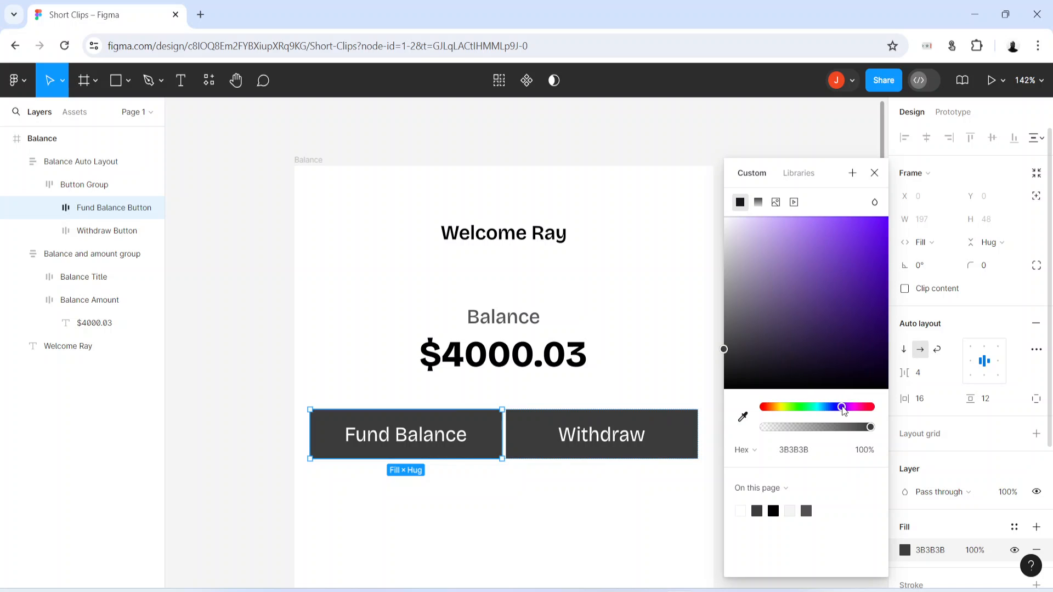
{"action": "left_click_drag", "start_coordinate": [850, 277], "coordinate": [863, 233]}
{"action": "left_click_drag", "start_coordinate": [842, 408], "coordinate": [841, 407]}
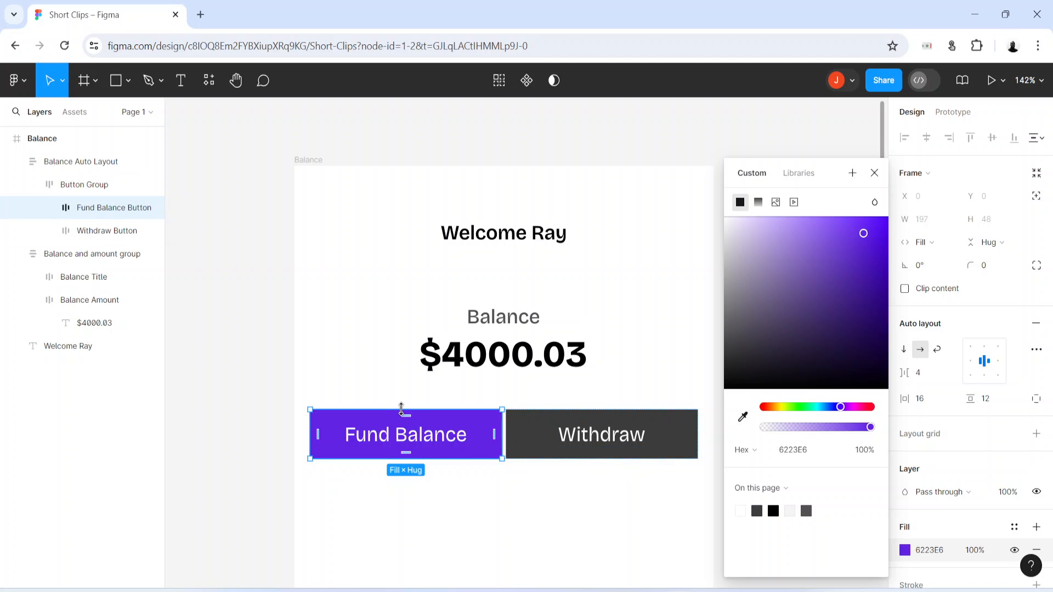
Step: Change the Withdraw button's fill to the light lavender E9DFFF, derived from the page's purple
{"action": "left_click", "coordinate": [692, 450]}
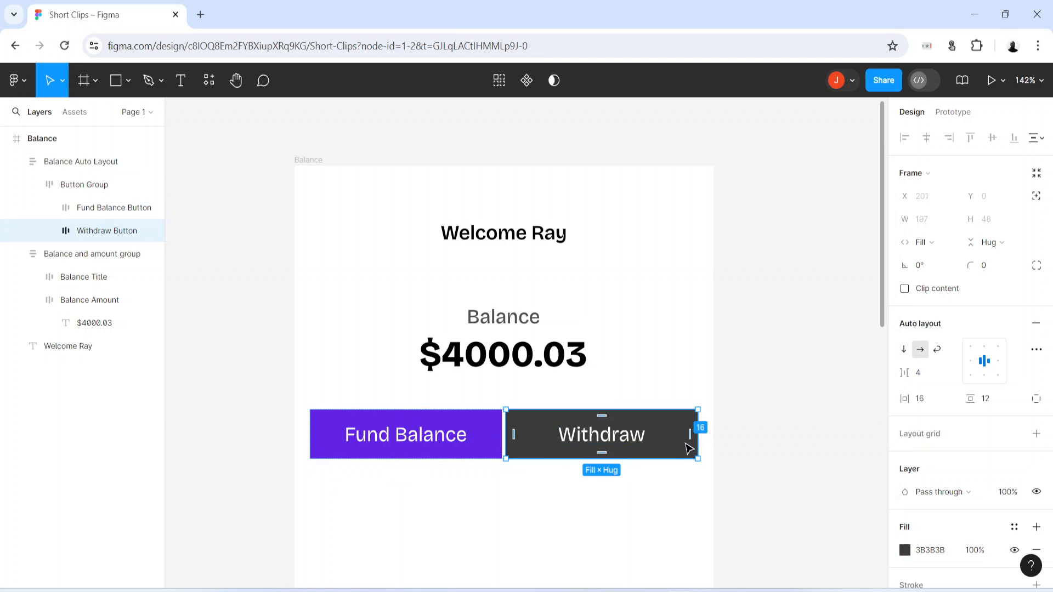
{"action": "left_click", "coordinate": [905, 550]}
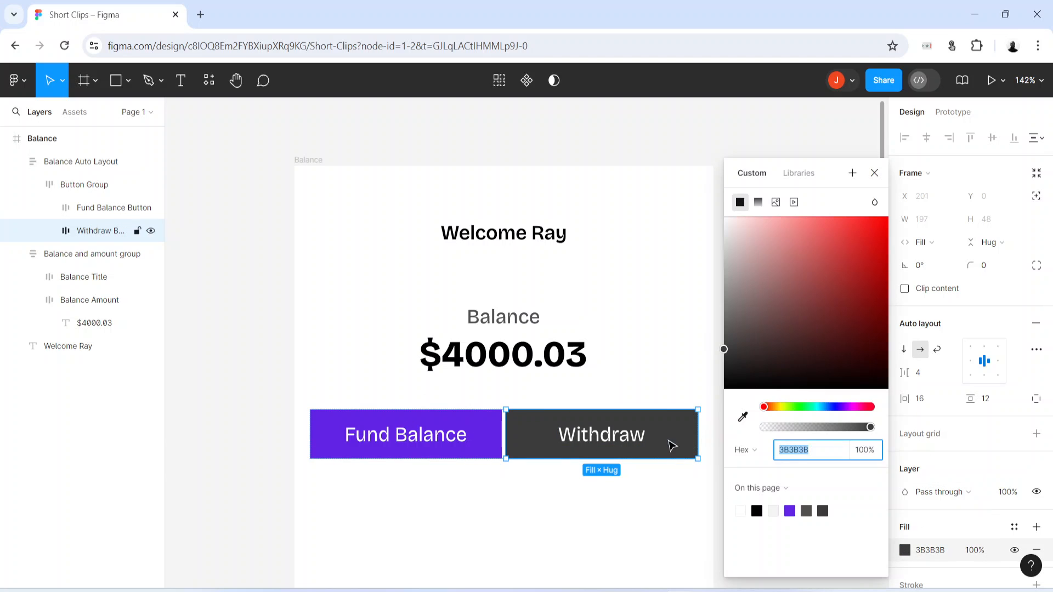
{"action": "left_click", "coordinate": [790, 511]}
{"action": "left_click_drag", "start_coordinate": [802, 232], "coordinate": [745, 200]}
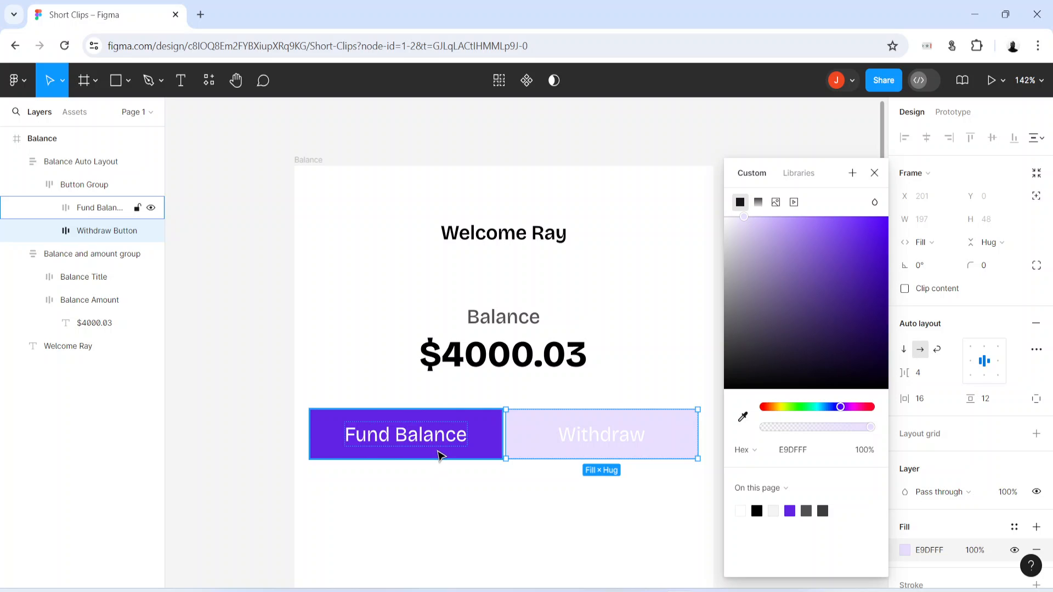
Step: Recolor the Withdraw button's label text with the dark purple 331E60
{"action": "double_click", "coordinate": [604, 437]}
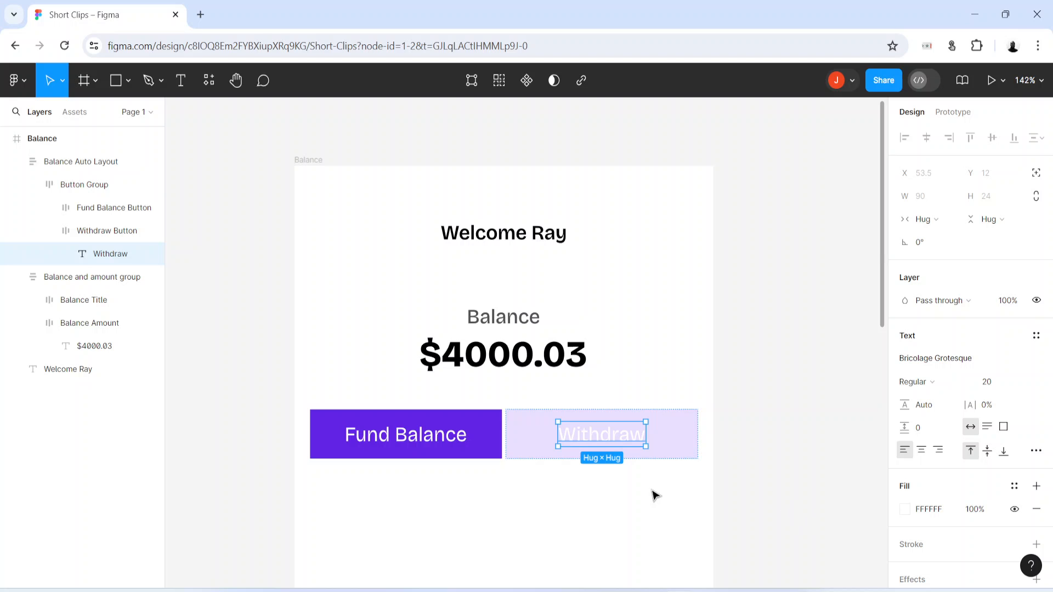
{"action": "left_click", "coordinate": [905, 508]}
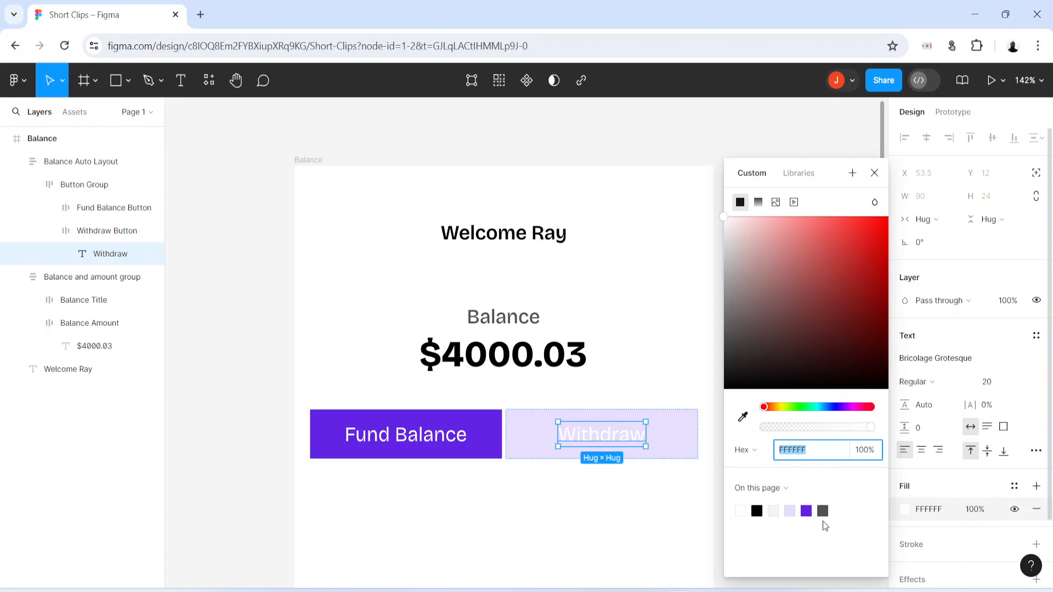
{"action": "left_click", "coordinate": [806, 511]}
{"action": "left_click_drag", "start_coordinate": [850, 310], "coordinate": [836, 324]}
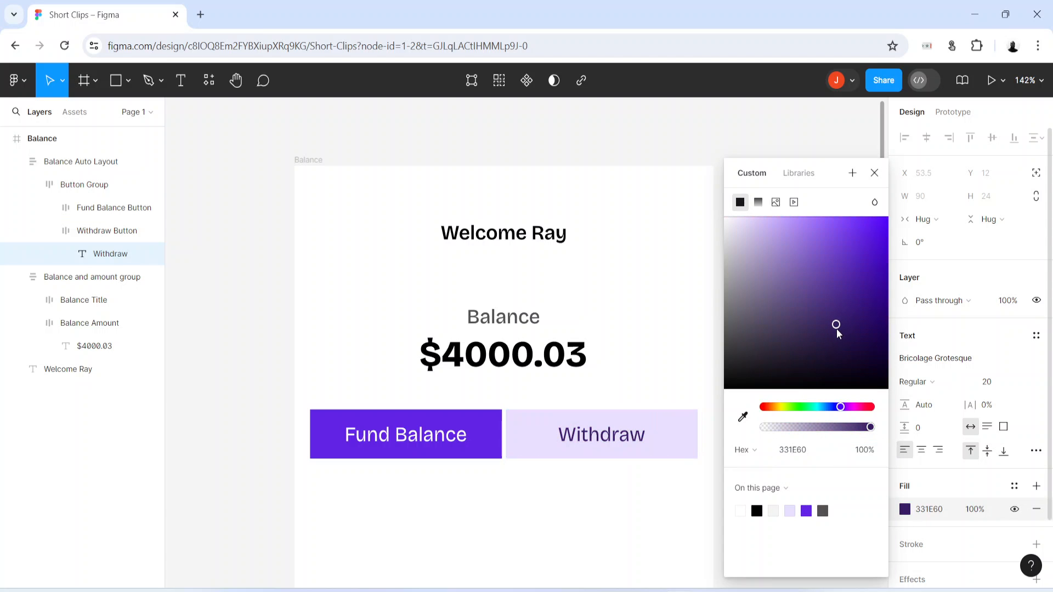
{"action": "left_click", "coordinate": [494, 568]}
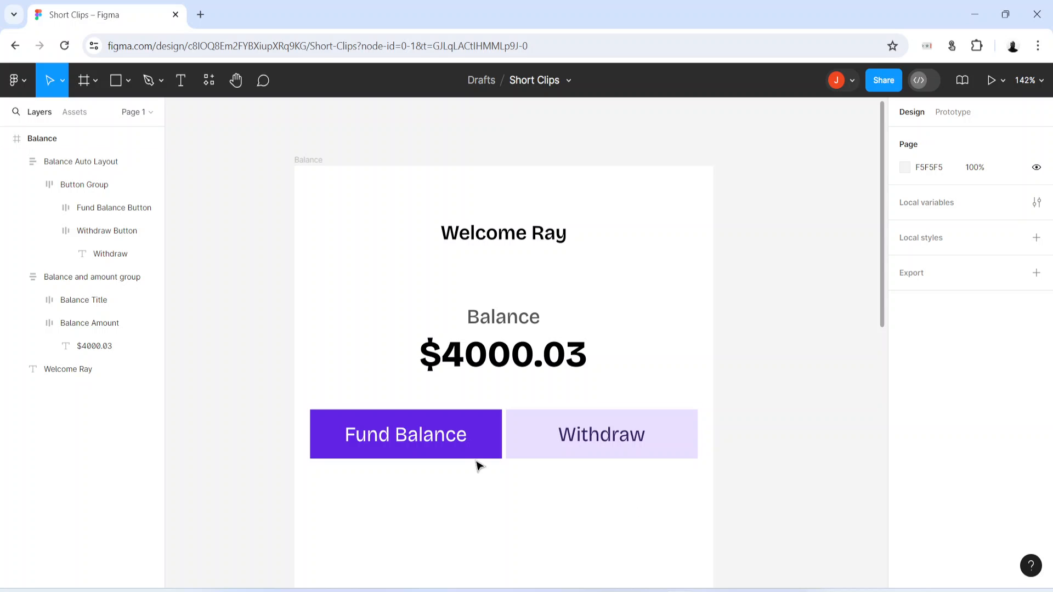
Step: Switch to ChatGPT and read the Hover/Active States recommendation under Button Design
{"action": "key", "text": "alt+Tab"}
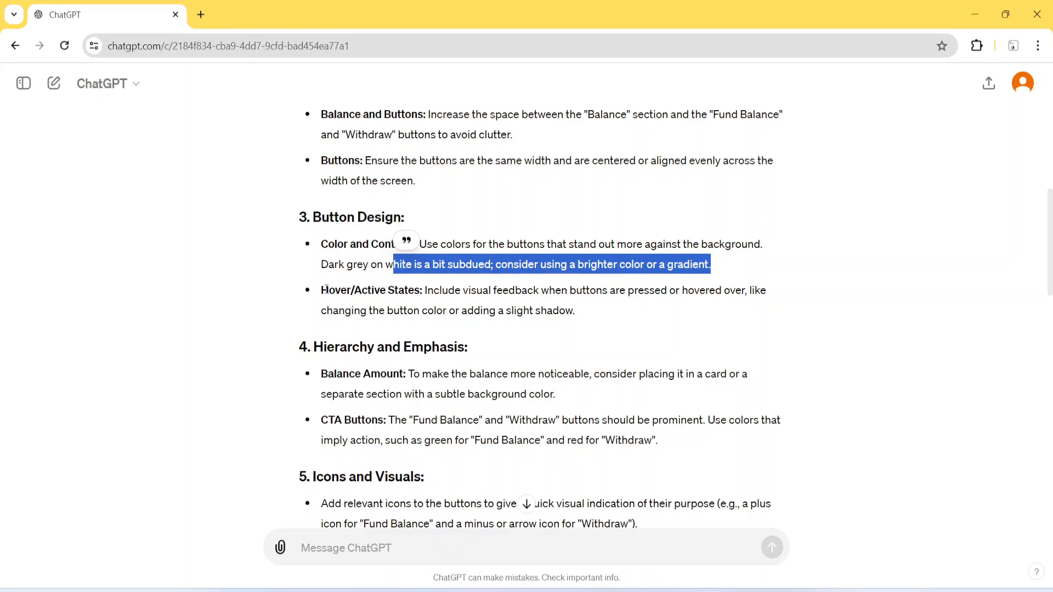
{"action": "left_click_drag", "start_coordinate": [329, 290], "coordinate": [404, 282]}
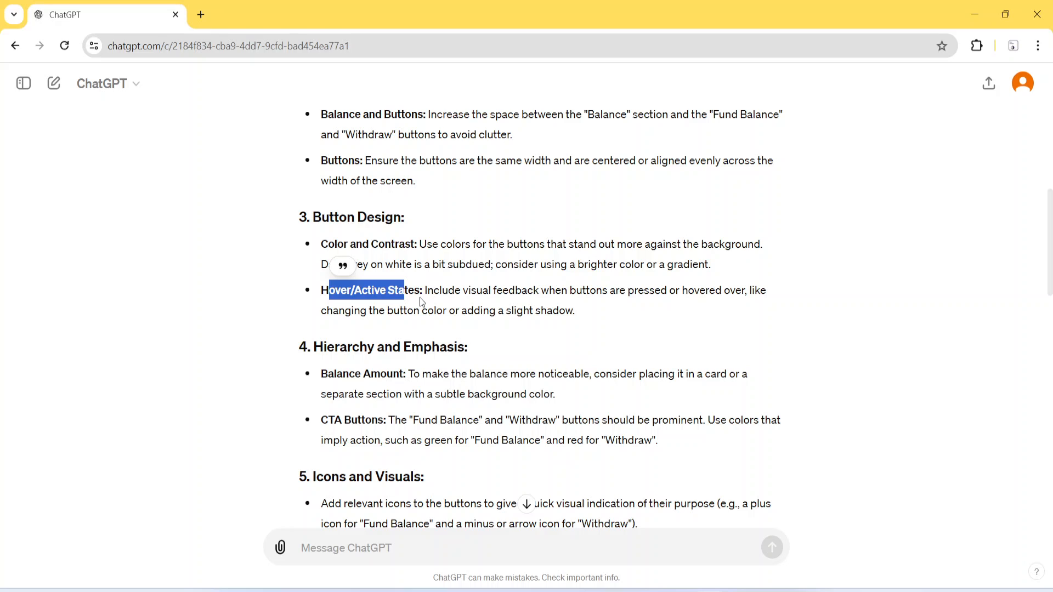
{"action": "left_click_drag", "start_coordinate": [427, 290], "coordinate": [497, 311]}
{"action": "left_click_drag", "start_coordinate": [485, 310], "coordinate": [581, 311]}
{"action": "key", "text": "alt+Tab"}
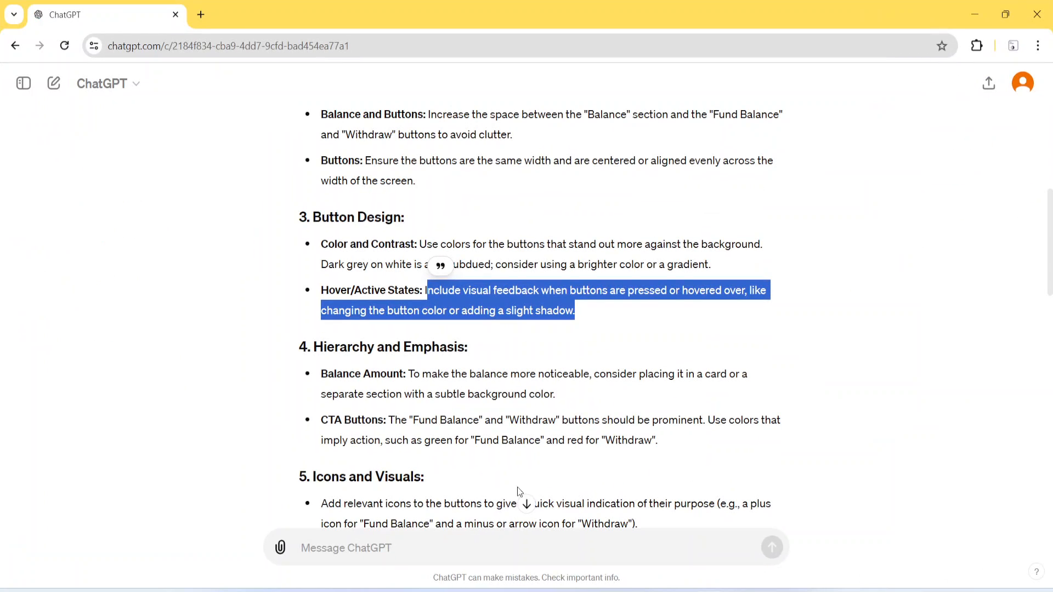
Step: Read the Balance Amount recommendation in ChatGPT's Hierarchy and Emphasis section
{"action": "scroll", "coordinate": [310, 305], "scroll_direction": "down", "scroll_amount": 1}
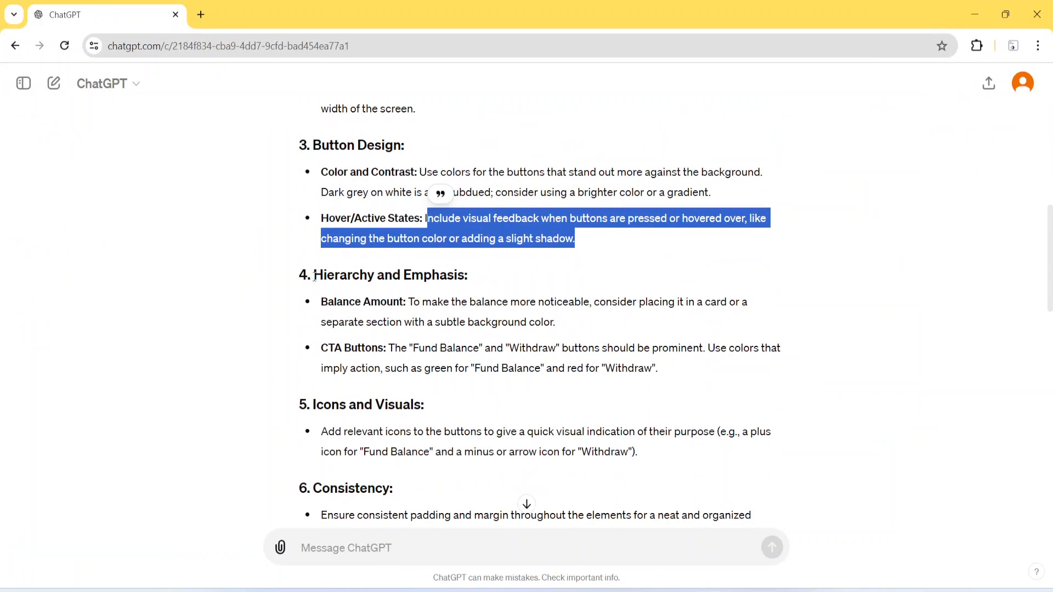
{"action": "left_click_drag", "start_coordinate": [314, 276], "coordinate": [473, 285]}
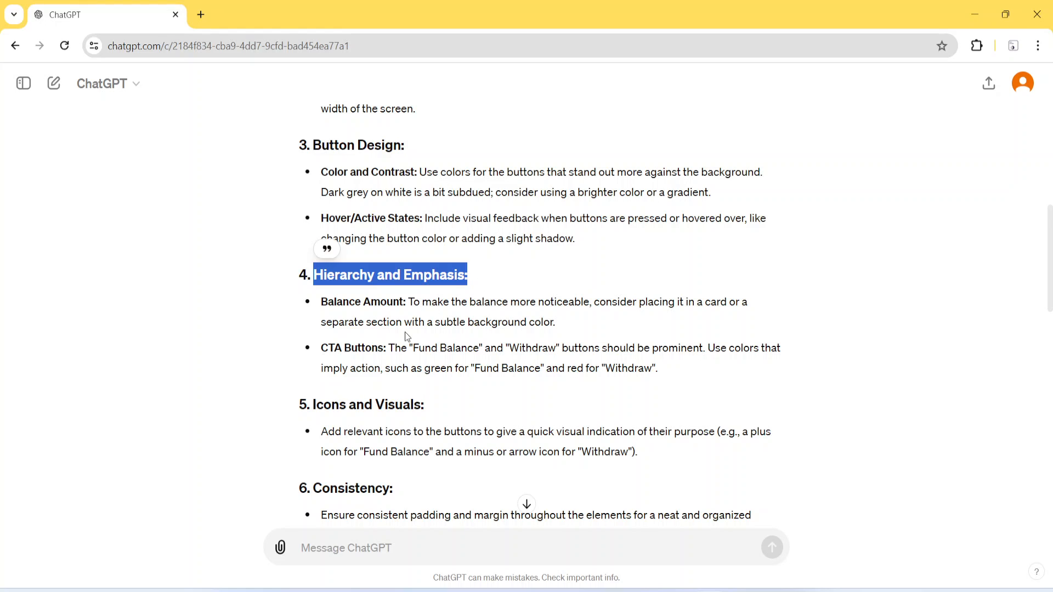
{"action": "left_click_drag", "start_coordinate": [322, 305], "coordinate": [565, 330]}
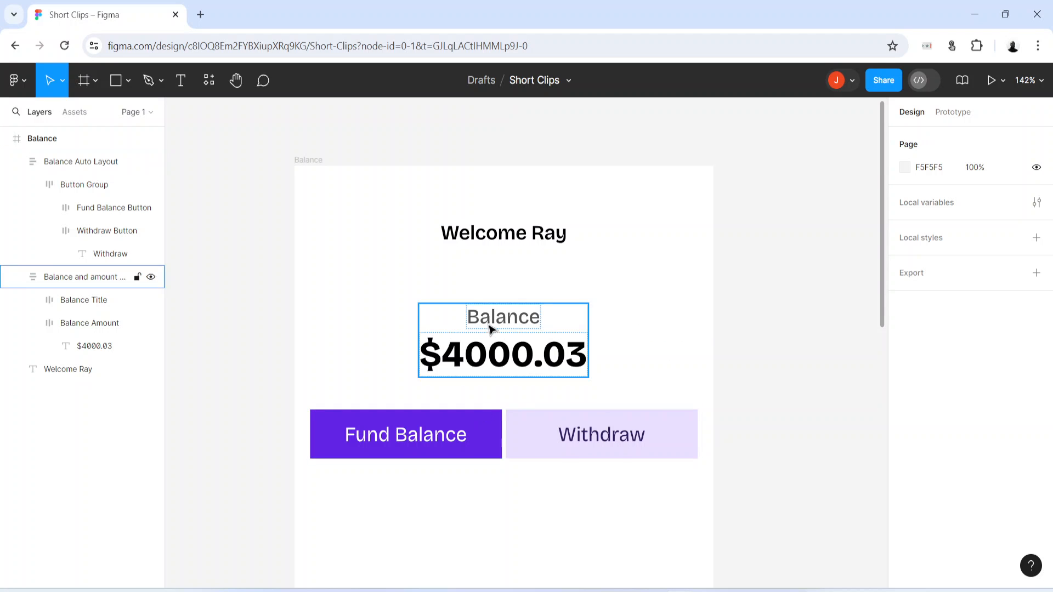
Step: Switch to Figma, try a padding of 24 on the Balance and amount group, and settle on 16 for all sides
{"action": "left_click", "coordinate": [495, 335]}
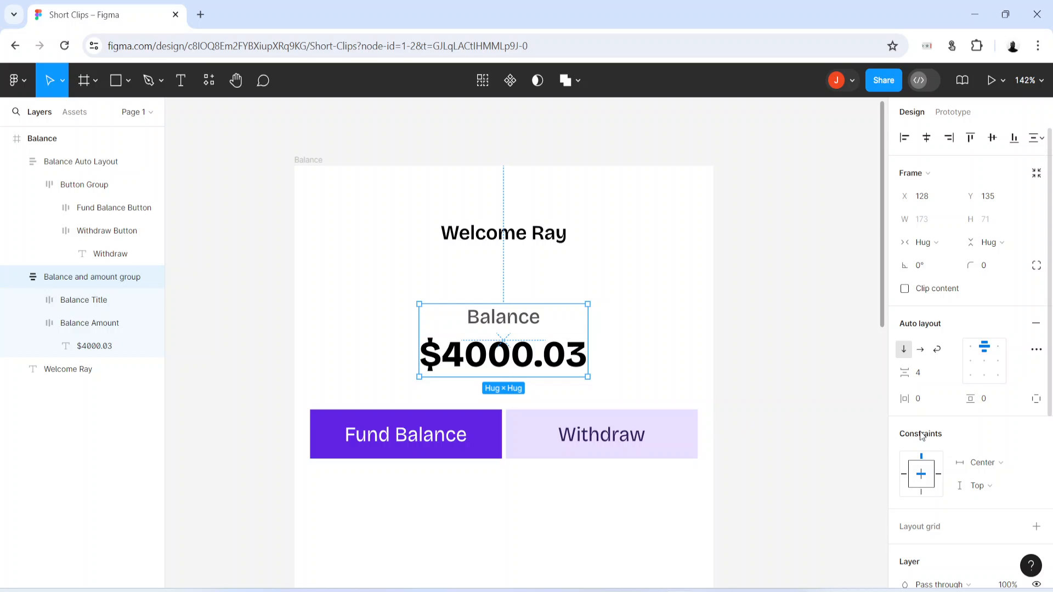
{"action": "left_click", "coordinate": [926, 398]}
{"action": "type", "text": "24"}
{"action": "key", "text": "Return"}
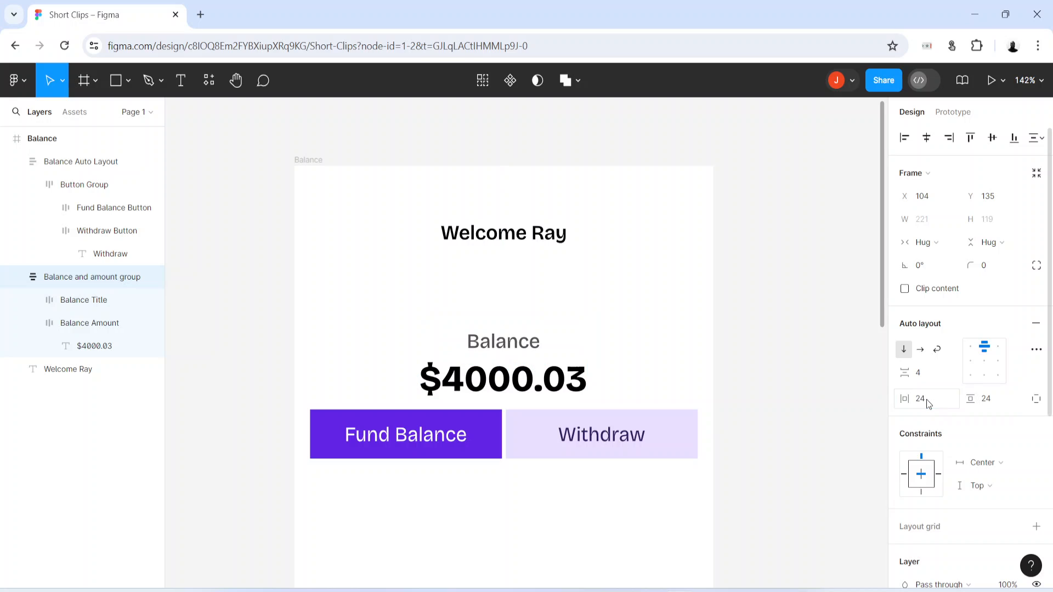
{"action": "left_click", "coordinate": [933, 408]}
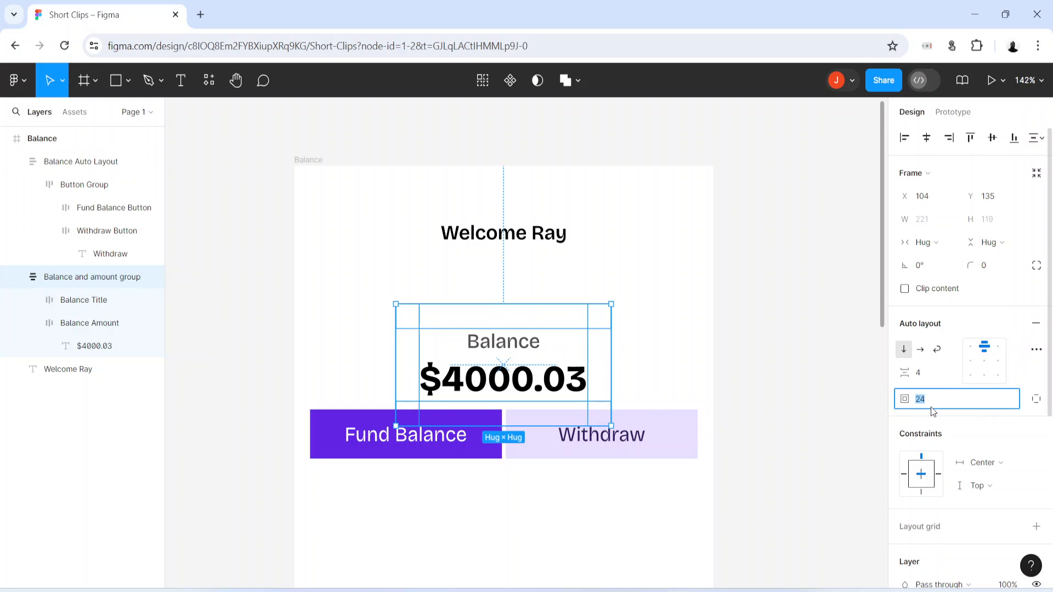
{"action": "type", "text": "16"}
{"action": "key", "text": "Return"}
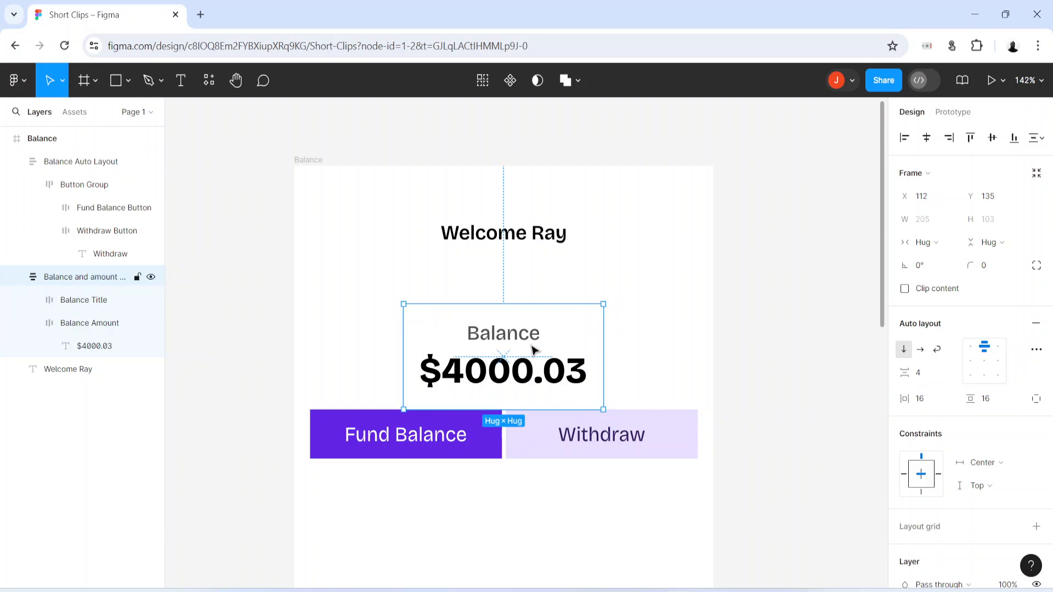
Step: Move the Balance and amount group up to Y 112 and widen it to 398, matching the button row's edges
{"action": "left_click_drag", "start_coordinate": [537, 351], "coordinate": [540, 329]}
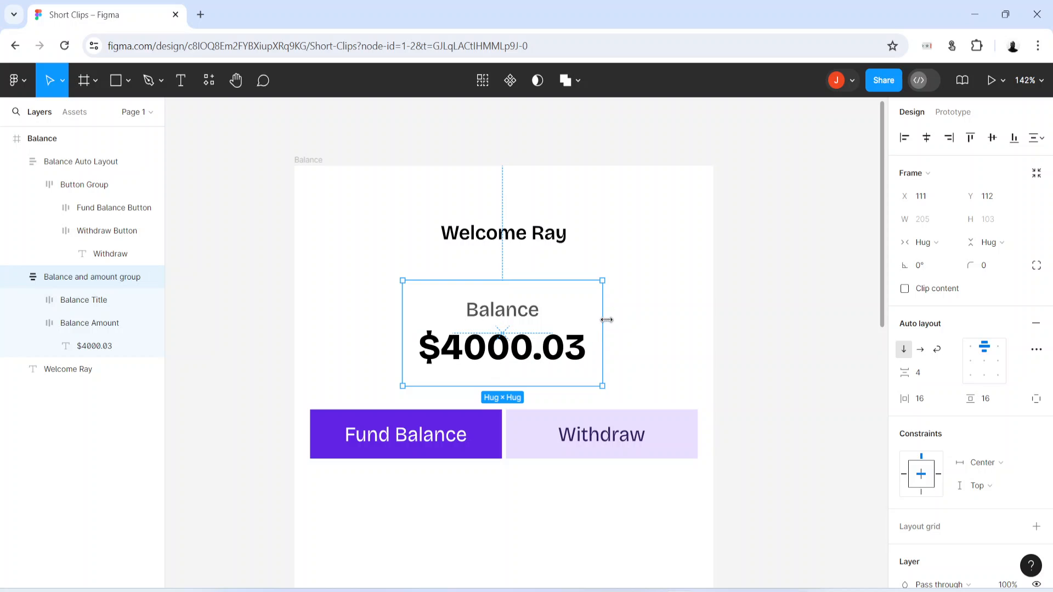
{"action": "left_click_drag", "start_coordinate": [606, 317], "coordinate": [696, 301]}
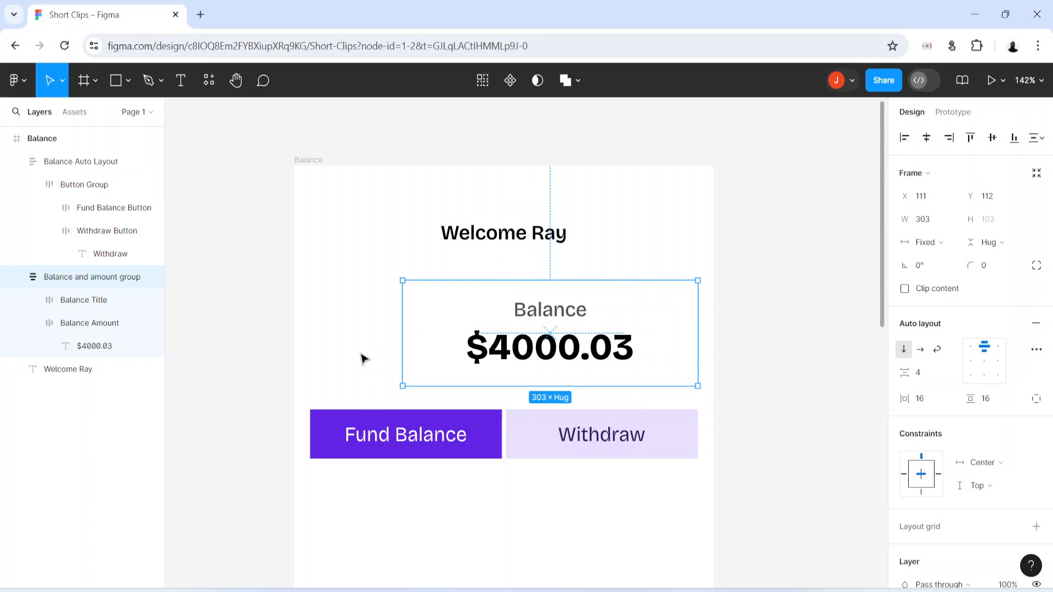
{"action": "left_click_drag", "start_coordinate": [401, 335], "coordinate": [313, 314]}
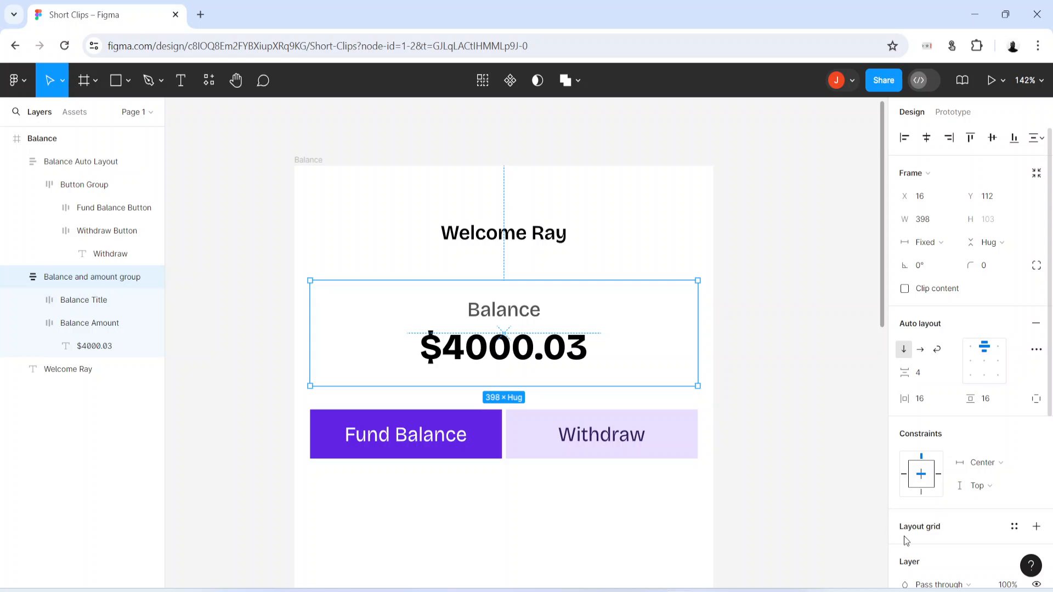
Step: Change the Balance and amount group's fill to the very pale purple FAF7FF
{"action": "scroll", "coordinate": [906, 534], "scroll_direction": "down", "scroll_amount": 3}
{"action": "left_click", "coordinate": [908, 475]}
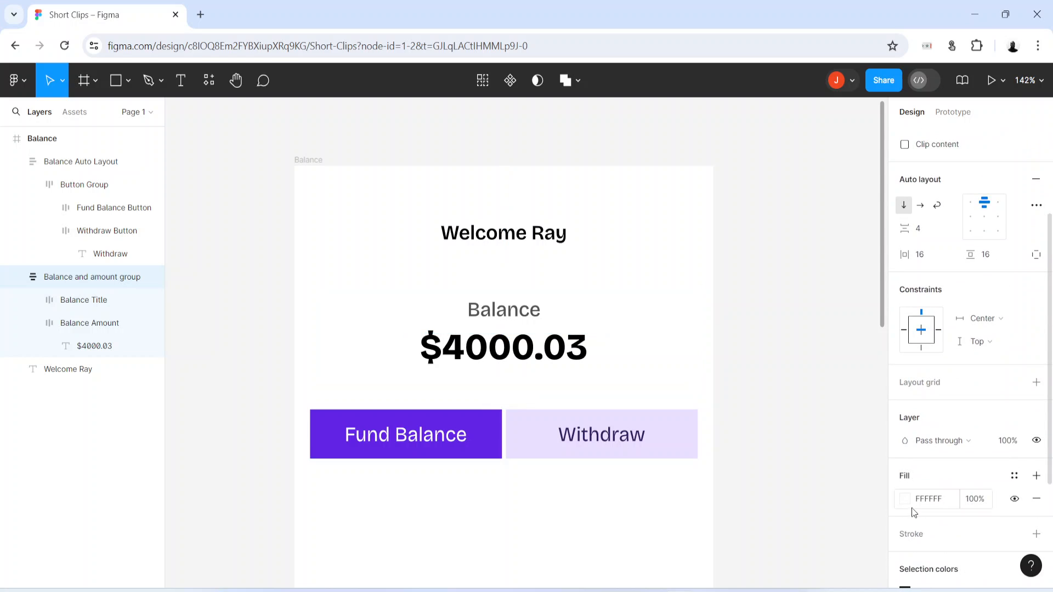
{"action": "left_click", "coordinate": [905, 499]}
{"action": "left_click", "coordinate": [790, 511]}
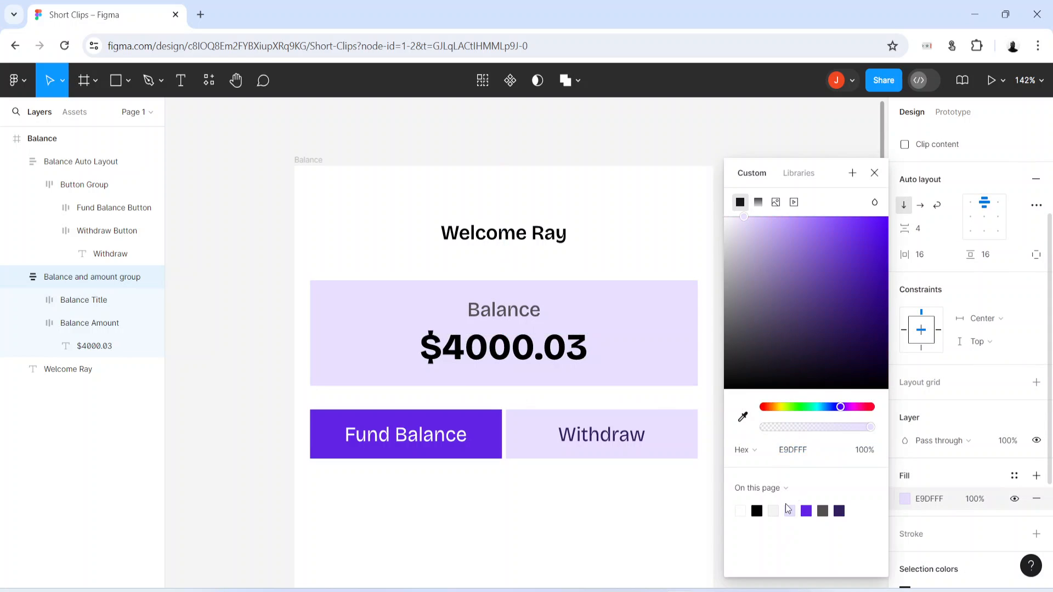
{"action": "left_click_drag", "start_coordinate": [743, 217], "coordinate": [729, 216]}
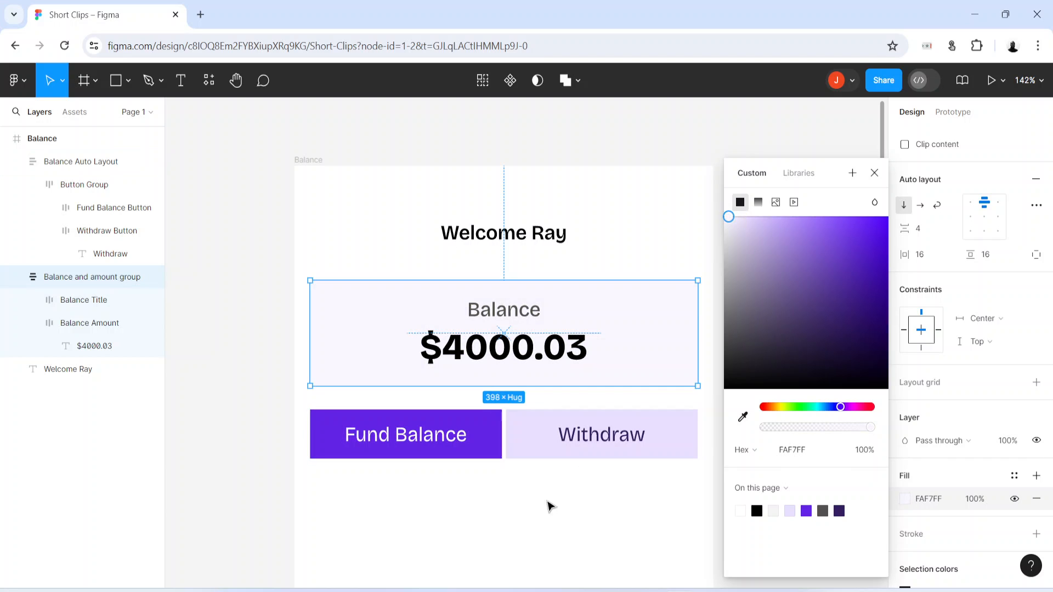
{"action": "left_click", "coordinate": [496, 532]}
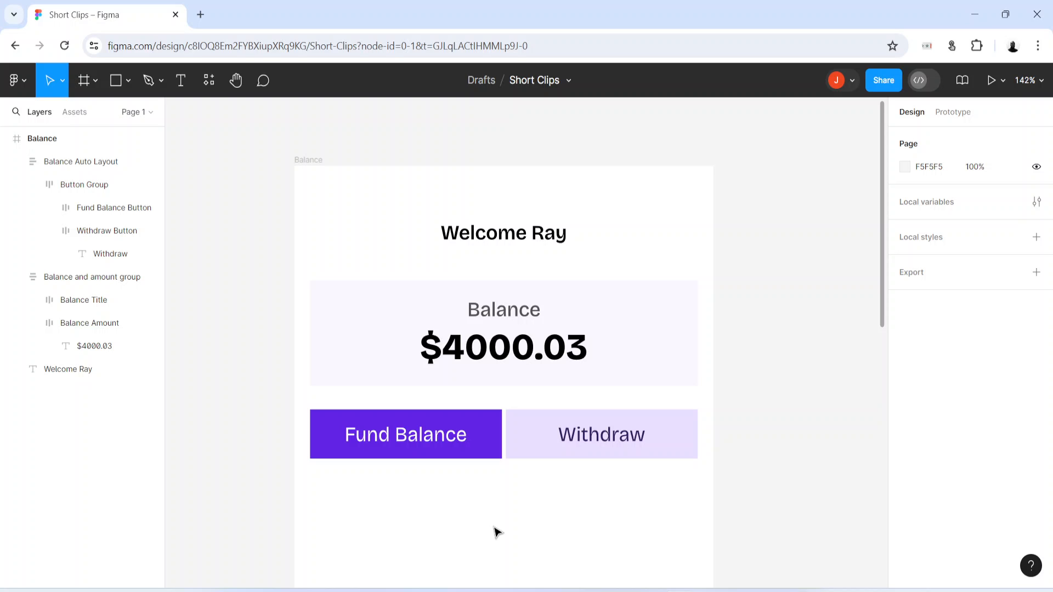
{"action": "left_click", "coordinate": [352, 324]}
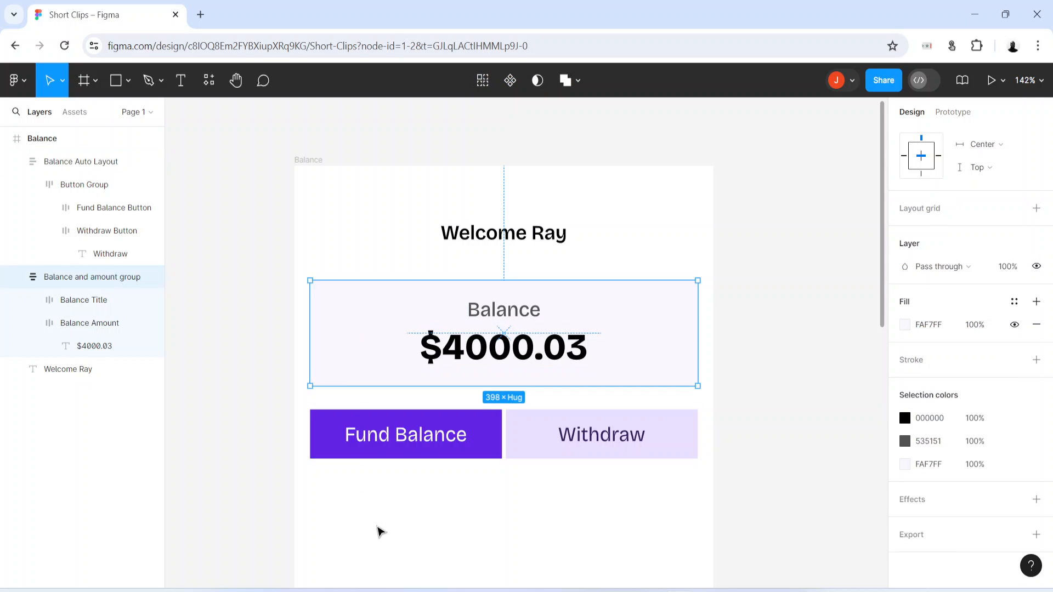
{"action": "left_click", "coordinate": [379, 532]}
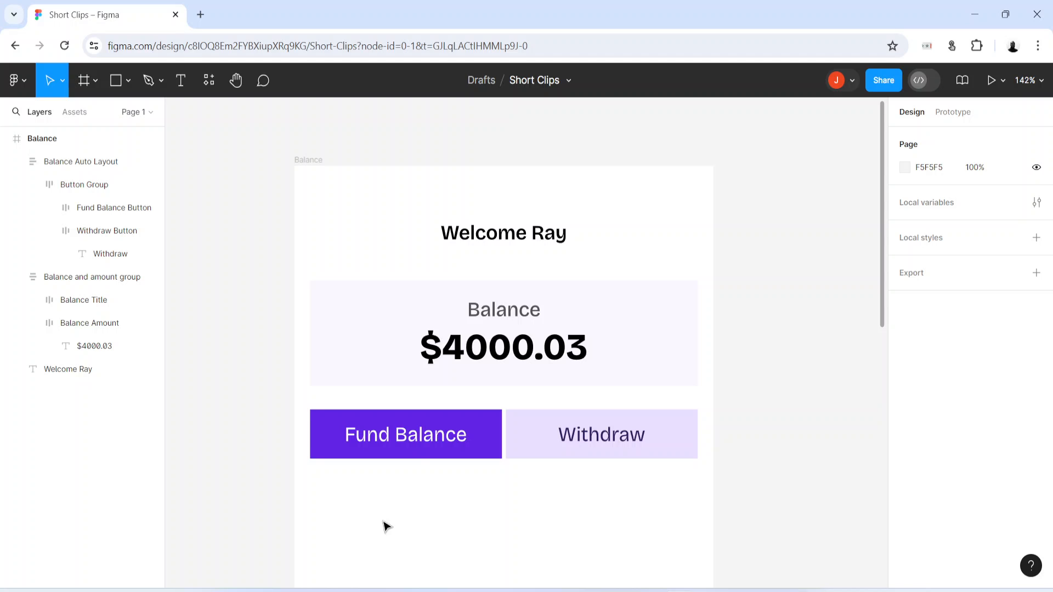
Step: Recolor the $4000.03 amount text with the muted dark purple 483375
{"action": "double_click", "coordinate": [493, 360]}
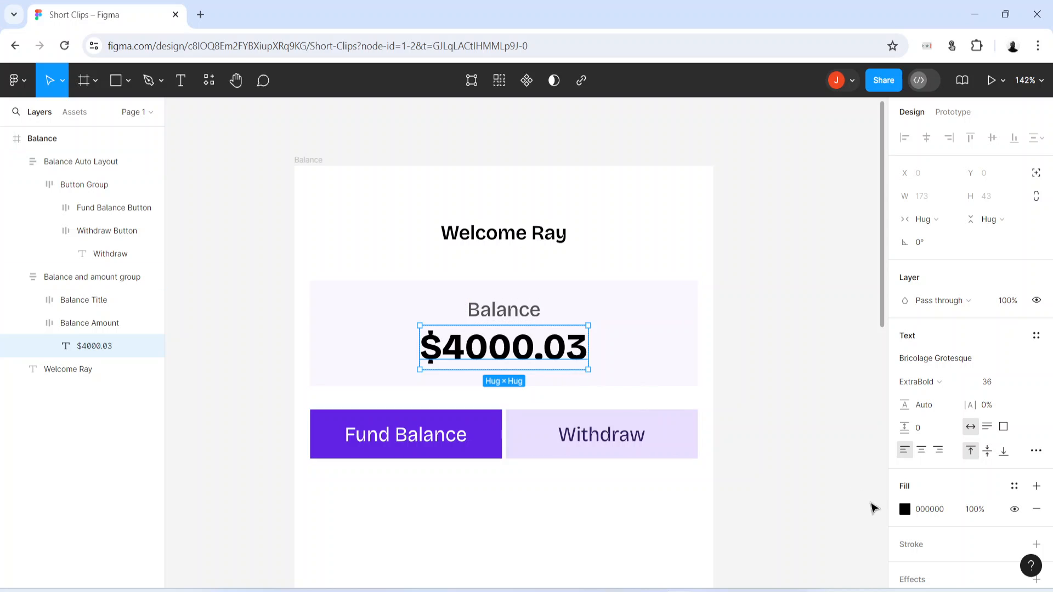
{"action": "left_click", "coordinate": [905, 509]}
{"action": "left_click", "coordinate": [822, 511]}
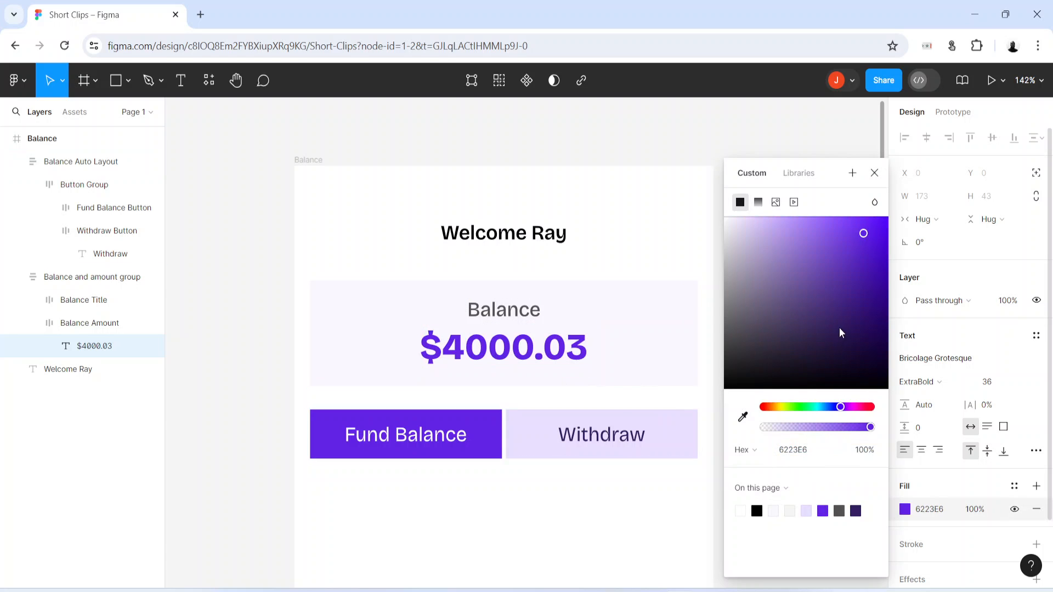
{"action": "mouse_move", "coordinate": [839, 331]}
{"action": "left_mouse_down"}
{"action": "mouse_move", "coordinate": [844, 340]}
{"action": "mouse_move", "coordinate": [815, 300]}
{"action": "mouse_move", "coordinate": [818, 318]}
{"action": "left_mouse_up"}
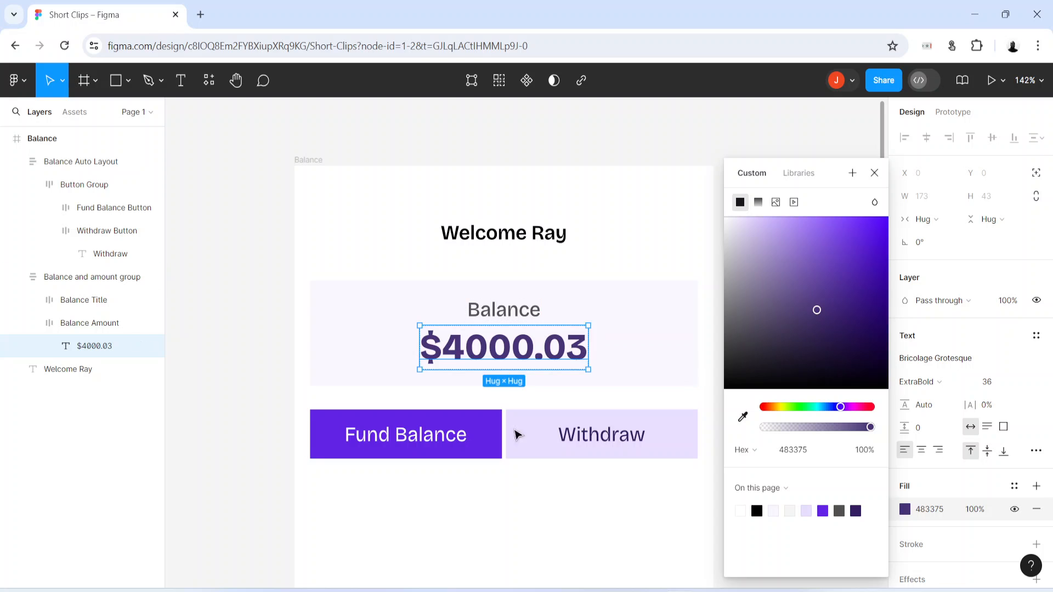
{"action": "left_click", "coordinate": [534, 507]}
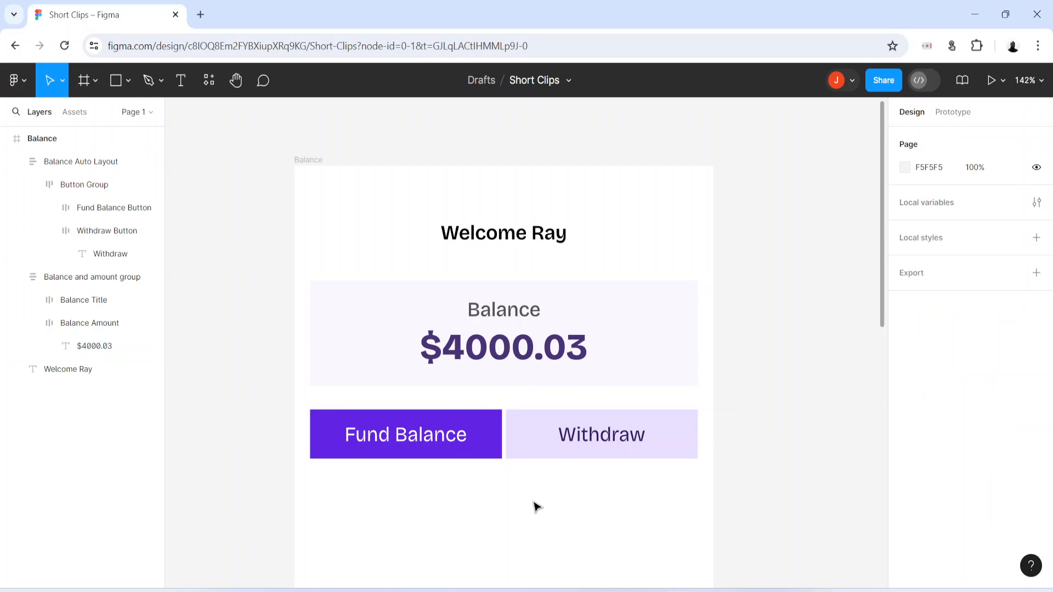
Step: Read ChatGPT's CTA Buttons recommendation and check the button group in Figma against it
{"action": "left_click", "coordinate": [697, 590]}
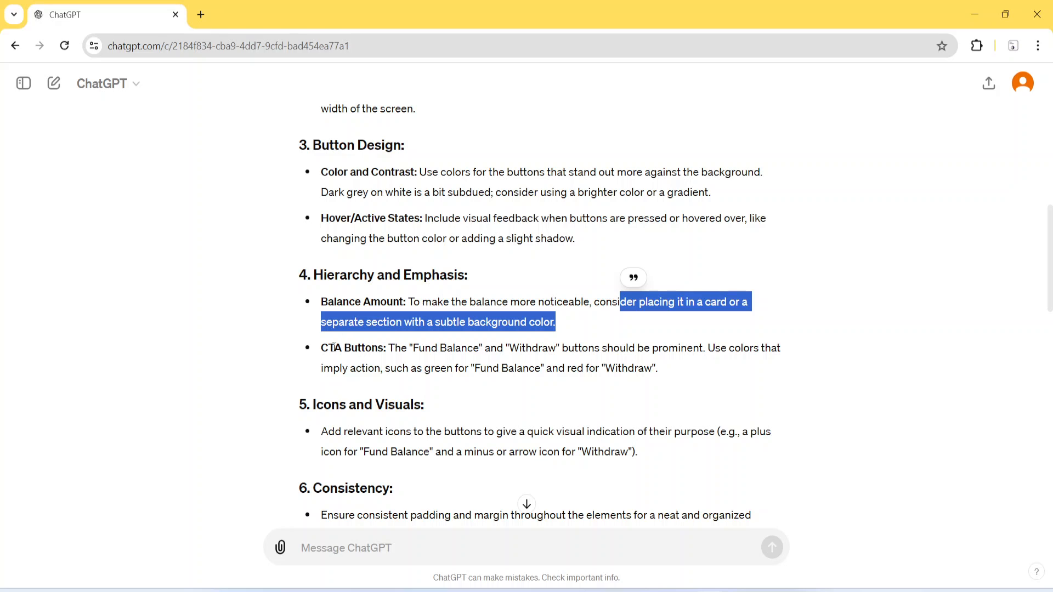
{"action": "left_click_drag", "start_coordinate": [325, 349], "coordinate": [669, 372]}
{"action": "left_click", "coordinate": [678, 591]}
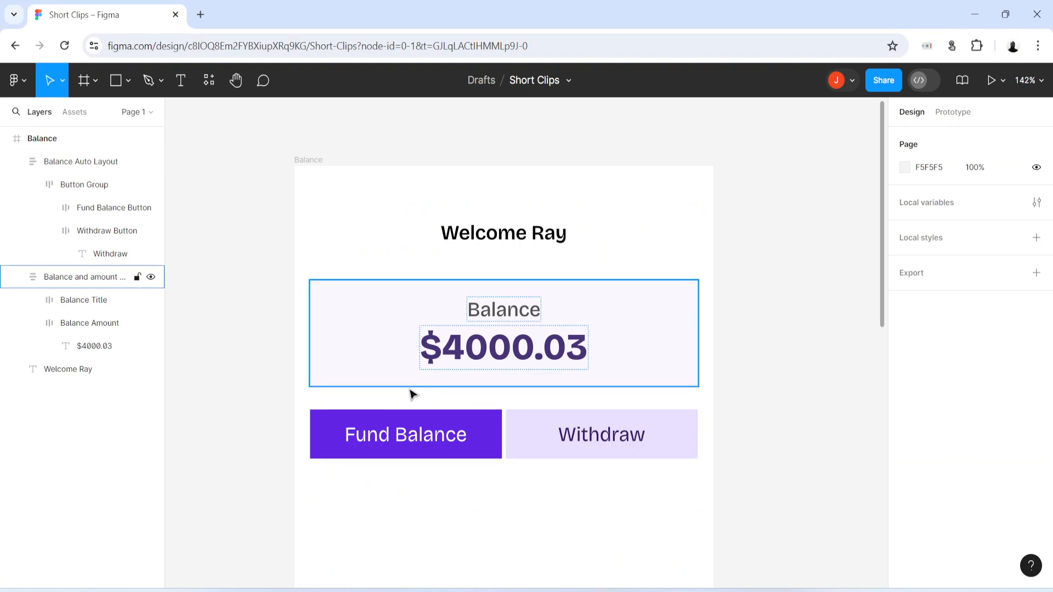
{"action": "left_click", "coordinate": [335, 452]}
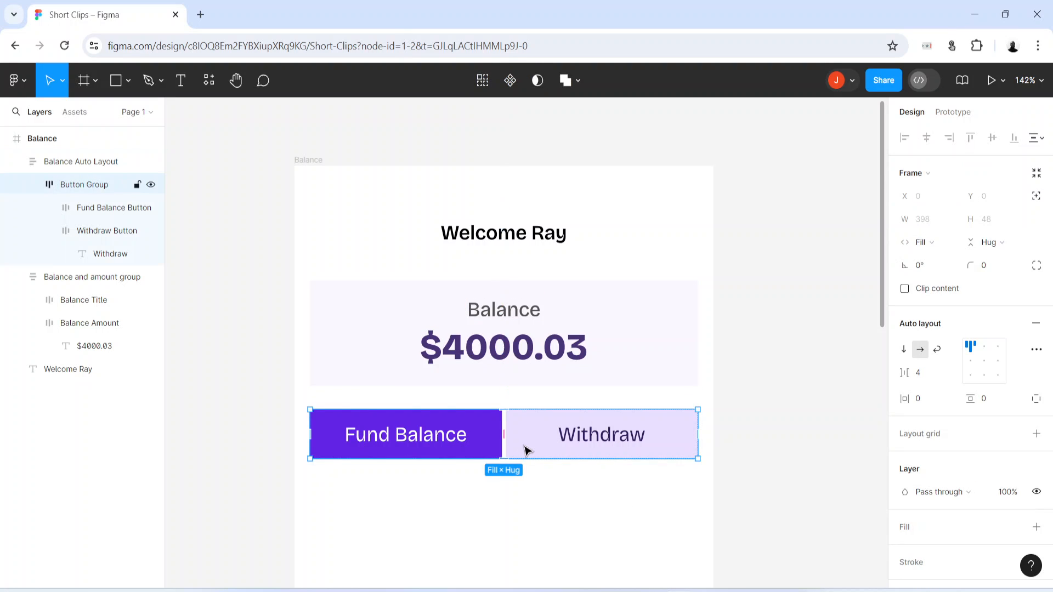
{"action": "left_click", "coordinate": [515, 522]}
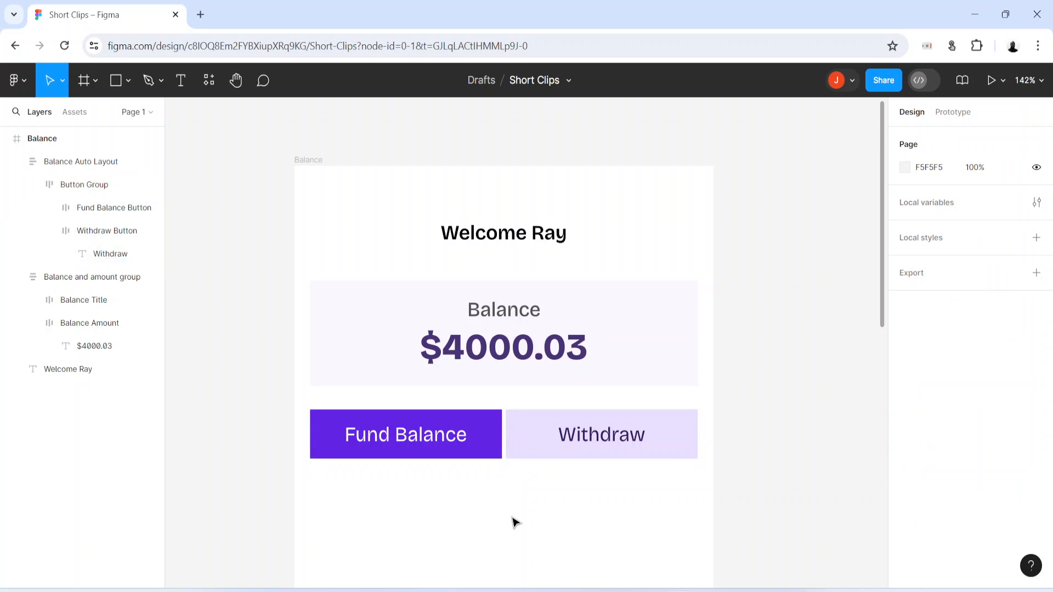
Step: Duplicate the Balance frame and place the copy beside the original at X 108, Y -566
{"action": "left_click", "coordinate": [311, 164]}
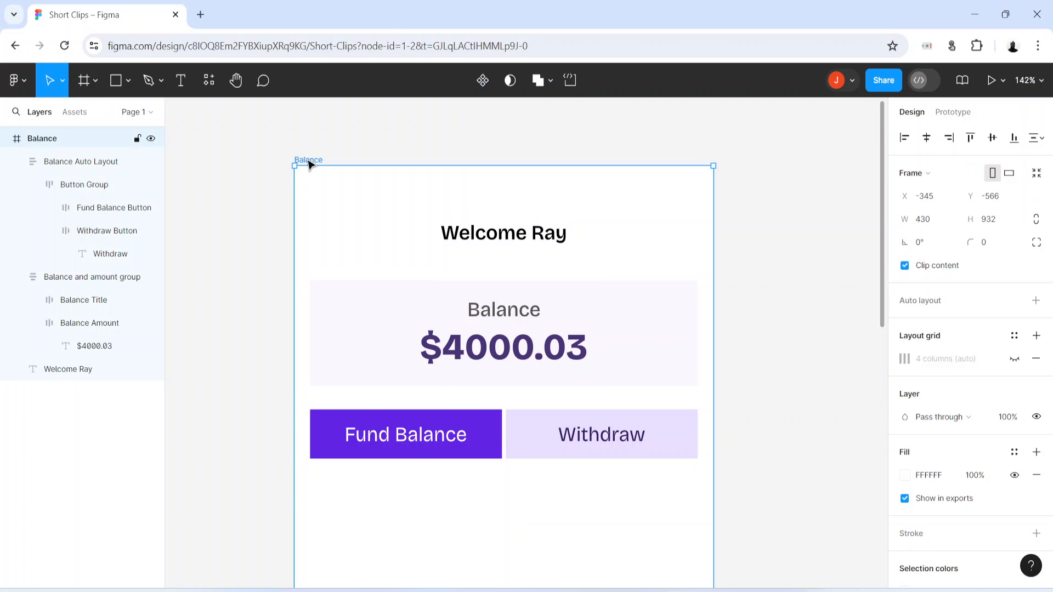
{"action": "left_click_drag", "start_coordinate": [310, 164], "coordinate": [529, 164], "text": "alt"}
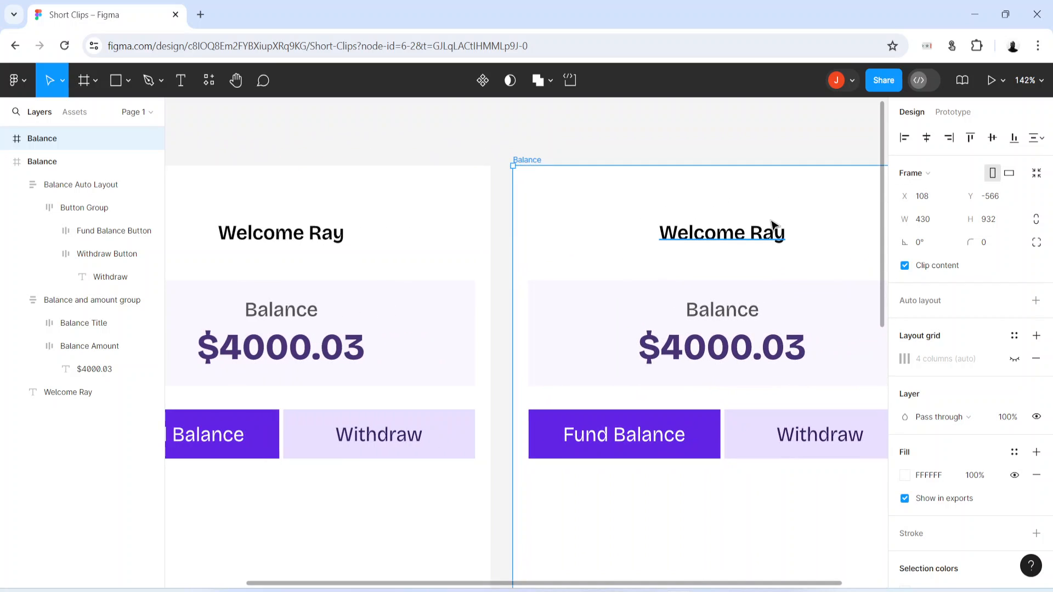
Step: Change the fill of the duplicated frame's Balance and amount group to the very pale green F7FFFB
{"action": "scroll", "coordinate": [589, 193], "scroll_direction": "right", "scroll_amount": 3}
{"action": "scroll", "coordinate": [589, 193], "scroll_direction": "down", "scroll_amount": 1}
{"action": "left_click", "coordinate": [688, 301]}
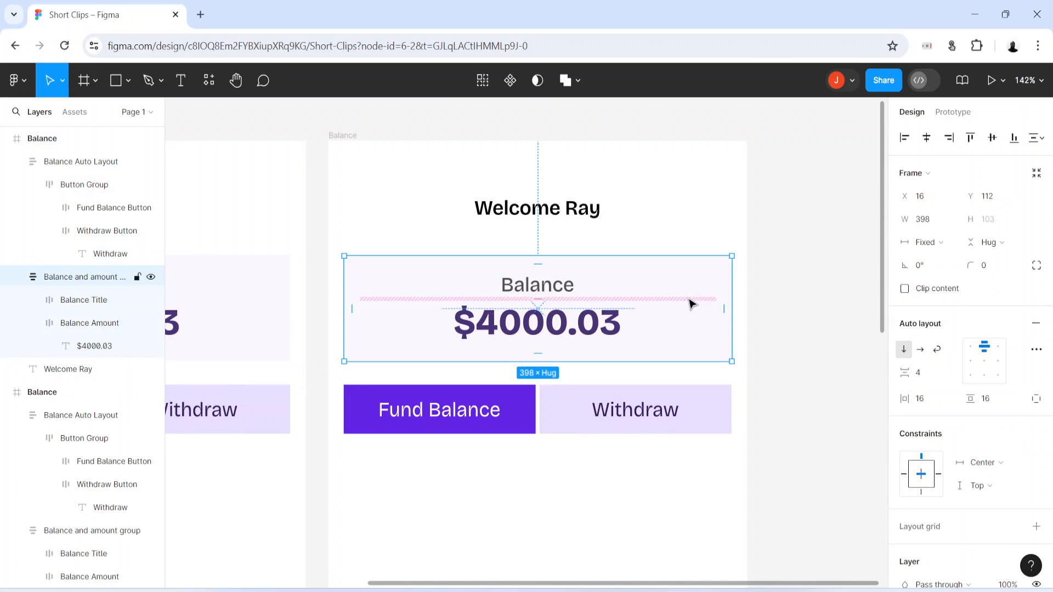
{"action": "scroll", "coordinate": [863, 543], "scroll_direction": "down", "scroll_amount": 2}
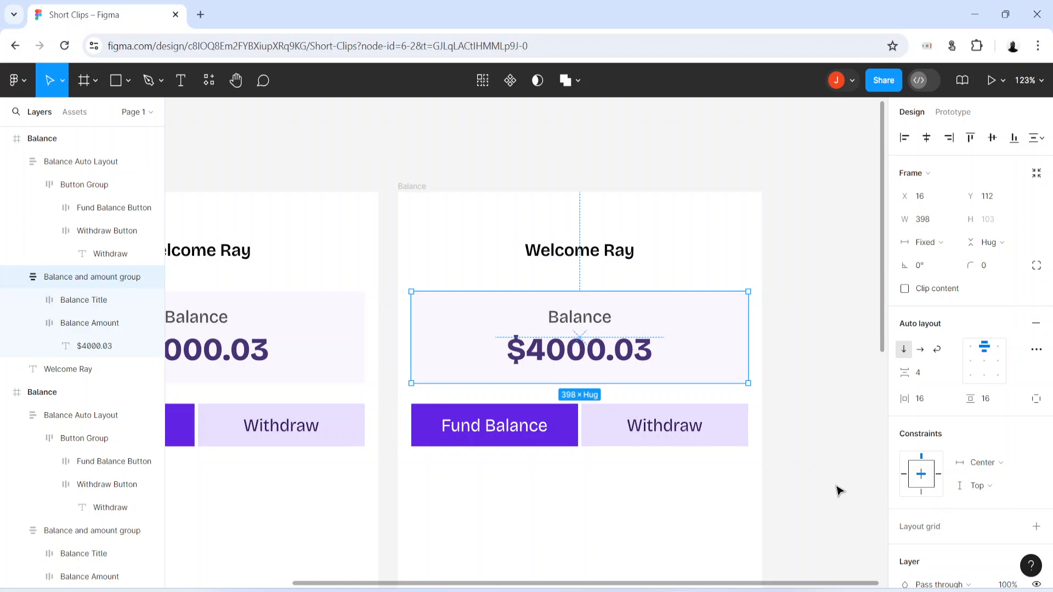
{"action": "scroll", "coordinate": [970, 490], "scroll_direction": "down", "scroll_amount": 5}
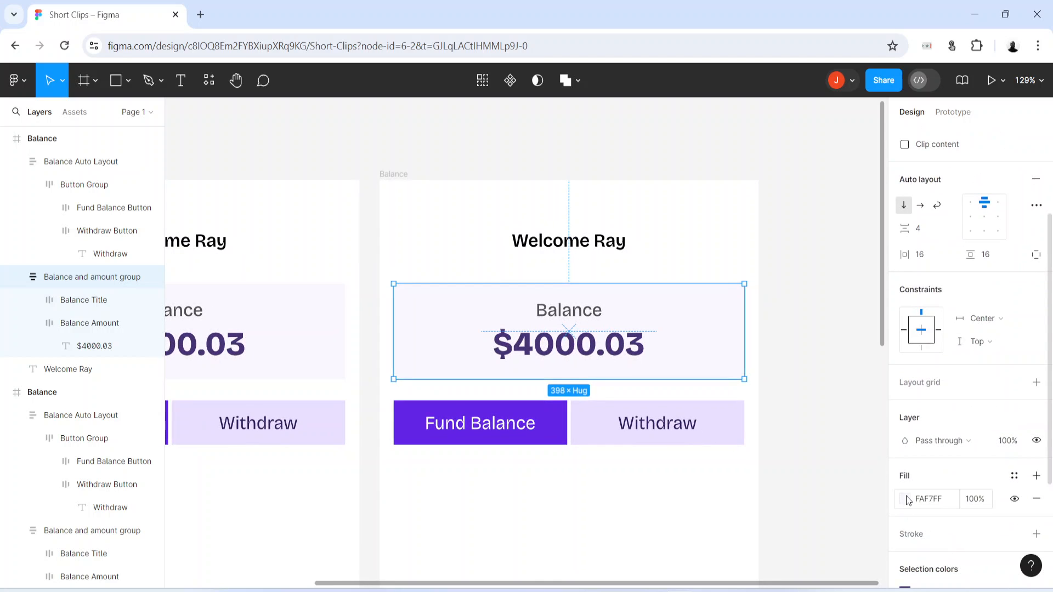
{"action": "left_click", "coordinate": [904, 499]}
{"action": "left_click", "coordinate": [811, 407]}
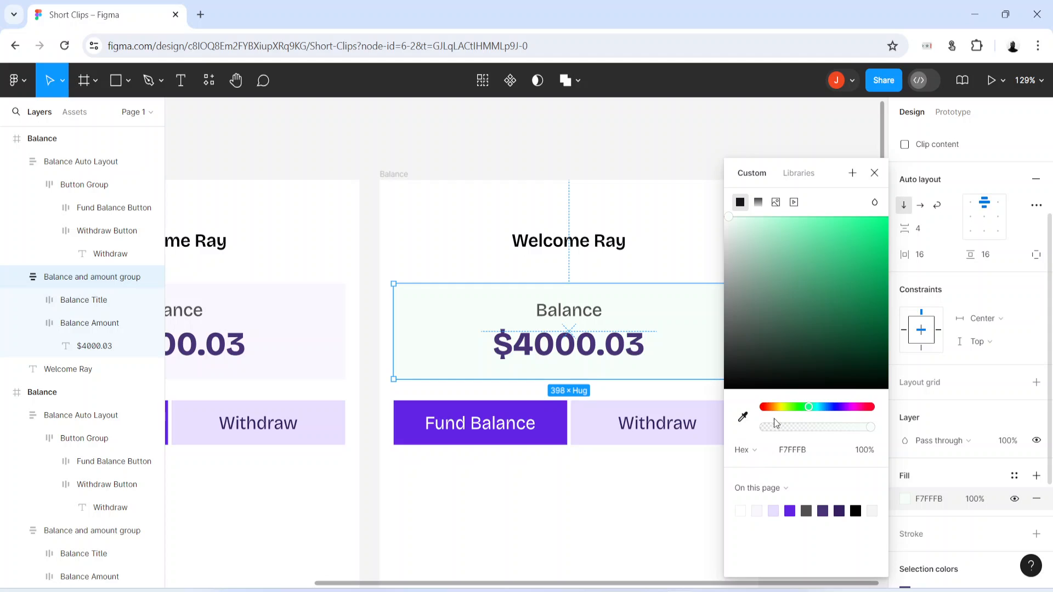
Step: Recolor the $4000.03 amount text in the duplicated frame with the dark green 145C39
{"action": "left_click", "coordinate": [604, 363]}
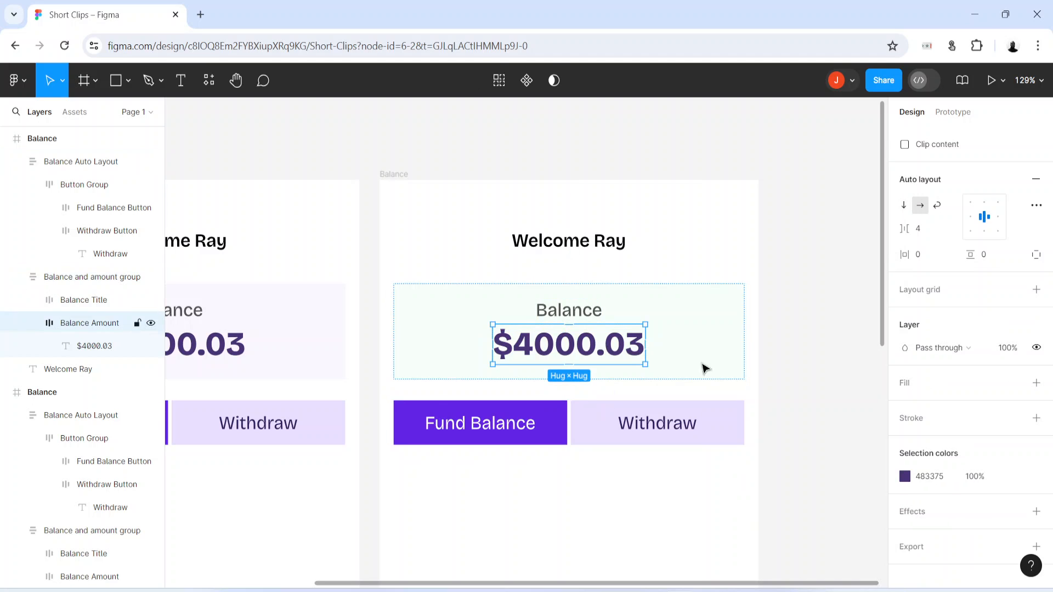
{"action": "left_click", "coordinate": [904, 476]}
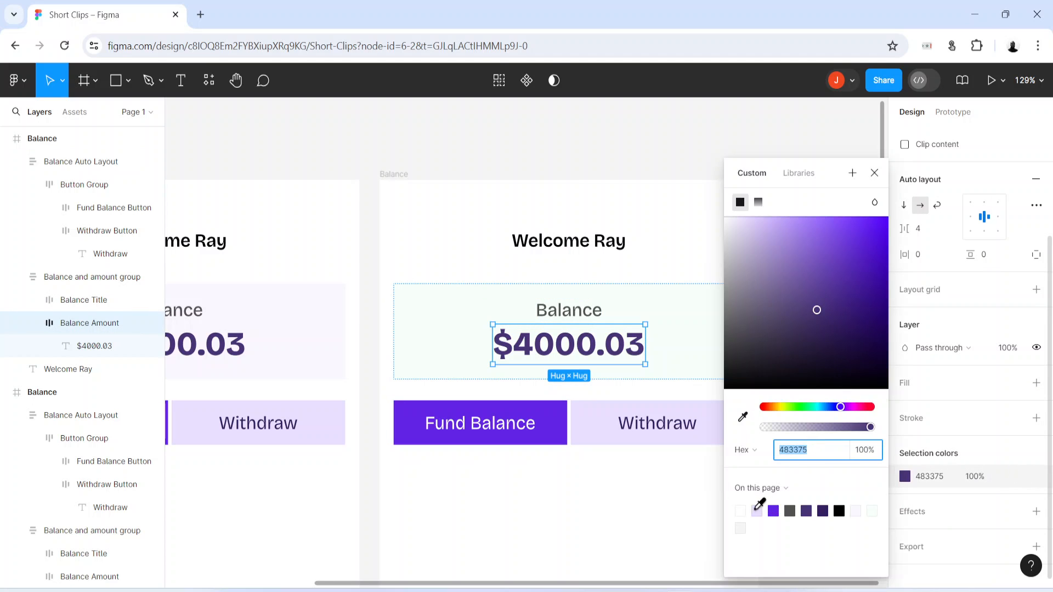
{"action": "left_click", "coordinate": [740, 511]}
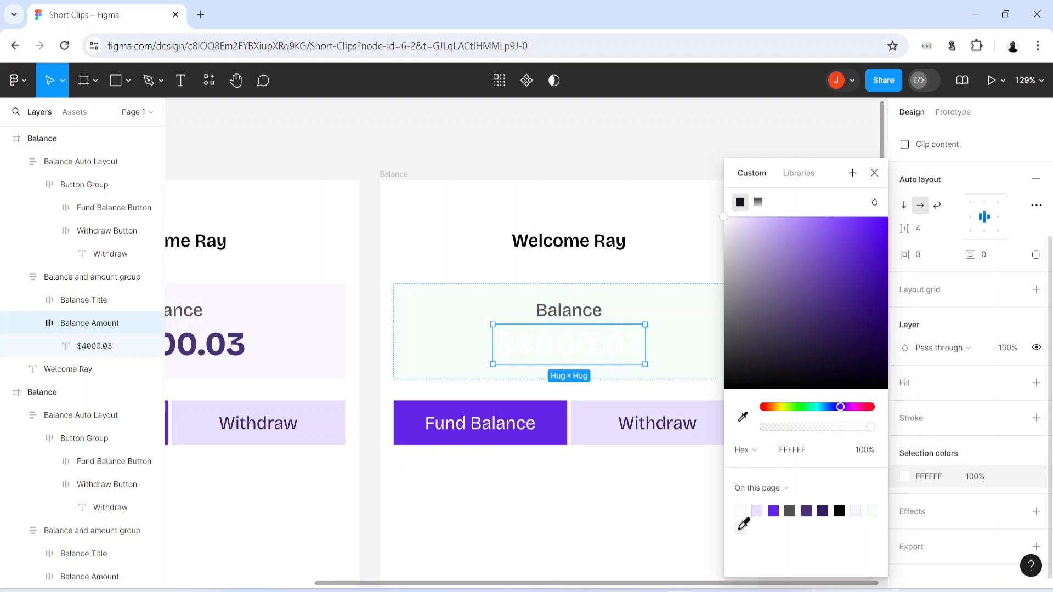
{"action": "left_click", "coordinate": [740, 528]}
{"action": "left_click", "coordinate": [740, 510]}
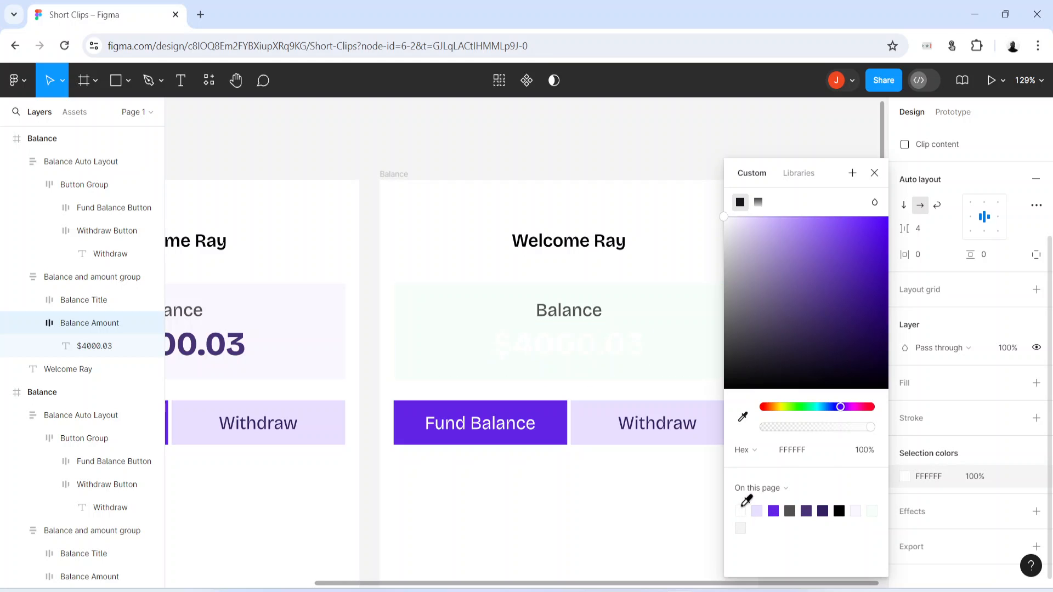
{"action": "left_click", "coordinate": [872, 512]}
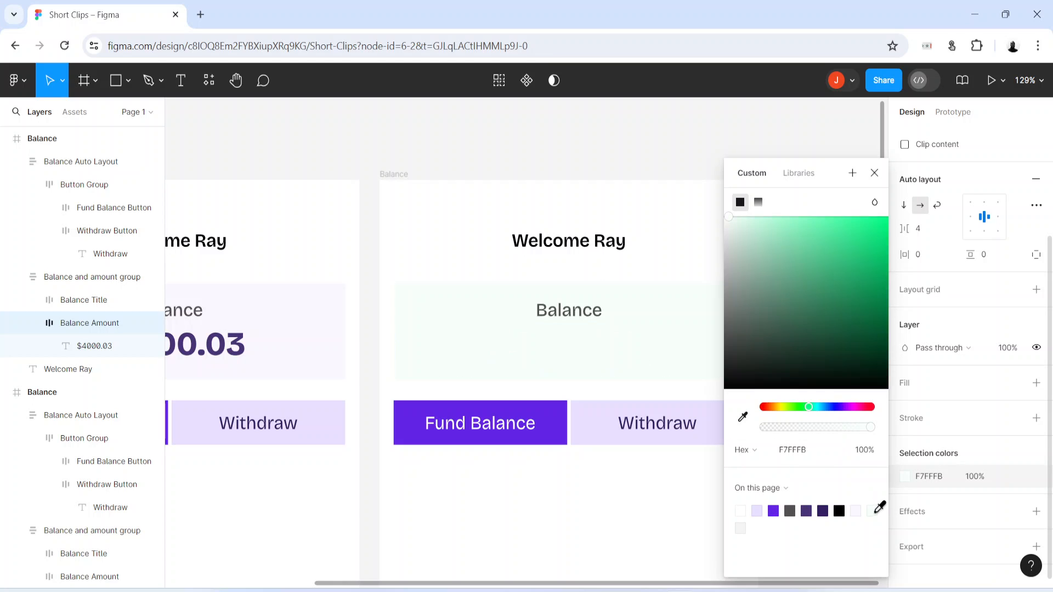
{"action": "left_click_drag", "start_coordinate": [858, 304], "coordinate": [852, 327]}
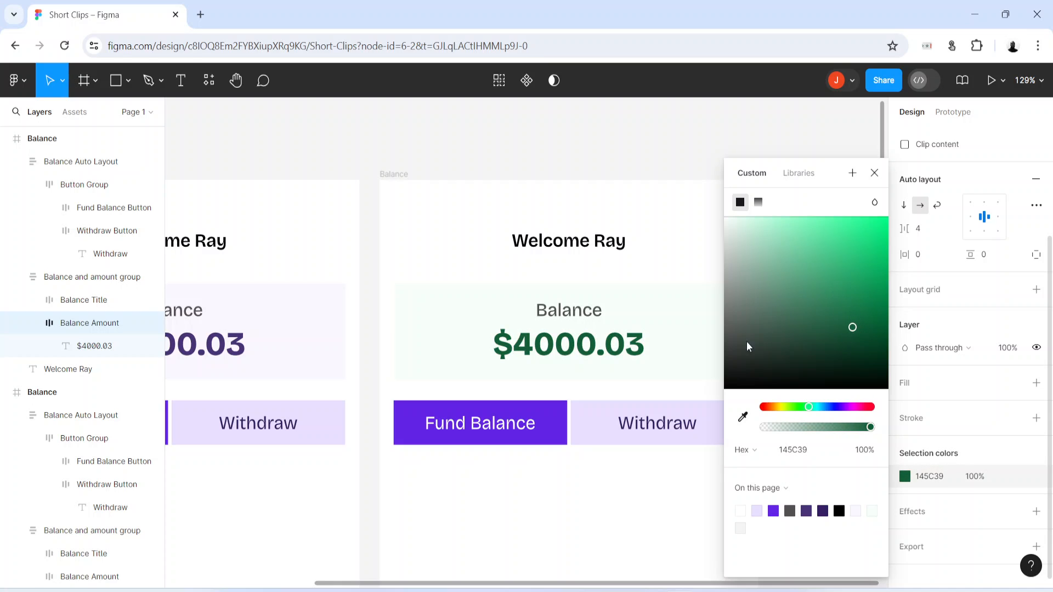
Step: Change the fill of the duplicated frame's Fund Balance button to a medium green
{"action": "left_click", "coordinate": [539, 430]}
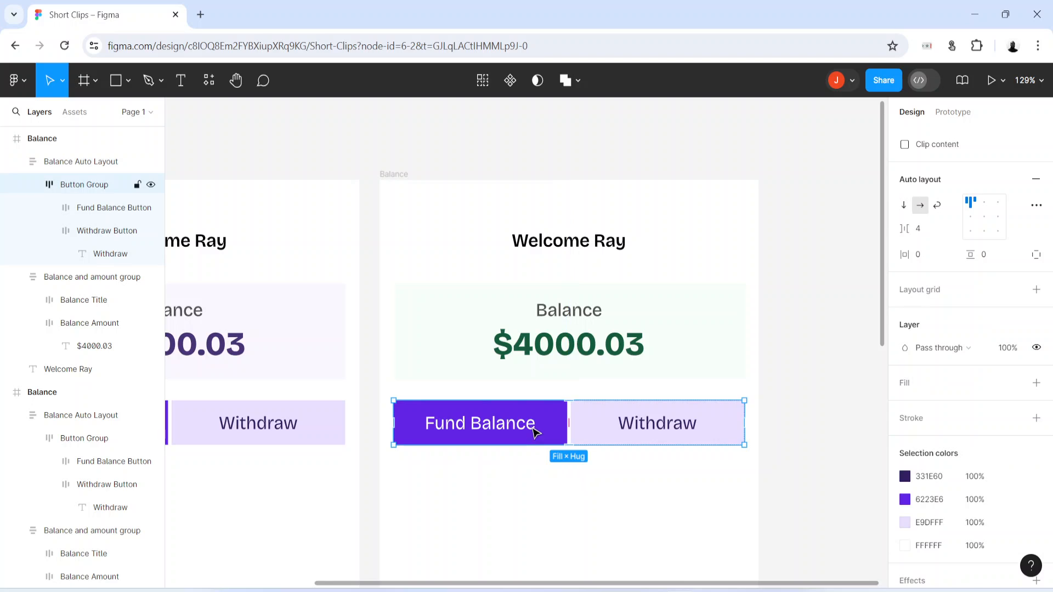
{"action": "left_click", "coordinate": [541, 426]}
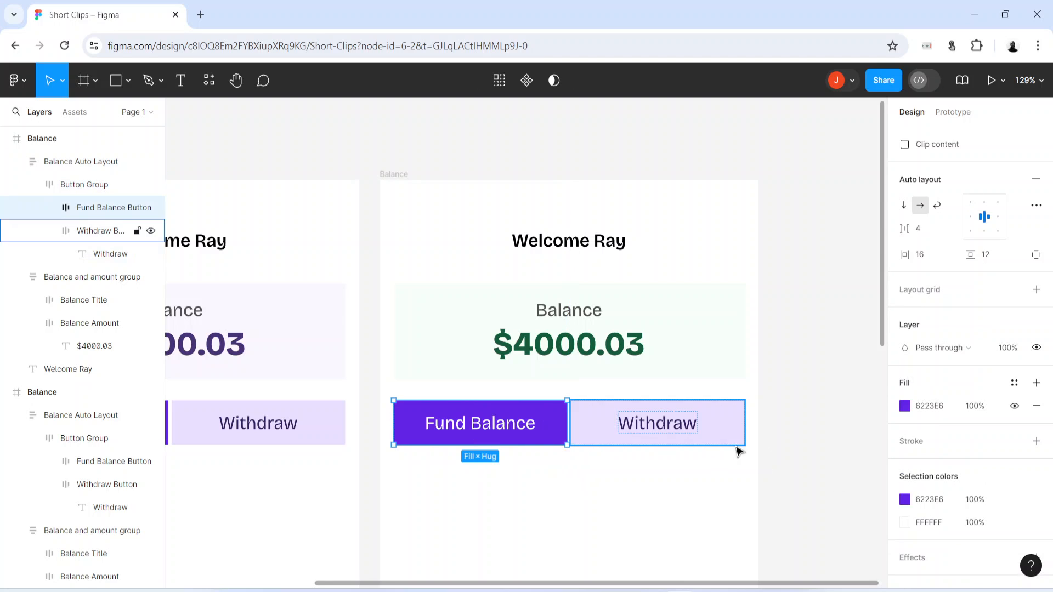
{"action": "left_click", "coordinate": [905, 407]}
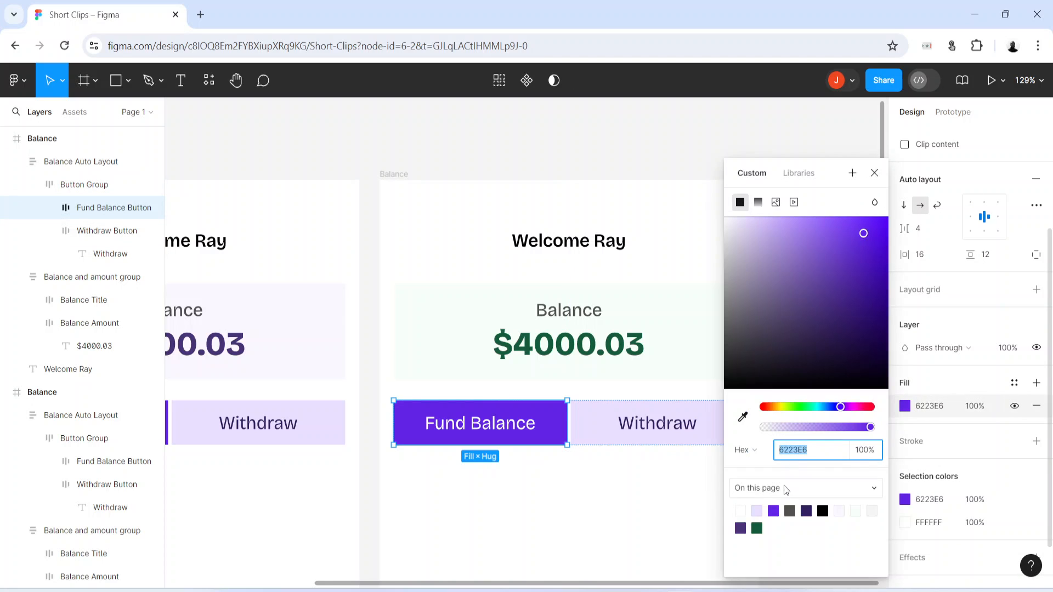
{"action": "left_click", "coordinate": [856, 511]}
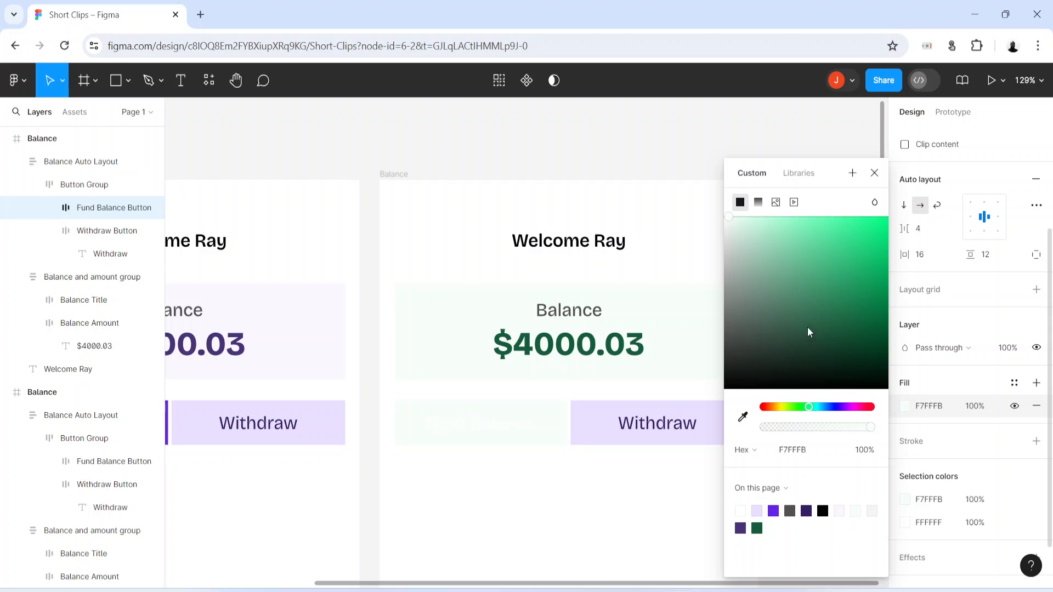
{"action": "left_click_drag", "start_coordinate": [827, 272], "coordinate": [856, 268]}
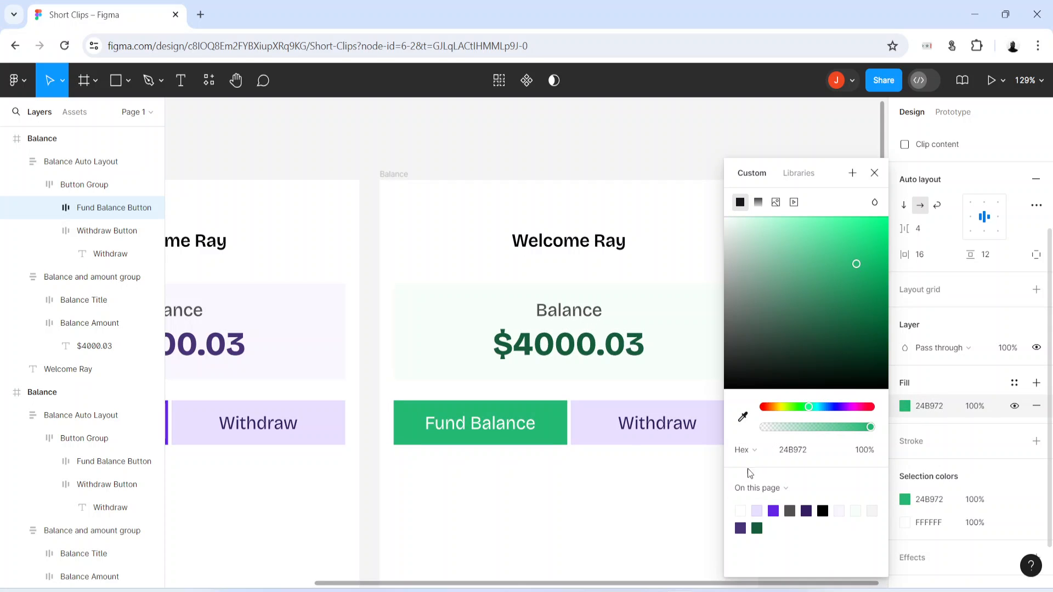
{"action": "left_click_drag", "start_coordinate": [808, 406], "coordinate": [809, 407]}
{"action": "left_click_drag", "start_coordinate": [843, 291], "coordinate": [858, 272]}
Step: Change the fill of the duplicated frame's Withdraw button to the bright red FF2F2F
{"action": "left_click", "coordinate": [596, 423]}
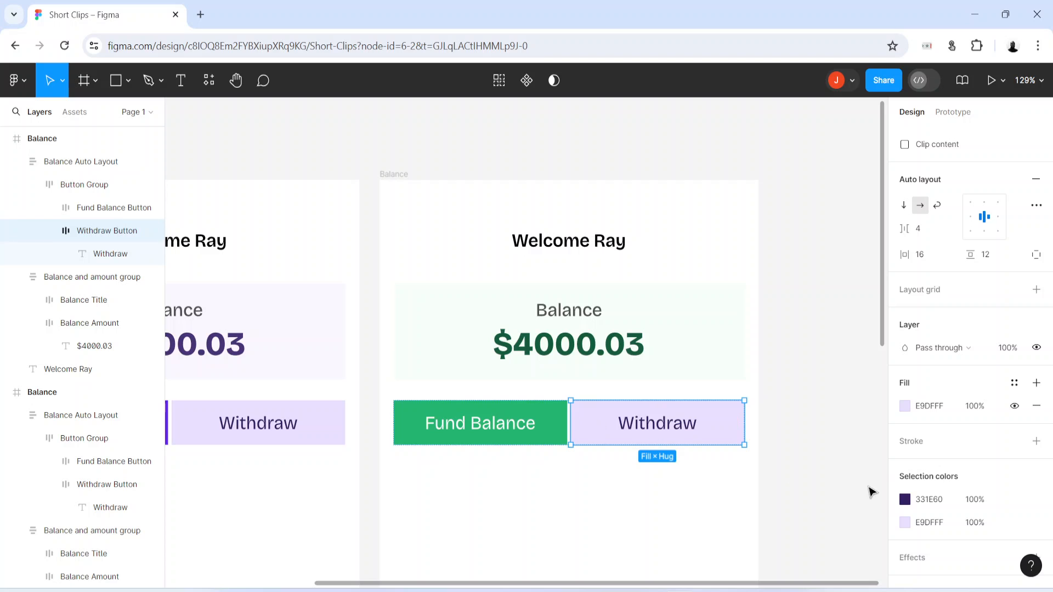
{"action": "left_click", "coordinate": [905, 407]}
{"action": "left_click_drag", "start_coordinate": [783, 409], "coordinate": [696, 406]}
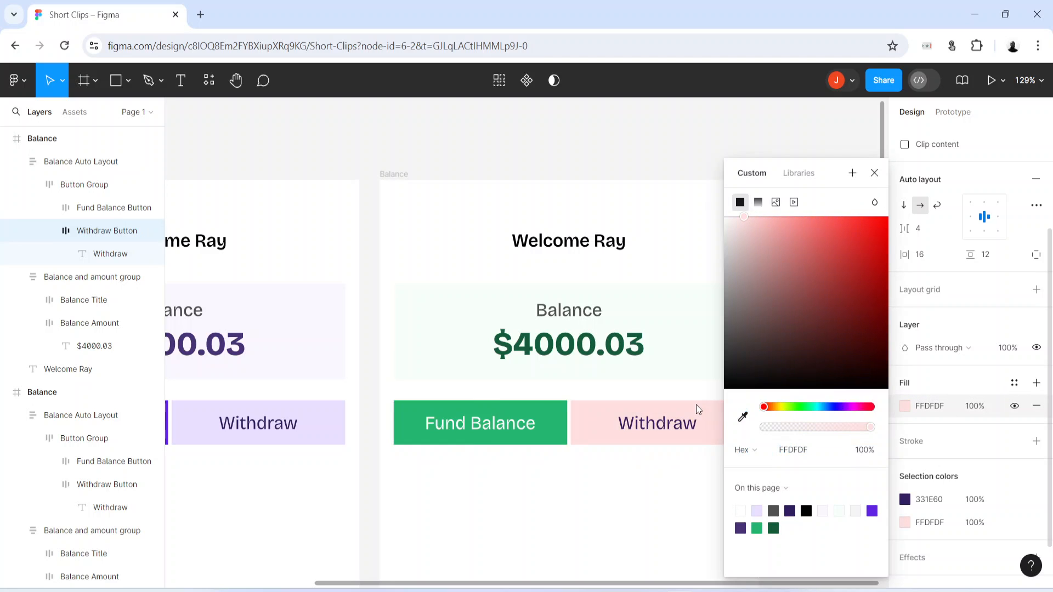
{"action": "left_click_drag", "start_coordinate": [853, 239], "coordinate": [857, 212]}
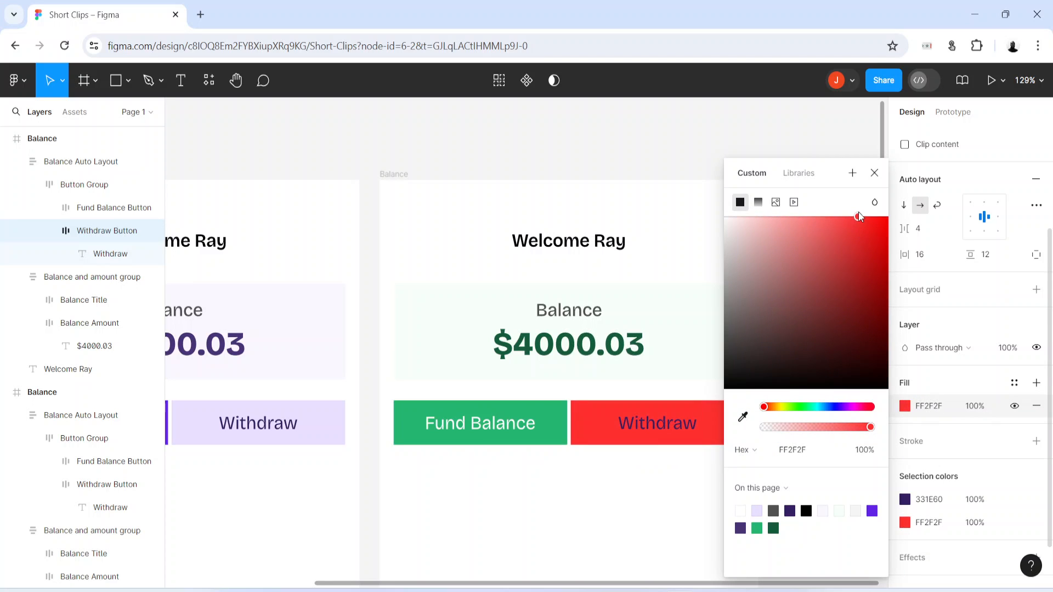
Step: Recolor the Withdraw label on the red button with white FFFFFF and deselect it
{"action": "left_click", "coordinate": [667, 427]}
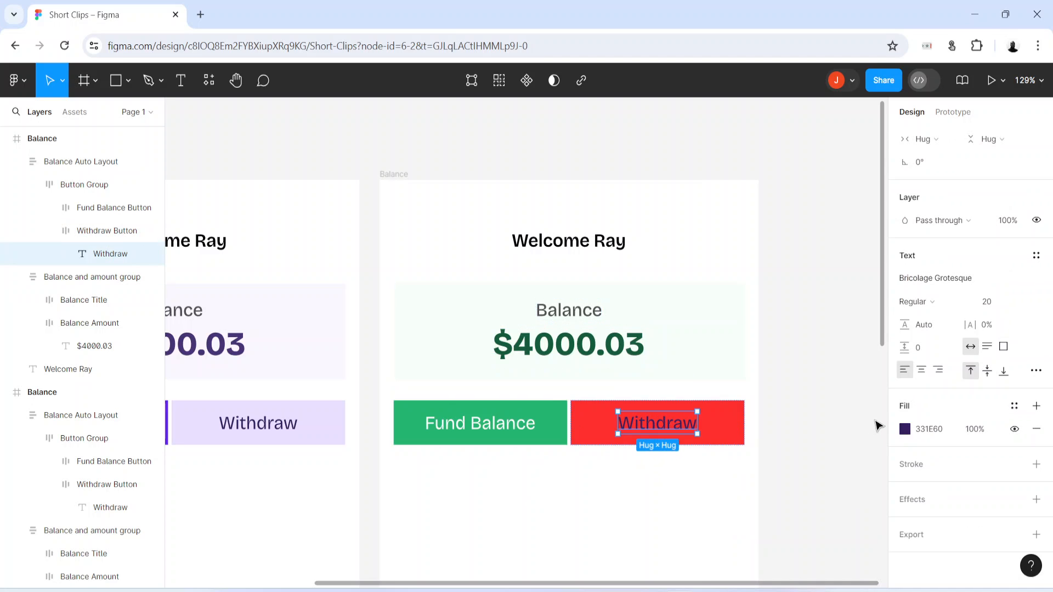
{"action": "left_click", "coordinate": [904, 429]}
{"action": "left_click_drag", "start_coordinate": [821, 274], "coordinate": [632, 164]}
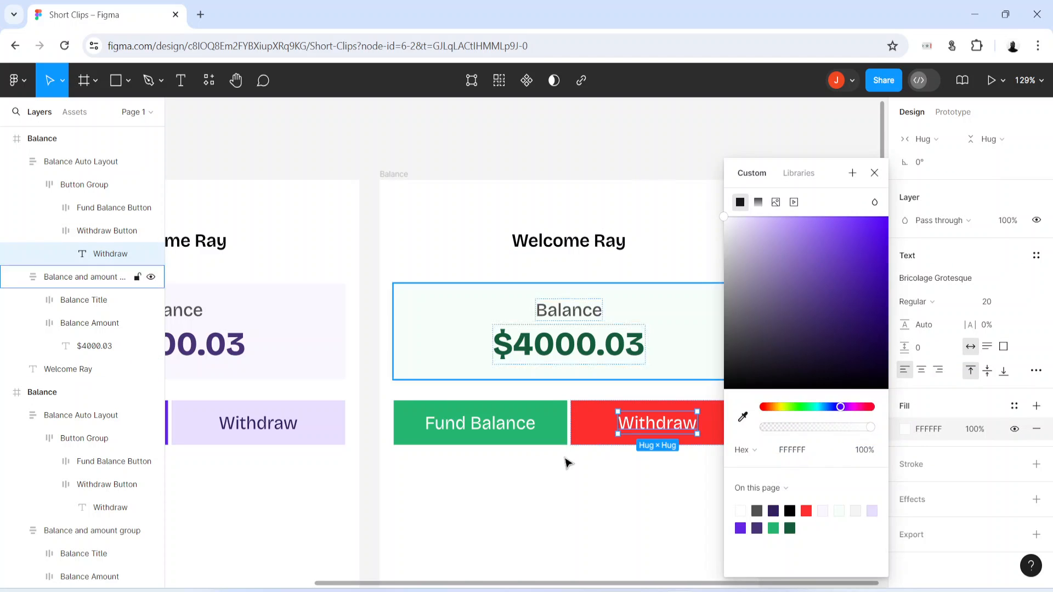
{"action": "left_click", "coordinate": [564, 477]}
Step: Compare the purple Balance screen with the green and red version side by side
{"action": "scroll", "coordinate": [564, 496], "scroll_direction": "down", "scroll_amount": 3}
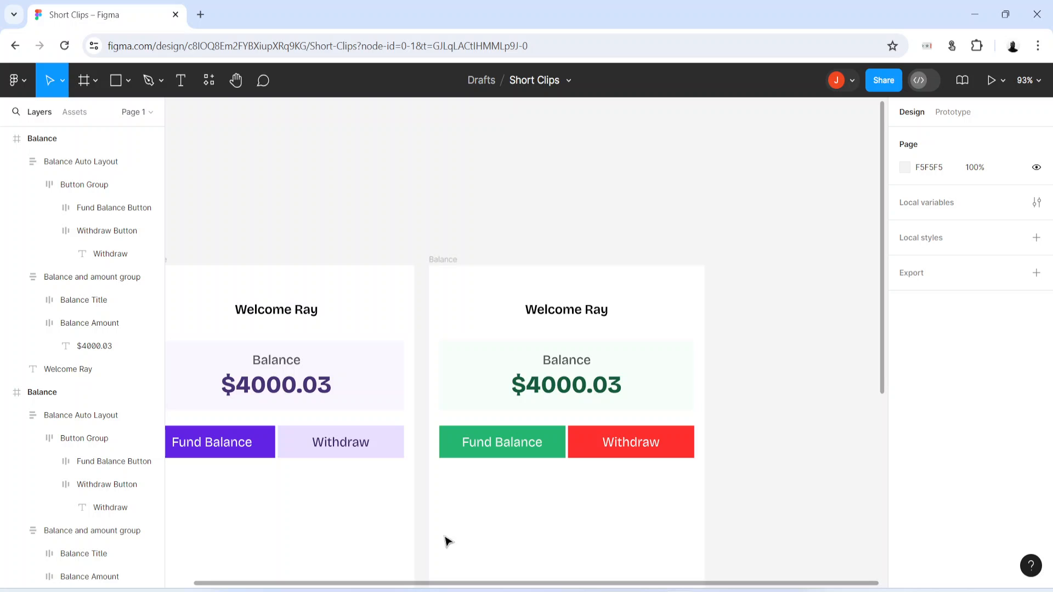
{"action": "left_click_drag", "start_coordinate": [439, 543], "coordinate": [505, 434]}
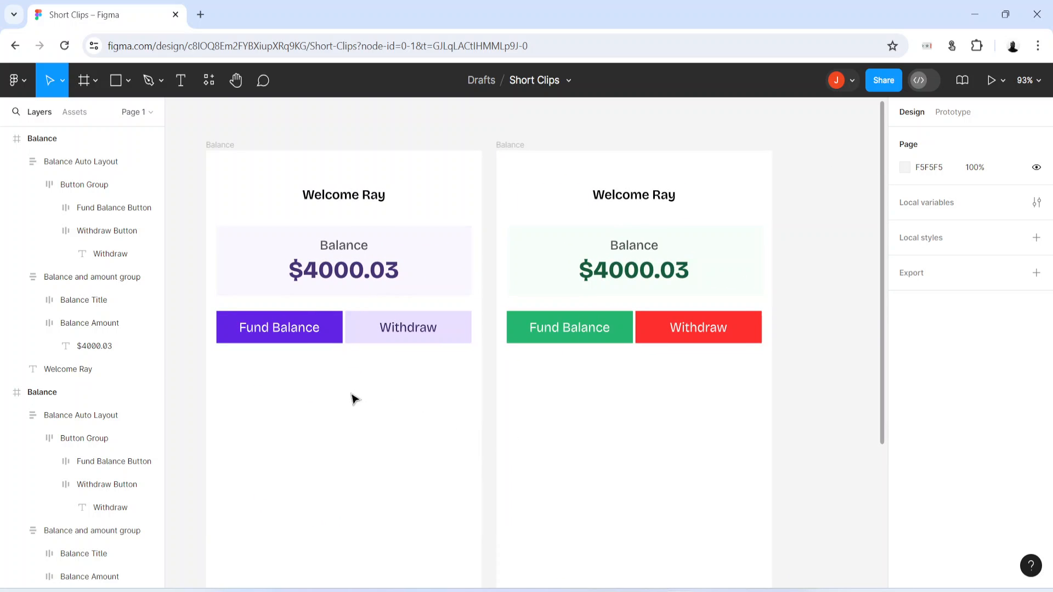
{"action": "left_click_drag", "start_coordinate": [353, 397], "coordinate": [418, 482]}
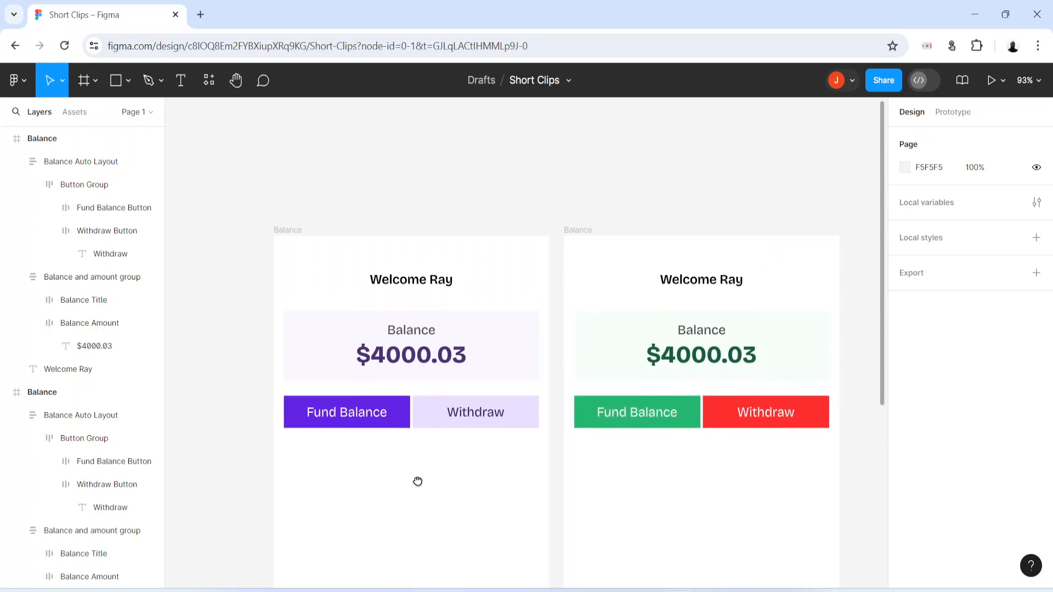
{"action": "left_click", "coordinate": [595, 354]}
{"action": "left_click", "coordinate": [443, 517]}
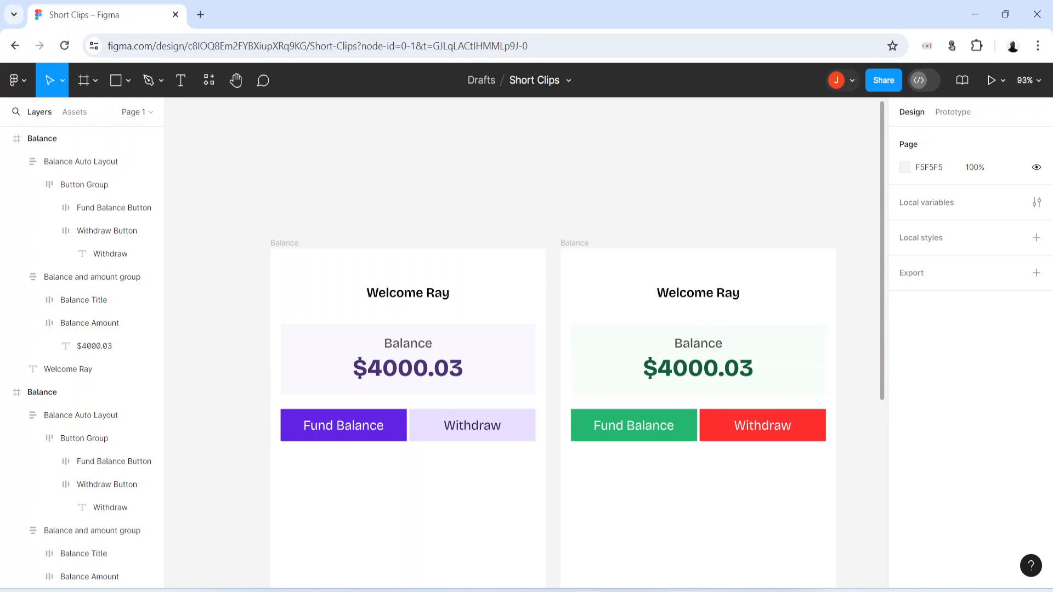
Step: Switch to File Explorer and open the first item in the Downloads folder
{"action": "key", "text": "super+e"}
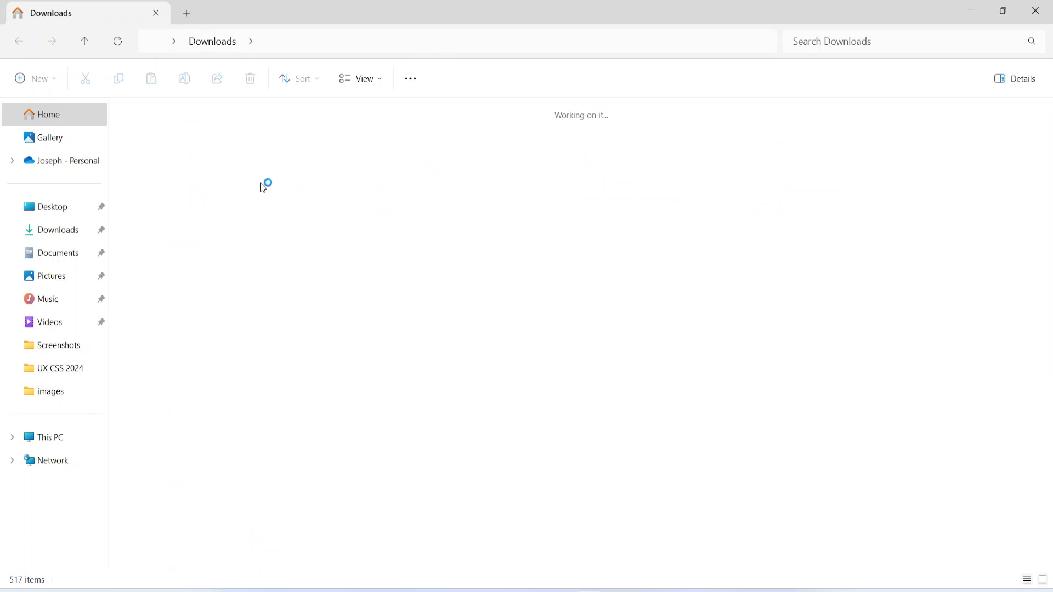
{"action": "left_click", "coordinate": [199, 147]}
{"action": "double_click", "coordinate": [199, 149]}
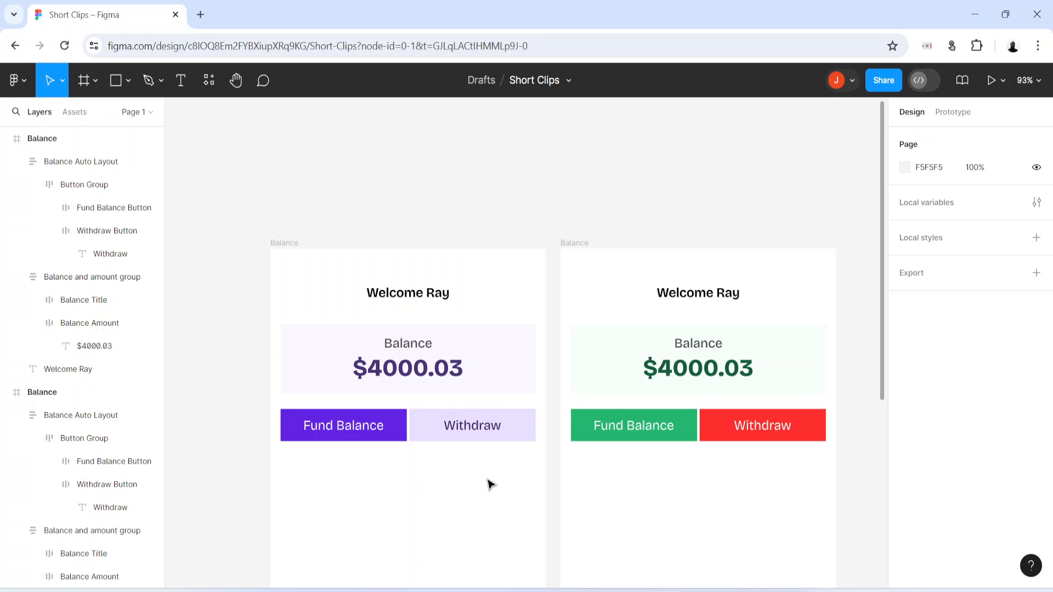
Step: Switch to ChatGPT and read its Icons and Visuals recommendation for the Fund Balance and Withdraw buttons
{"action": "key", "text": "alt+Tab"}
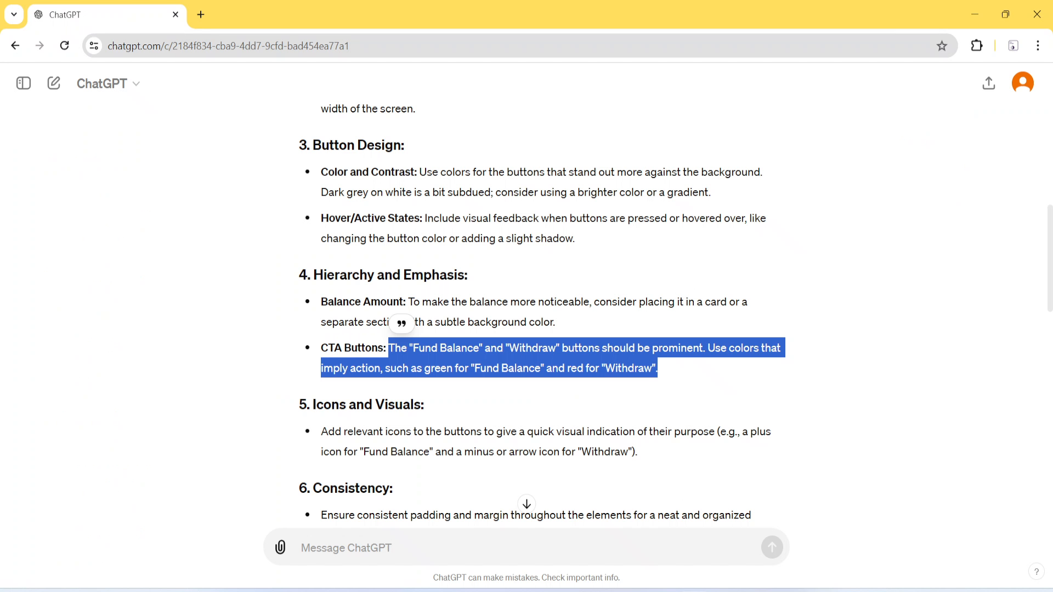
{"action": "scroll", "coordinate": [508, 476], "scroll_direction": "down", "scroll_amount": 1}
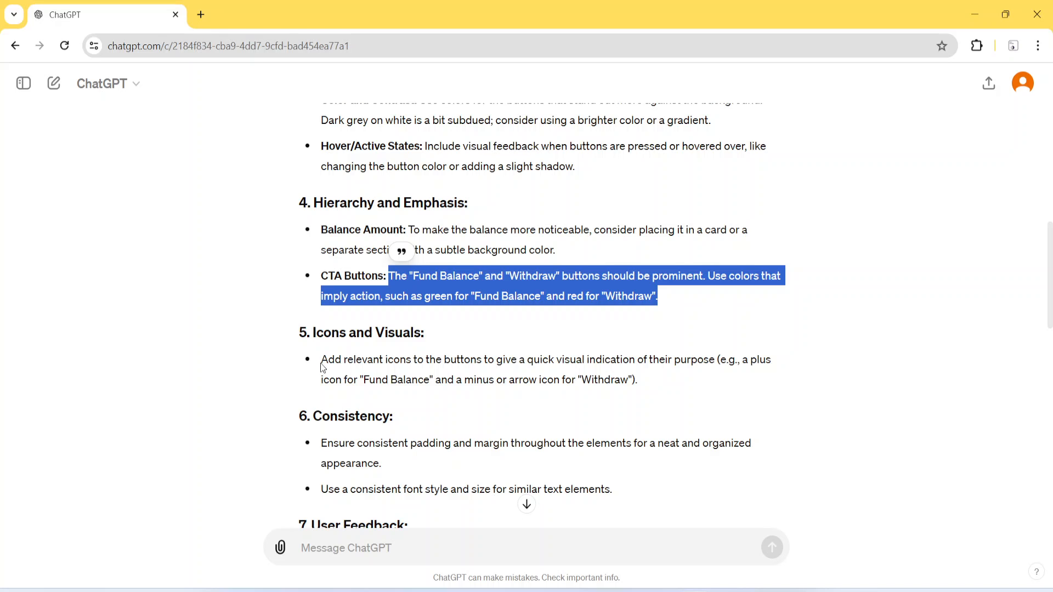
{"action": "left_click_drag", "start_coordinate": [317, 333], "coordinate": [436, 336]}
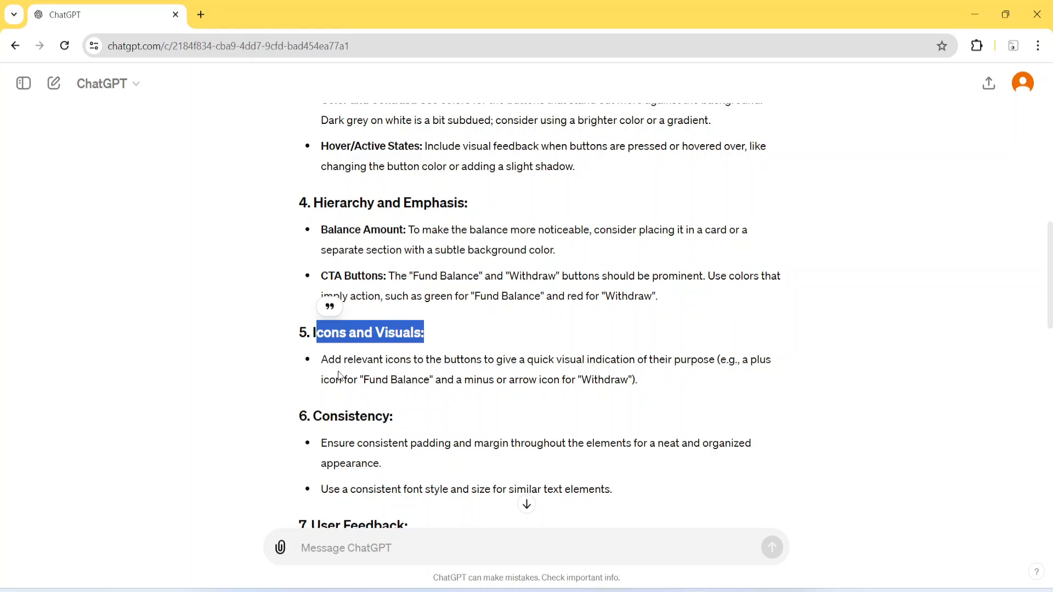
{"action": "left_click_drag", "start_coordinate": [320, 360], "coordinate": [647, 352]}
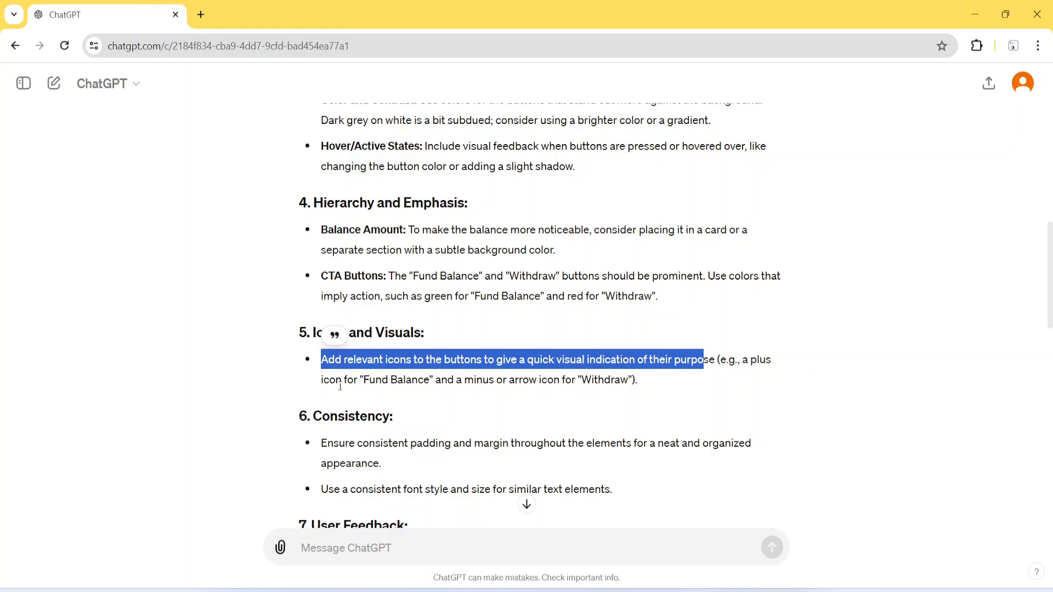
{"action": "left_click_drag", "start_coordinate": [370, 381], "coordinate": [423, 380]}
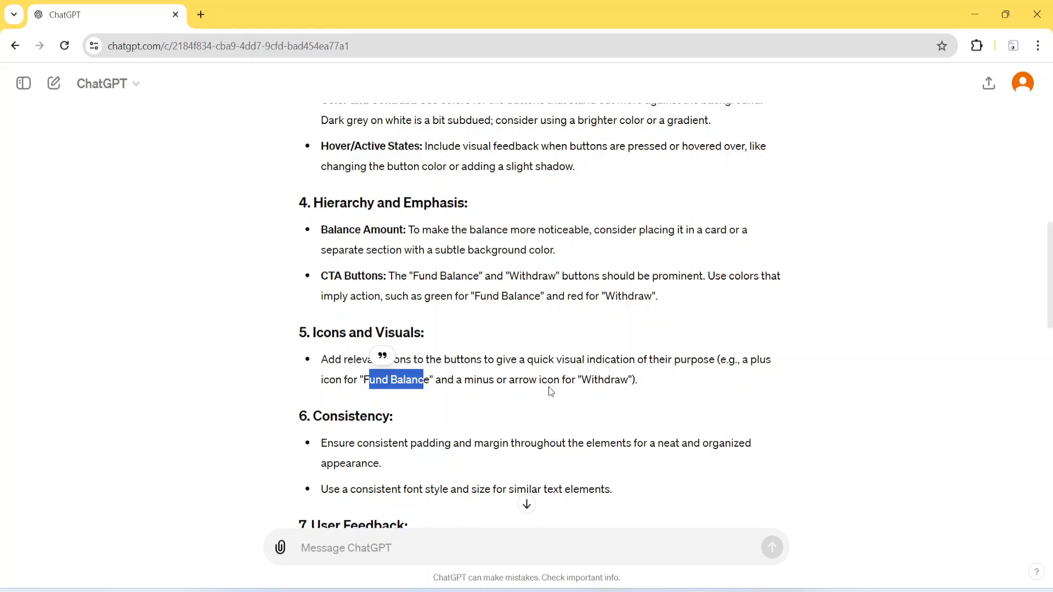
Step: Switch to Figma and try to launch the Material Symbols plugin
{"action": "key", "text": "alt+Tab"}
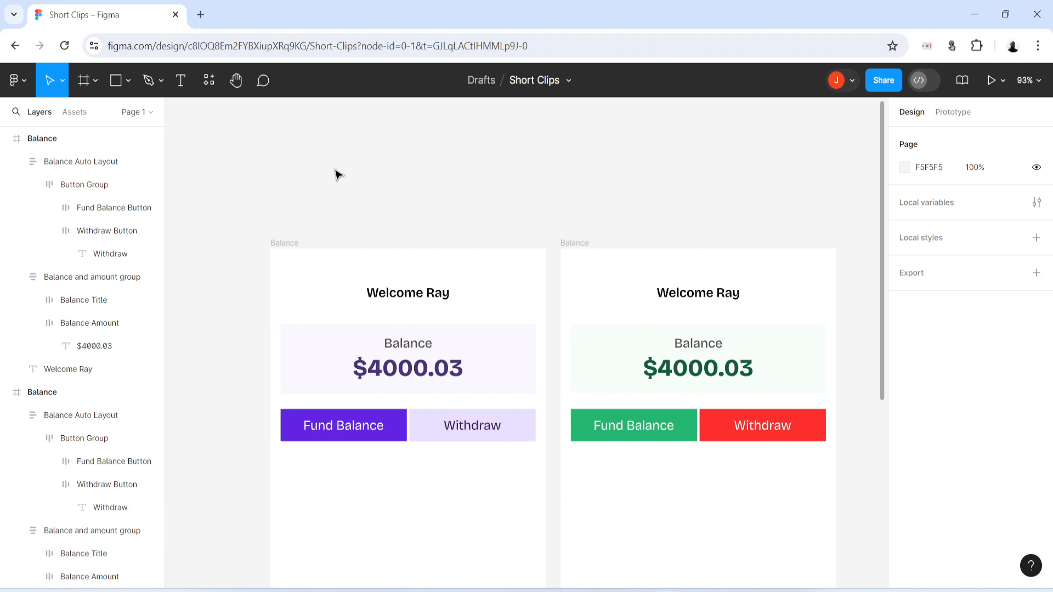
{"action": "key", "text": "ctrl+/"}
{"action": "type", "text": "materi"}
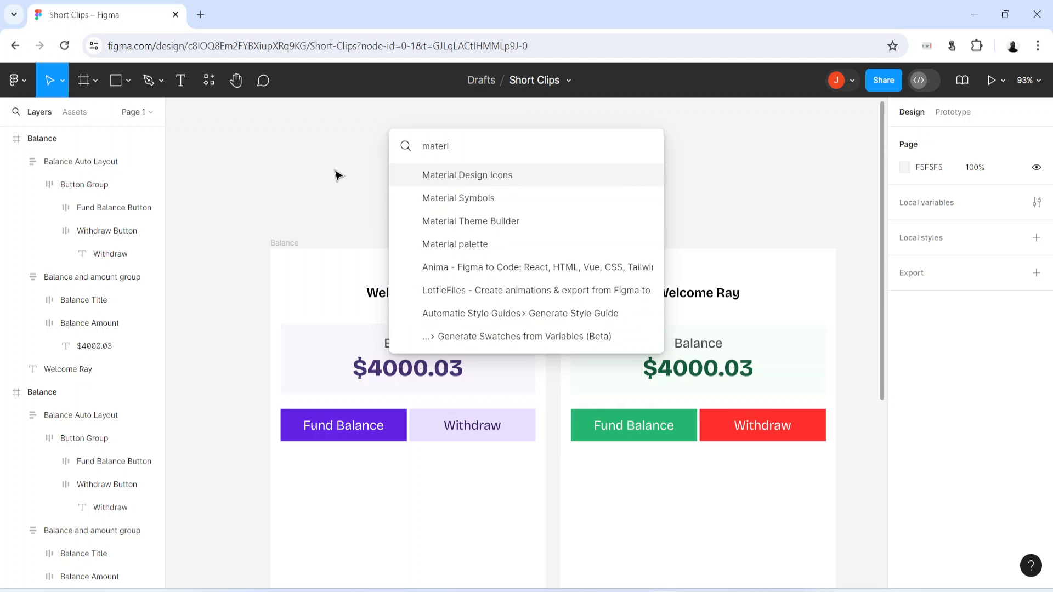
{"action": "left_click", "coordinate": [474, 205]}
{"action": "scroll", "coordinate": [387, 452], "scroll_direction": "up", "scroll_amount": 5}
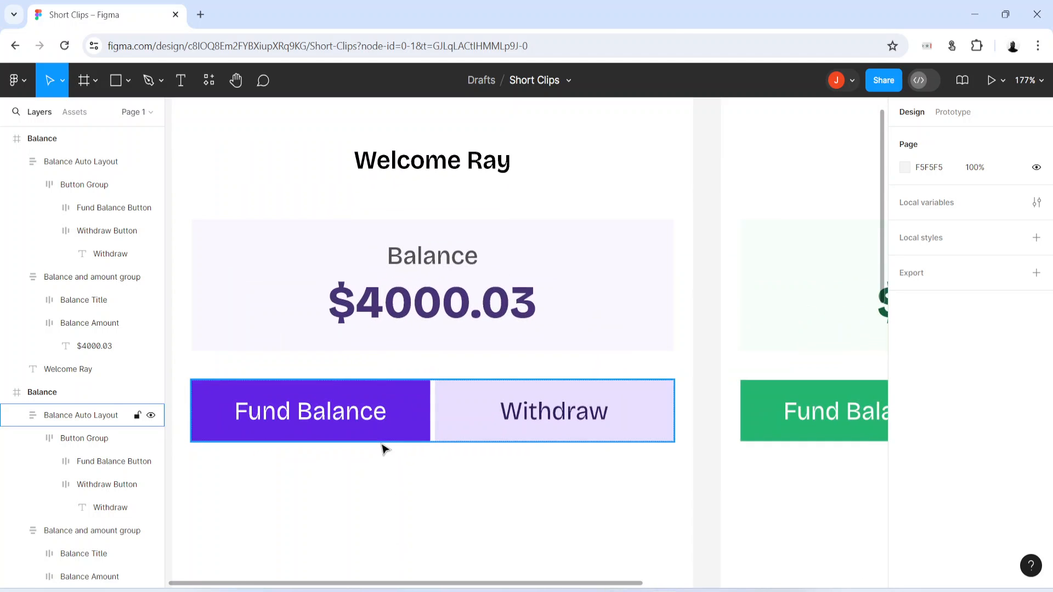
{"action": "left_click_drag", "start_coordinate": [301, 181], "coordinate": [352, 297]}
{"action": "right_click", "coordinate": [353, 296]}
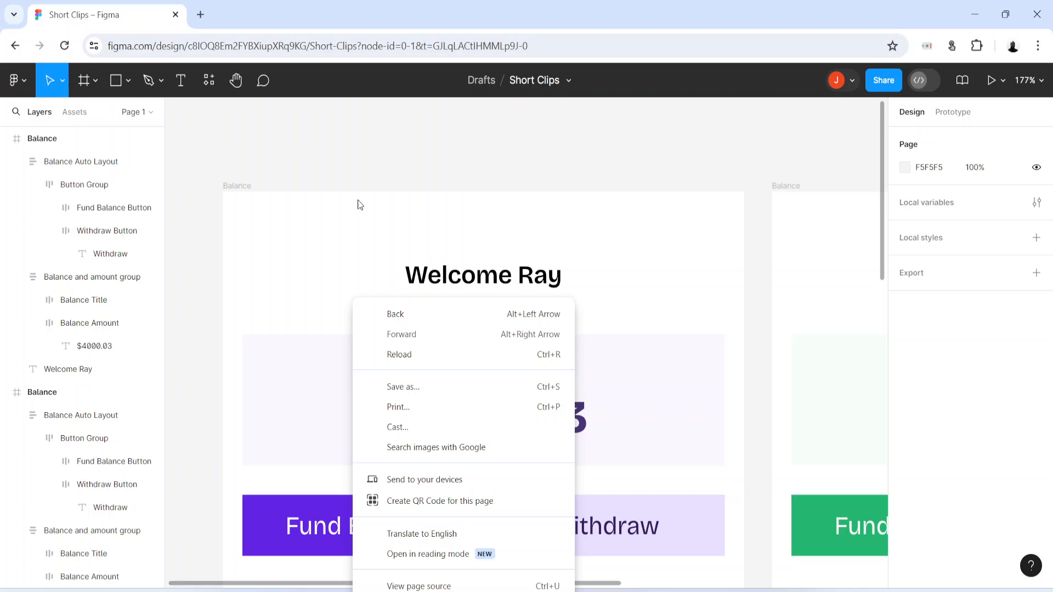
{"action": "left_click", "coordinate": [320, 149]}
{"action": "scroll", "coordinate": [437, 204], "scroll_direction": "down", "scroll_amount": 8}
{"action": "scroll", "coordinate": [437, 204], "scroll_direction": "up", "scroll_amount": 4}
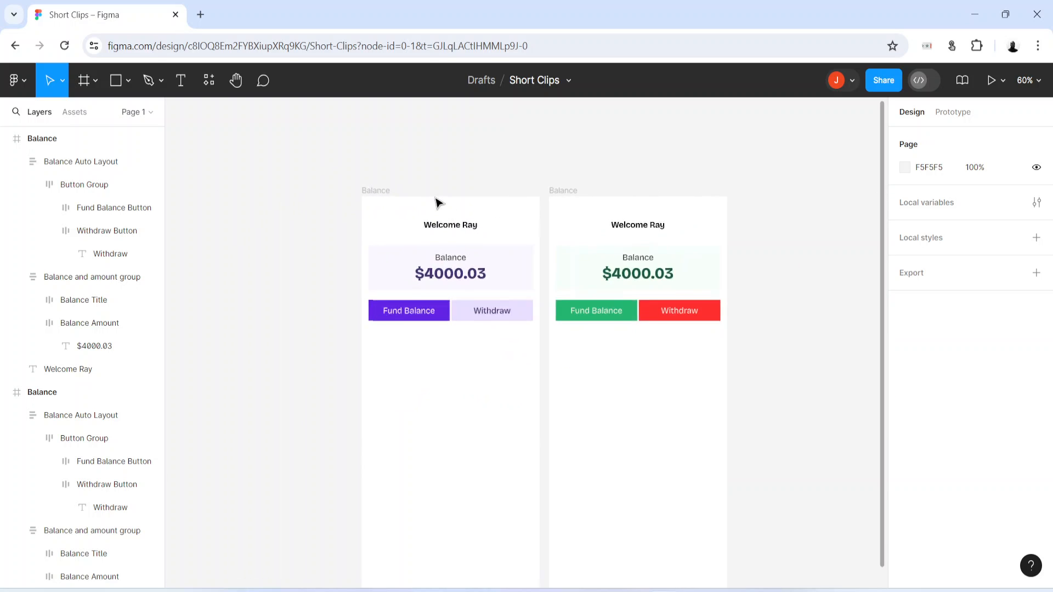
{"action": "scroll", "coordinate": [437, 204], "scroll_direction": "up", "scroll_amount": 1}
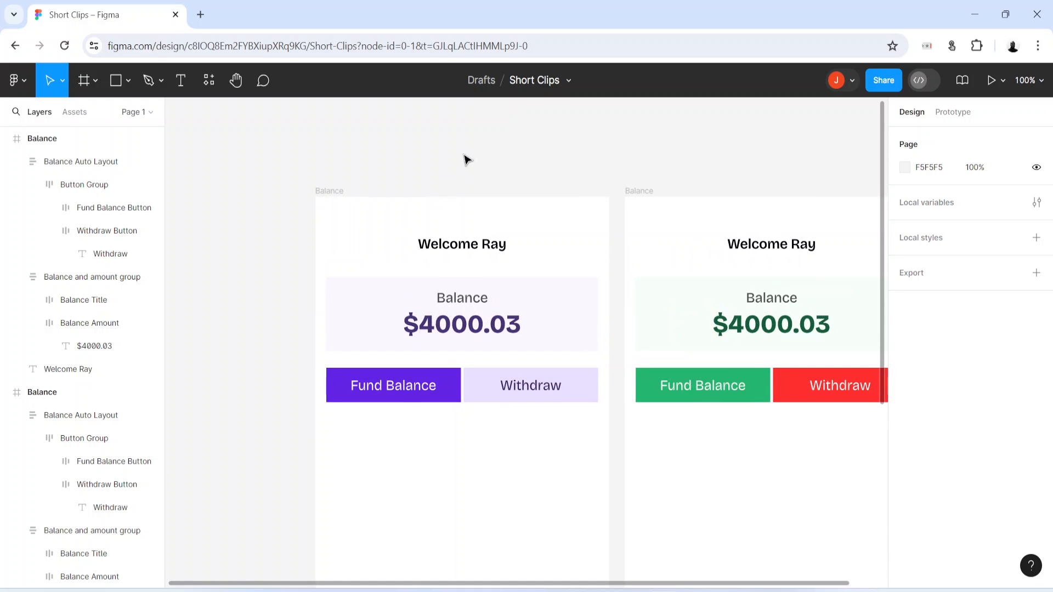
{"action": "key", "text": "ctrl+/"}
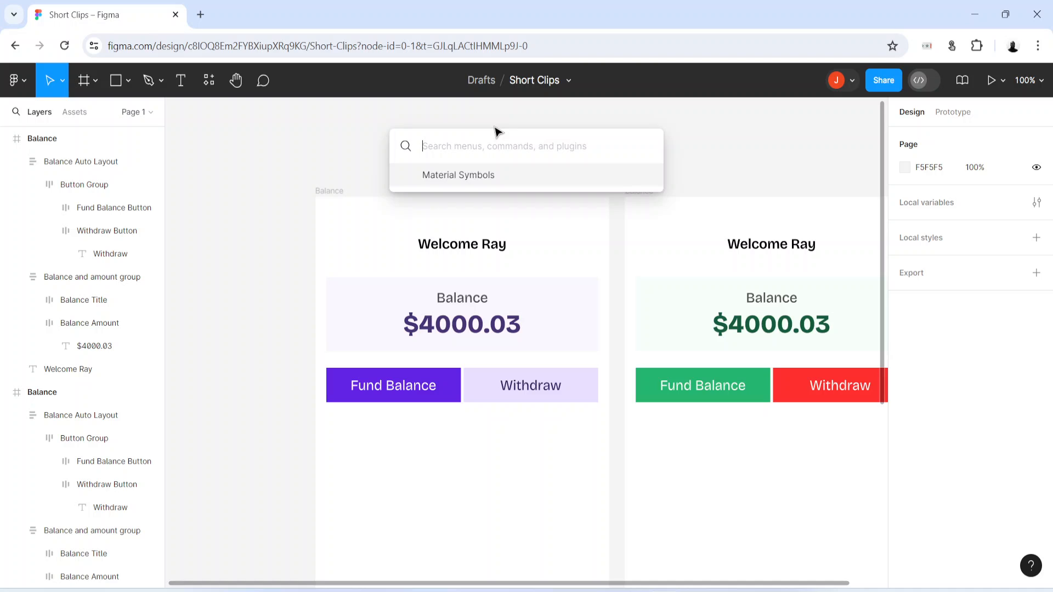
{"action": "key", "text": "Escape"}
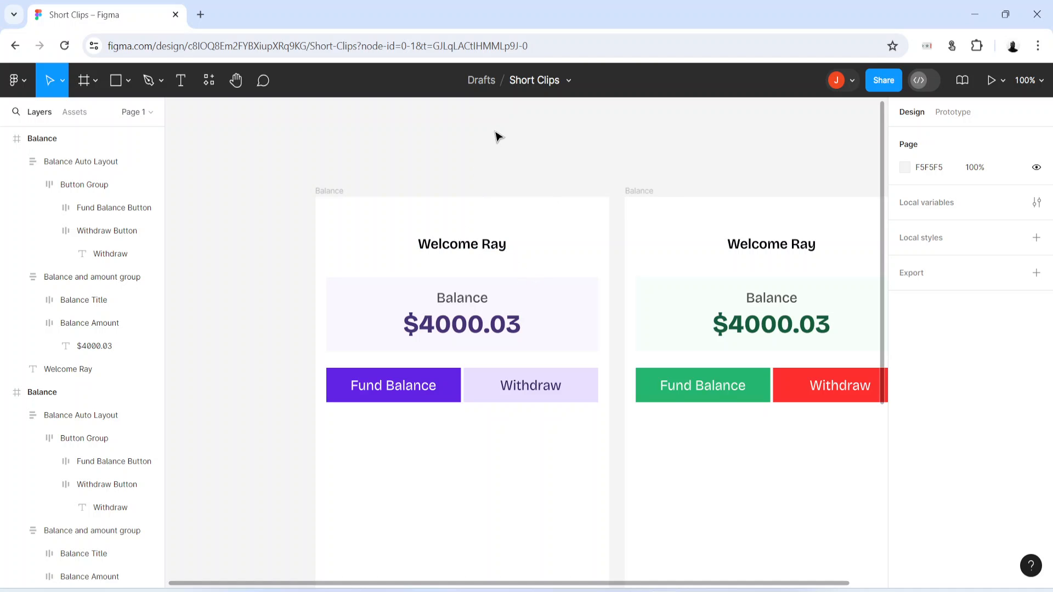
{"action": "scroll", "coordinate": [496, 135], "scroll_direction": "down", "scroll_amount": 2}
{"action": "scroll", "coordinate": [497, 136], "scroll_direction": "up", "scroll_amount": 2}
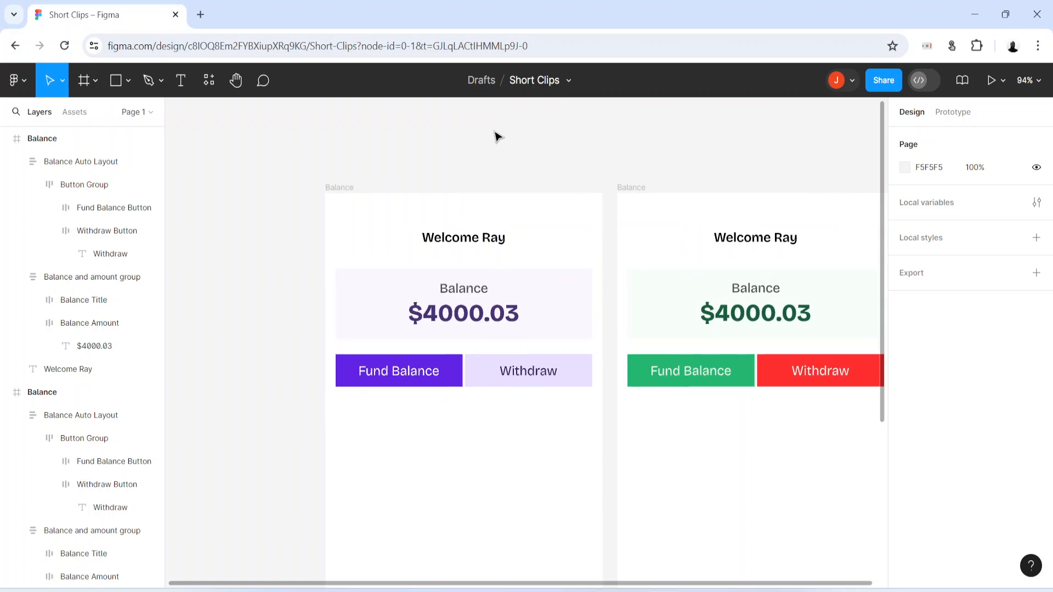
{"action": "scroll", "coordinate": [496, 136], "scroll_direction": "down", "scroll_amount": 4}
{"action": "scroll", "coordinate": [496, 135], "scroll_direction": "up", "scroll_amount": 3}
{"action": "scroll", "coordinate": [496, 136], "scroll_direction": "up", "scroll_amount": 3}
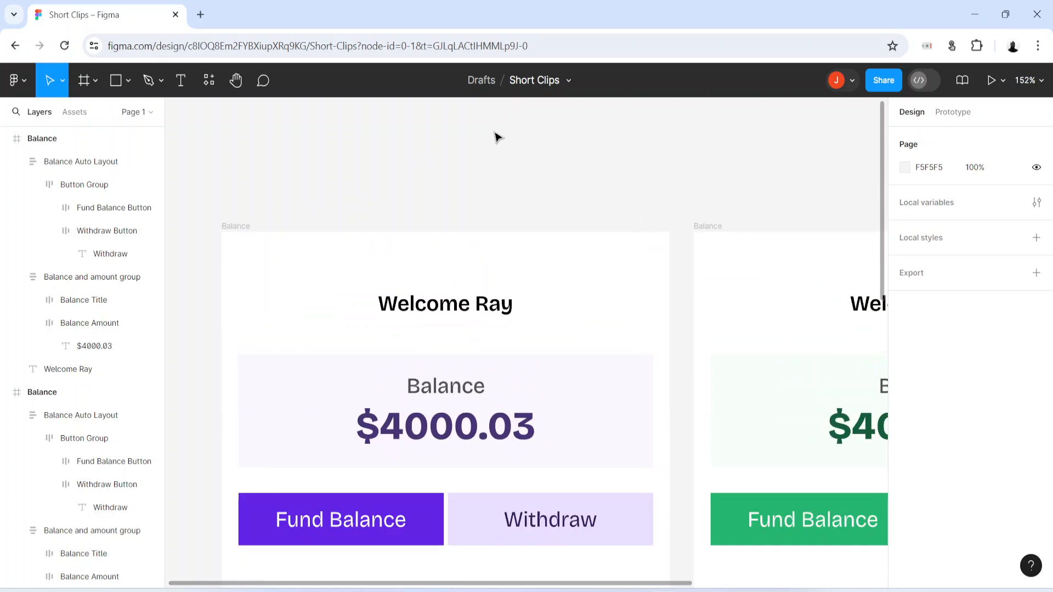
{"action": "scroll", "coordinate": [497, 136], "scroll_direction": "down", "scroll_amount": 3}
{"action": "scroll", "coordinate": [496, 136], "scroll_direction": "up", "scroll_amount": 1}
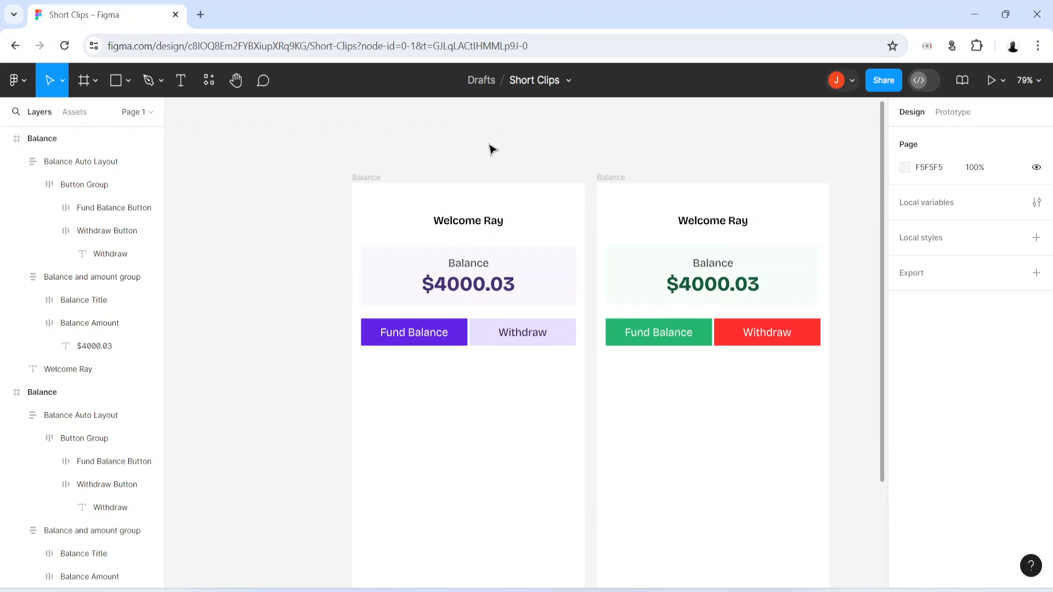
Step: Try to launch the Heroicons plugin for the button icons
{"action": "key", "text": "ctrl+/"}
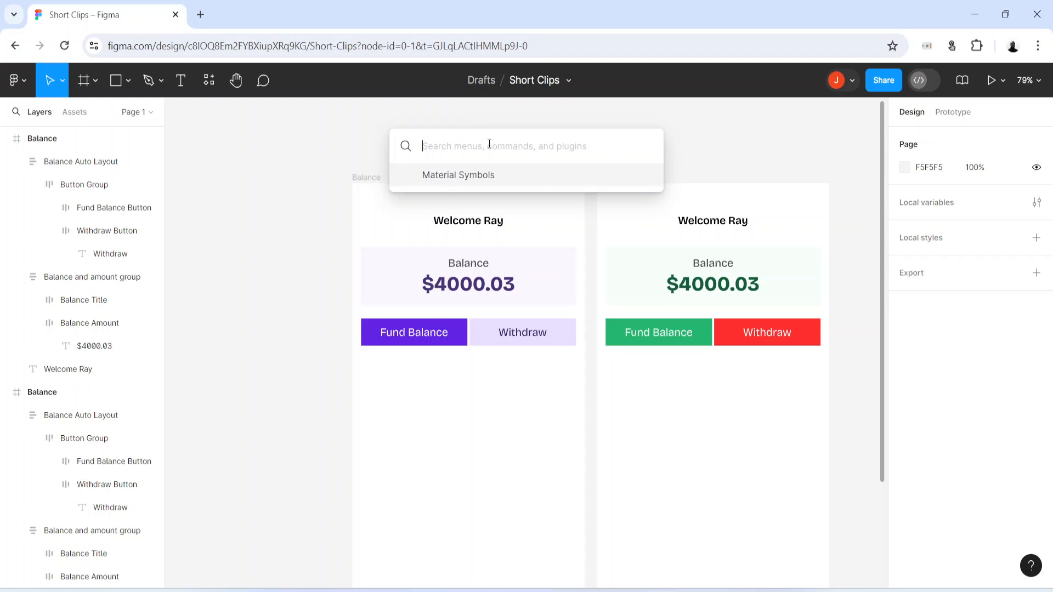
{"action": "type", "text": "hero"}
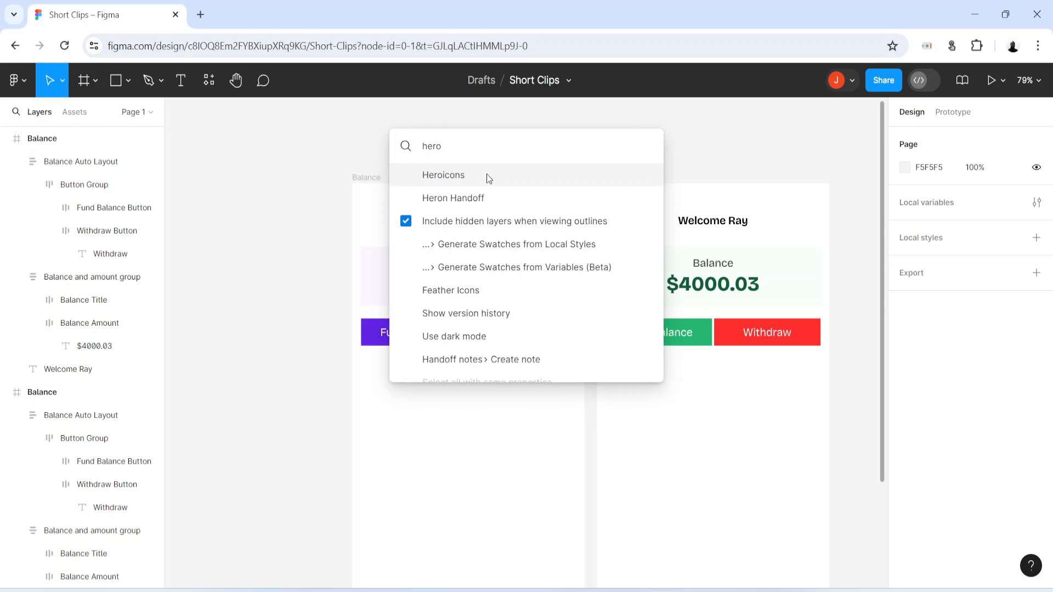
{"action": "left_click", "coordinate": [486, 175]}
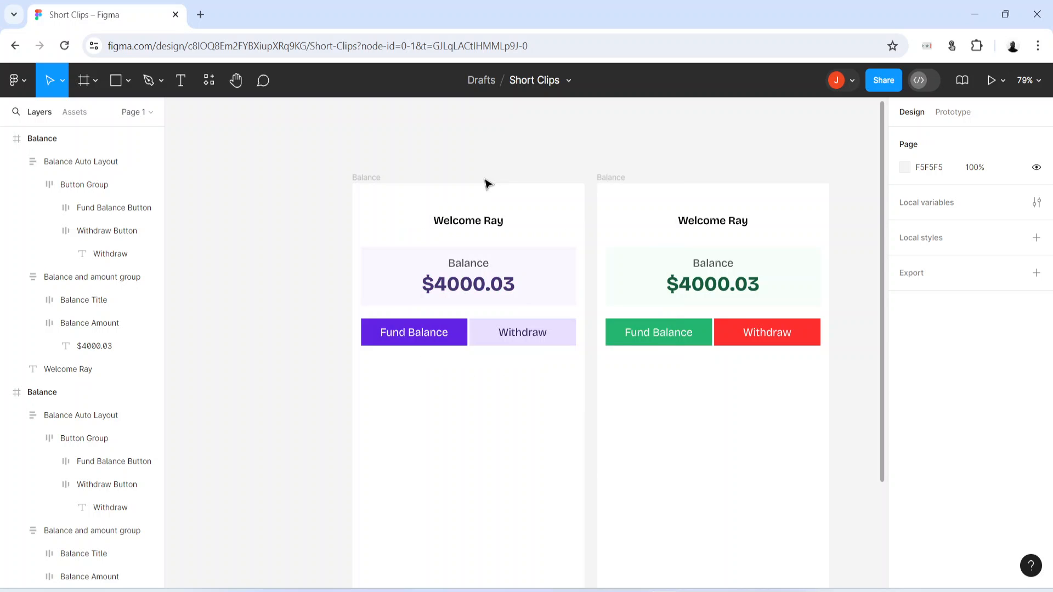
{"action": "scroll", "coordinate": [485, 184], "scroll_direction": "up", "scroll_amount": 3}
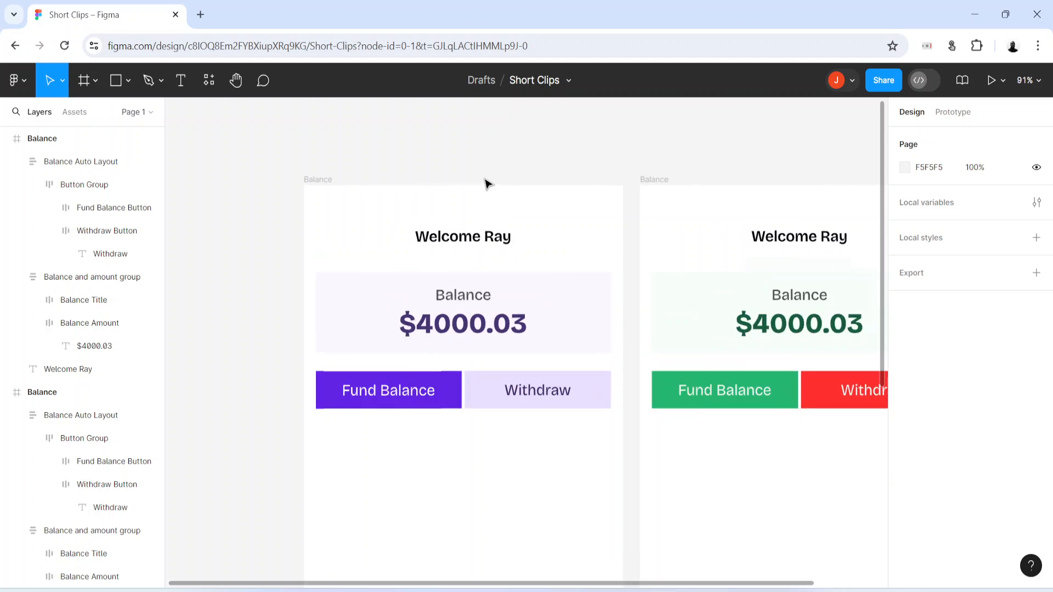
{"action": "scroll", "coordinate": [485, 183], "scroll_direction": "down", "scroll_amount": 8}
{"action": "scroll", "coordinate": [485, 184], "scroll_direction": "up", "scroll_amount": 5}
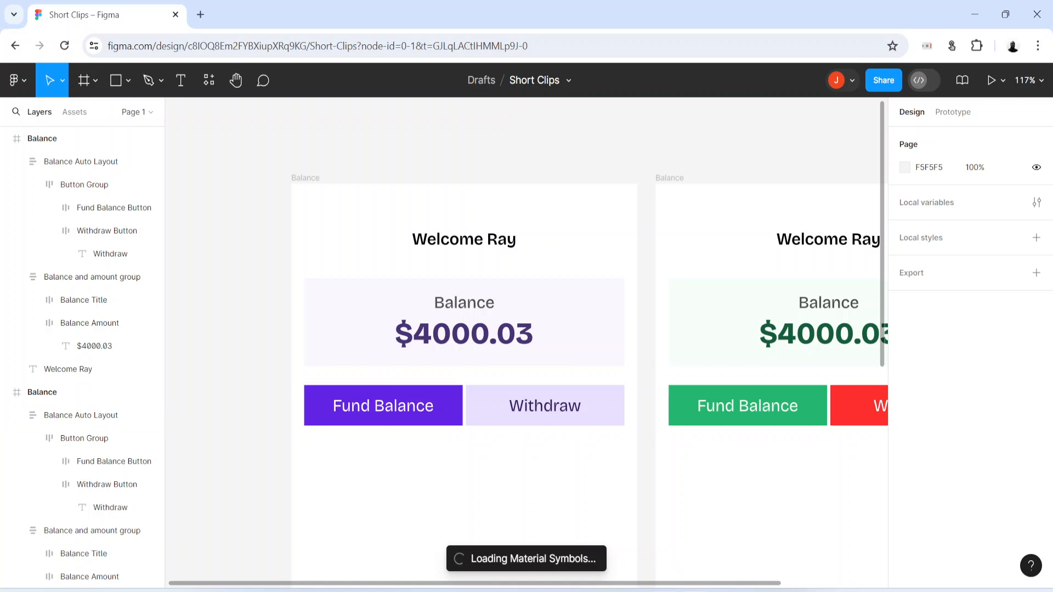
Step: Switch to ChatGPT and read its Consistency and User Feedback recommendations
{"action": "key", "text": "alt+Tab"}
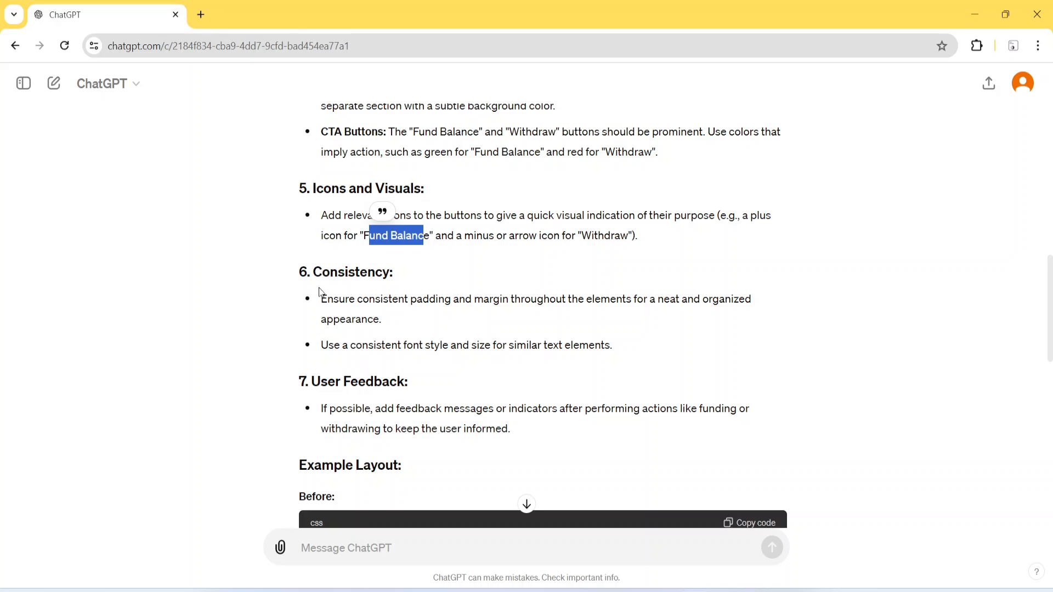
{"action": "left_click_drag", "start_coordinate": [315, 272], "coordinate": [400, 277]}
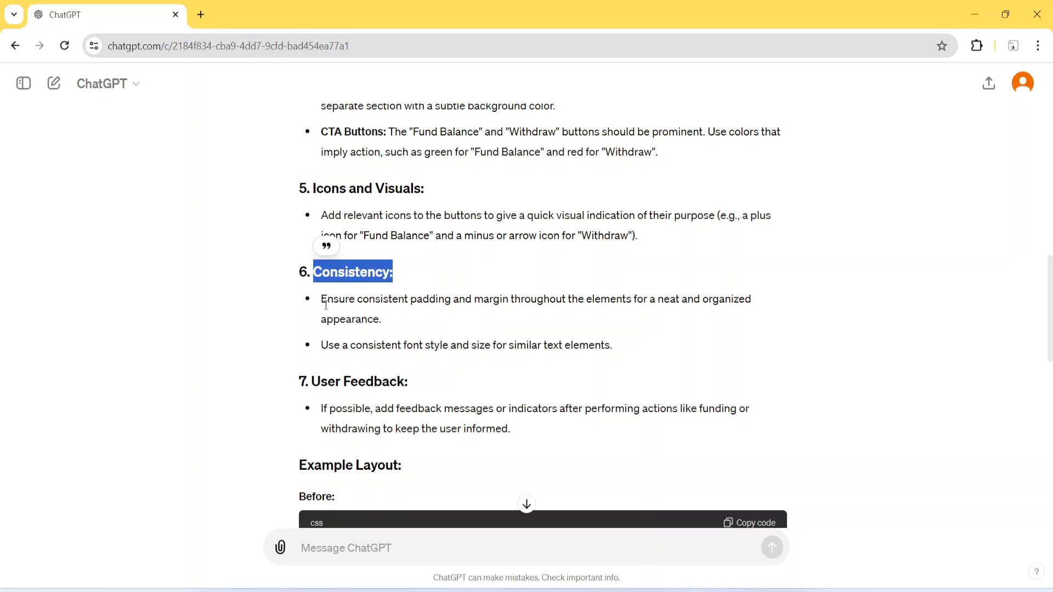
{"action": "left_click_drag", "start_coordinate": [327, 300], "coordinate": [746, 315]}
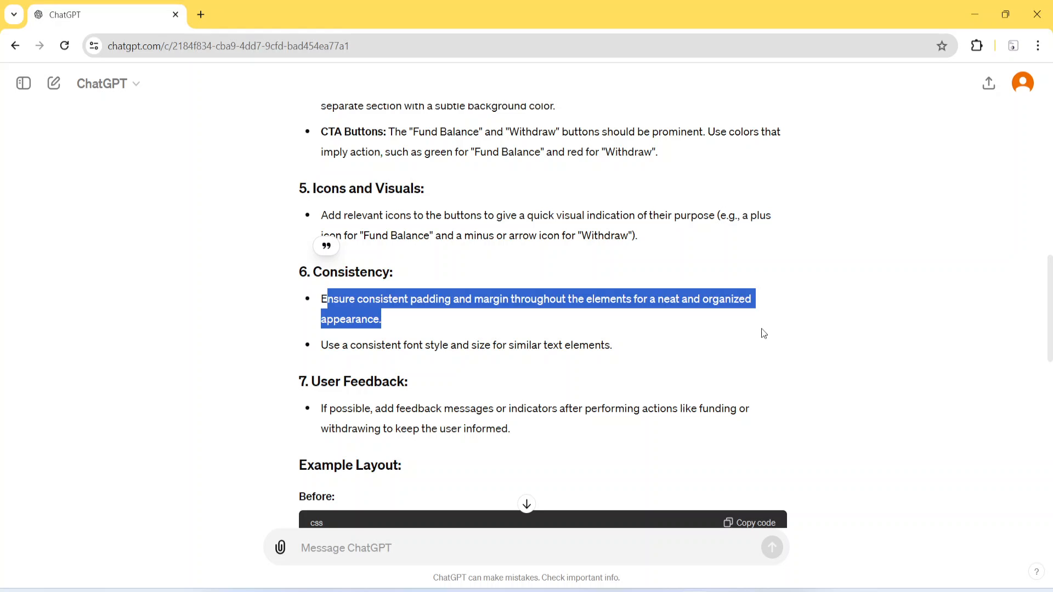
{"action": "left_click", "coordinate": [324, 299]}
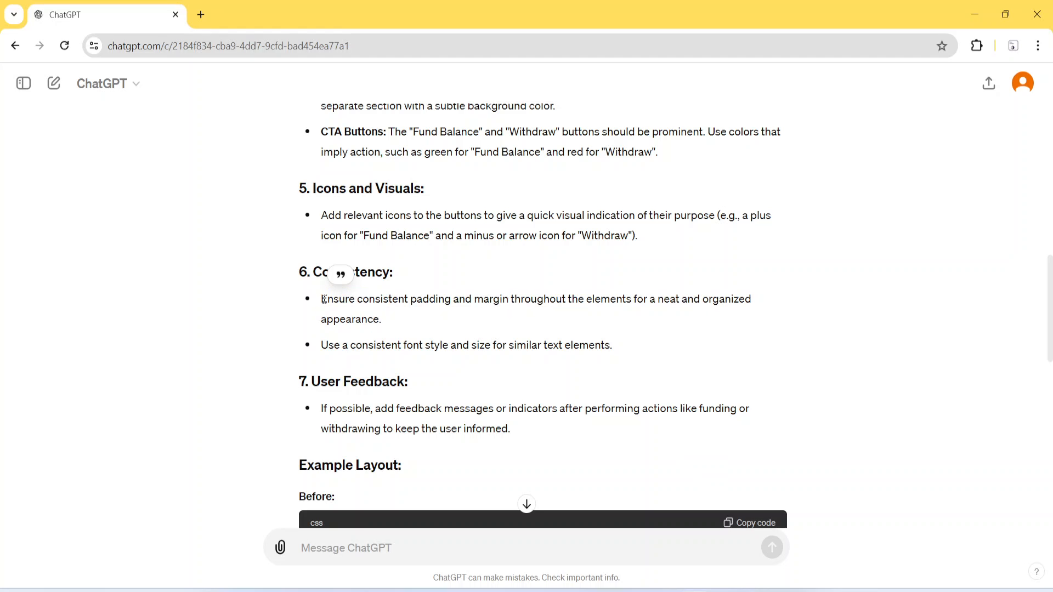
{"action": "left_click_drag", "start_coordinate": [324, 299], "coordinate": [628, 343]}
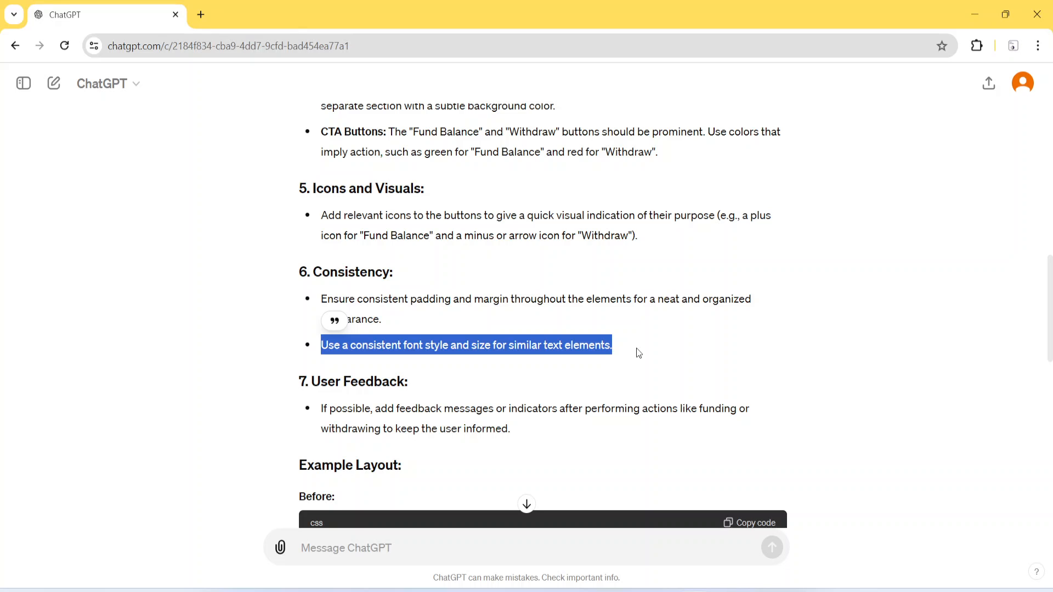
{"action": "scroll", "coordinate": [413, 382], "scroll_direction": "down", "scroll_amount": 1}
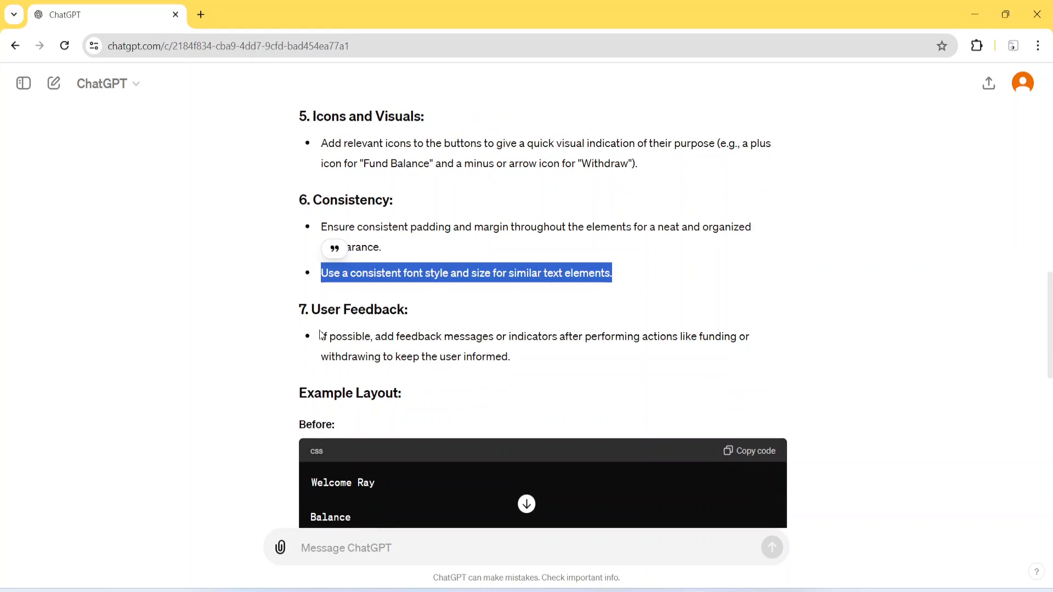
{"action": "left_click_drag", "start_coordinate": [322, 340], "coordinate": [695, 356]}
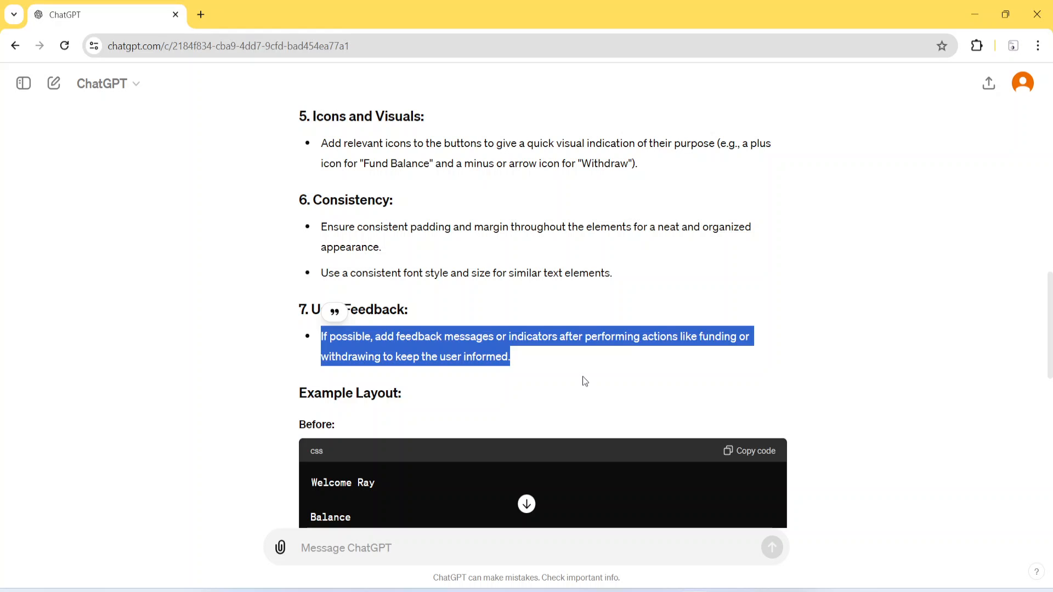
Step: Switch back to Figma and dismiss the plugin error notification
{"action": "key", "text": "alt+Tab"}
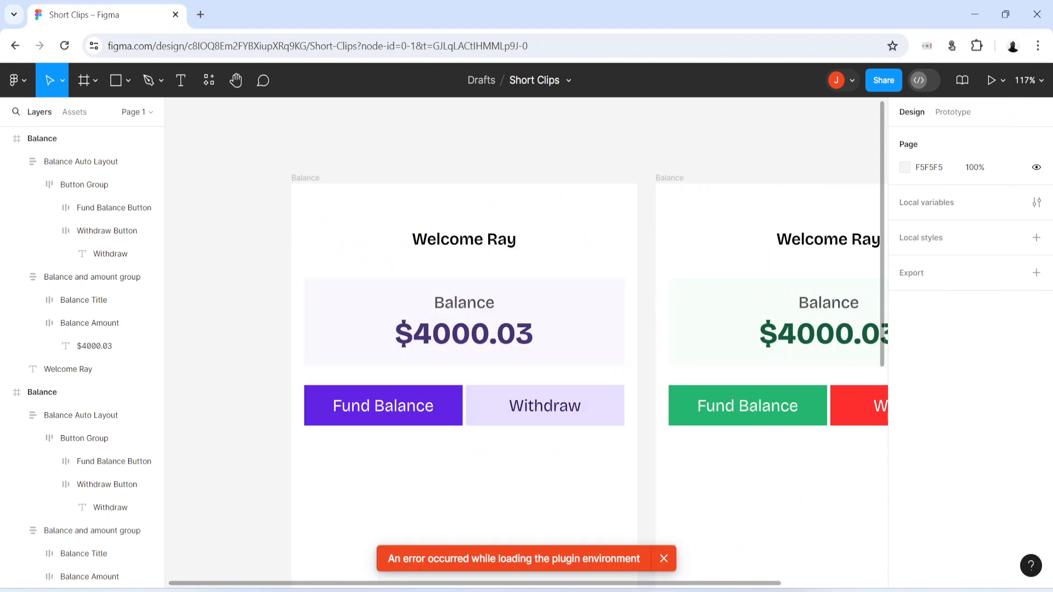
{"action": "left_click", "coordinate": [664, 559]}
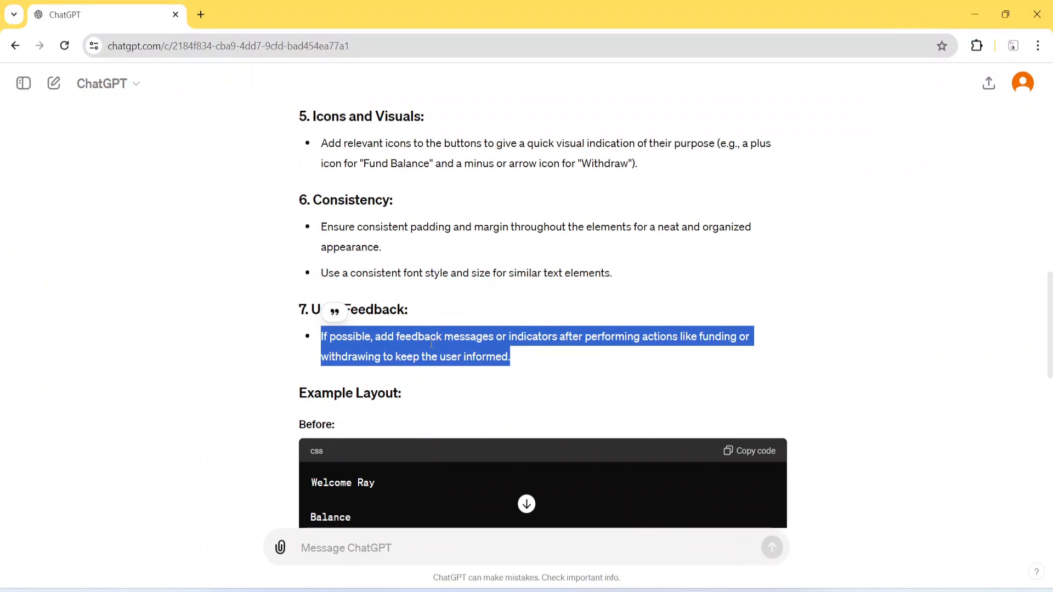
Step: Switch to ChatGPT and review the example layouts, the mockup and the list of recommendations from Typography onward
{"action": "scroll", "coordinate": [425, 344], "scroll_direction": "down", "scroll_amount": 10}
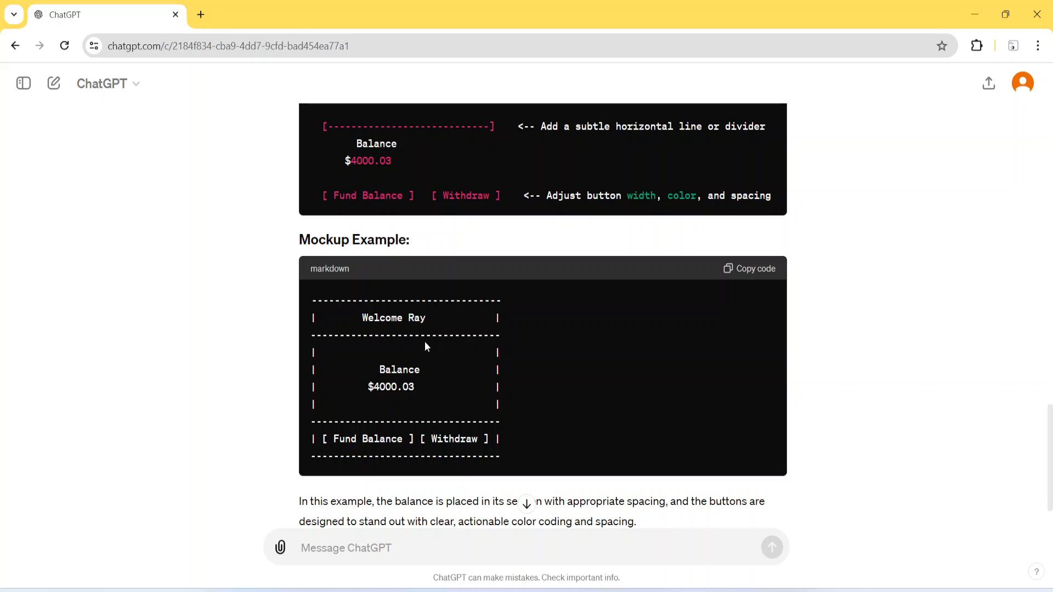
{"action": "scroll", "coordinate": [425, 346], "scroll_direction": "down", "scroll_amount": 1}
{"action": "scroll", "coordinate": [423, 343], "scroll_direction": "up", "scroll_amount": 1}
{"action": "scroll", "coordinate": [394, 370], "scroll_direction": "up", "scroll_amount": 5}
{"action": "scroll", "coordinate": [392, 372], "scroll_direction": "down", "scroll_amount": 4}
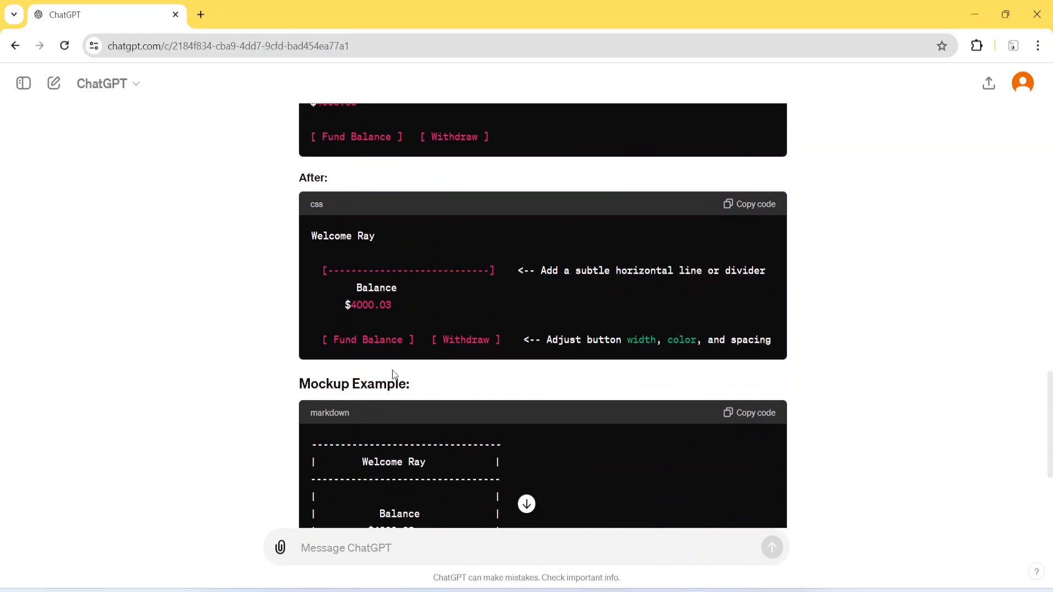
{"action": "scroll", "coordinate": [393, 374], "scroll_direction": "up", "scroll_amount": 2}
{"action": "scroll", "coordinate": [393, 372], "scroll_direction": "up", "scroll_amount": 20}
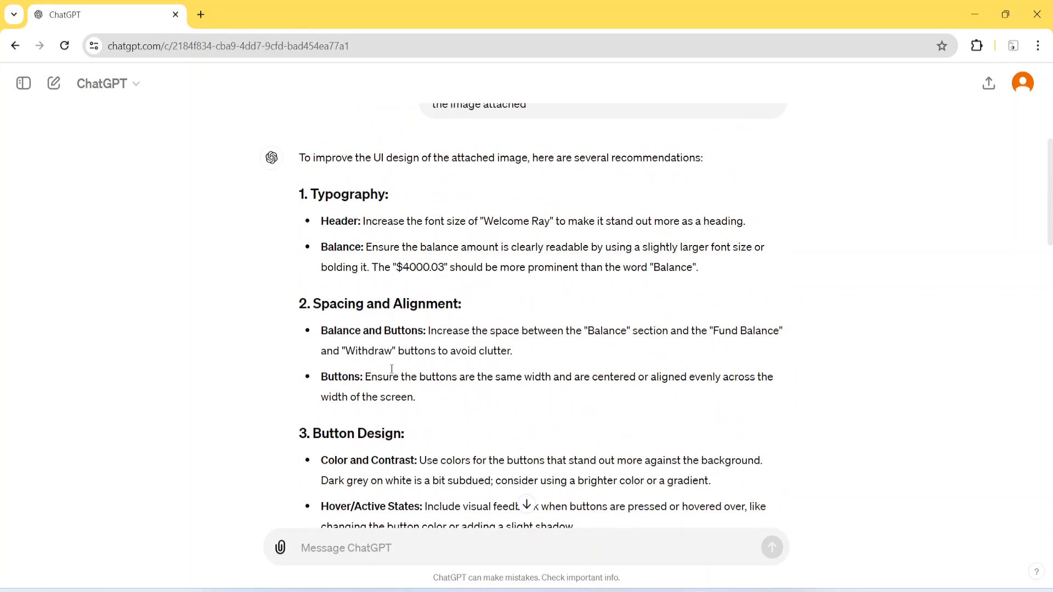
{"action": "scroll", "coordinate": [393, 370], "scroll_direction": "up", "scroll_amount": 4}
{"action": "scroll", "coordinate": [392, 370], "scroll_direction": "down", "scroll_amount": 9}
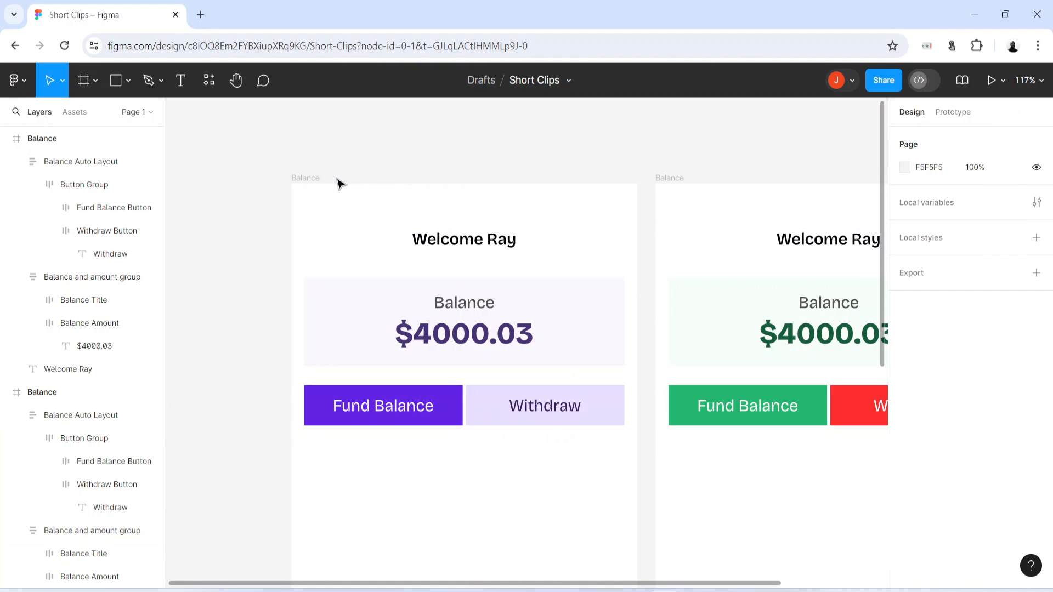
Step: Compare both redesigned Balance screens in Figma with the original design in Balance (2).png, and minimize the image preview
{"action": "scroll", "coordinate": [584, 172], "scroll_direction": "down", "scroll_amount": 5}
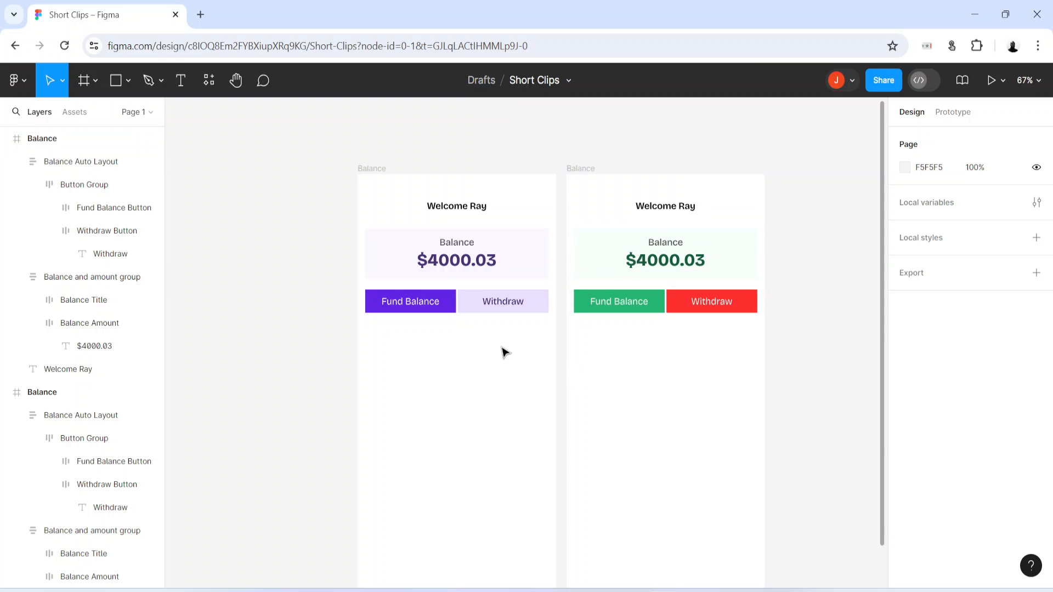
{"action": "scroll", "coordinate": [502, 352], "scroll_direction": "up", "scroll_amount": 5}
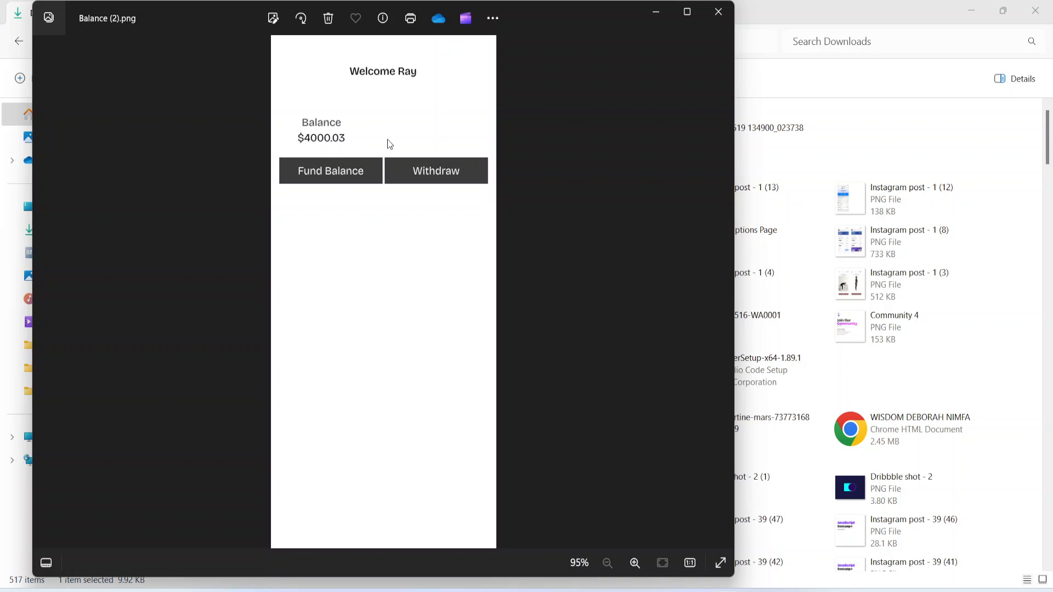
{"action": "left_click", "coordinate": [656, 17]}
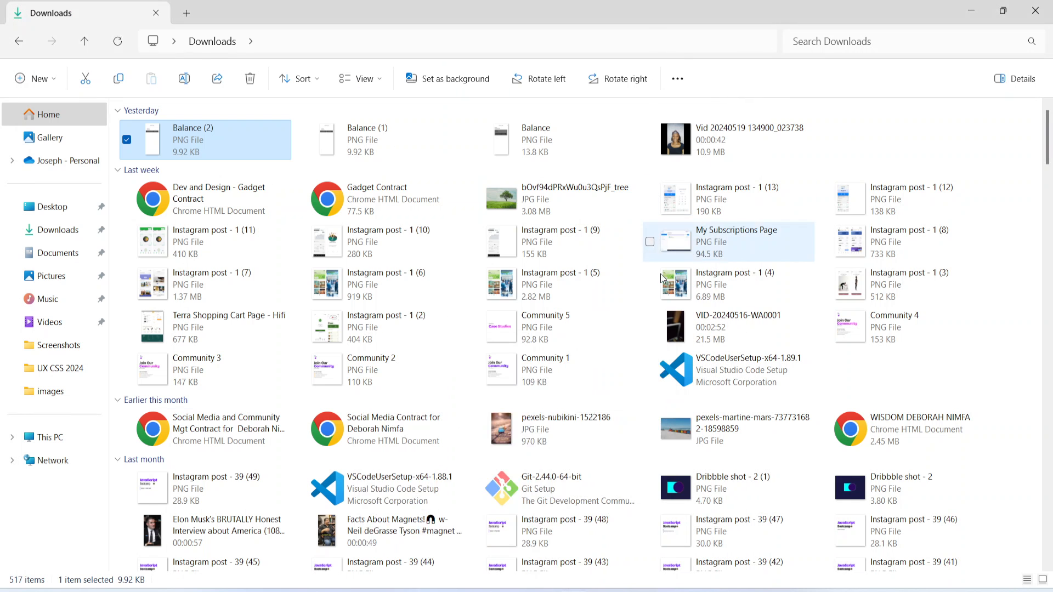
Step: Close the Downloads window and return to the two Balance screens in Figma
{"action": "left_click", "coordinate": [1036, 10]}
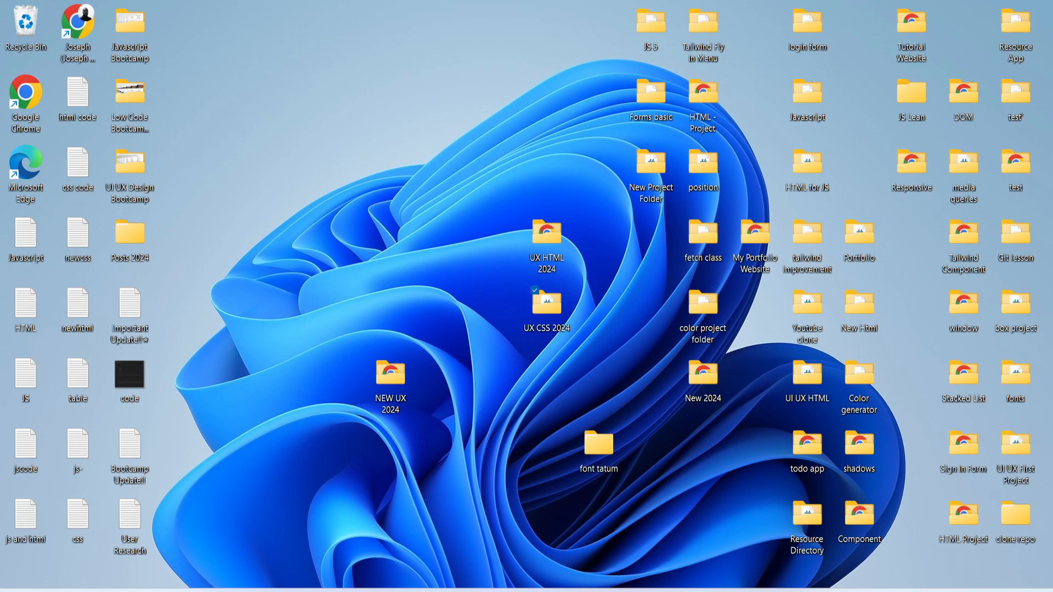
{"action": "key", "text": "alt+Tab"}
{"action": "key", "text": "super+d"}
{"action": "key", "text": "alt+Tab"}
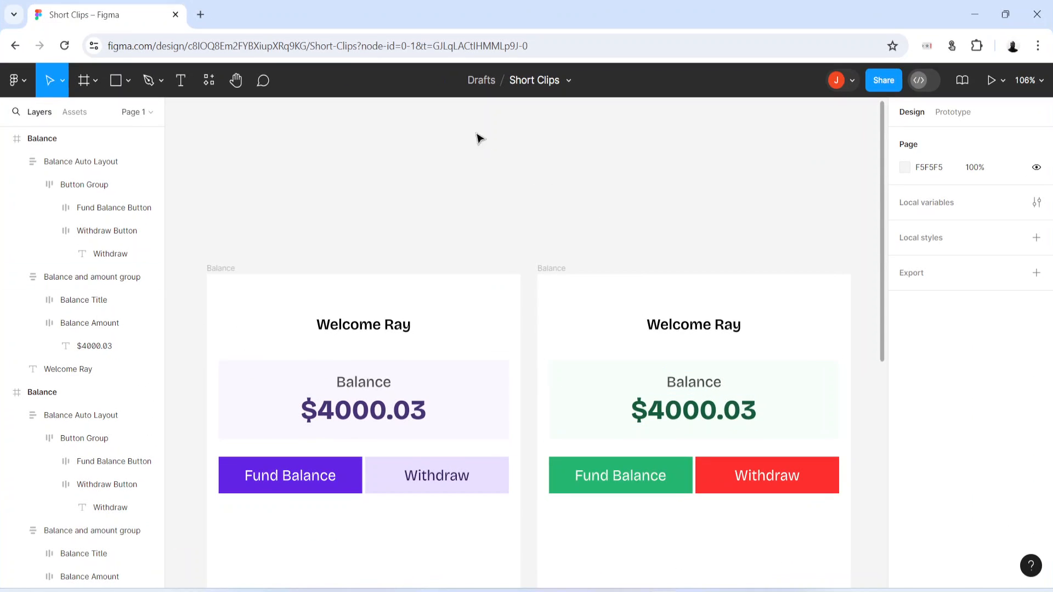
{"action": "scroll", "coordinate": [437, 176], "scroll_direction": "up", "scroll_amount": 2}
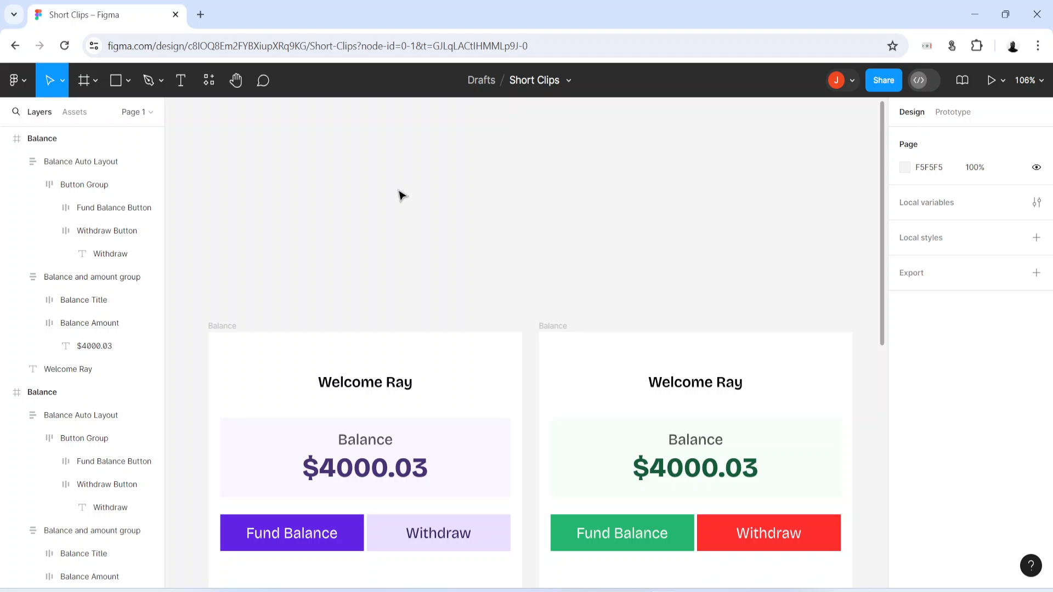
Step: Switch to ChatGPT to review the button design, hierarchy and icon recommendations, and return to the Balance screens in Figma
{"action": "scroll", "coordinate": [388, 285], "scroll_direction": "up", "scroll_amount": 5}
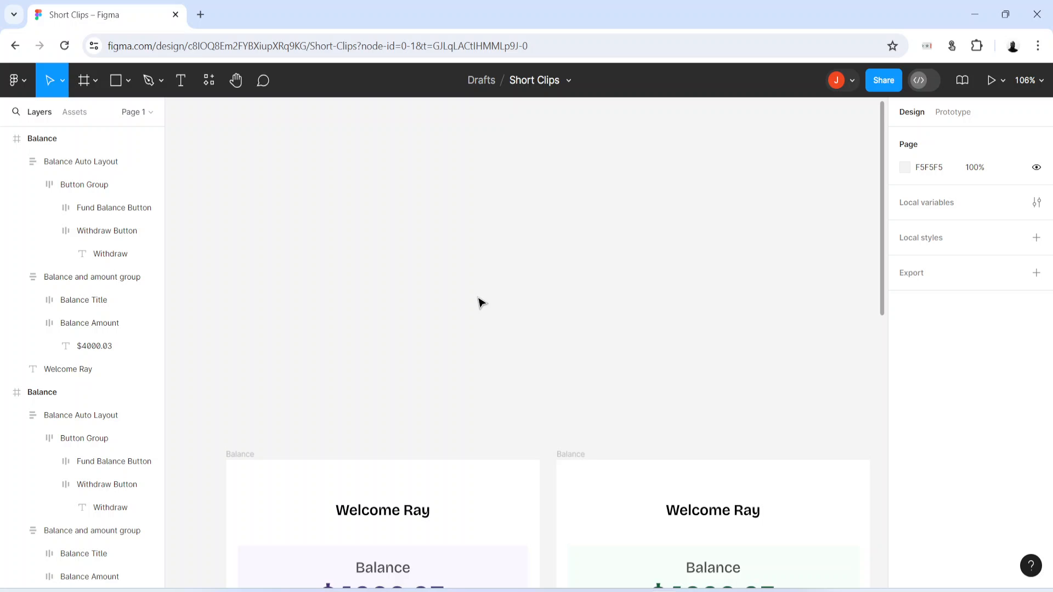
{"action": "scroll", "coordinate": [590, 339], "scroll_direction": "down", "scroll_amount": 4}
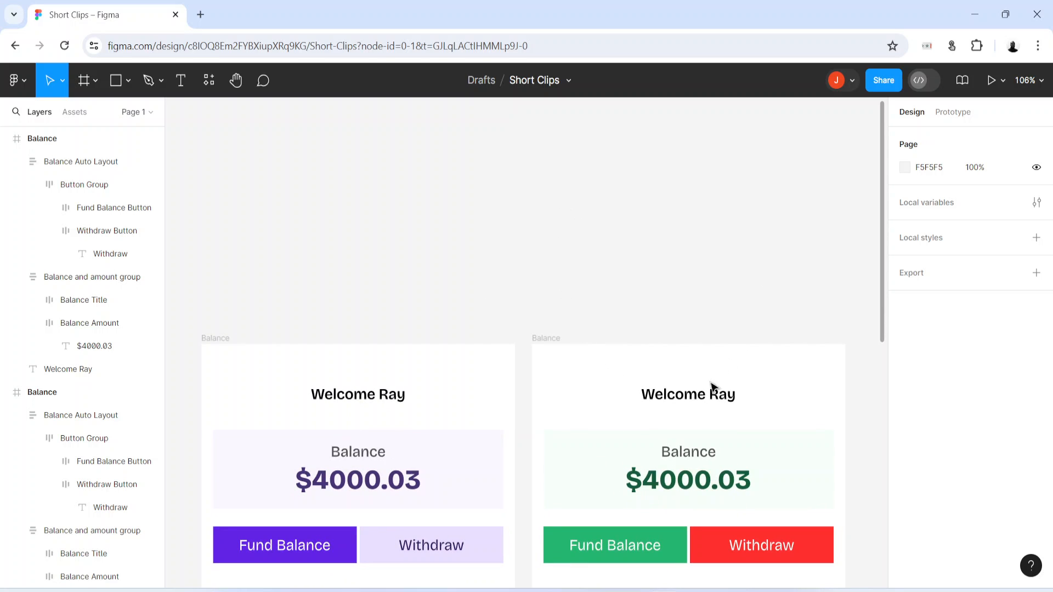
{"action": "mouse_move", "coordinate": [691, 590]}
{"action": "left_click", "coordinate": [693, 524]}
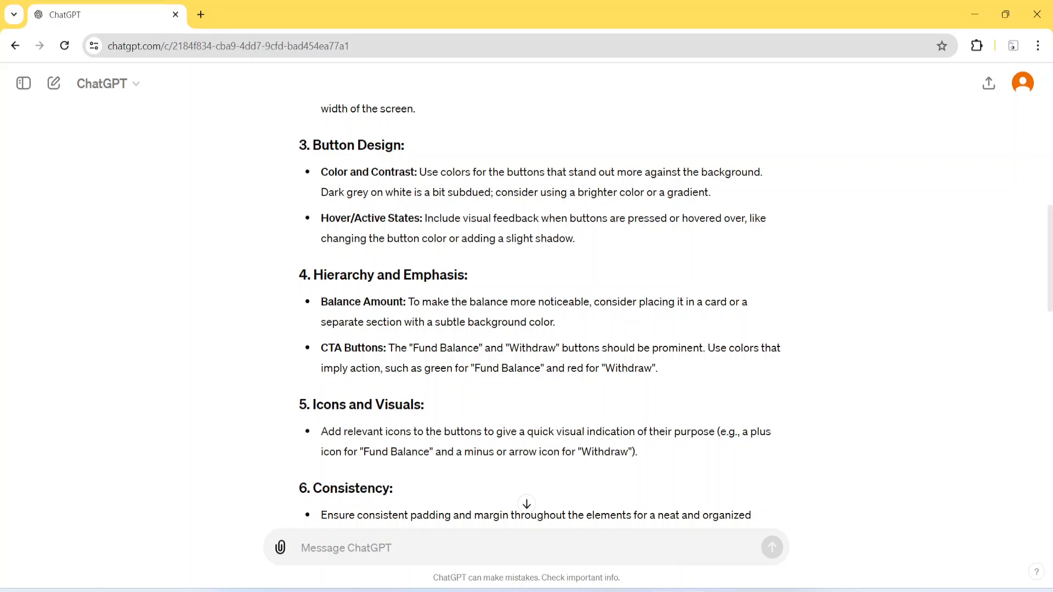
{"action": "left_click", "coordinate": [662, 591]}
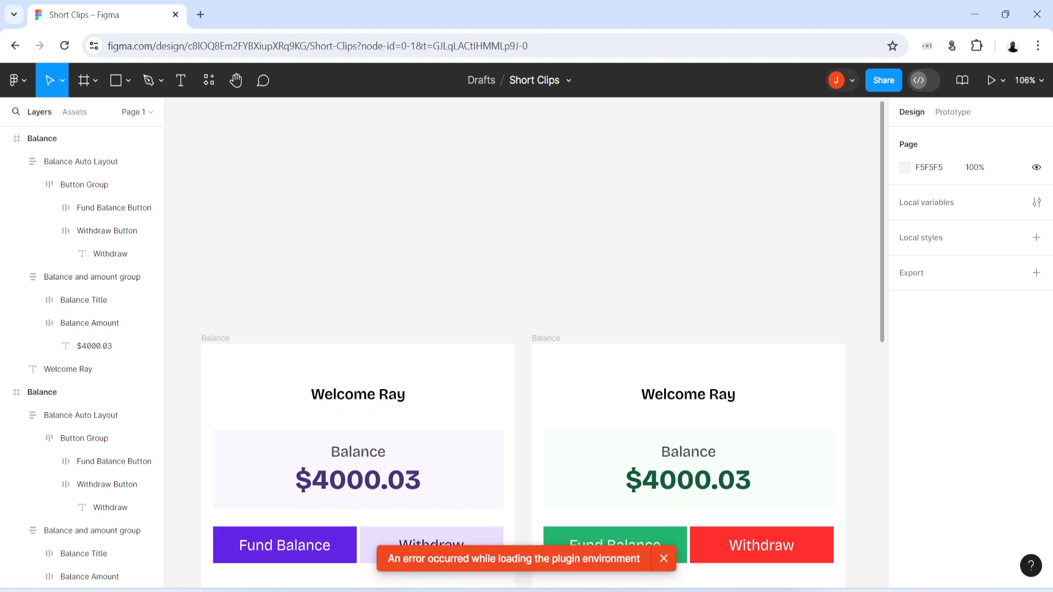
Step: Dismiss the plugin error notification and launch the Material Symbols plugin
{"action": "left_click", "coordinate": [664, 565]}
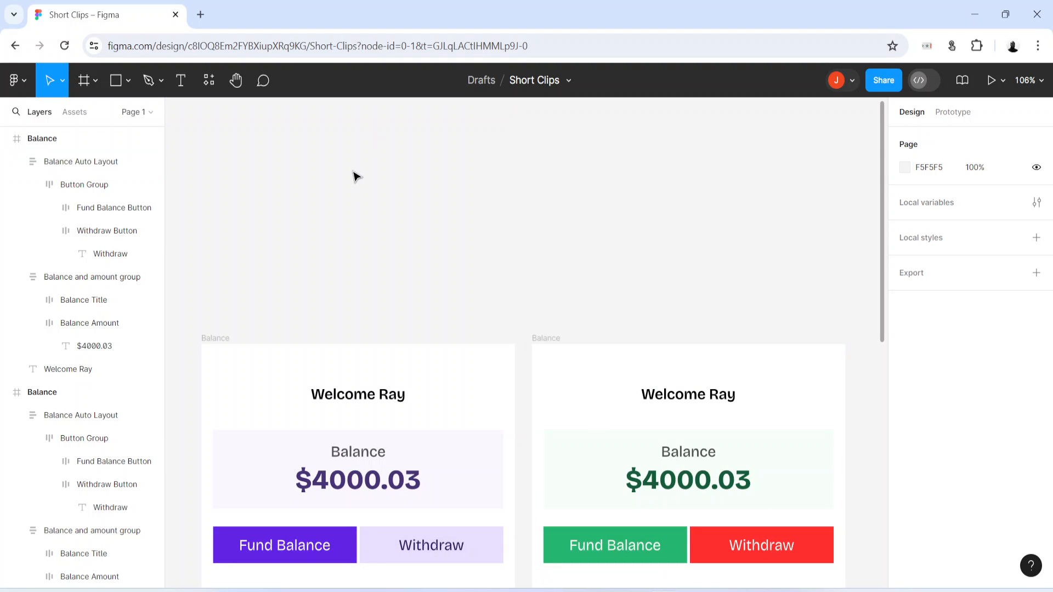
{"action": "key", "text": "ctrl+slash"}
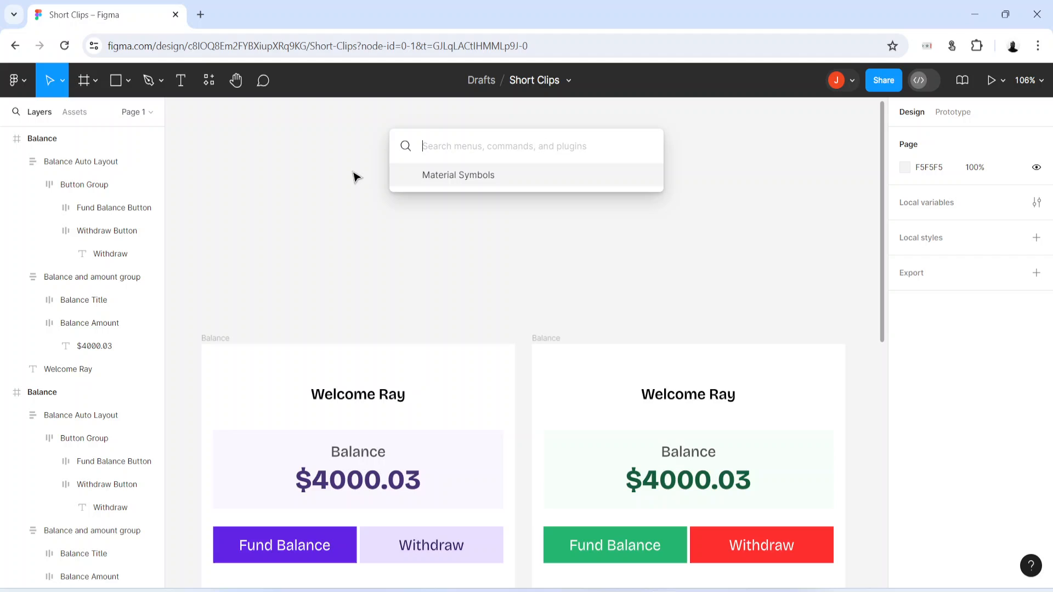
{"action": "left_click", "coordinate": [484, 189]}
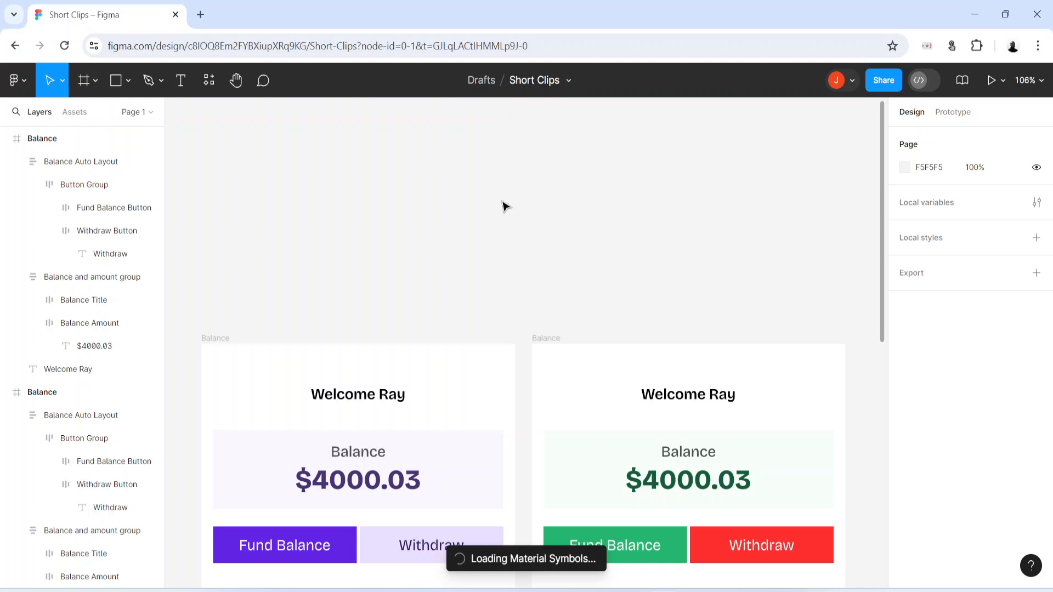
{"action": "left_click_drag", "start_coordinate": [501, 261], "coordinate": [494, 213]}
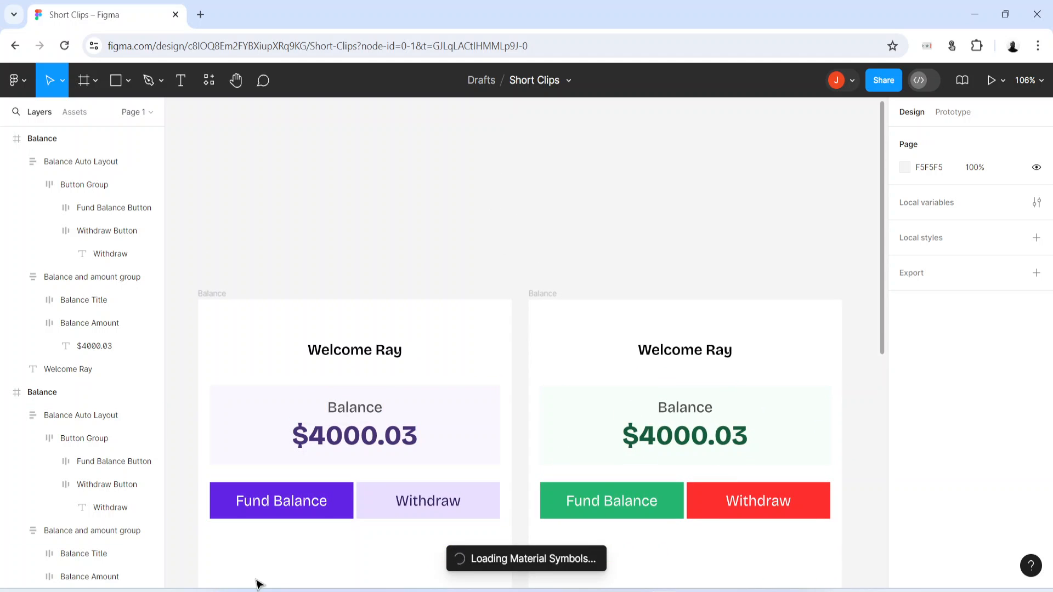
Step: Set the font size of the Fund Balance label on the purple Balance screen to 16
{"action": "double_click", "coordinate": [273, 505]}
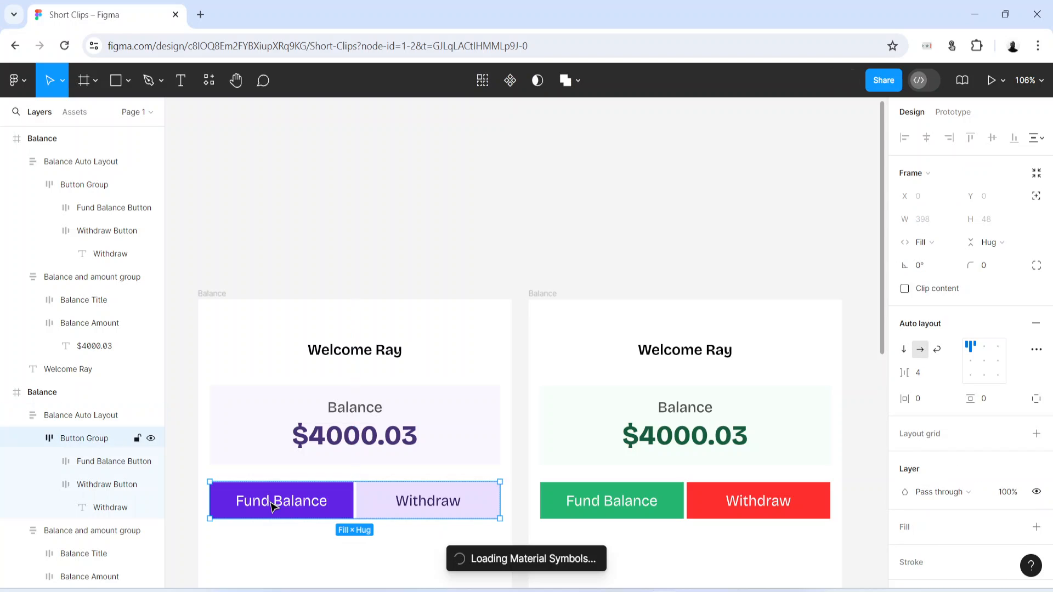
{"action": "double_click", "coordinate": [273, 505]}
{"action": "double_click", "coordinate": [273, 505]}
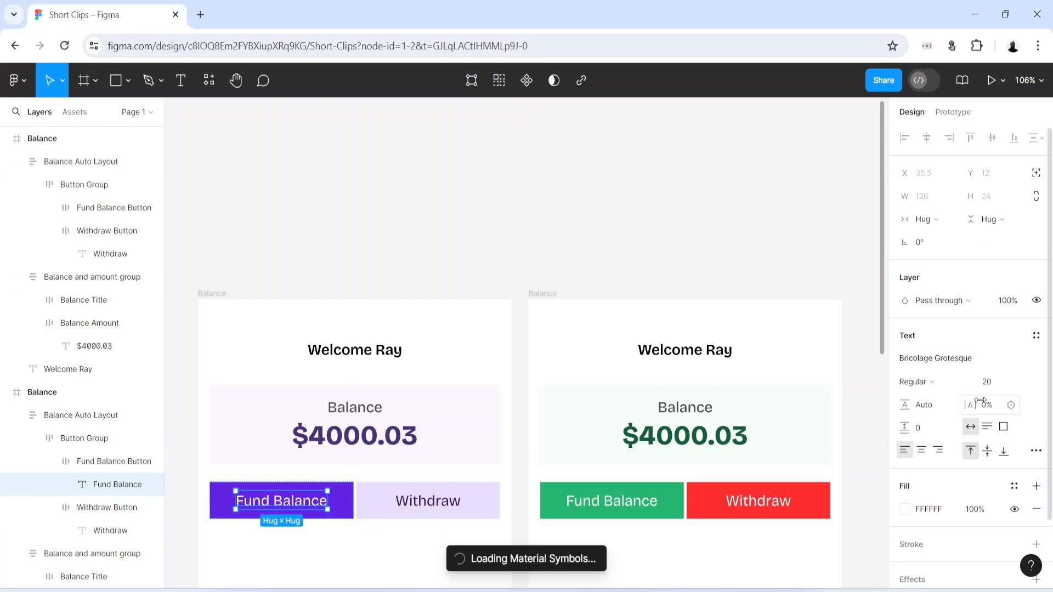
{"action": "left_click", "coordinate": [994, 382]}
{"action": "type", "text": "16"}
{"action": "key", "text": "Return"}
Step: Set the font size of the Withdraw label on the purple Balance screen to 16
{"action": "left_click", "coordinate": [408, 513]}
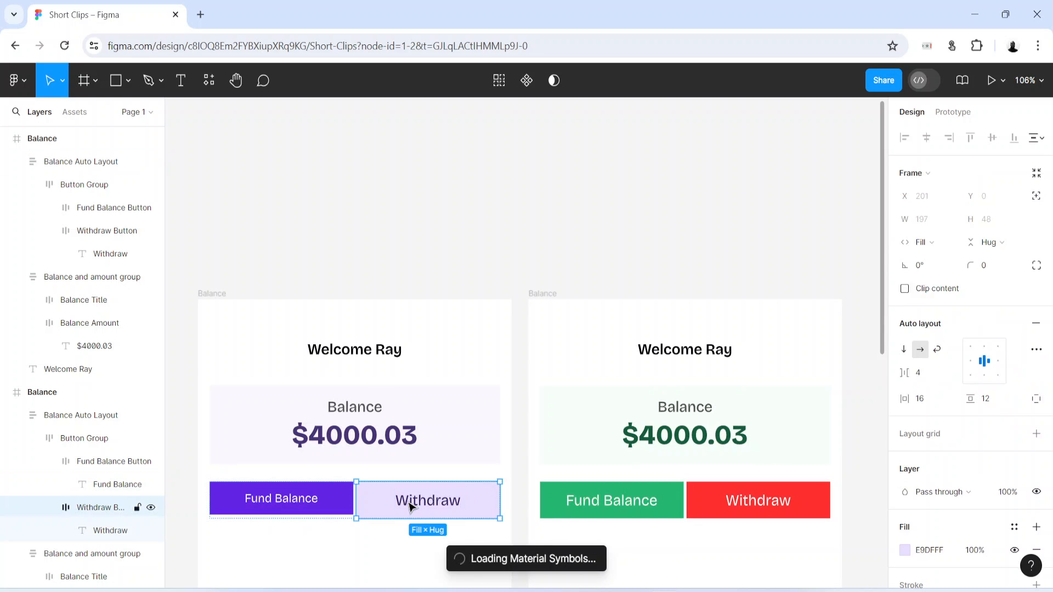
{"action": "left_click", "coordinate": [409, 512]}
{"action": "left_click", "coordinate": [1002, 381]}
{"action": "type", "text": "16"}
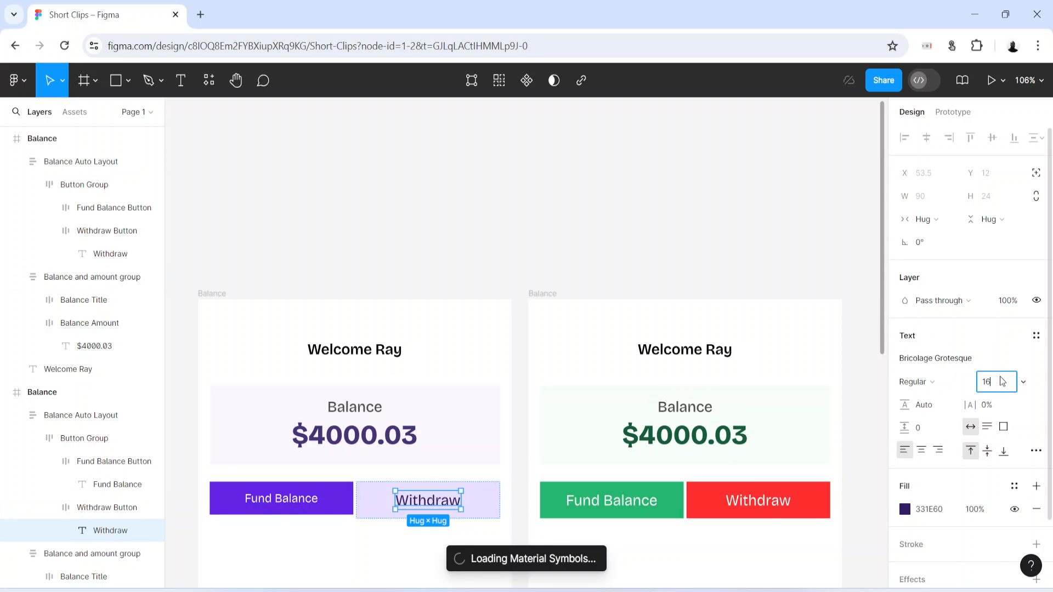
{"action": "key", "text": "Return"}
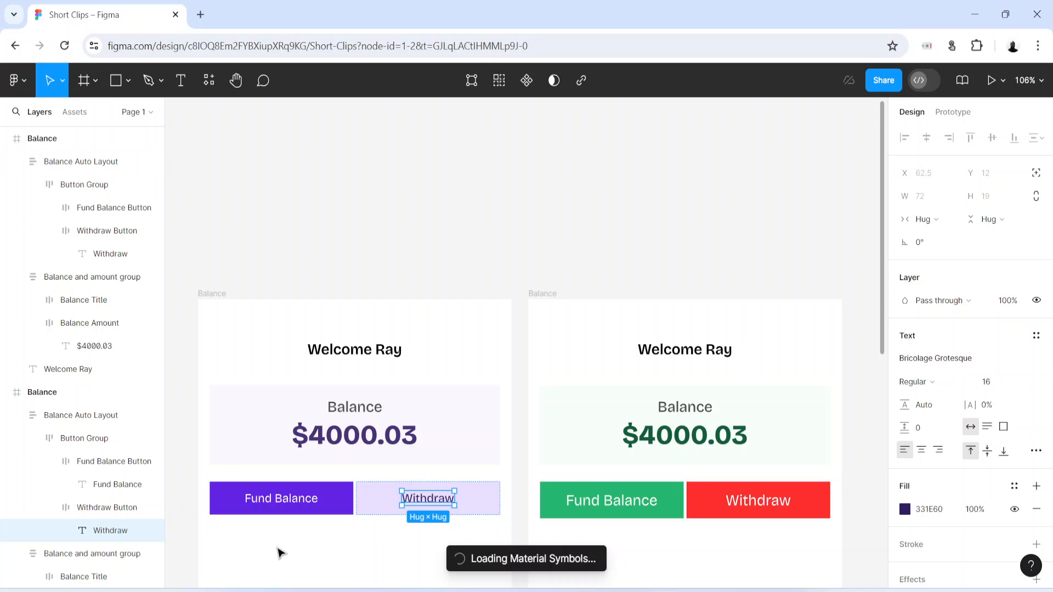
{"action": "left_click", "coordinate": [290, 554]}
Step: Set the font size of the label on the green Fund Balance button to 16
{"action": "left_click", "coordinate": [634, 511]}
{"action": "double_click", "coordinate": [634, 510]}
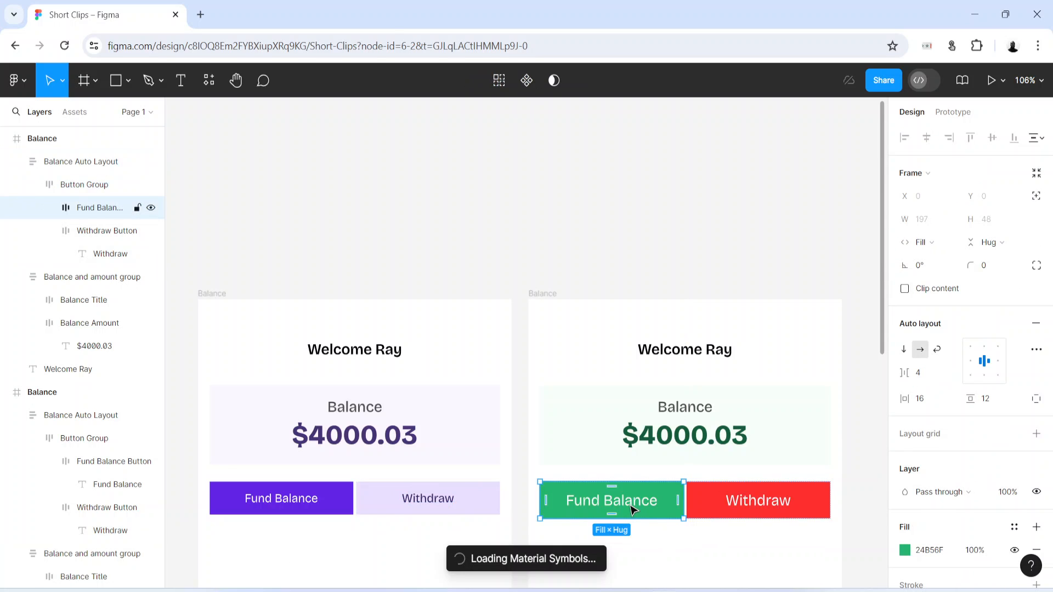
{"action": "double_click", "coordinate": [634, 511]}
{"action": "left_click", "coordinate": [1001, 383]}
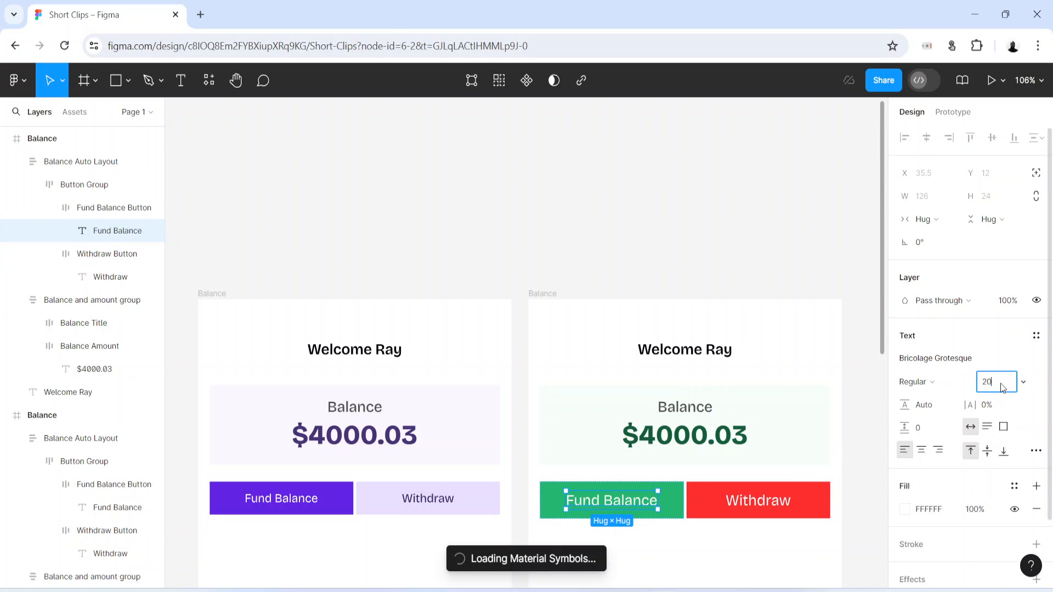
{"action": "type", "text": "16"}
{"action": "key", "text": "Return"}
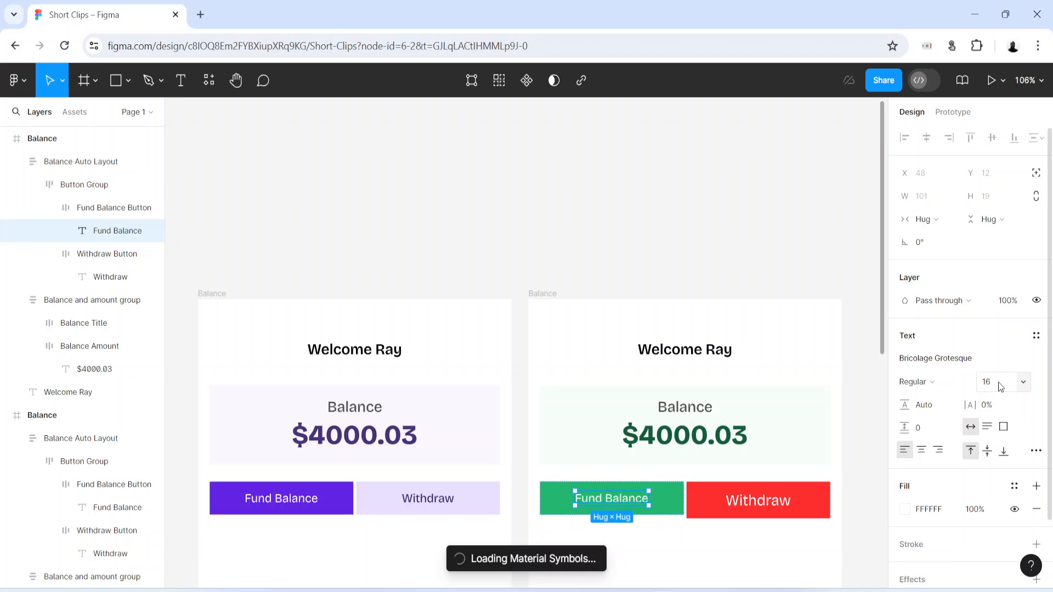
Step: Set the font size of the label on the red Withdraw button to 16, moving the plugin window out of the way
{"action": "left_click", "coordinate": [760, 510]}
{"action": "double_click", "coordinate": [761, 511]}
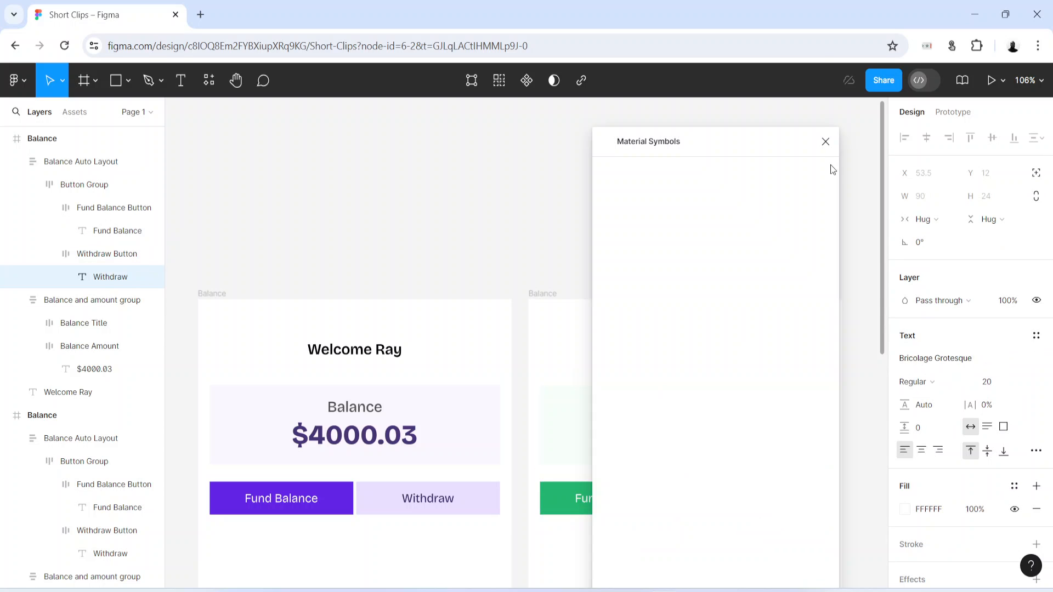
{"action": "left_click_drag", "start_coordinate": [778, 146], "coordinate": [512, 176]}
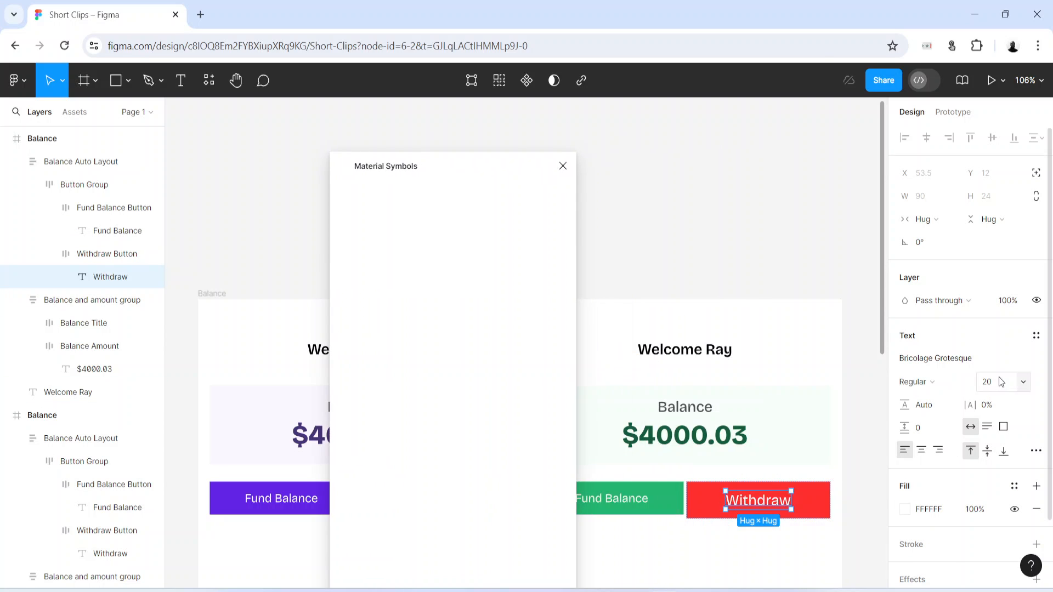
{"action": "left_click", "coordinate": [1027, 388]}
{"action": "left_click", "coordinate": [1016, 367]}
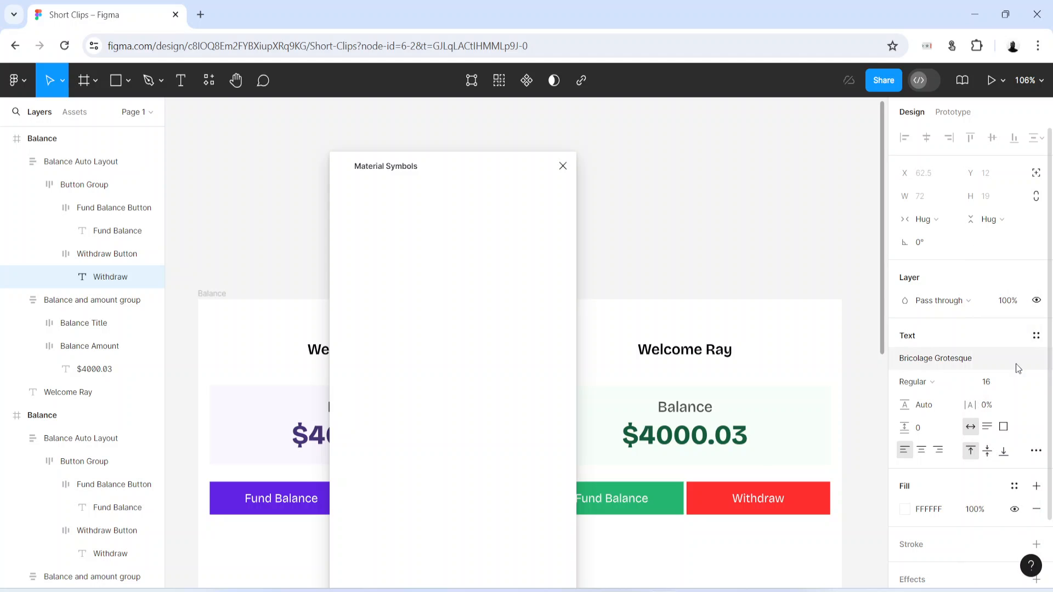
{"action": "left_click", "coordinate": [710, 231]}
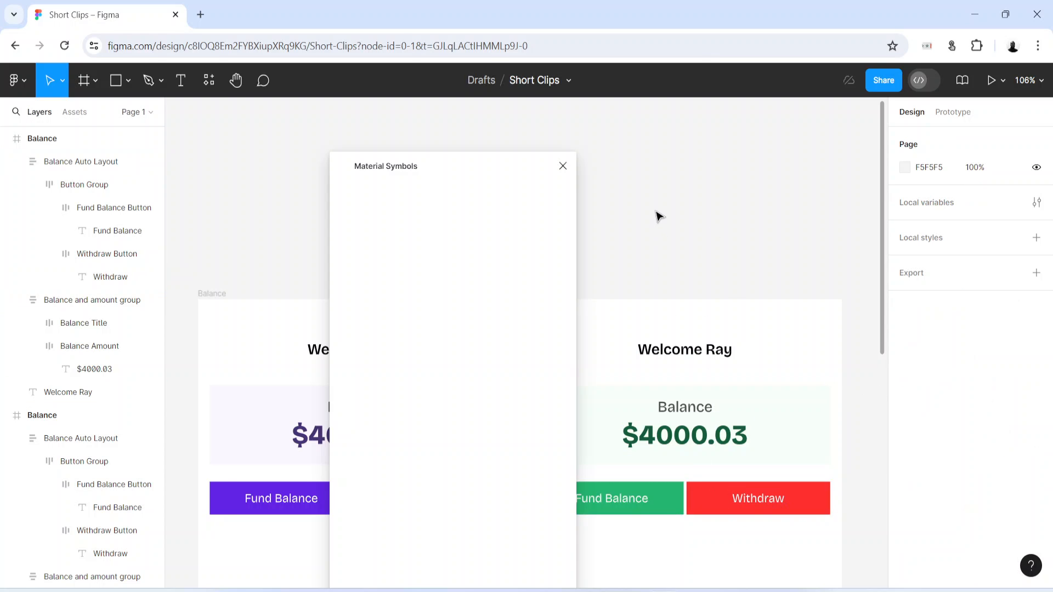
Step: Move the Material Symbols window over the layer list, clear of both Balance screens
{"action": "scroll", "coordinate": [656, 216], "scroll_direction": "down", "scroll_amount": 1}
{"action": "left_click_drag", "start_coordinate": [486, 174], "coordinate": [847, 133]}
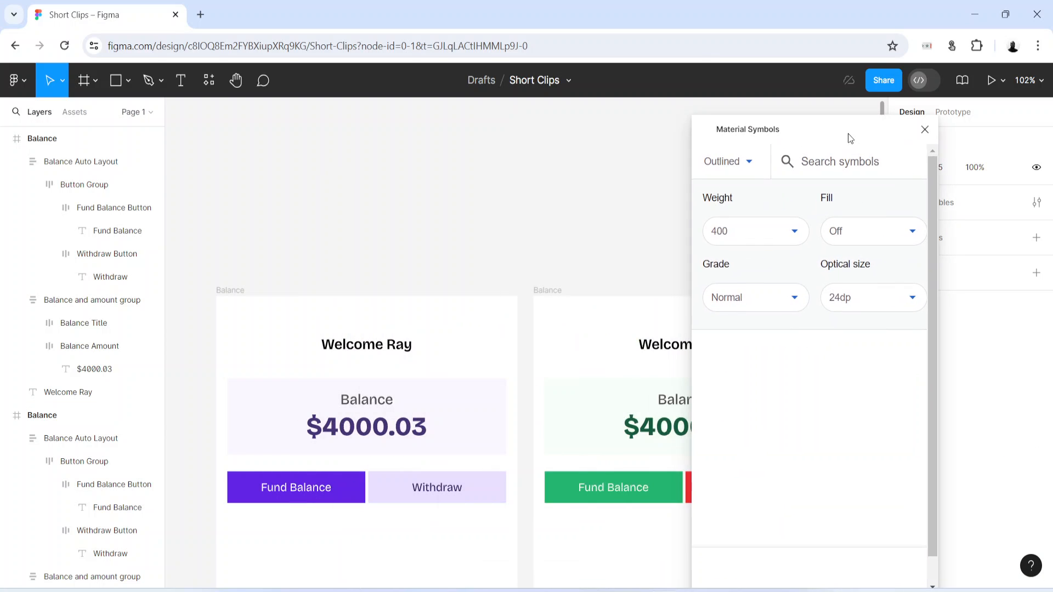
{"action": "scroll", "coordinate": [382, 467], "scroll_direction": "up", "scroll_amount": 10}
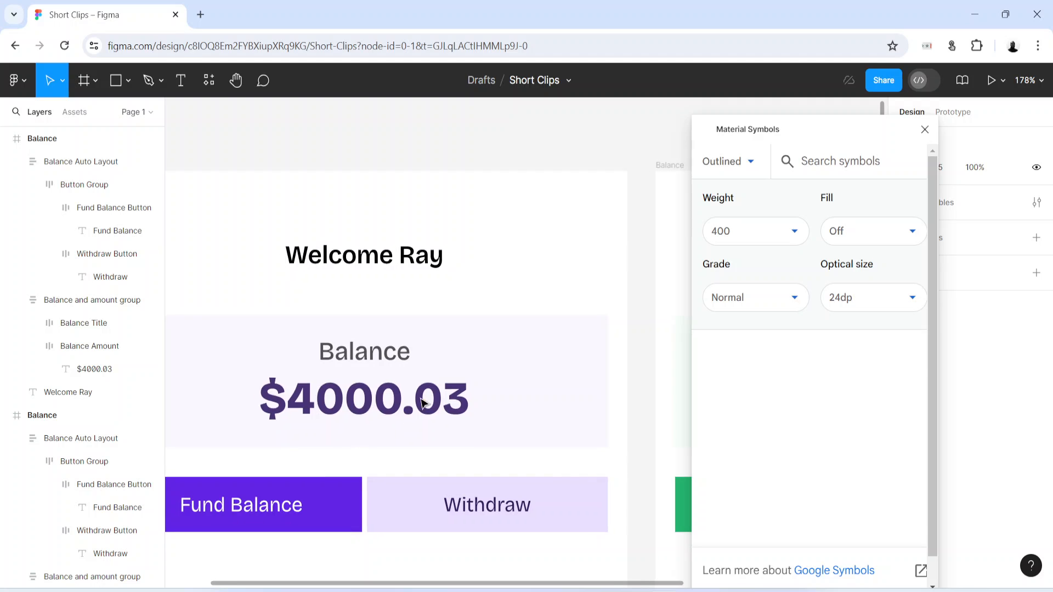
{"action": "left_click_drag", "start_coordinate": [307, 470], "coordinate": [445, 386]}
{"action": "scroll", "coordinate": [445, 392], "scroll_direction": "down", "scroll_amount": 10}
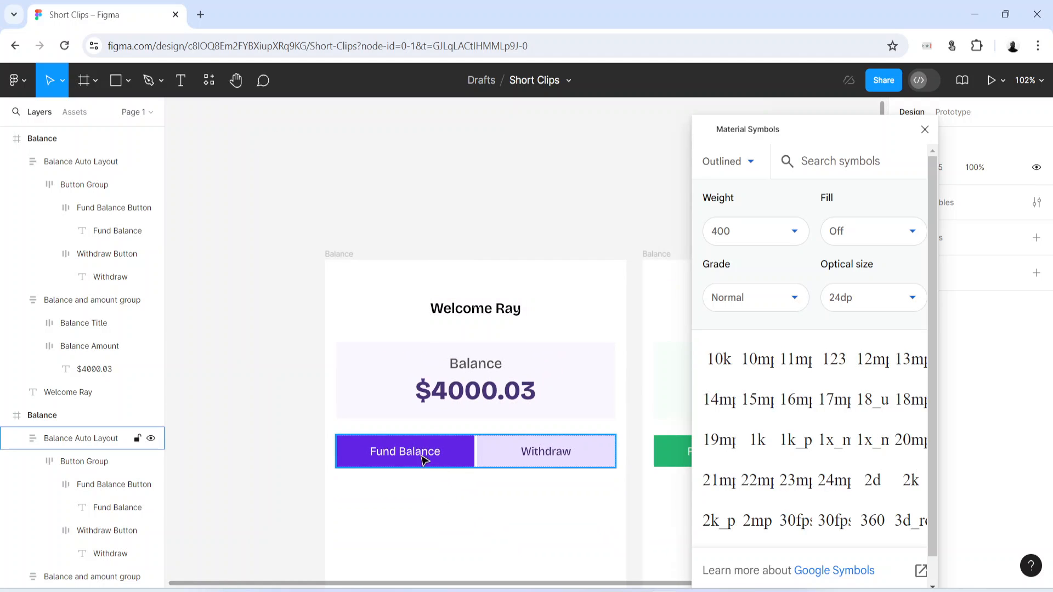
{"action": "left_click_drag", "start_coordinate": [891, 129], "coordinate": [207, 99]}
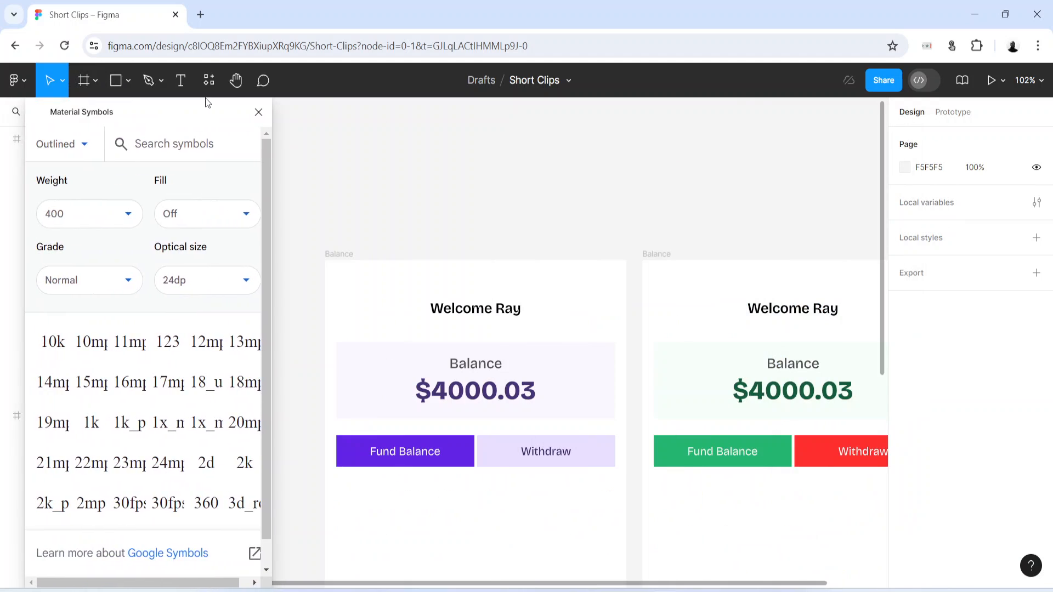
Step: Set the font weight of the Fund Balance and Withdraw labels on the purple Balance screen to Medium
{"action": "double_click", "coordinate": [421, 462]}
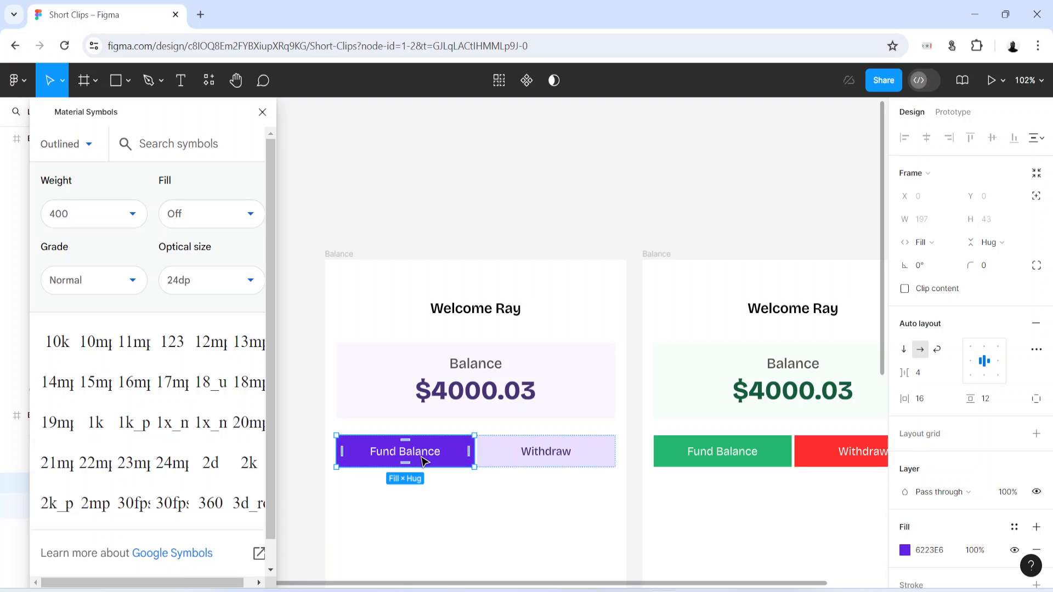
{"action": "double_click", "coordinate": [420, 457]}
{"action": "left_click", "coordinate": [561, 458], "text": "shift"}
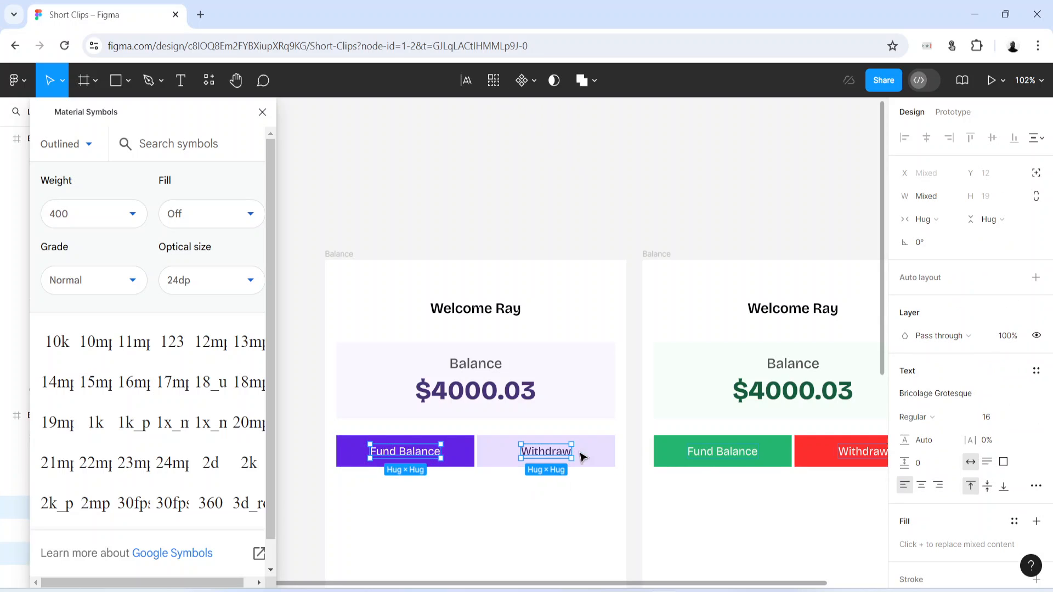
{"action": "left_click", "coordinate": [924, 415]}
{"action": "left_click", "coordinate": [931, 433]}
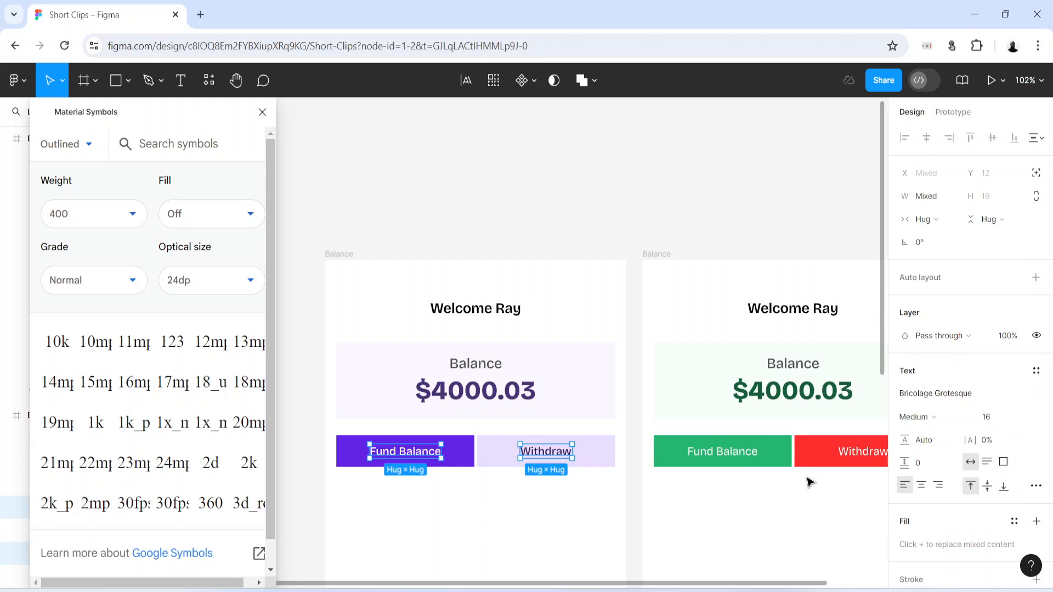
Step: Set the font weight of the labels on the green Fund Balance and red Withdraw buttons to Medium
{"action": "left_click", "coordinate": [738, 460]}
{"action": "double_click", "coordinate": [737, 459]}
{"action": "double_click", "coordinate": [737, 458]}
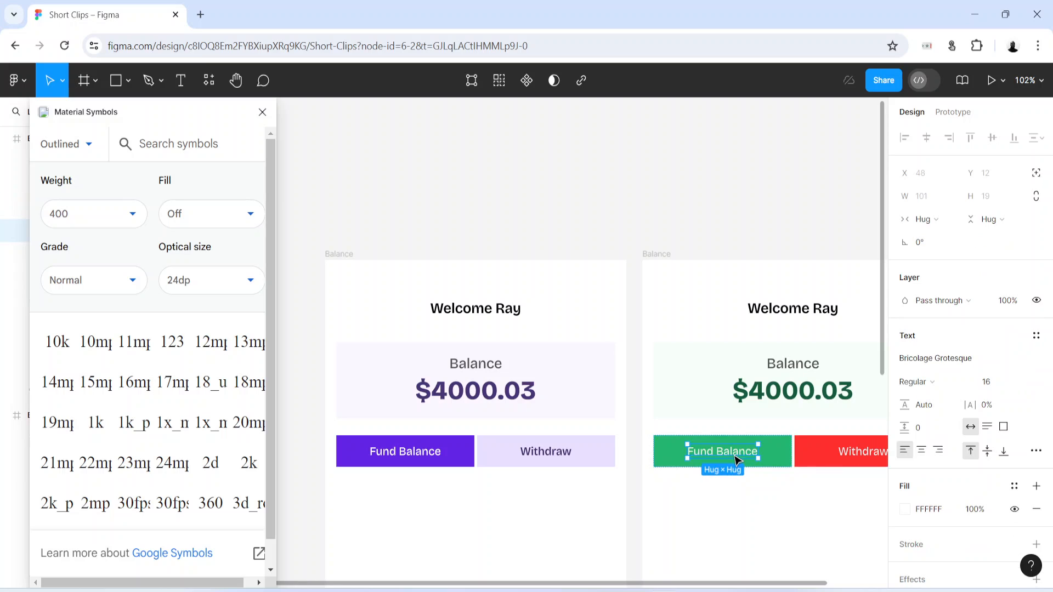
{"action": "left_click", "coordinate": [863, 459], "text": "shift"}
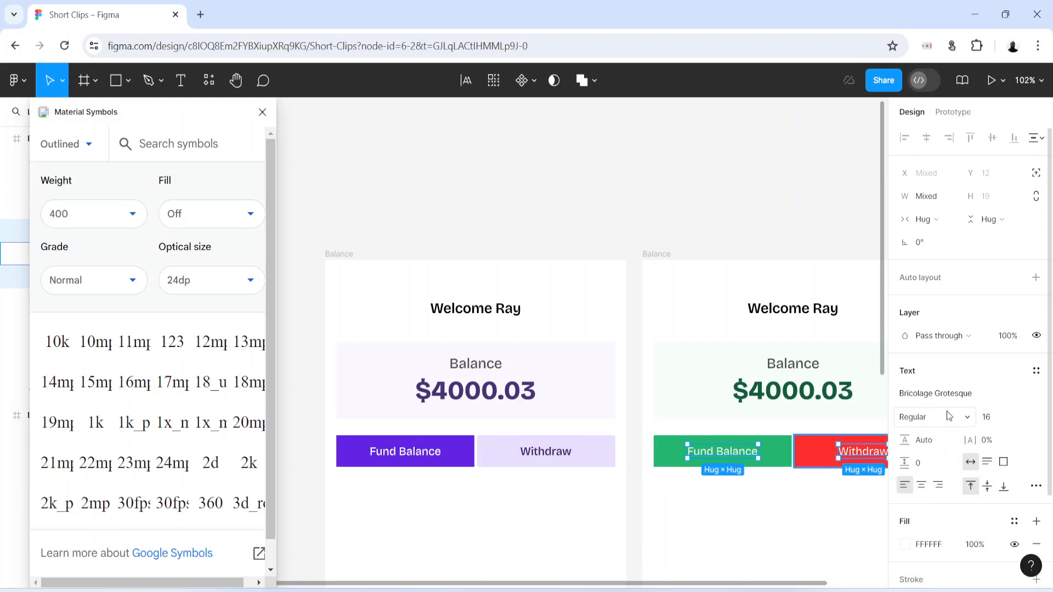
{"action": "left_click", "coordinate": [932, 416]}
{"action": "left_click", "coordinate": [947, 434]}
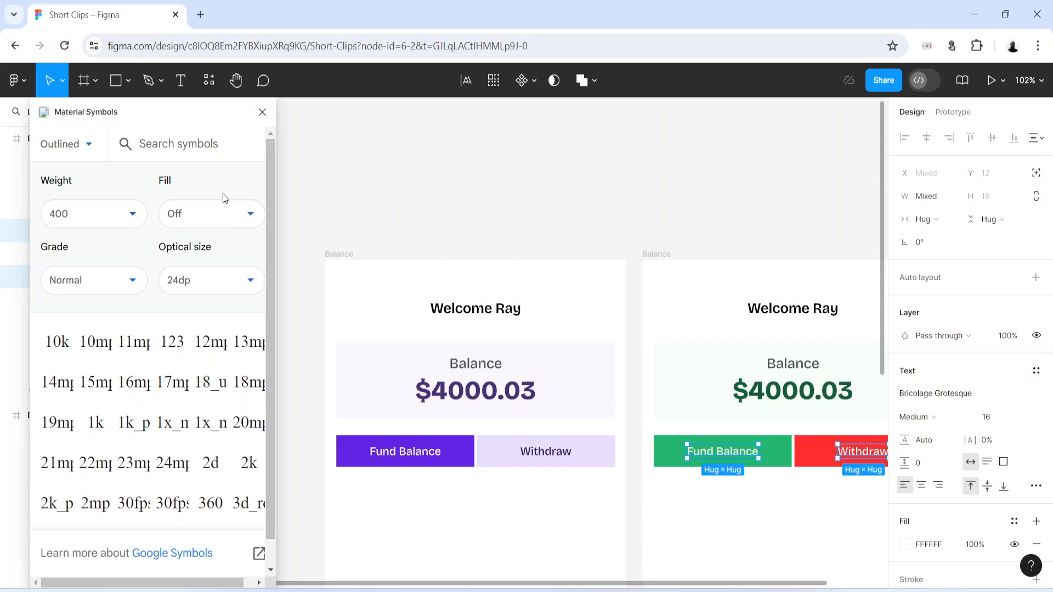
Step: Search the Material Symbols plugin for "plus", clearing and re-entering the search term
{"action": "left_click", "coordinate": [211, 153]}
{"action": "type", "text": "plus"}
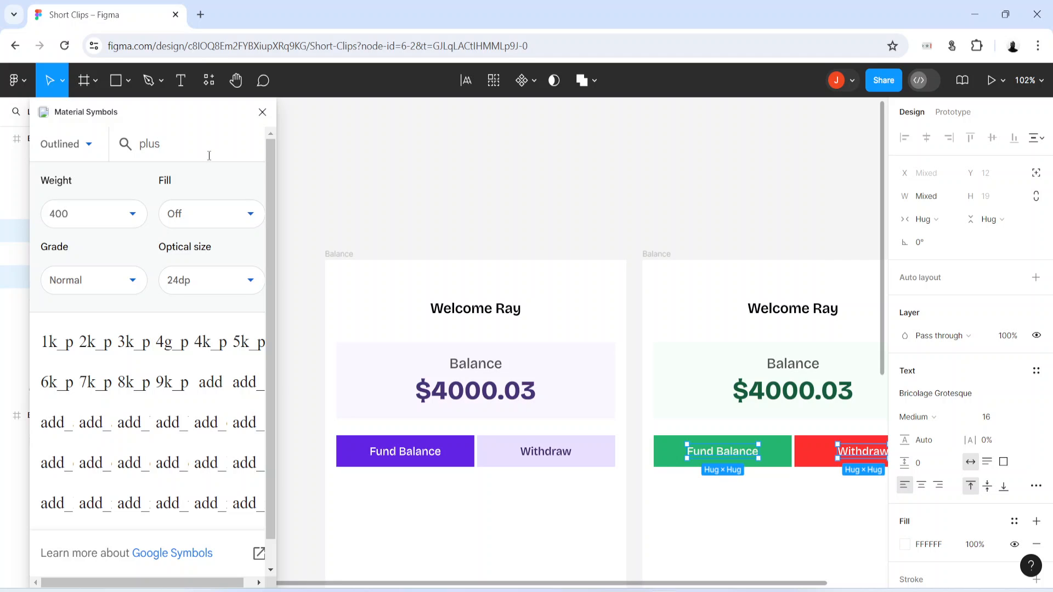
{"action": "key", "text": "BackSpace"}
{"action": "key", "text": "BackSpace"}
{"action": "key", "text": "BackSpace"}
{"action": "key", "text": "BackSpace"}
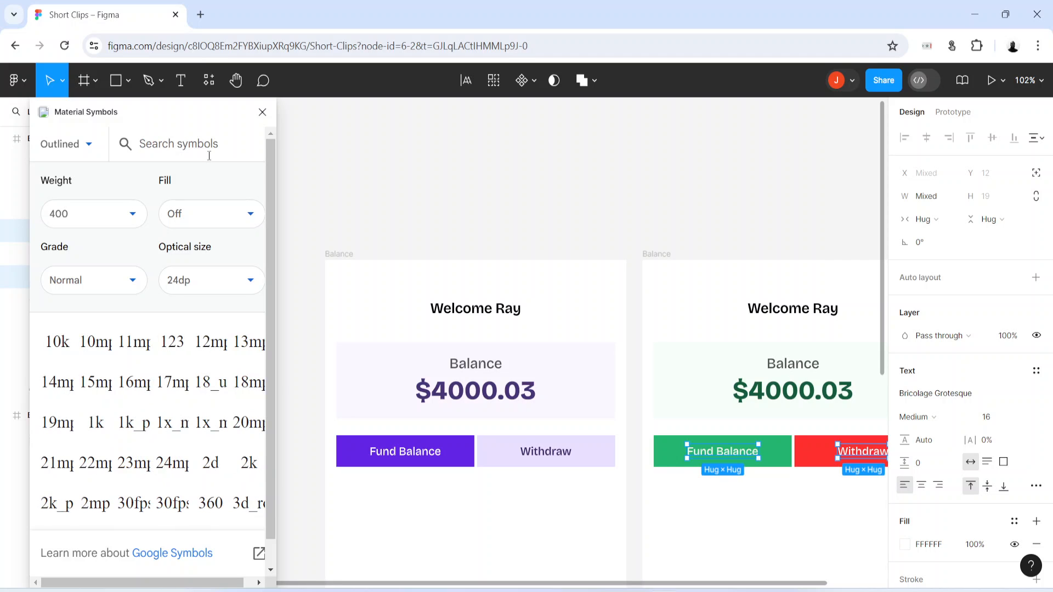
{"action": "type", "text": "plus"}
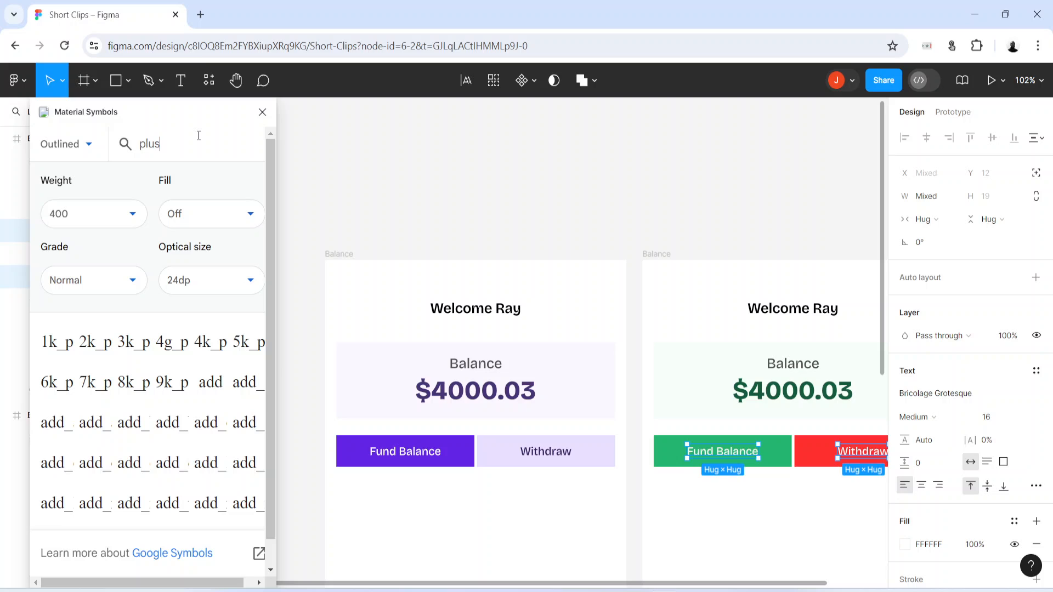
{"action": "key", "text": "BackSpace"}
{"action": "key", "text": "BackSpace"}
{"action": "key", "text": "BackSpace"}
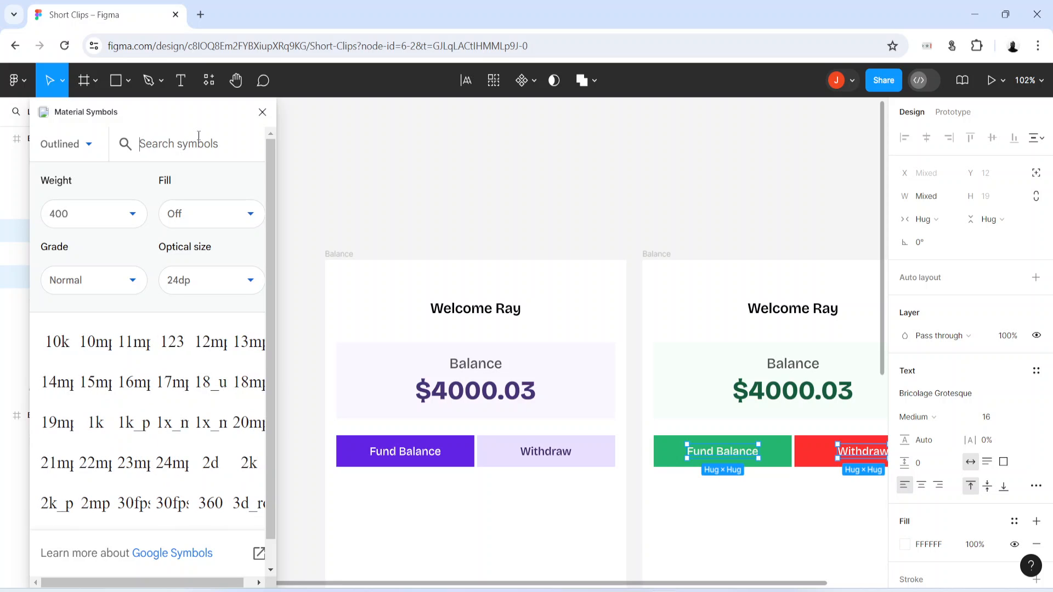
{"action": "type", "text": "plus"}
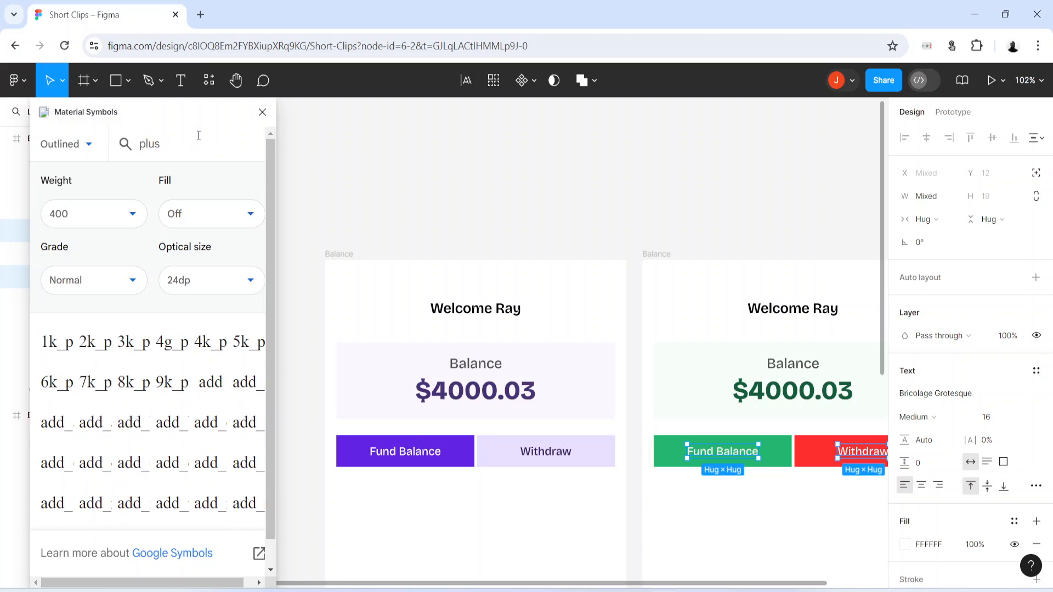
Step: Re-enter the search term in the Material Symbols plugin and clear the search
{"action": "key", "text": "BackSpace"}
{"action": "key", "text": "BackSpace"}
{"action": "key", "text": "BackSpace"}
{"action": "key", "text": "BackSpace"}
{"action": "type", "text": "plu"}
{"action": "key", "text": "BackSpace"}
{"action": "key", "text": "BackSpace"}
{"action": "key", "text": "BackSpace"}
{"action": "key", "text": "BackSpace"}
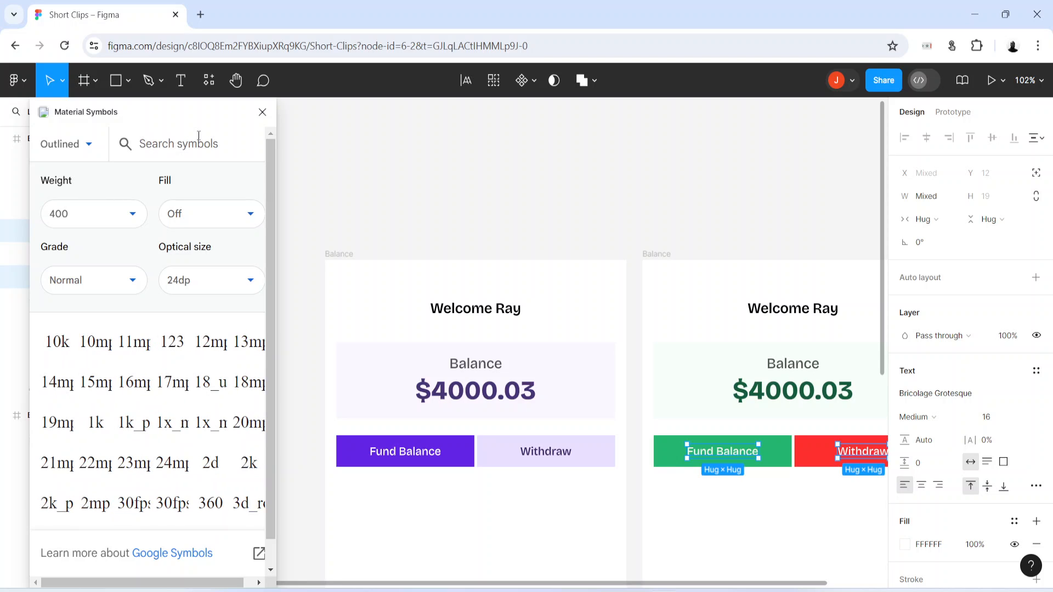
Step: Deselect the button labels and move the Material Symbols window clear of the purple Balance screen
{"action": "left_click", "coordinate": [696, 325]}
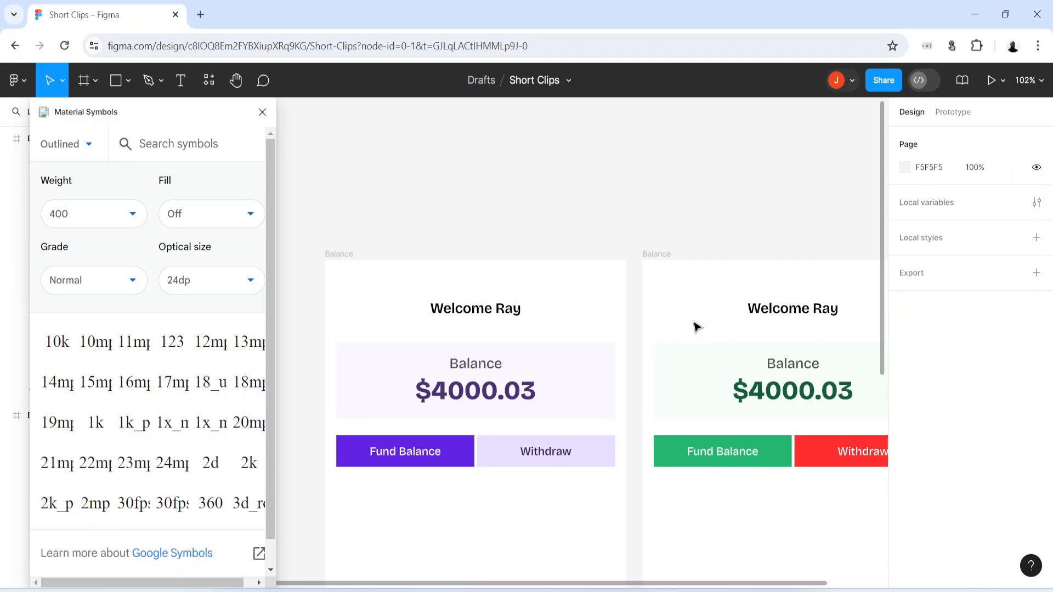
{"action": "left_click_drag", "start_coordinate": [701, 191], "coordinate": [637, 250]}
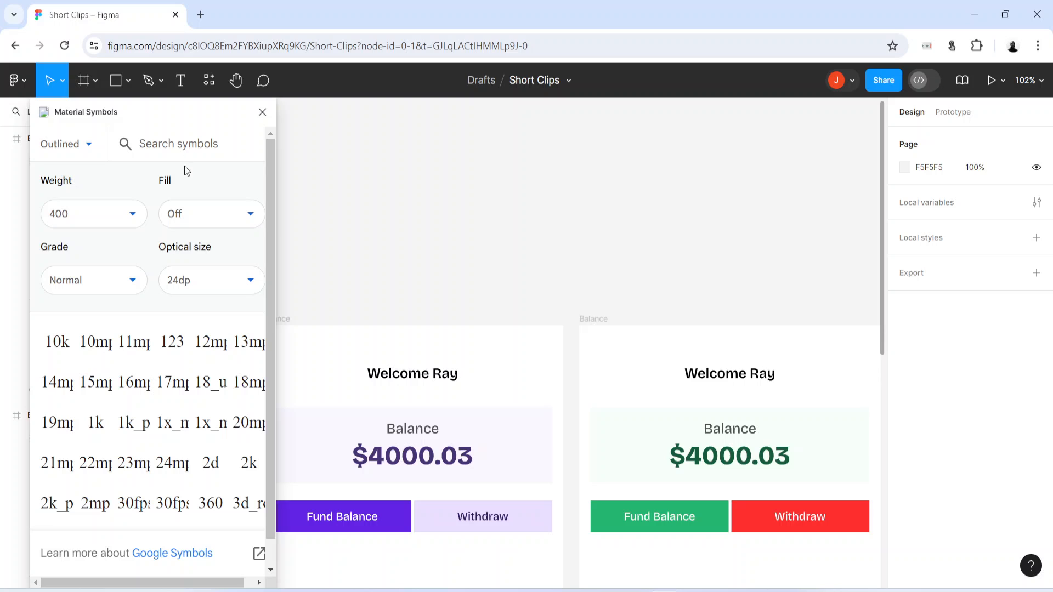
{"action": "left_click_drag", "start_coordinate": [233, 107], "coordinate": [214, 126]}
{"action": "key", "text": "ctrl+/"}
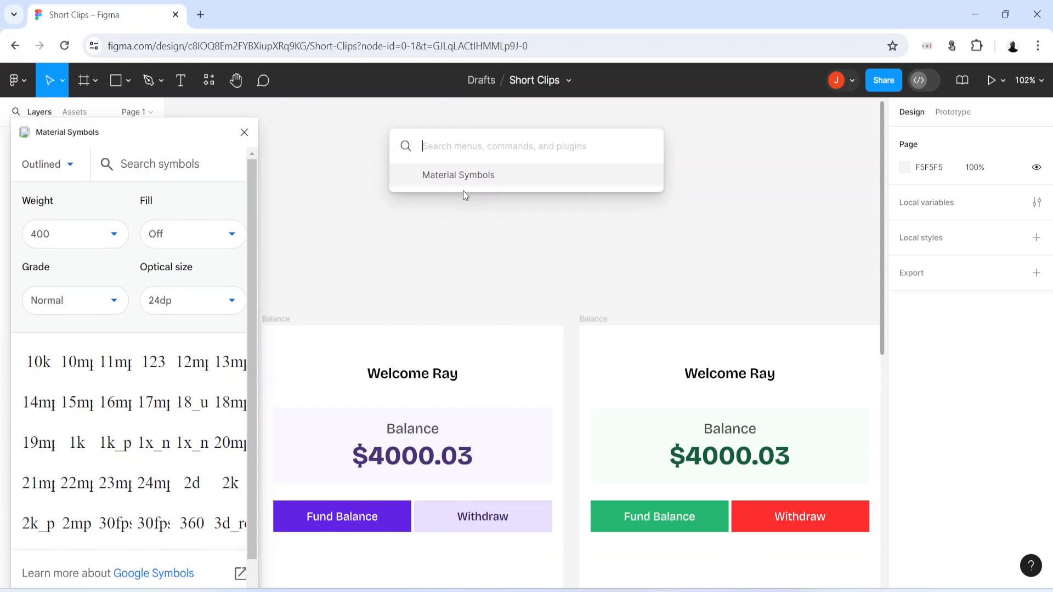
{"action": "type", "text": "hero"}
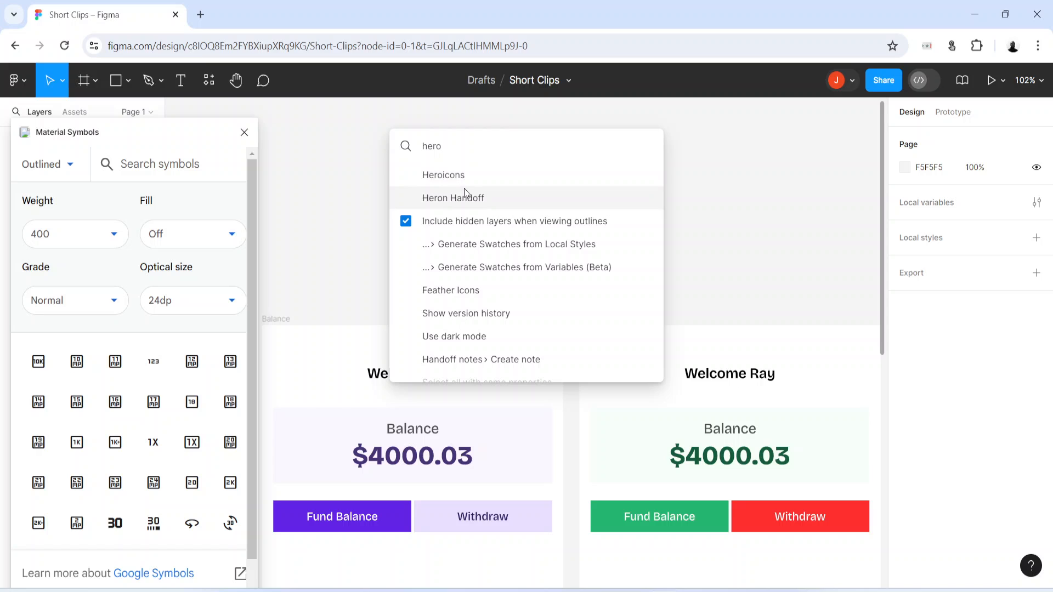
{"action": "left_click", "coordinate": [286, 224]}
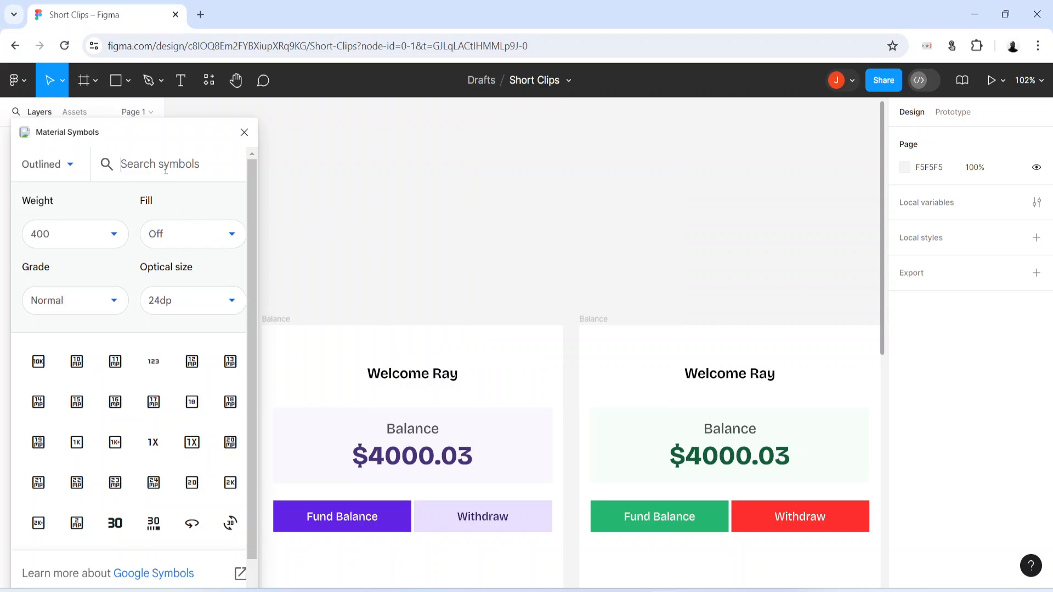
Step: Search Material Symbols for "plus", insert the plain plus icon and place it just above the purple Balance screen
{"action": "type", "text": "plus"}
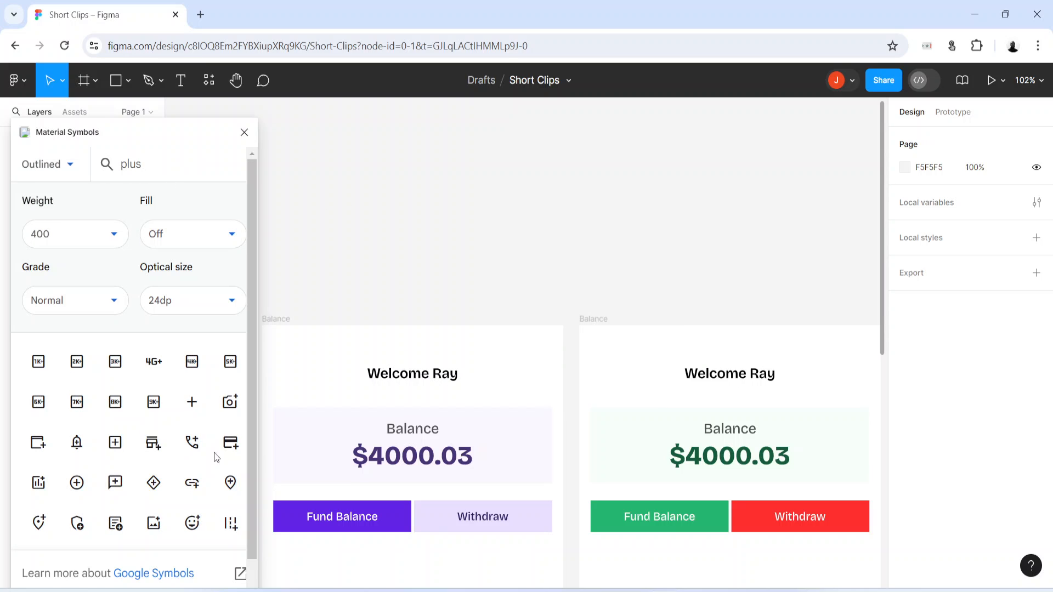
{"action": "left_click", "coordinate": [192, 402]}
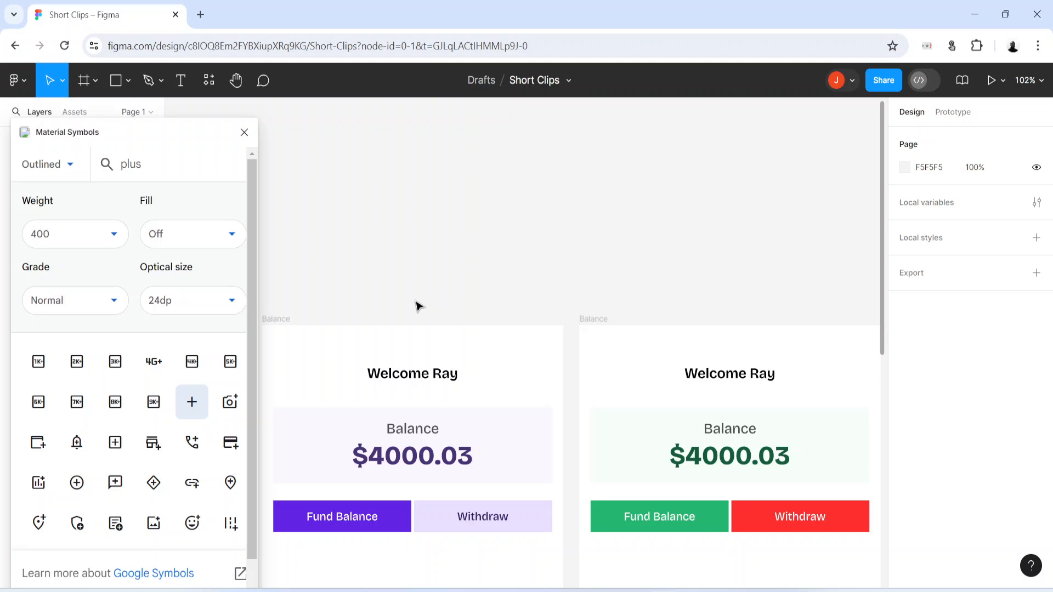
{"action": "left_click_drag", "start_coordinate": [199, 134], "coordinate": [288, 147]}
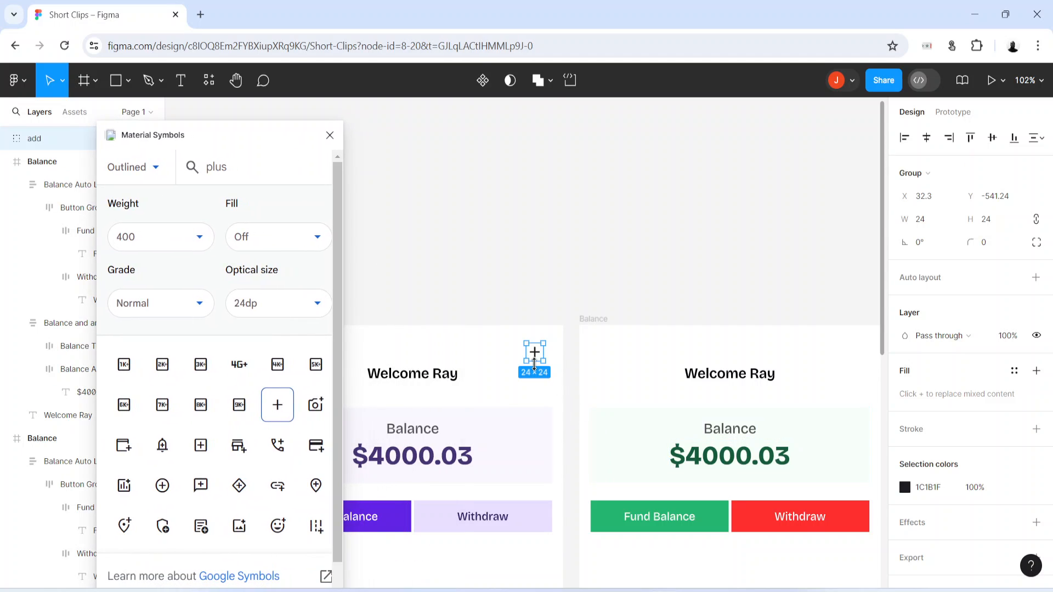
{"action": "left_click_drag", "start_coordinate": [536, 362], "coordinate": [525, 316]}
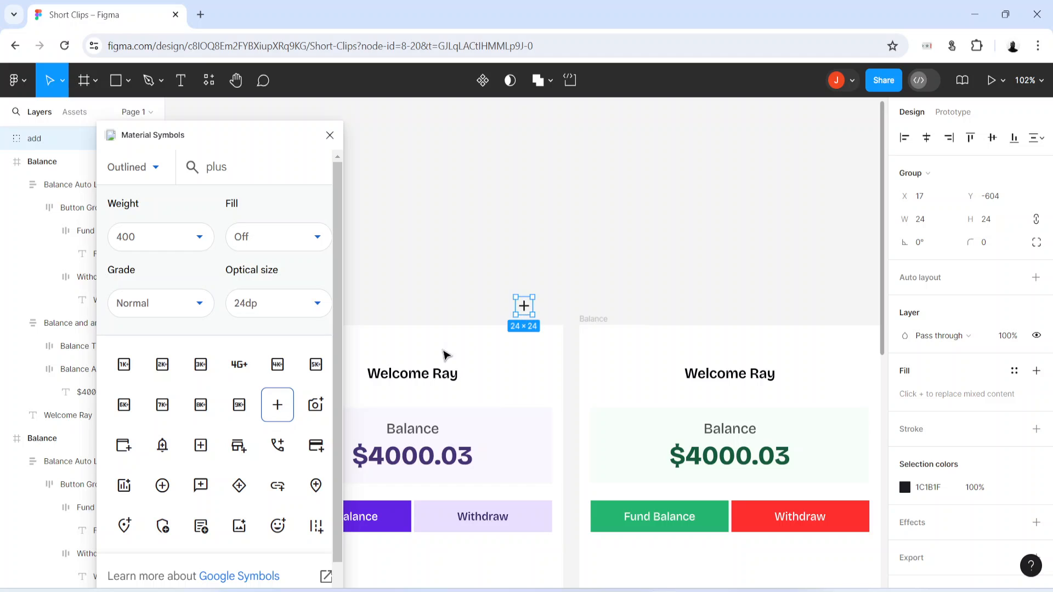
Step: Set the plus icon's optical size to 20dp and deselect it
{"action": "left_click", "coordinate": [275, 303]}
{"action": "left_click", "coordinate": [269, 341]}
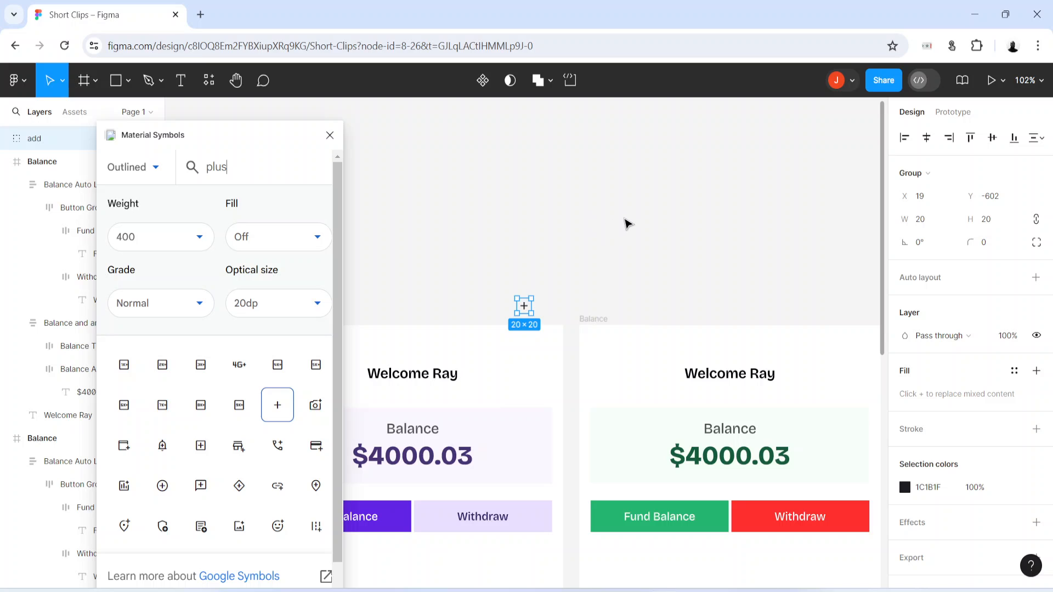
{"action": "left_click", "coordinate": [629, 225]}
Step: Search Material Symbols for "minu", insert the plain minus icon at 20dp and close the plugin
{"action": "double_click", "coordinate": [216, 177]}
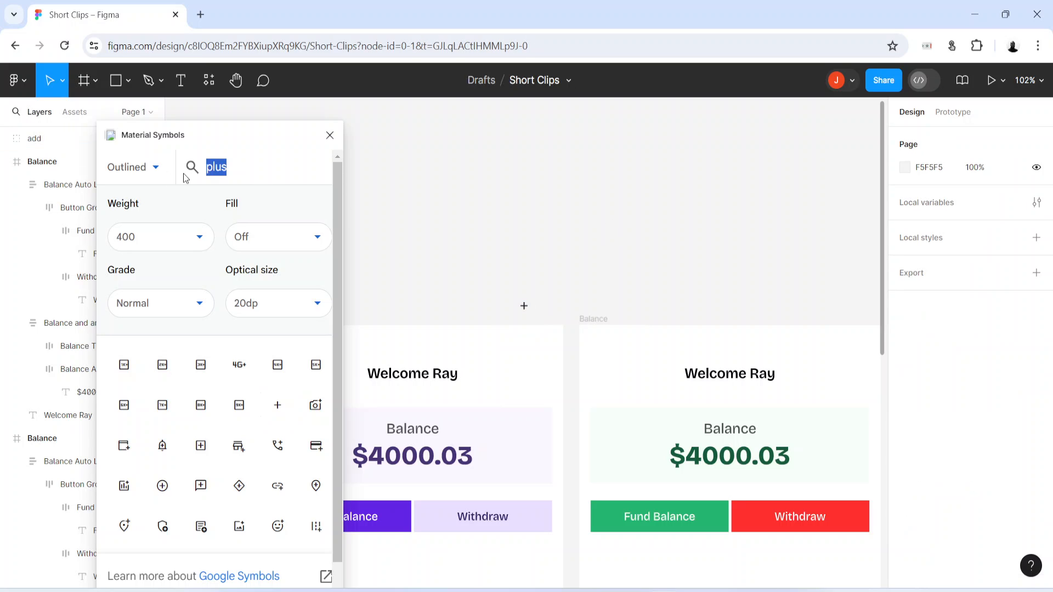
{"action": "type", "text": "minu"}
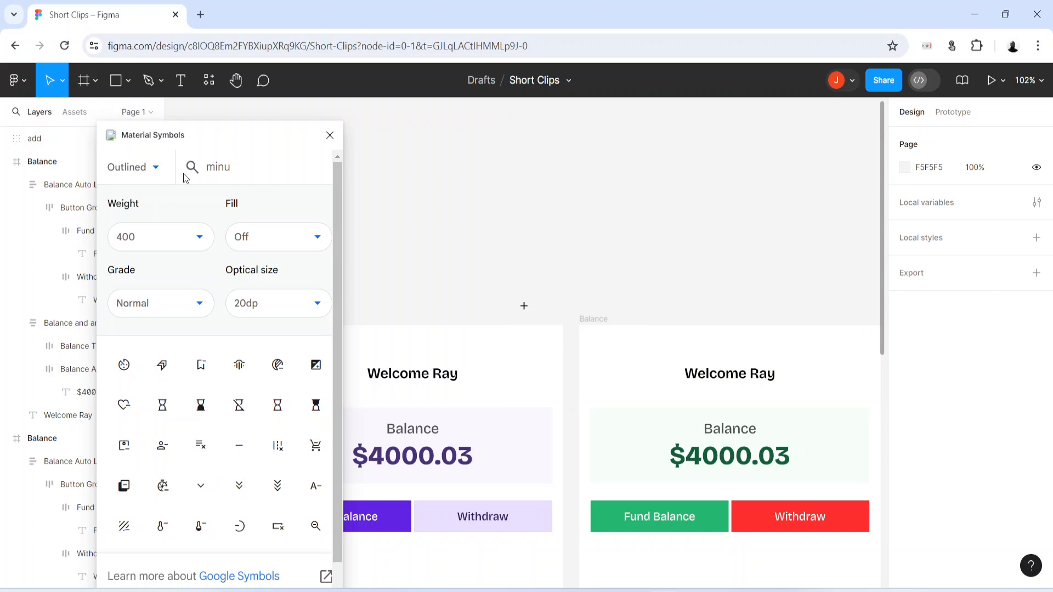
{"action": "left_click", "coordinate": [239, 445]}
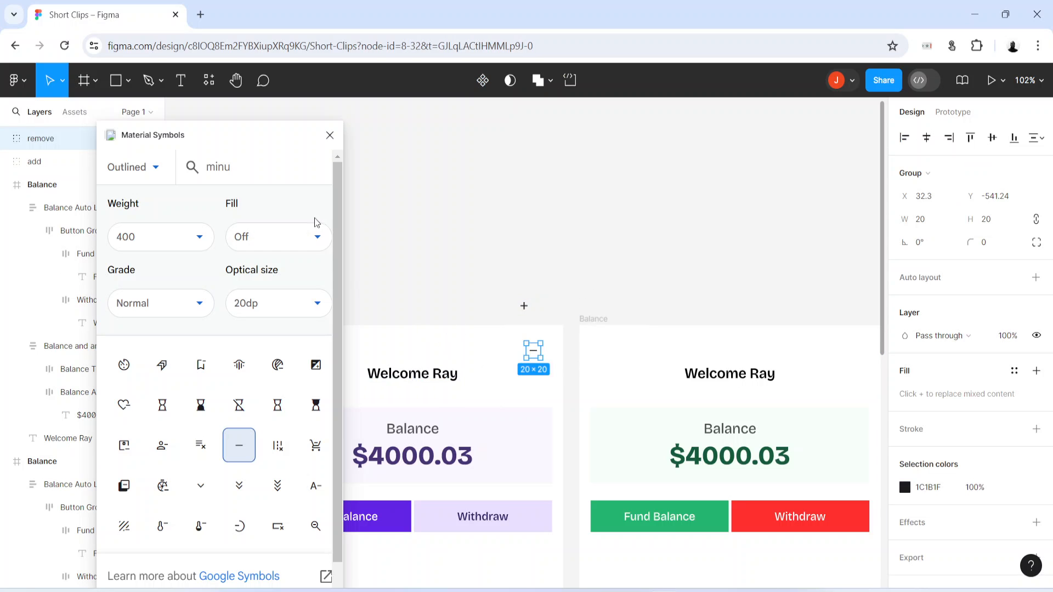
{"action": "left_click", "coordinate": [282, 303]}
{"action": "left_click", "coordinate": [282, 303]}
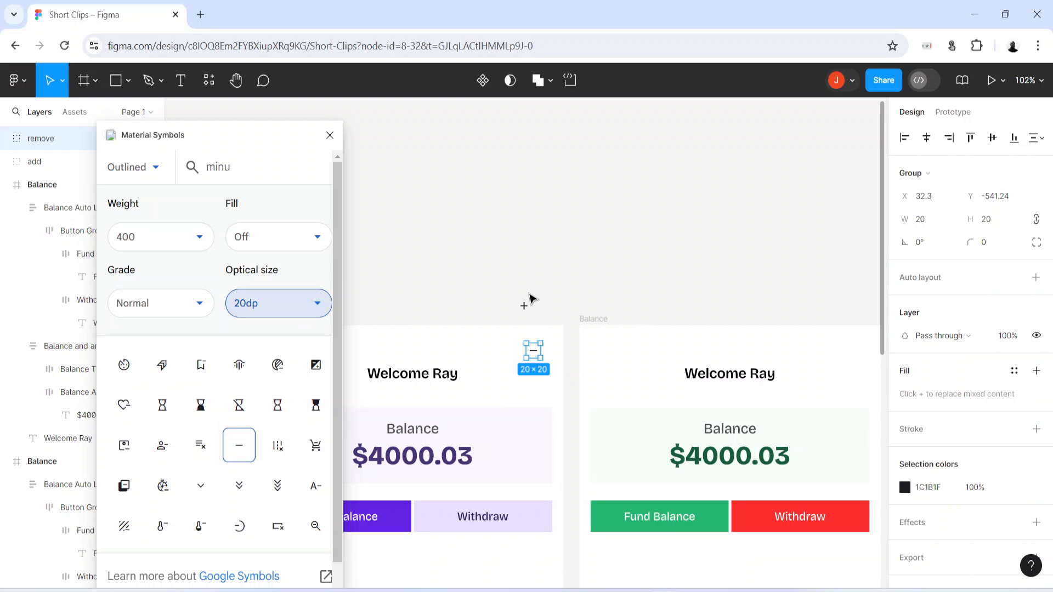
{"action": "left_click", "coordinate": [330, 135]}
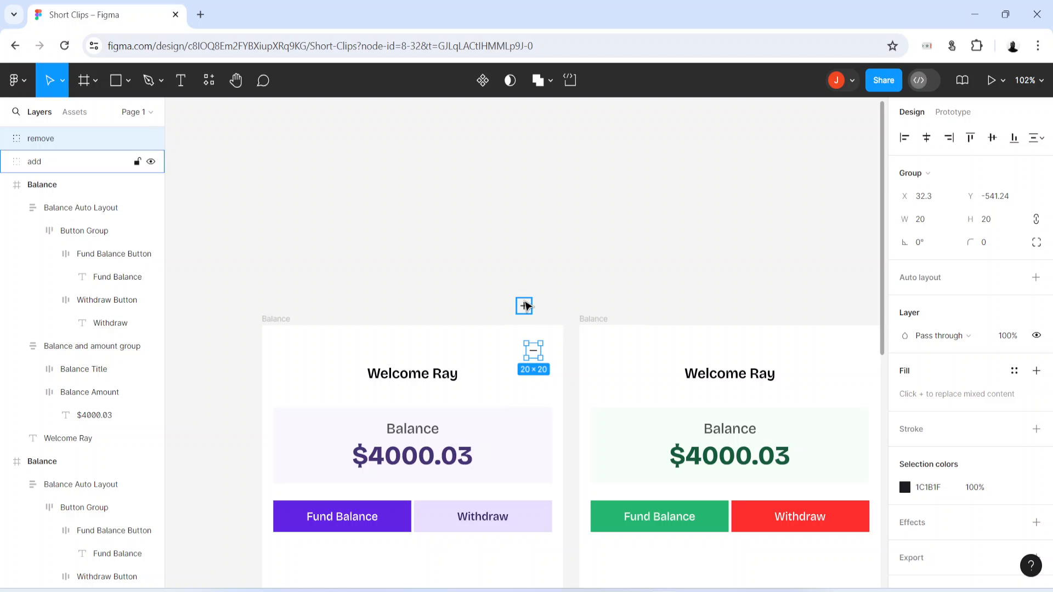
Step: Place the plus icon after the label in the purple Fund Balance button and set its color to FFFFFF
{"action": "left_click_drag", "start_coordinate": [525, 306], "coordinate": [387, 535]}
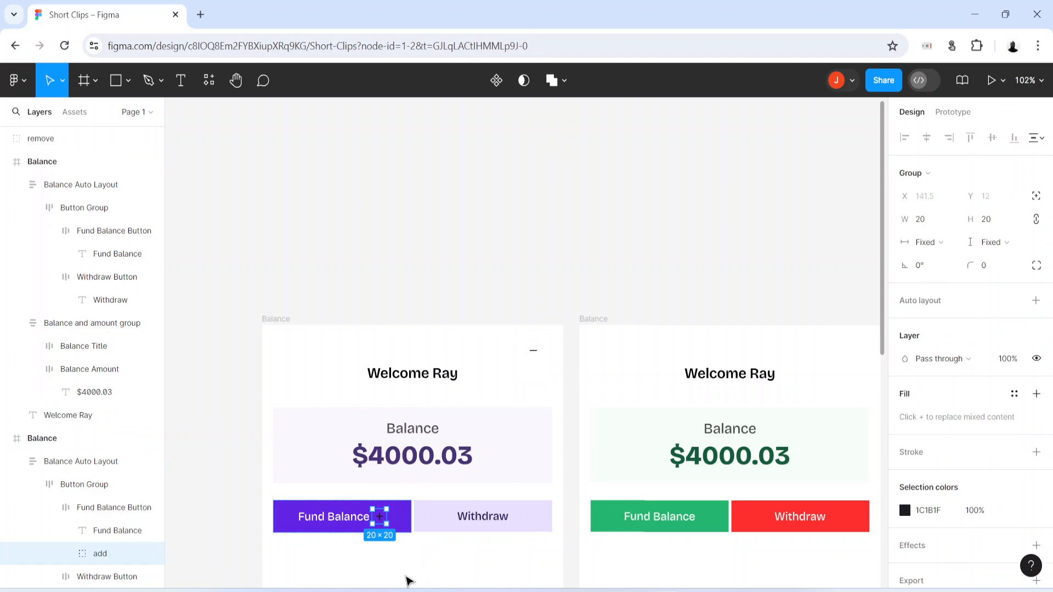
{"action": "left_click", "coordinate": [904, 510]}
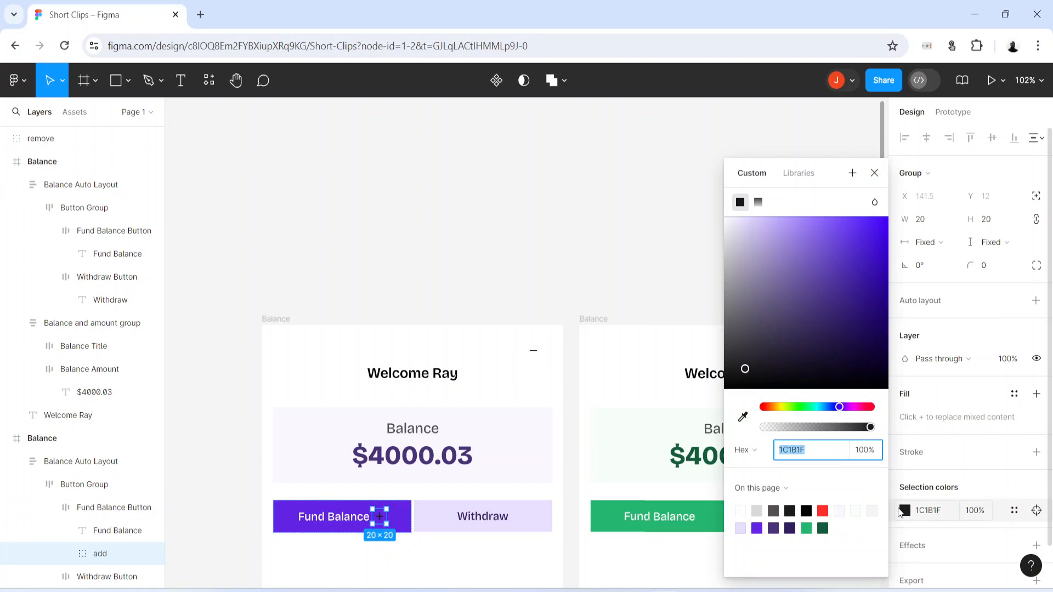
{"action": "type", "text": "ffffff"}
{"action": "key", "text": "Return"}
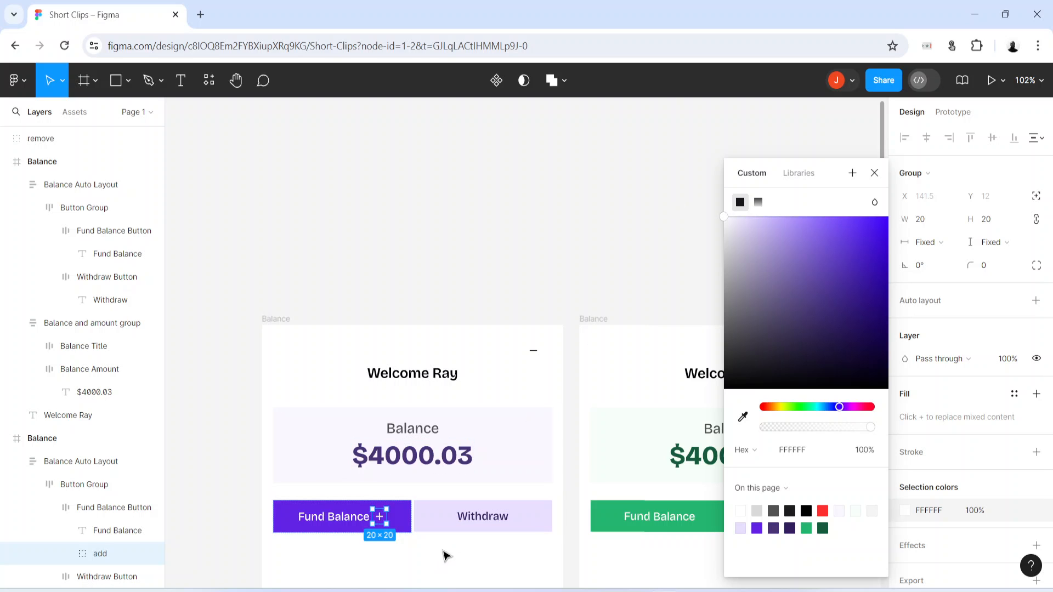
{"action": "scroll", "coordinate": [332, 306], "scroll_direction": "down", "scroll_amount": 5}
{"action": "left_click", "coordinate": [390, 498]}
Step: Move the plus icon in front of the Fund Balance label on the purple button
{"action": "scroll", "coordinate": [393, 499], "scroll_direction": "up", "scroll_amount": 8}
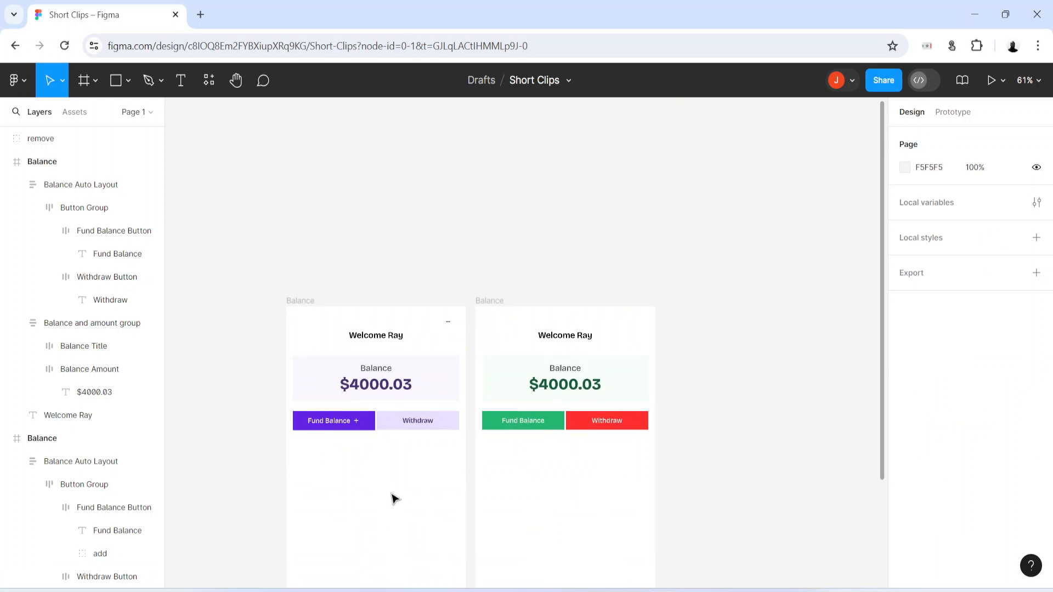
{"action": "left_click_drag", "start_coordinate": [323, 382], "coordinate": [554, 456]}
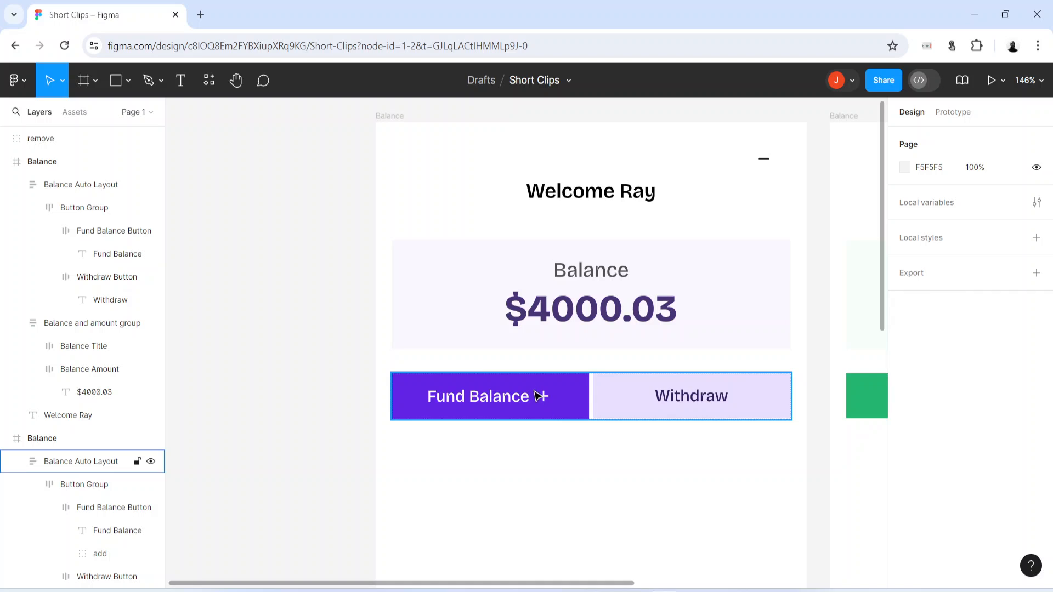
{"action": "double_click", "coordinate": [544, 399]}
{"action": "double_click", "coordinate": [544, 399]}
{"action": "left_click", "coordinate": [543, 397]}
{"action": "left_click_drag", "start_coordinate": [543, 397], "coordinate": [437, 397]}
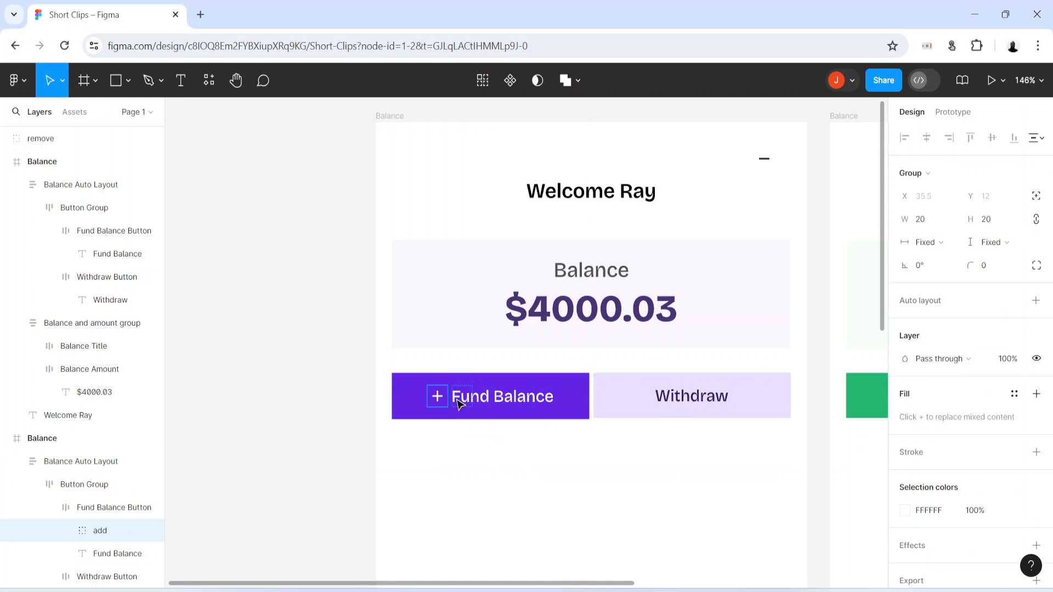
{"action": "left_click", "coordinate": [454, 507]}
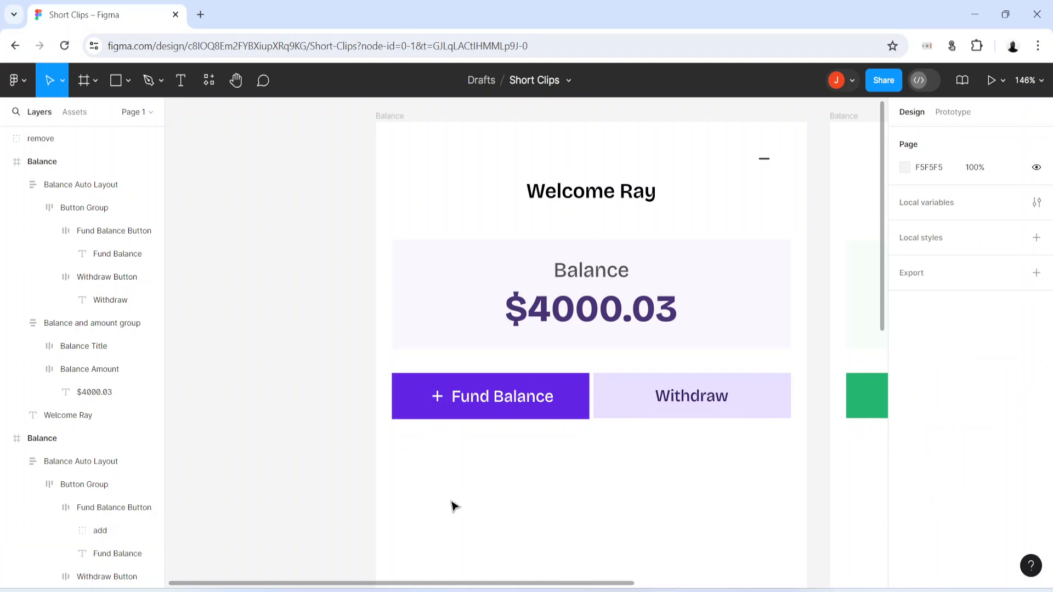
Step: Place the minus icon before the label in the light purple Withdraw button and set its color to 190B43
{"action": "left_click", "coordinate": [767, 162]}
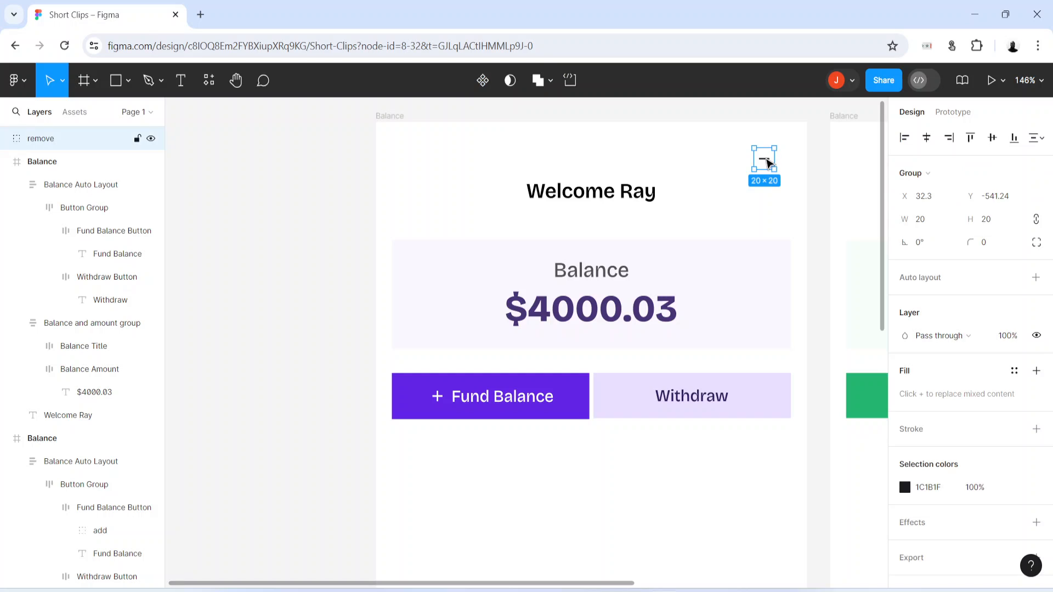
{"action": "left_click_drag", "start_coordinate": [768, 163], "coordinate": [651, 422]}
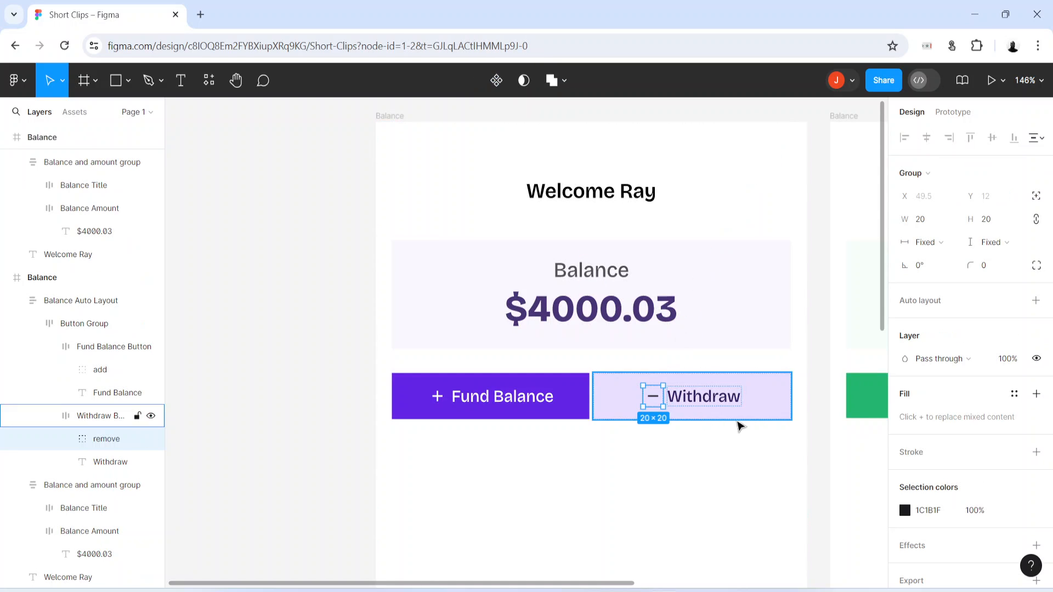
{"action": "left_click", "coordinate": [905, 510]}
{"action": "left_click_drag", "start_coordinate": [769, 254], "coordinate": [694, 208]}
{"action": "left_click_drag", "start_coordinate": [803, 237], "coordinate": [862, 350]}
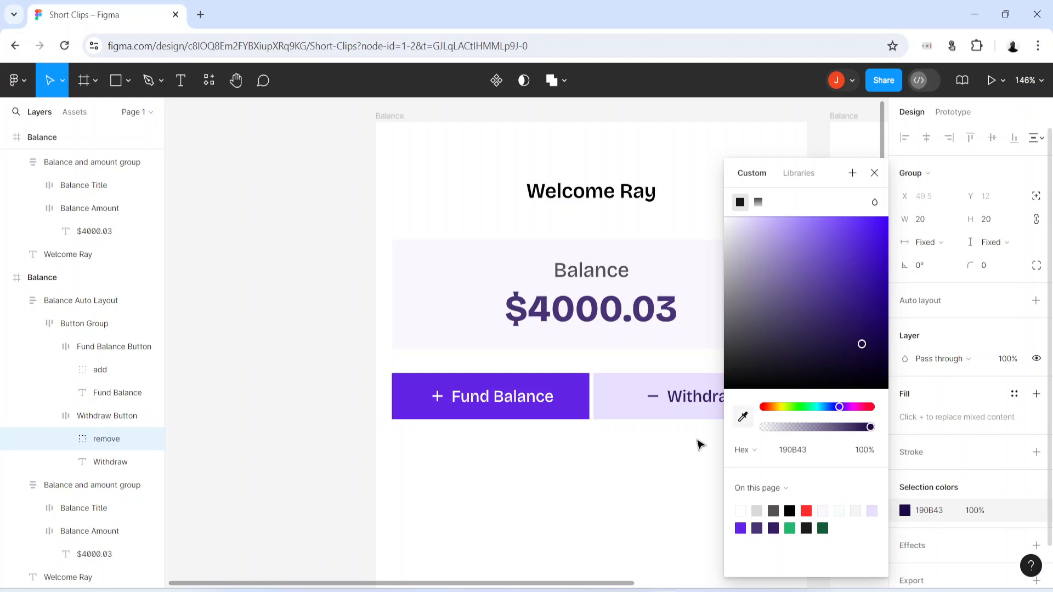
{"action": "left_click", "coordinate": [698, 442]}
Step: Select the minus icon in the Withdraw button and search the Material Symbols plugin for "arrow"
{"action": "left_click", "coordinate": [654, 399]}
{"action": "double_click", "coordinate": [654, 399]}
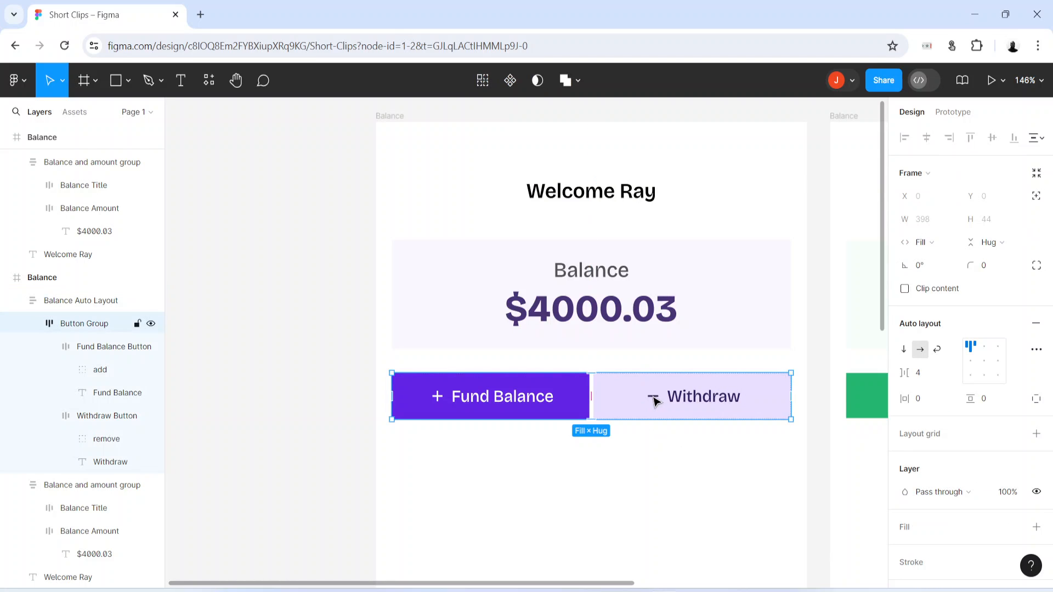
{"action": "double_click", "coordinate": [654, 400]}
{"action": "double_click", "coordinate": [655, 402]}
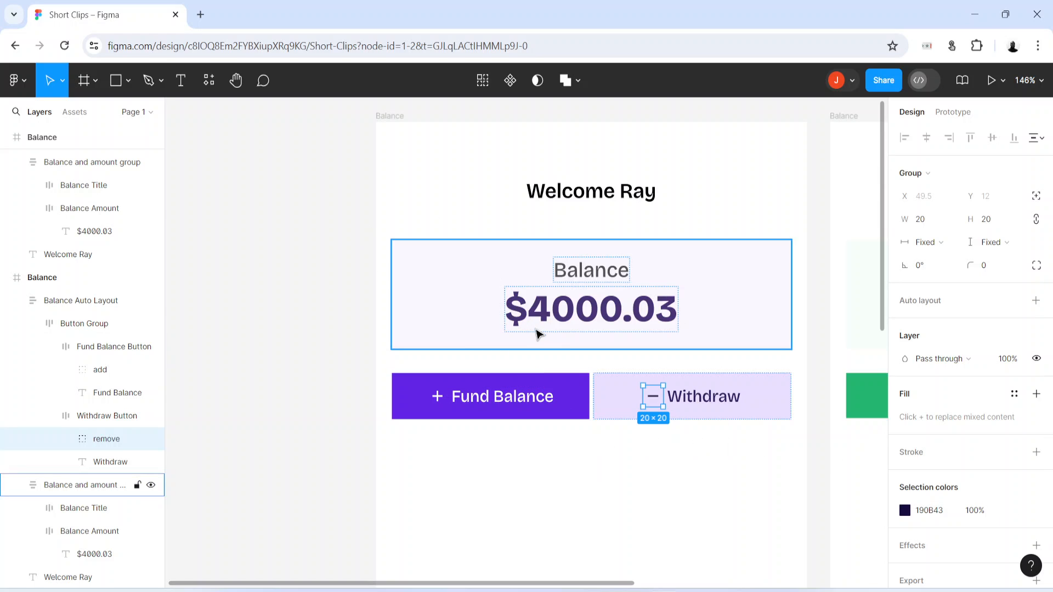
{"action": "key", "text": "ctrl+slash"}
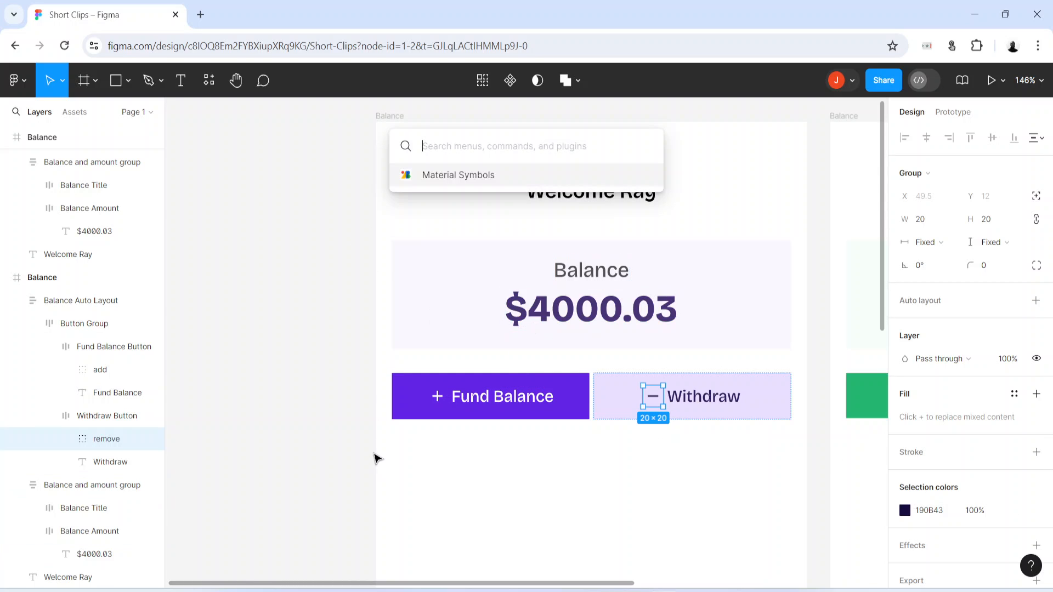
{"action": "left_click", "coordinate": [449, 183]}
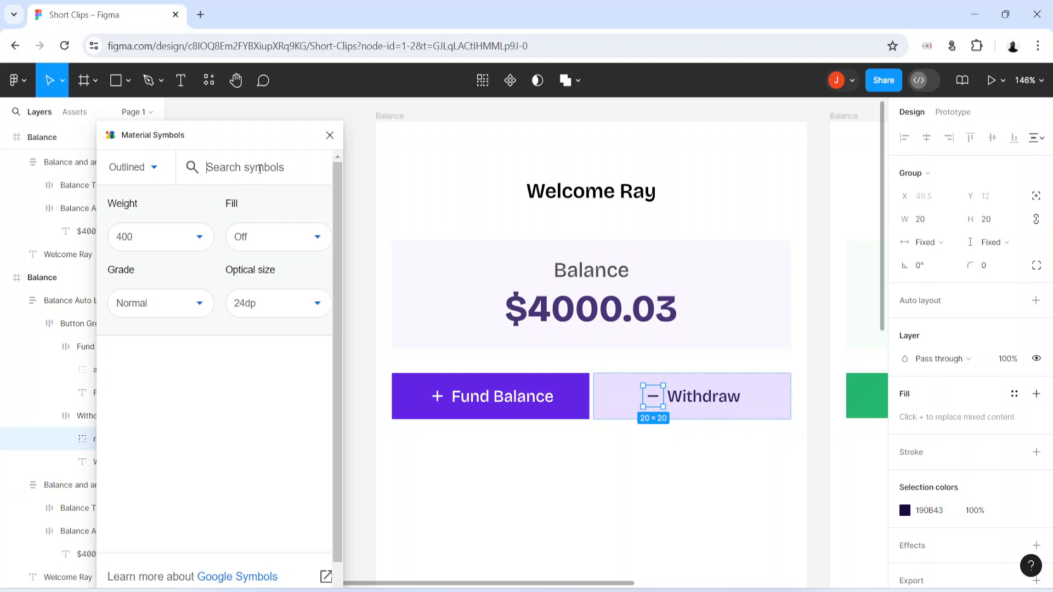
{"action": "type", "text": "arrow"}
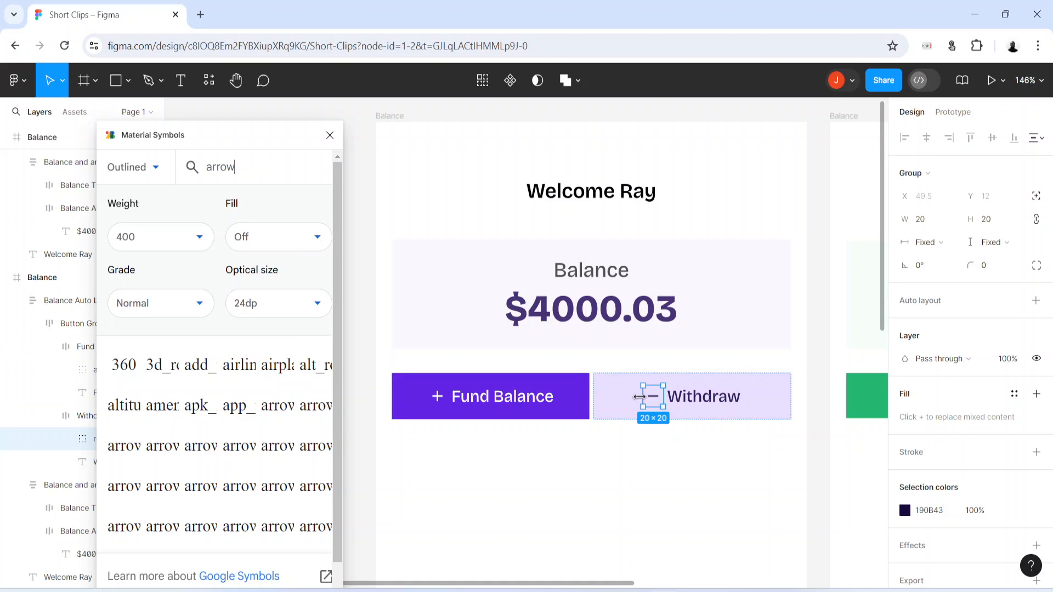
Step: Move the plus and minus icons behind the Fund Balance and Withdraw labels on the purple Balance screen
{"action": "left_click", "coordinate": [437, 396]}
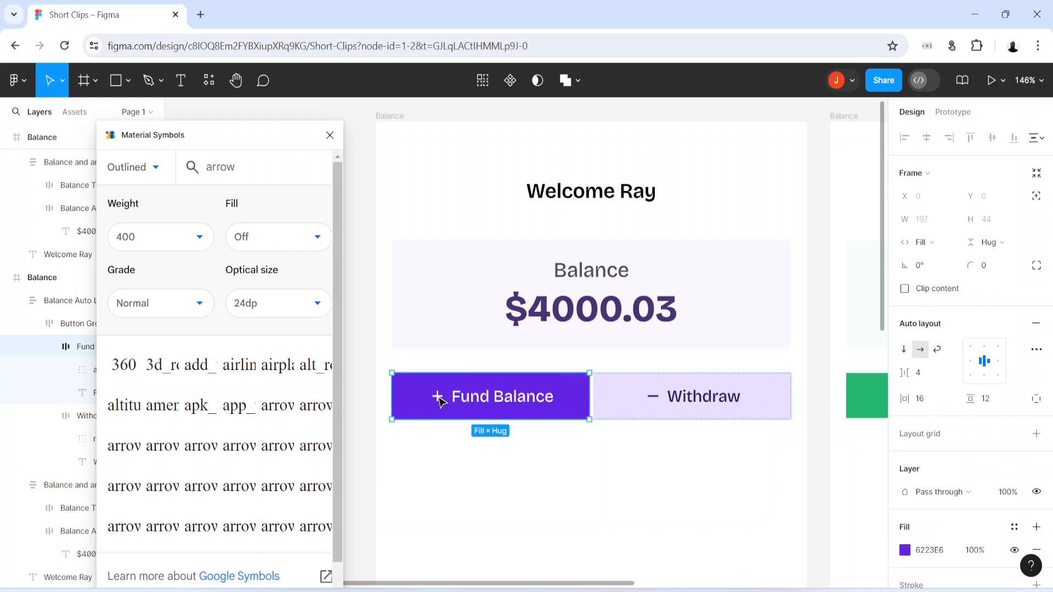
{"action": "left_click", "coordinate": [437, 396]}
{"action": "left_click_drag", "start_coordinate": [491, 396], "coordinate": [541, 395]}
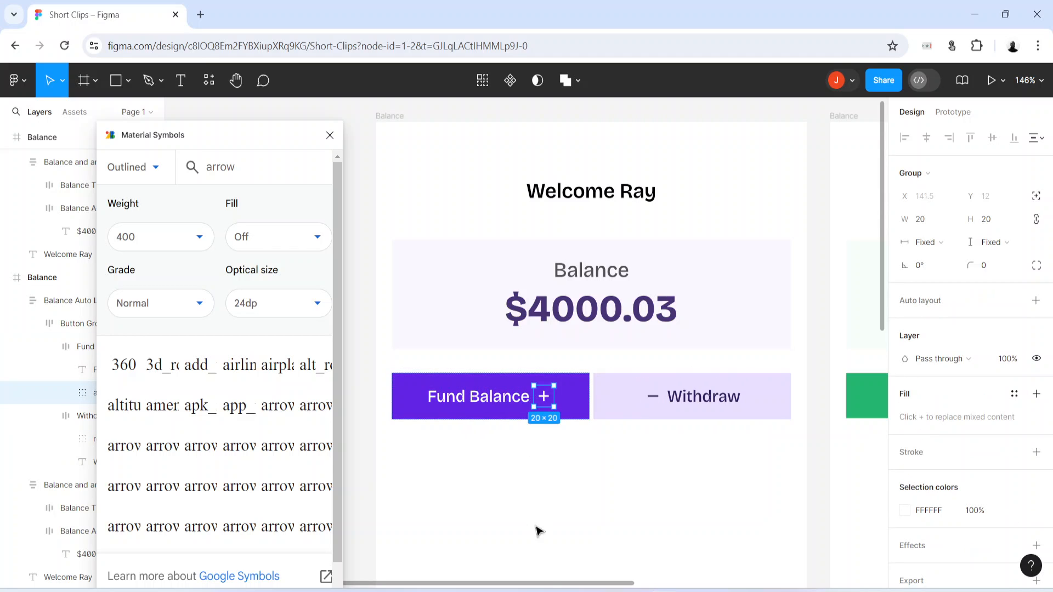
{"action": "left_click_drag", "start_coordinate": [656, 403], "coordinate": [732, 397]}
{"action": "left_click", "coordinate": [716, 487]}
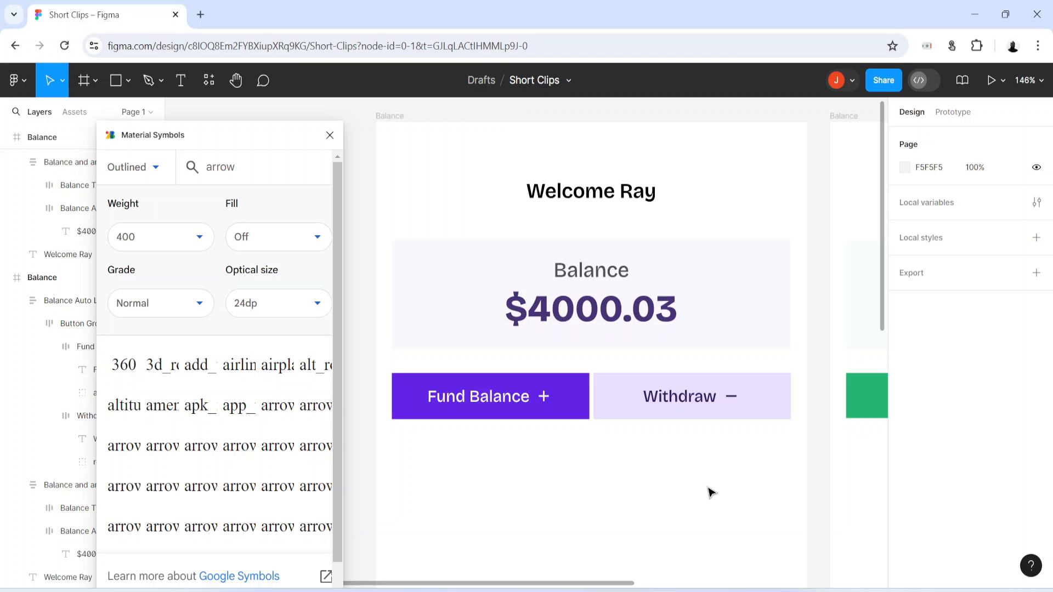
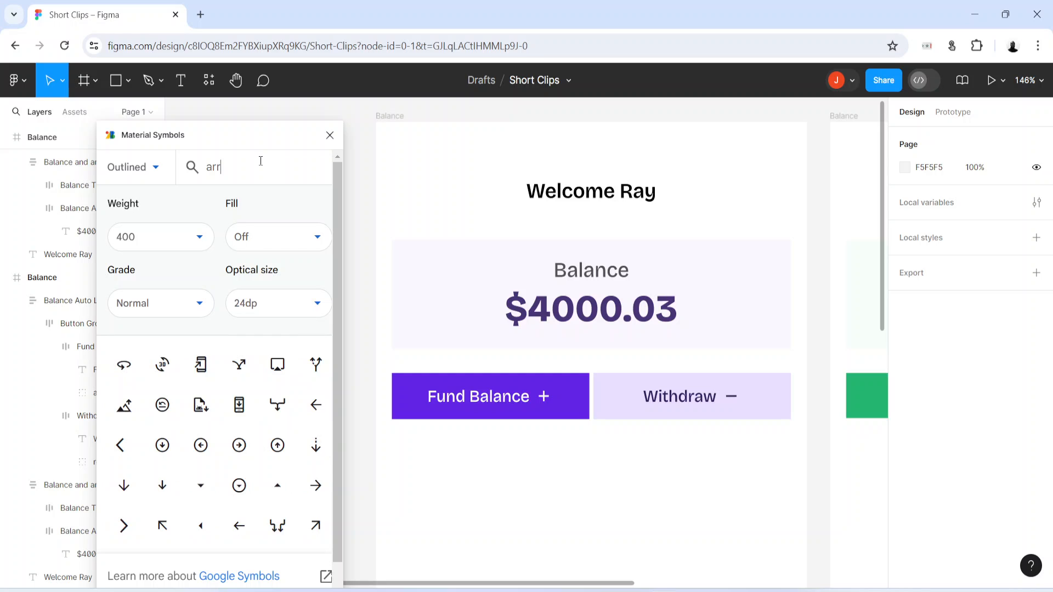
Step: Search Material Symbols for "arro", insert the 20dp outlined outward arrow icon and place it in the empty space below the buttons
{"action": "key", "text": "BackSpace"}
{"action": "key", "text": "BackSpace"}
{"action": "key", "text": "BackSpace"}
{"action": "key", "text": "BackSpace"}
{"action": "type", "text": "arro"}
{"action": "scroll", "coordinate": [288, 496], "scroll_direction": "down", "scroll_amount": 3}
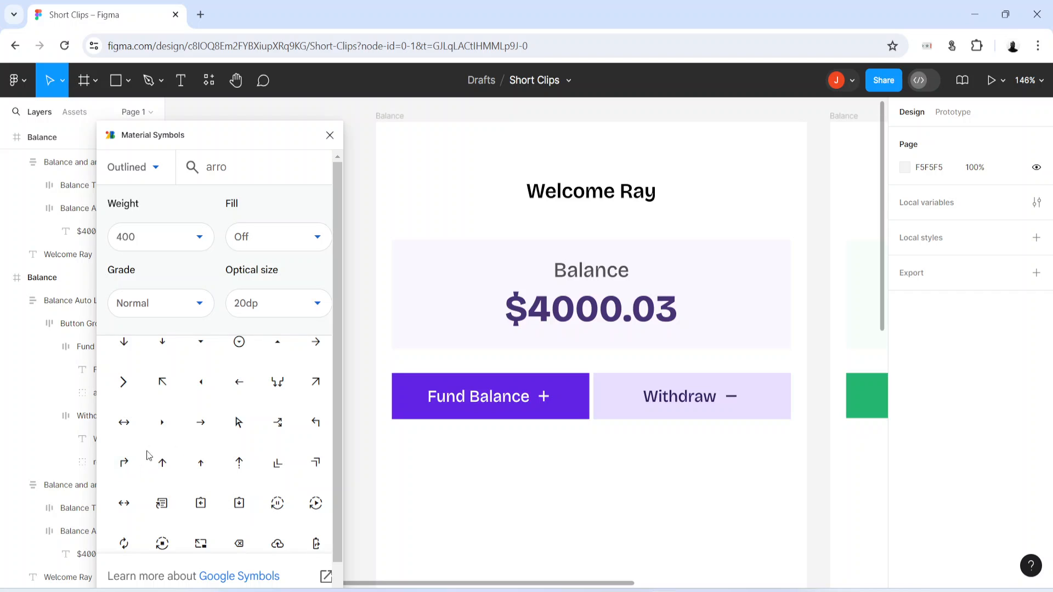
{"action": "scroll", "coordinate": [199, 465], "scroll_direction": "up", "scroll_amount": 1}
{"action": "left_click", "coordinate": [315, 457]}
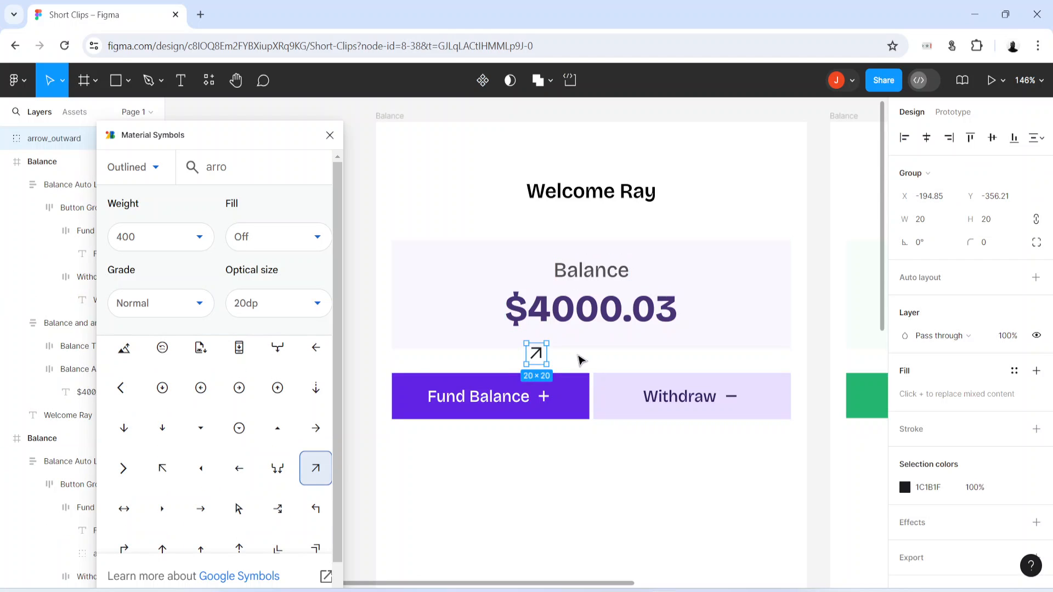
{"action": "left_click_drag", "start_coordinate": [538, 356], "coordinate": [630, 475]}
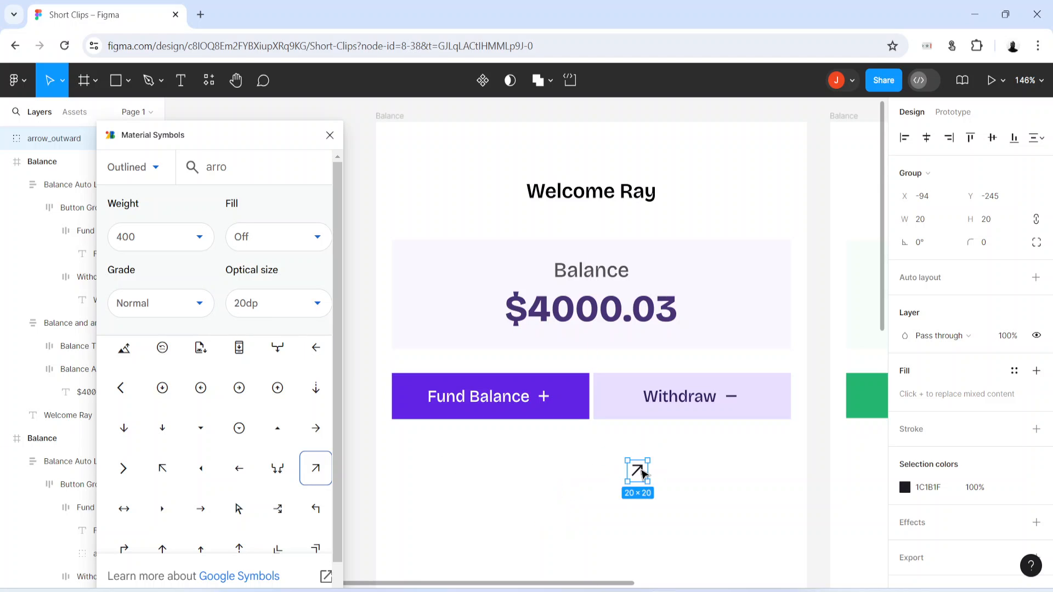
Step: Replace the minus icon in the light purple Withdraw button with a copy of the outward arrow
{"action": "right_click", "coordinate": [631, 475]}
{"action": "left_click", "coordinate": [666, 144]}
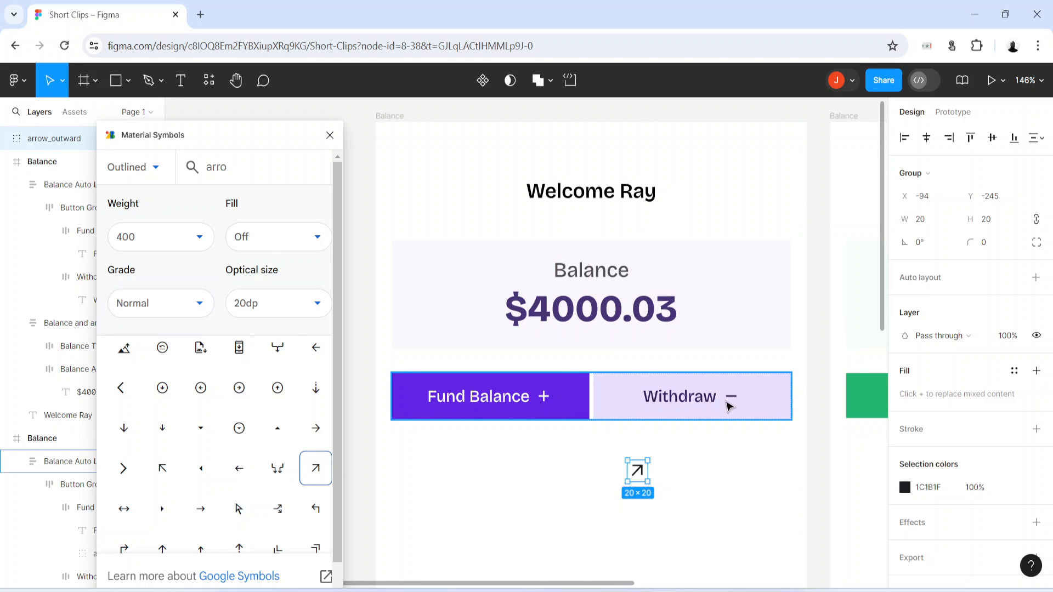
{"action": "left_click", "coordinate": [729, 402]}
{"action": "left_click", "coordinate": [731, 402]}
{"action": "left_click", "coordinate": [731, 402]}
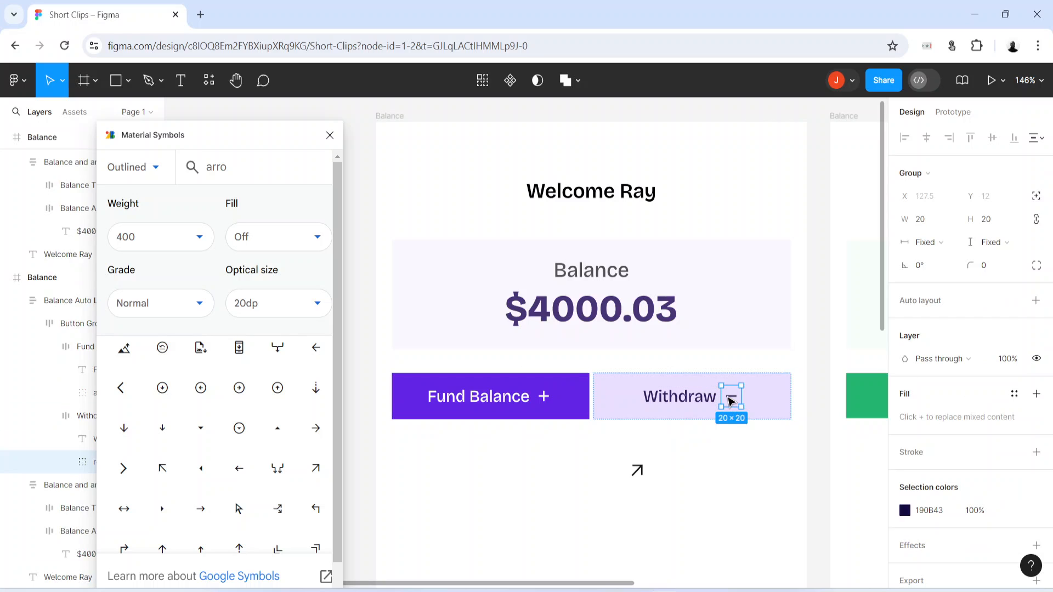
{"action": "right_click", "coordinate": [731, 402]}
{"action": "mouse_move", "coordinate": [741, 241]}
{"action": "left_click", "coordinate": [752, 197]}
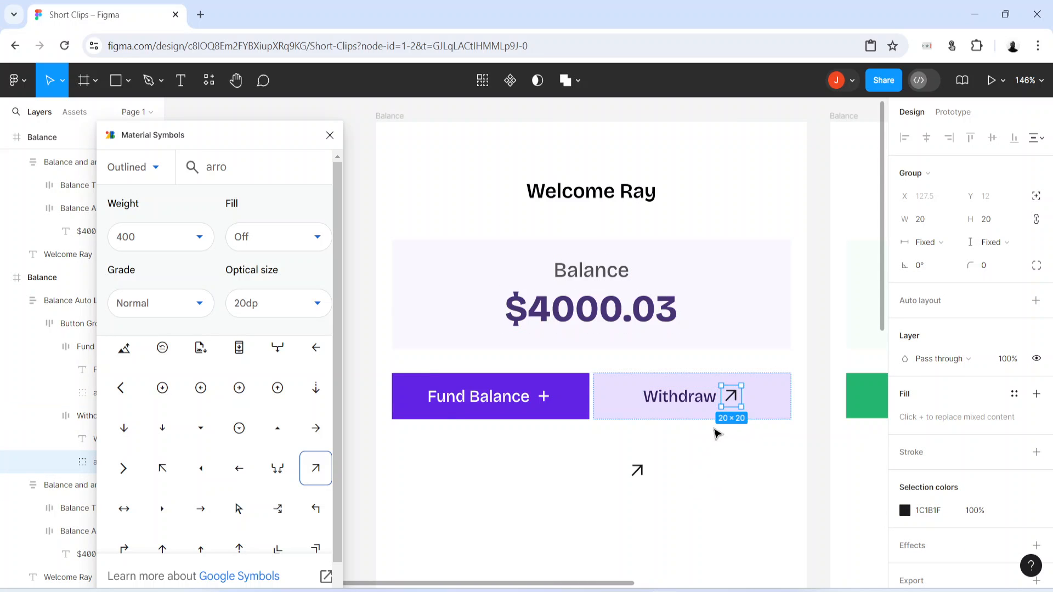
Step: Rotate the loose arrow icon below the buttons by -180 degrees
{"action": "left_click", "coordinate": [638, 472]}
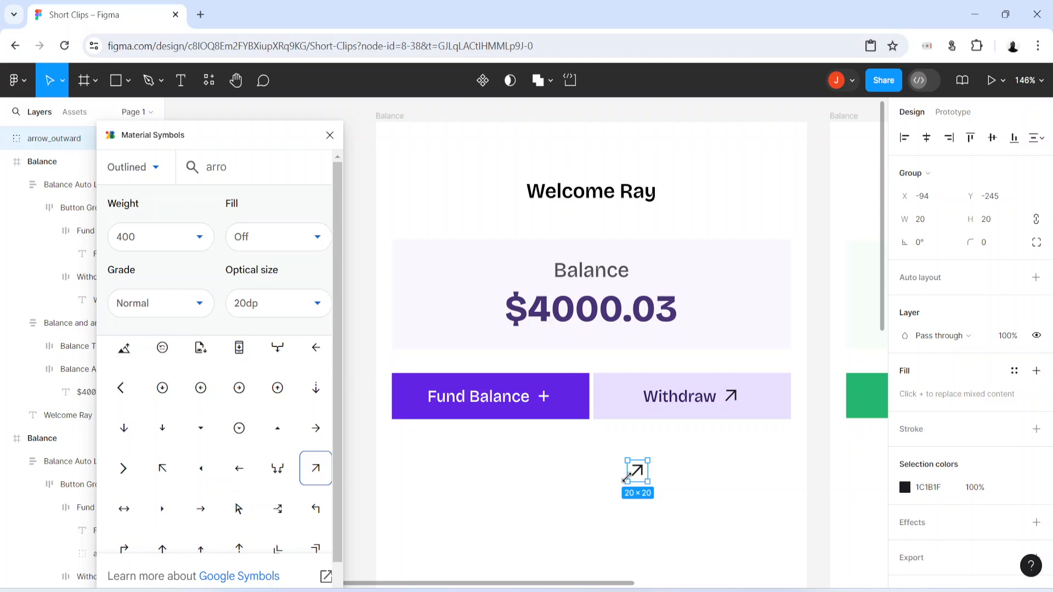
{"action": "left_click", "coordinate": [932, 242]}
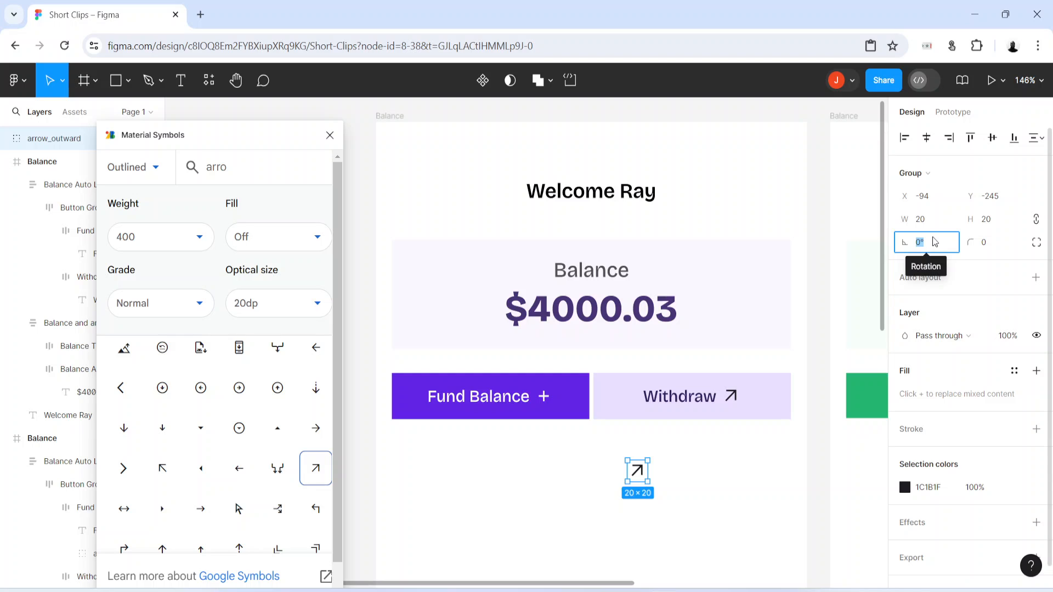
{"action": "type", "text": "-180"}
{"action": "key", "text": "Return"}
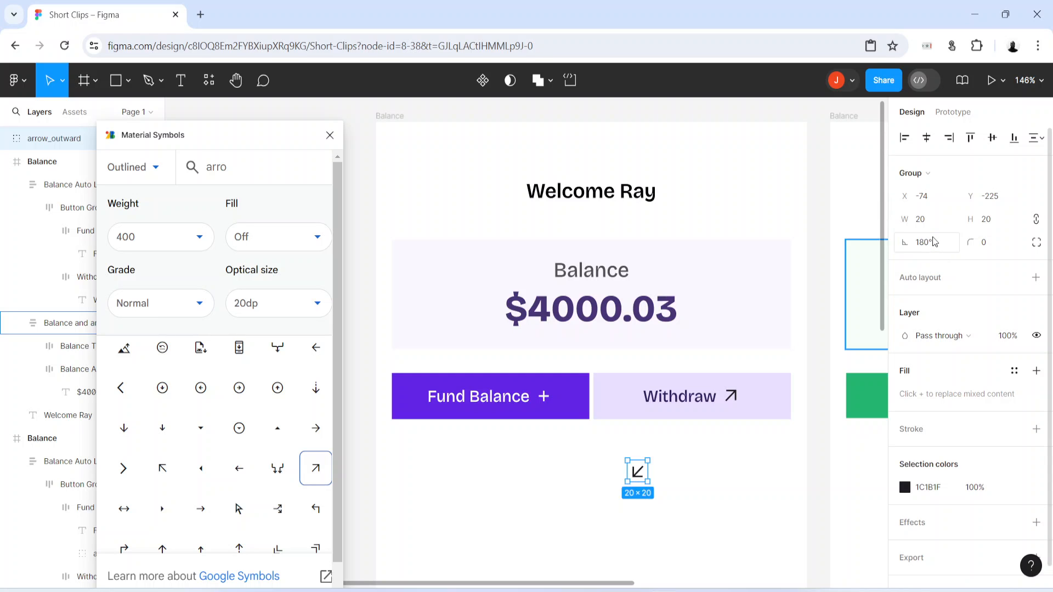
Step: Replace the plus icon in the purple Fund Balance button with a copy of the rotated arrow, and delete the loose arrow
{"action": "right_click", "coordinate": [642, 474]}
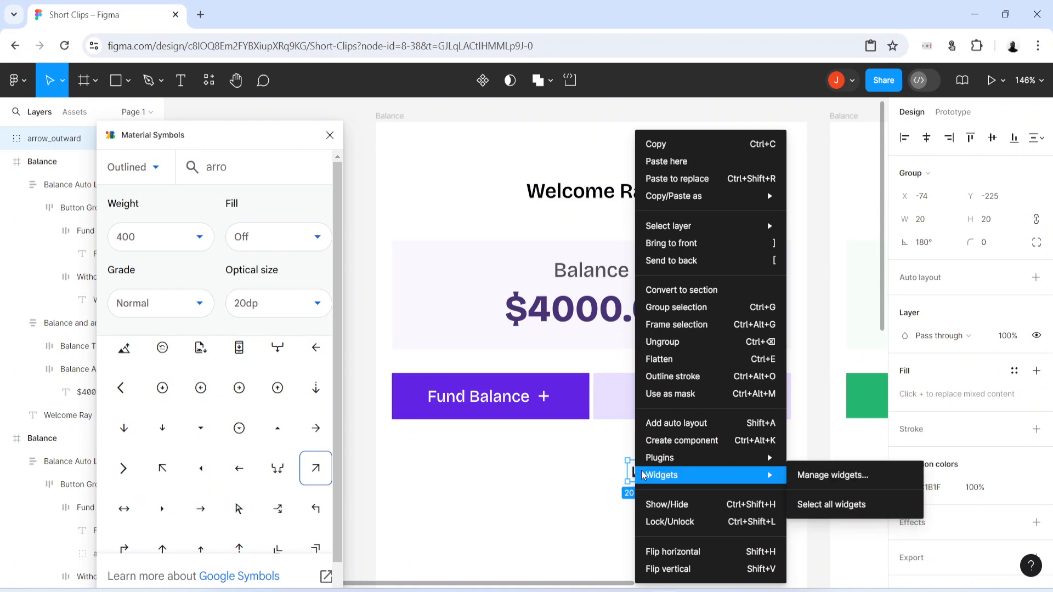
{"action": "left_click", "coordinate": [680, 143]}
{"action": "left_click", "coordinate": [543, 398]}
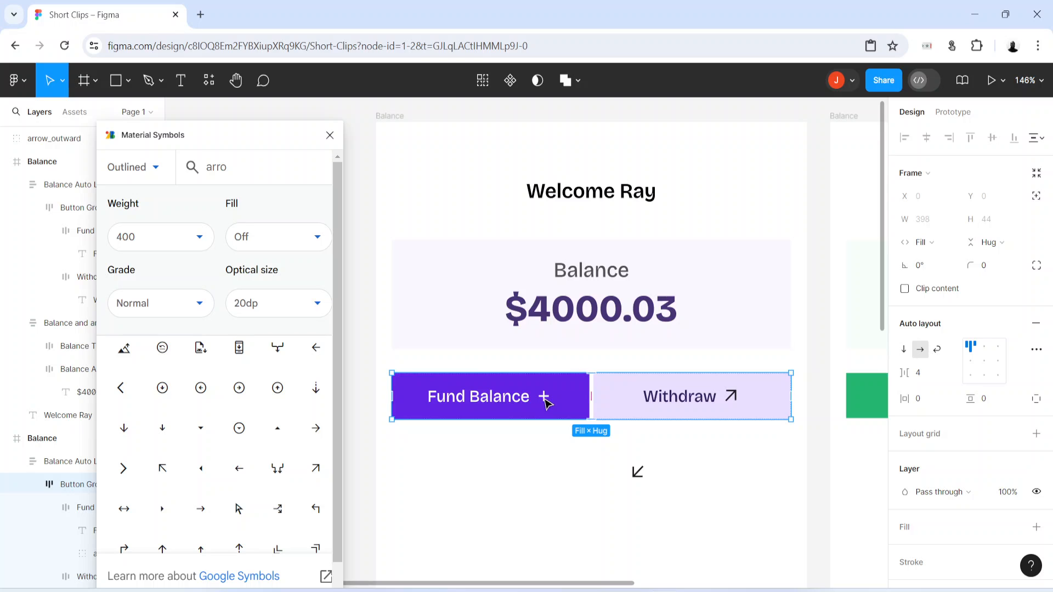
{"action": "double_click", "coordinate": [545, 400]}
{"action": "left_click", "coordinate": [545, 400]}
{"action": "left_click", "coordinate": [552, 429]}
{"action": "double_click", "coordinate": [549, 404]}
{"action": "left_click", "coordinate": [547, 402]}
{"action": "left_click", "coordinate": [546, 400]}
{"action": "right_click", "coordinate": [550, 397]}
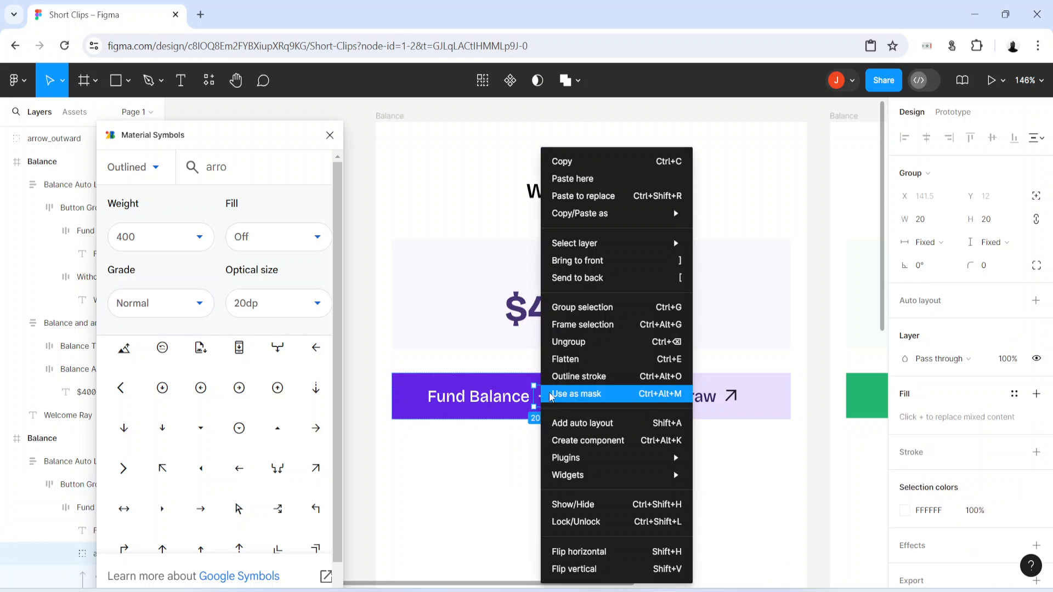
{"action": "left_click", "coordinate": [613, 196]}
{"action": "left_click", "coordinate": [636, 472]}
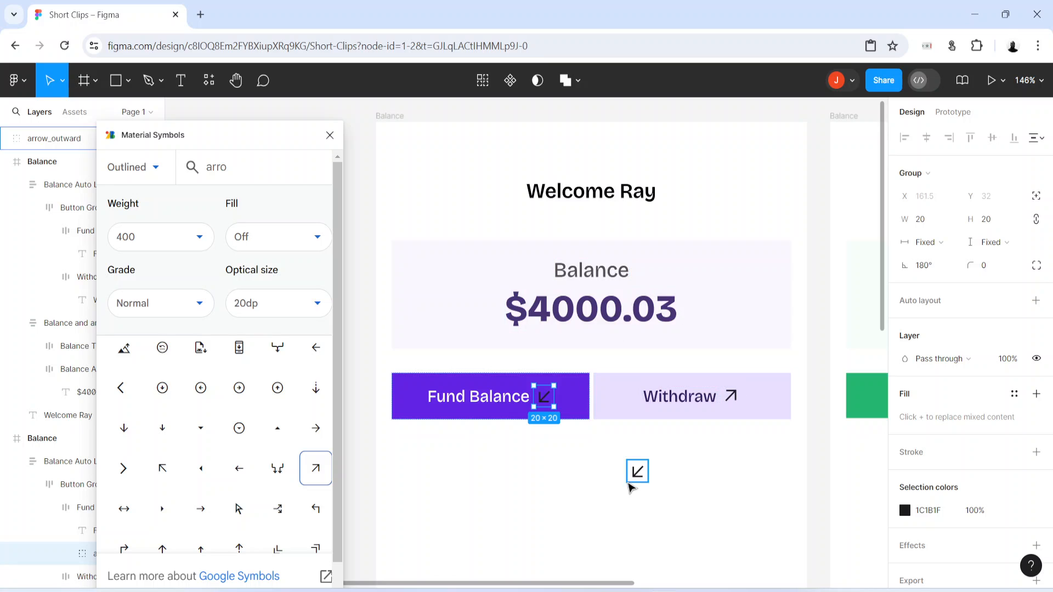
Step: Set the color of the arrow icon in the purple Fund Balance button to white
{"action": "double_click", "coordinate": [545, 405]}
{"action": "double_click", "coordinate": [544, 404]}
{"action": "double_click", "coordinate": [545, 404]}
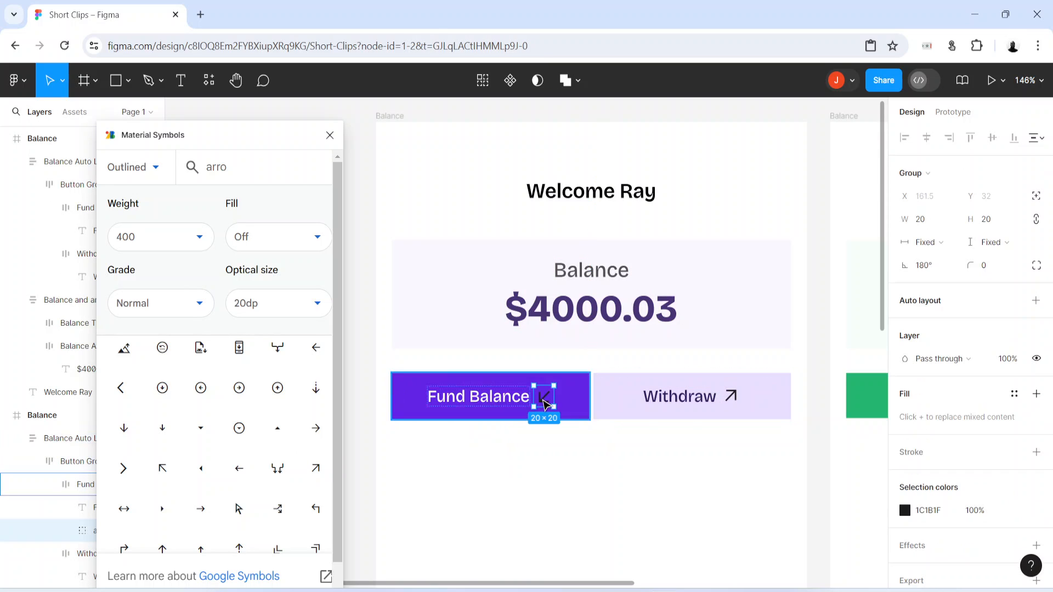
{"action": "left_click", "coordinate": [903, 512]}
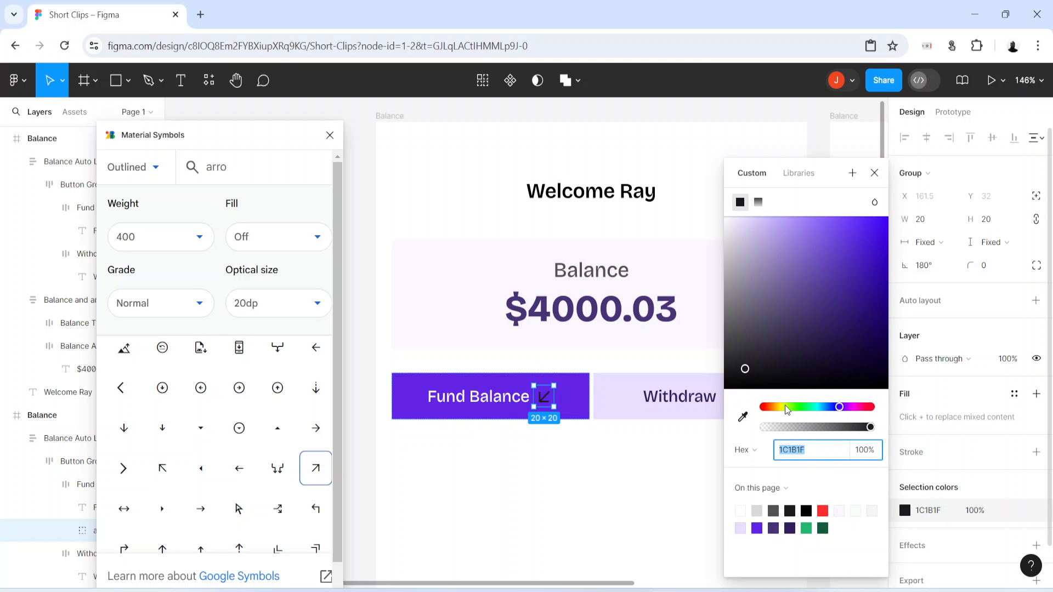
{"action": "left_click_drag", "start_coordinate": [745, 303], "coordinate": [672, 198]}
{"action": "left_click", "coordinate": [584, 508]}
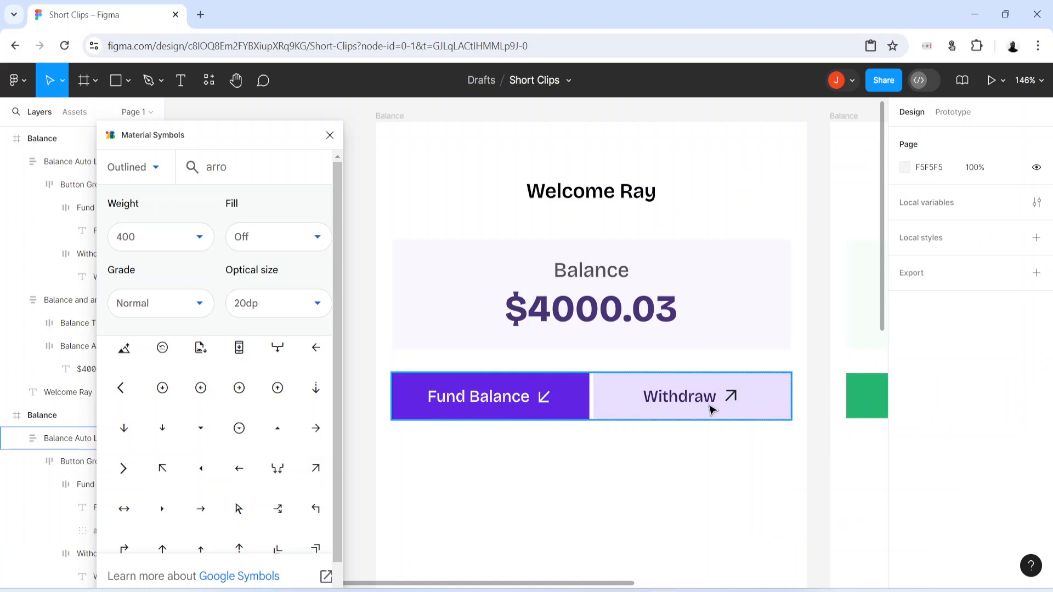
Step: Set the color of the arrow icon in the light purple Withdraw button to the page color 483375
{"action": "left_click", "coordinate": [734, 403]}
{"action": "left_click", "coordinate": [733, 403]}
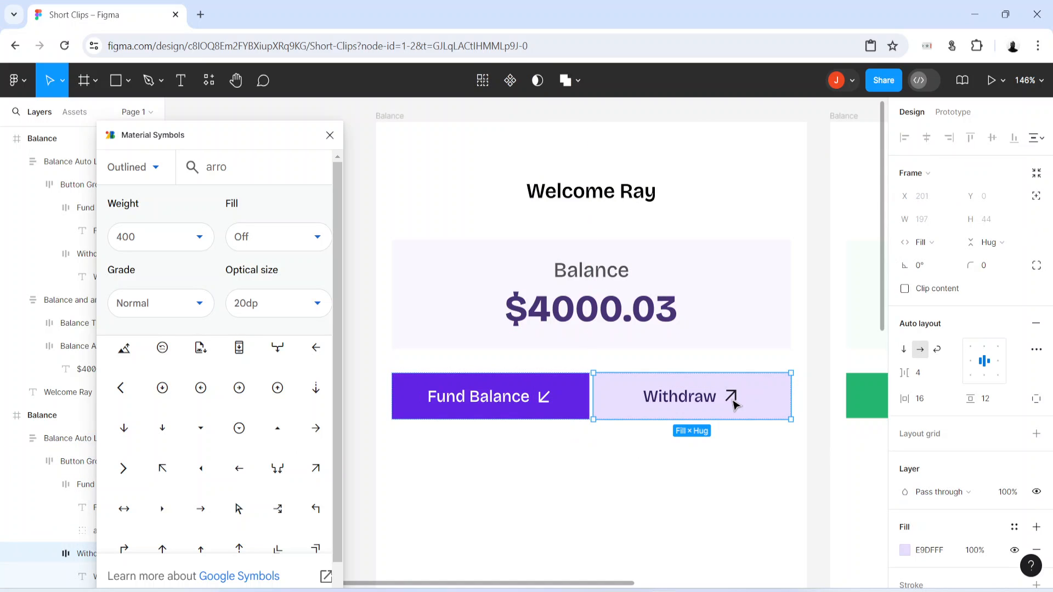
{"action": "left_click", "coordinate": [734, 403]}
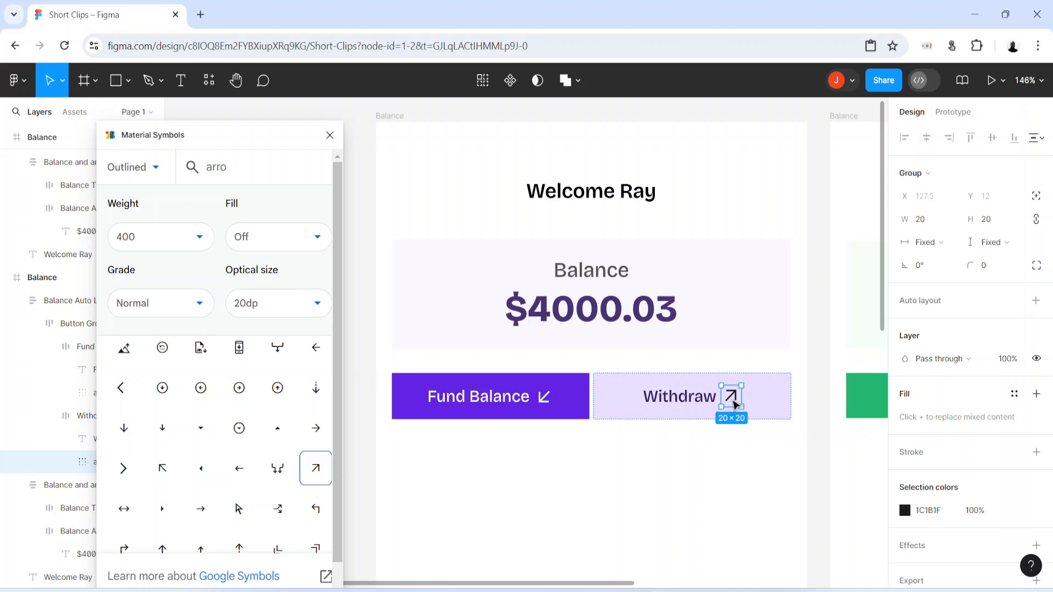
{"action": "left_click", "coordinate": [905, 511]}
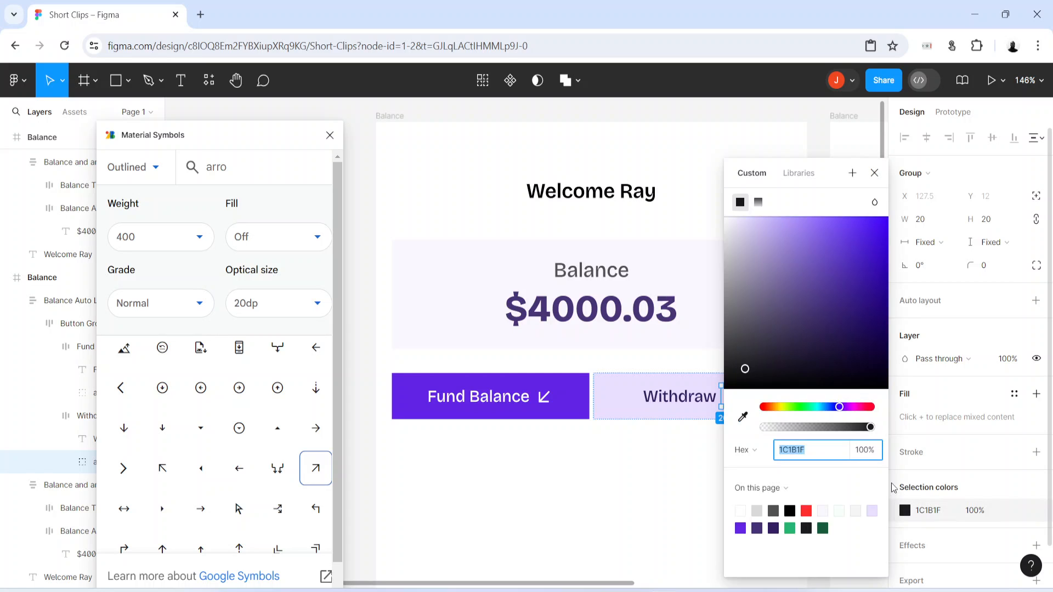
{"action": "left_click", "coordinate": [756, 529]}
{"action": "left_click", "coordinate": [607, 523]}
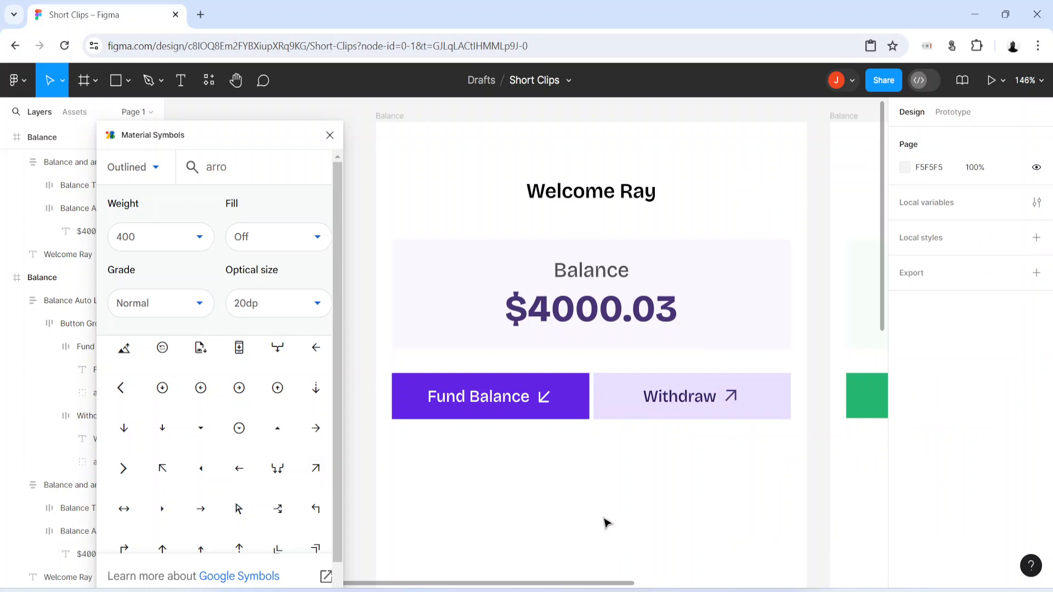
Step: Close the Material Symbols plugin and bring both Balance screens into view
{"action": "scroll", "coordinate": [509, 522], "scroll_direction": "down", "scroll_amount": 2}
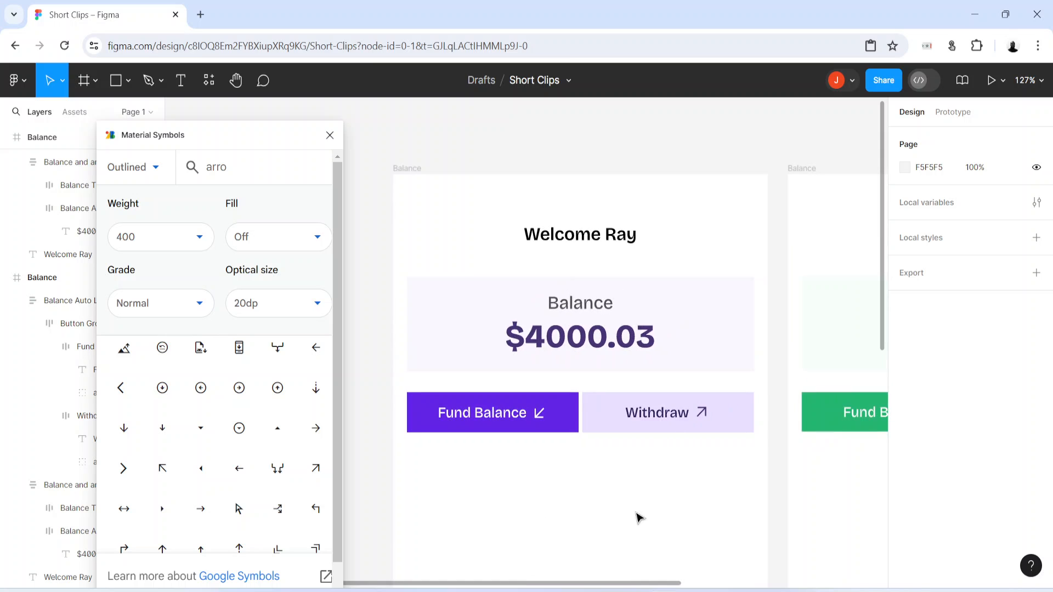
{"action": "scroll", "coordinate": [637, 514], "scroll_direction": "right", "scroll_amount": 2}
{"action": "left_click_drag", "start_coordinate": [632, 505], "coordinate": [672, 520]}
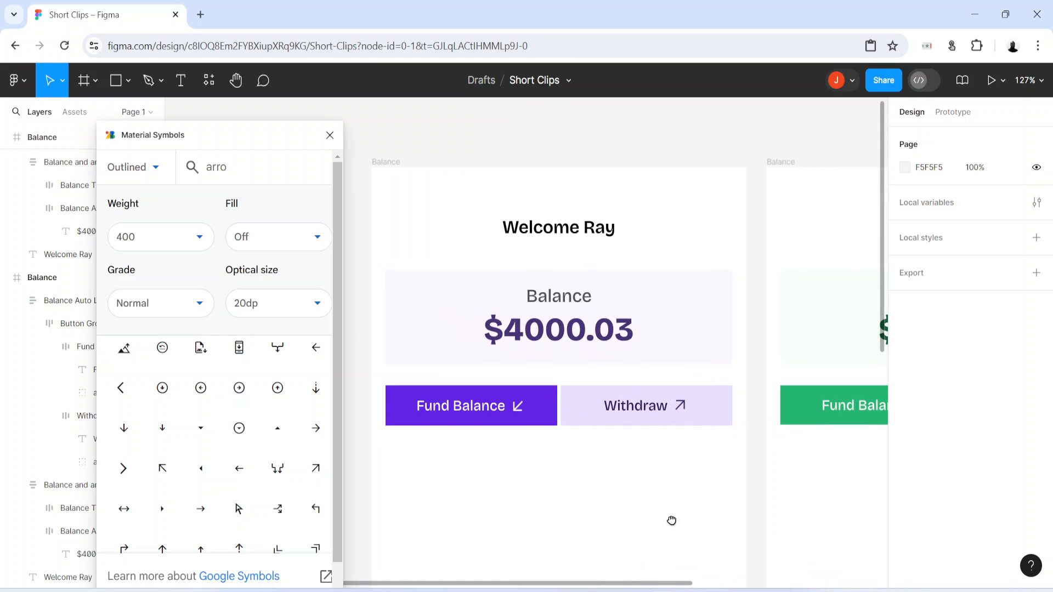
{"action": "left_click", "coordinate": [329, 136]}
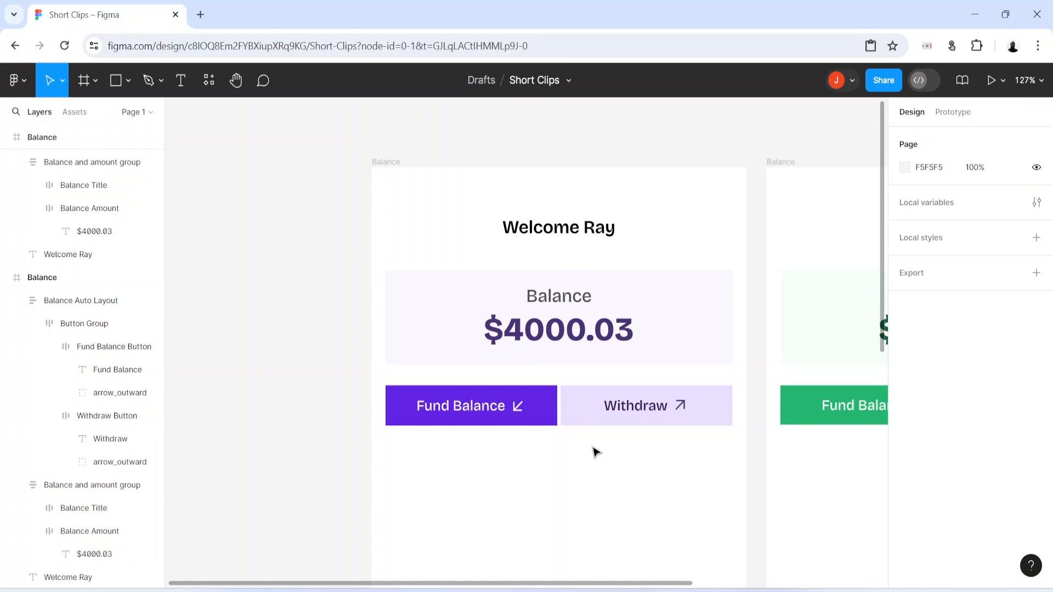
{"action": "left_click_drag", "start_coordinate": [632, 490], "coordinate": [427, 437]}
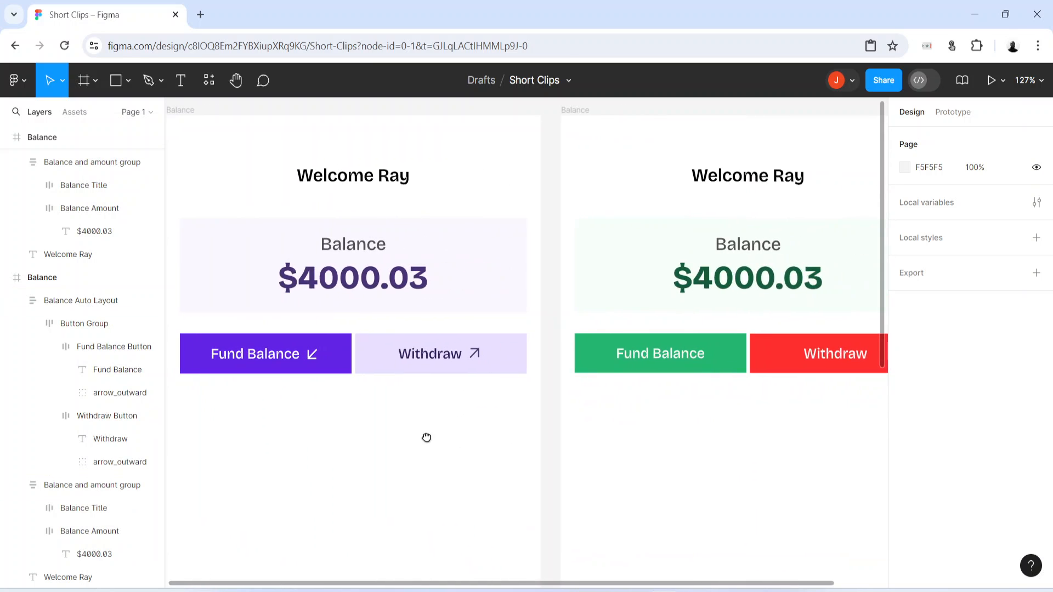
Step: Copy the white arrow from the purple Fund Balance button into the green Fund Balance button, after its label
{"action": "double_click", "coordinate": [314, 363]}
{"action": "double_click", "coordinate": [313, 362]}
{"action": "left_click", "coordinate": [320, 361]}
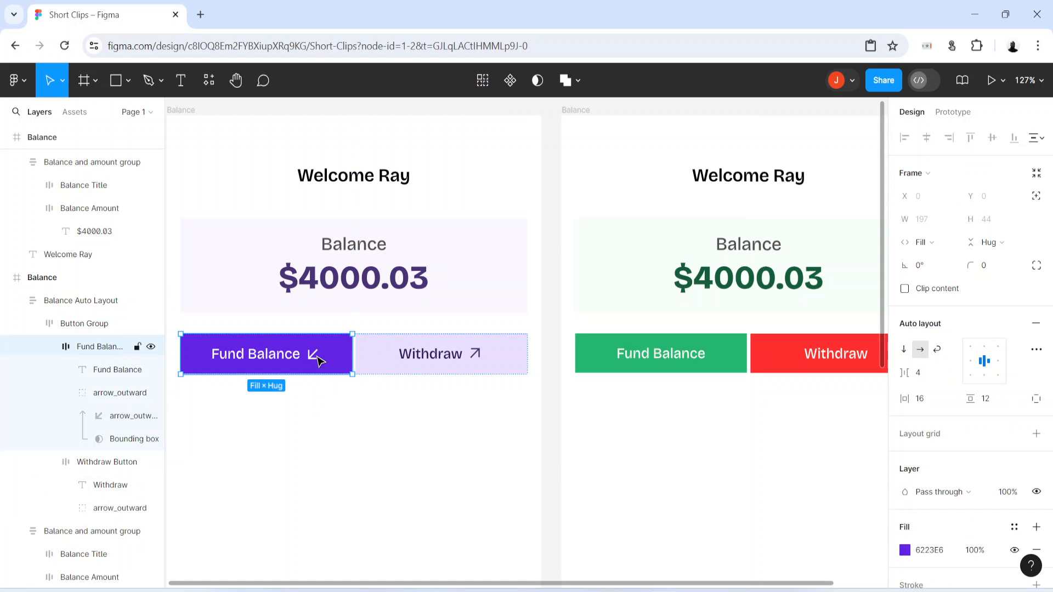
{"action": "double_click", "coordinate": [318, 358]}
{"action": "left_click", "coordinate": [316, 361]}
{"action": "double_click", "coordinate": [316, 360]}
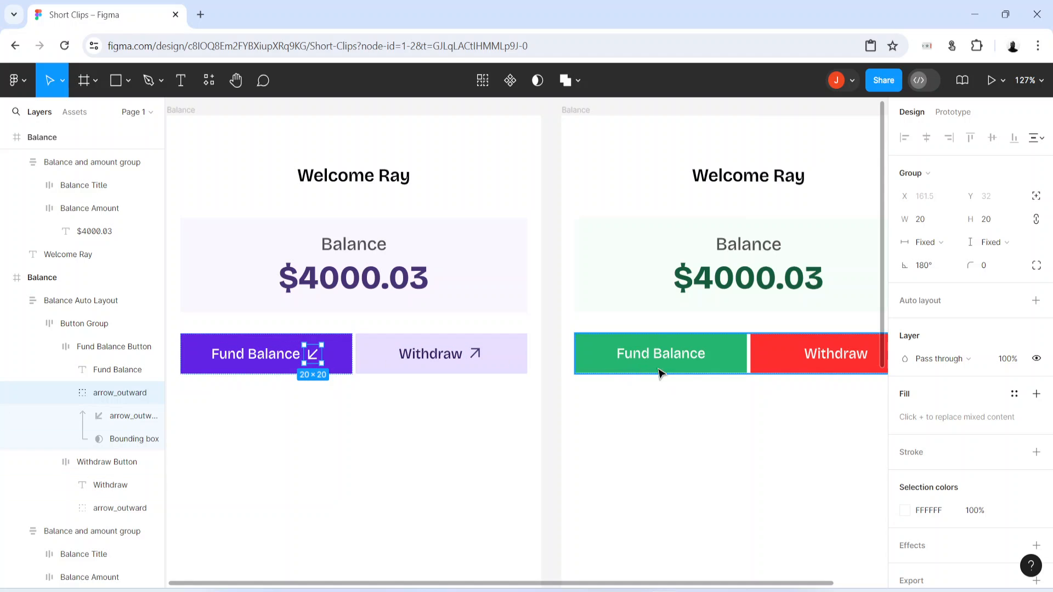
{"action": "left_click", "coordinate": [717, 362]}
{"action": "key", "text": "ctrl+v"}
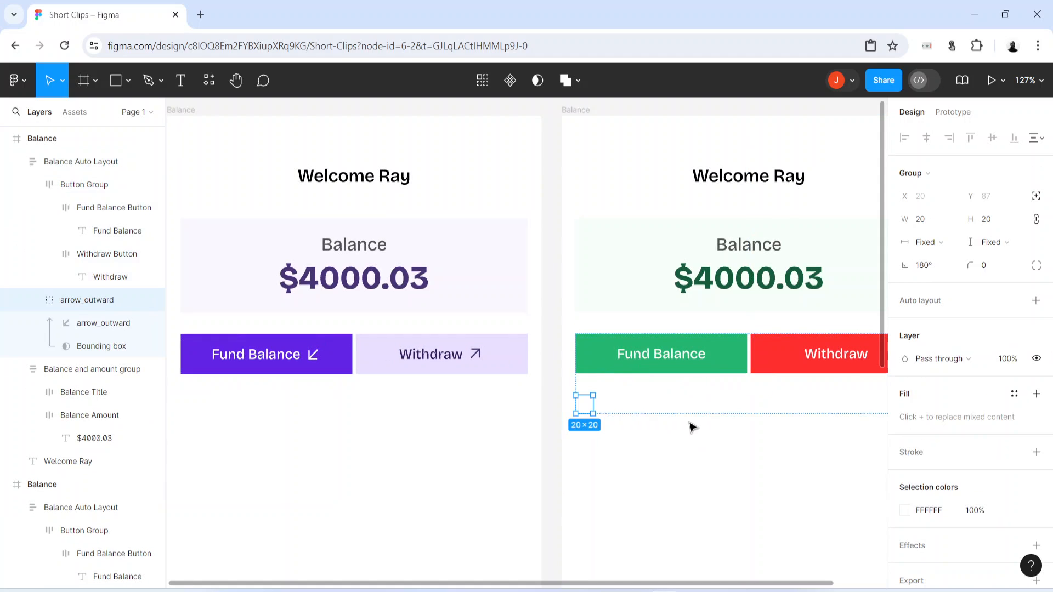
{"action": "left_click_drag", "start_coordinate": [584, 404], "coordinate": [718, 362]}
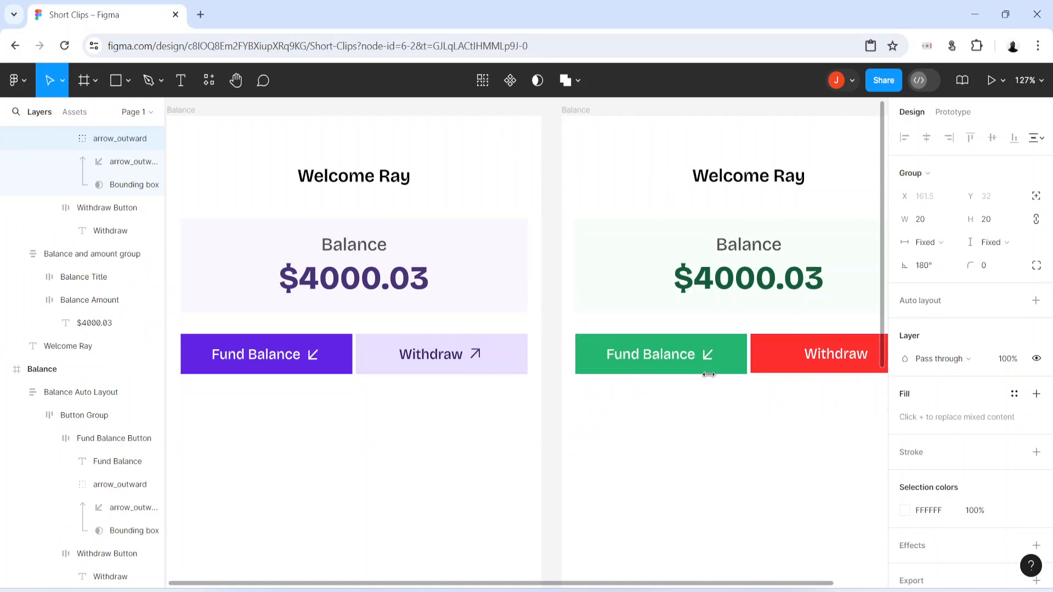
{"action": "left_click", "coordinate": [728, 467]}
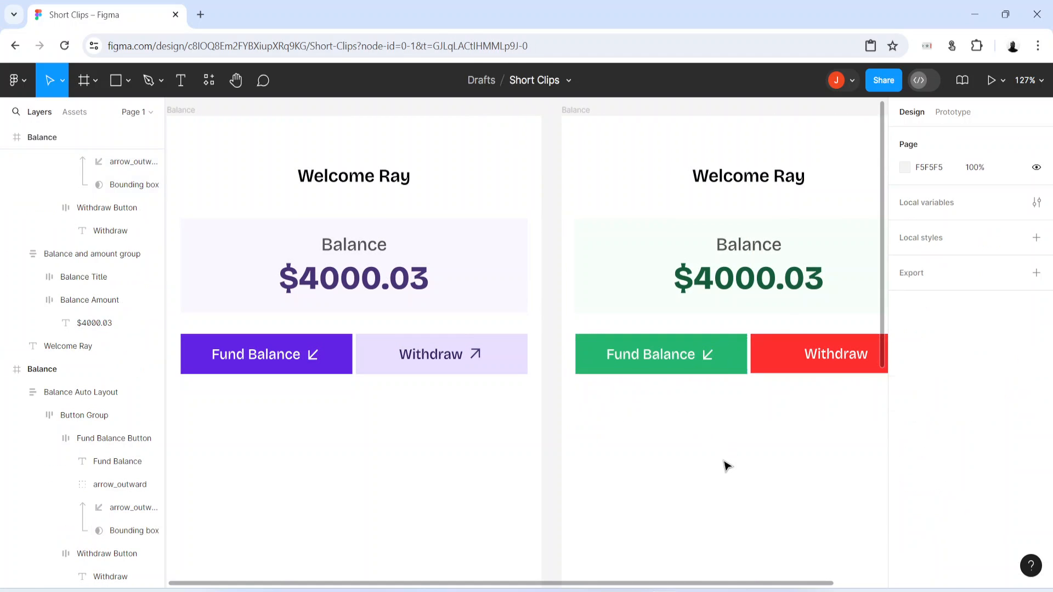
Step: Duplicate the outward arrow from the light purple Withdraw button into the red Withdraw button, after its label
{"action": "left_click", "coordinate": [481, 360]}
{"action": "left_click", "coordinate": [480, 361]}
{"action": "left_click", "coordinate": [479, 356]}
{"action": "right_click", "coordinate": [477, 356]}
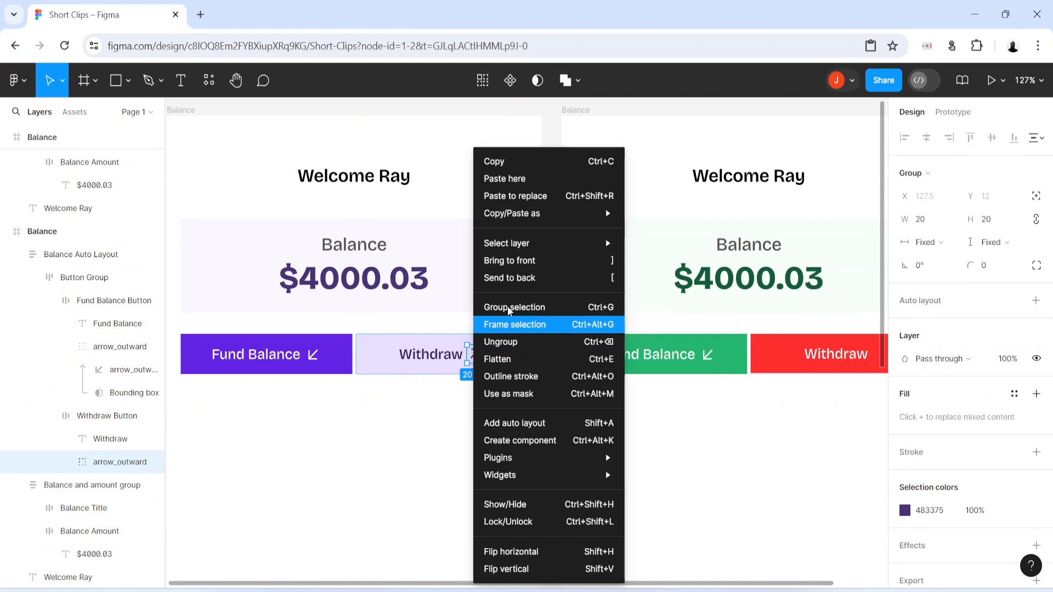
{"action": "left_click", "coordinate": [475, 359]}
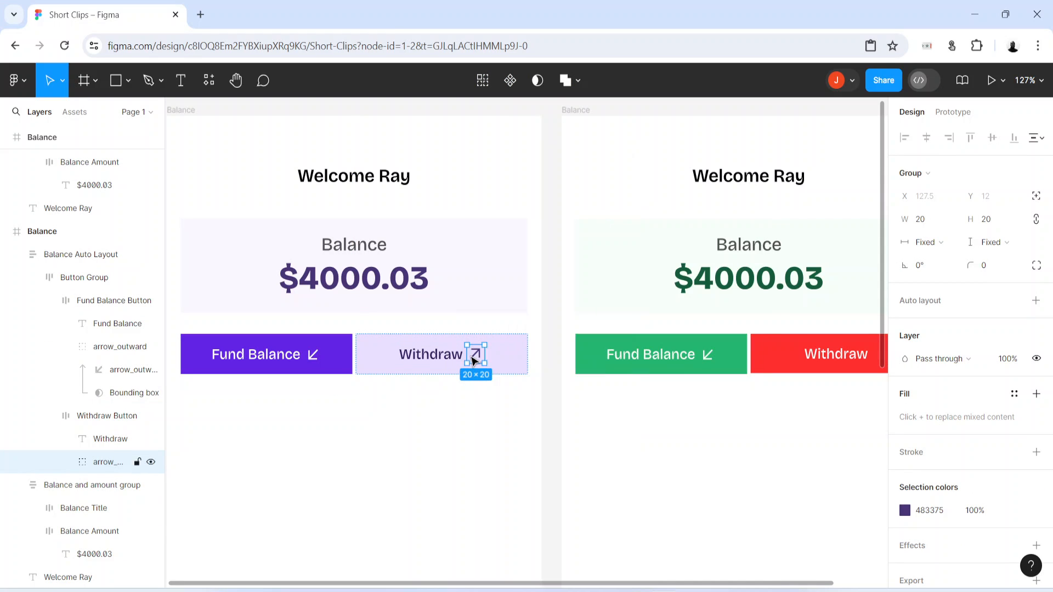
{"action": "left_click_drag", "start_coordinate": [475, 359], "coordinate": [729, 493]}
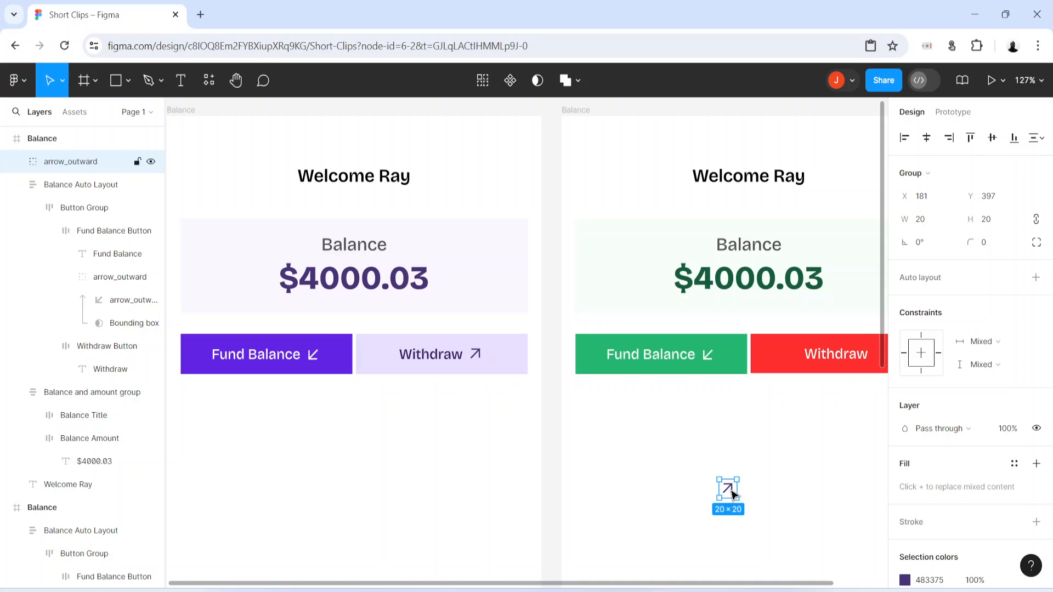
{"action": "left_click_drag", "start_coordinate": [823, 461], "coordinate": [695, 444]}
{"action": "left_click_drag", "start_coordinate": [599, 475], "coordinate": [752, 336]}
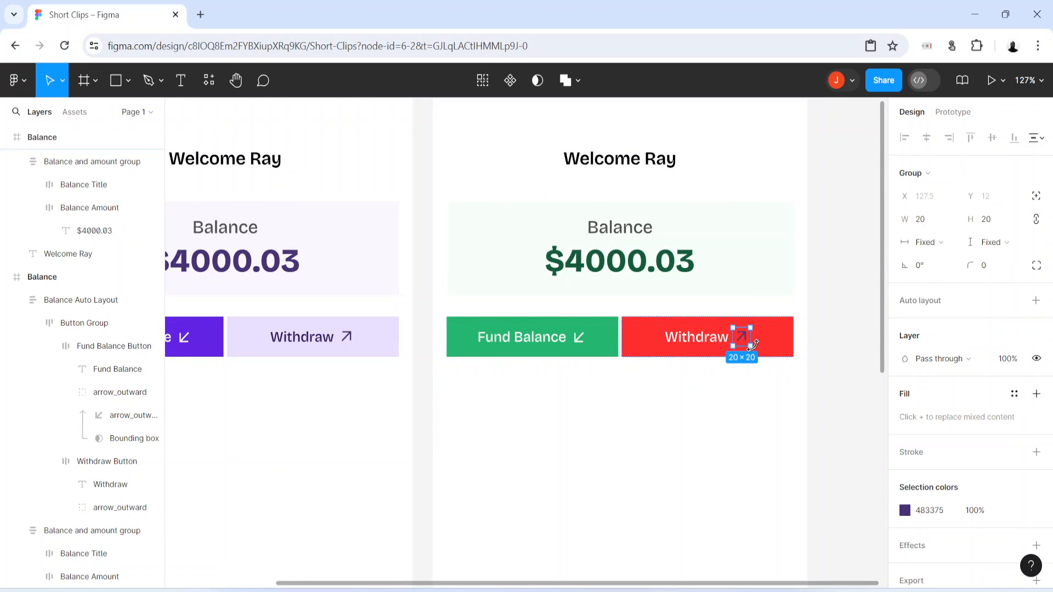
Step: Set the color of the arrow icon in the red Withdraw button to white, FFFFFF
{"action": "left_click", "coordinate": [904, 511]}
{"action": "left_click", "coordinate": [756, 231]}
{"action": "left_click_drag", "start_coordinate": [756, 231], "coordinate": [724, 216]}
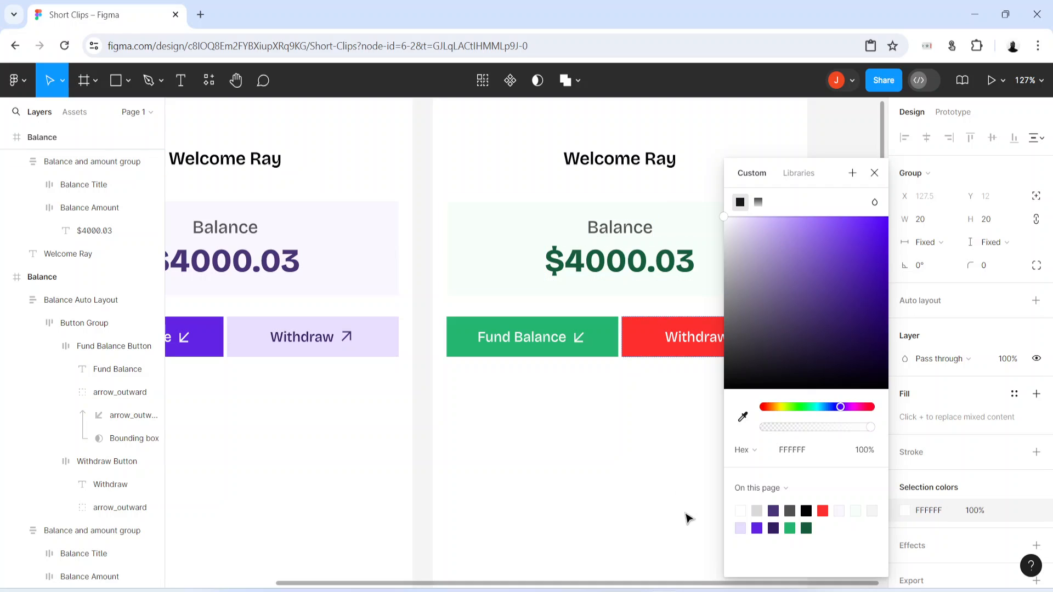
{"action": "left_click", "coordinate": [684, 490]}
{"action": "left_click", "coordinate": [740, 338]}
{"action": "left_click", "coordinate": [740, 338]}
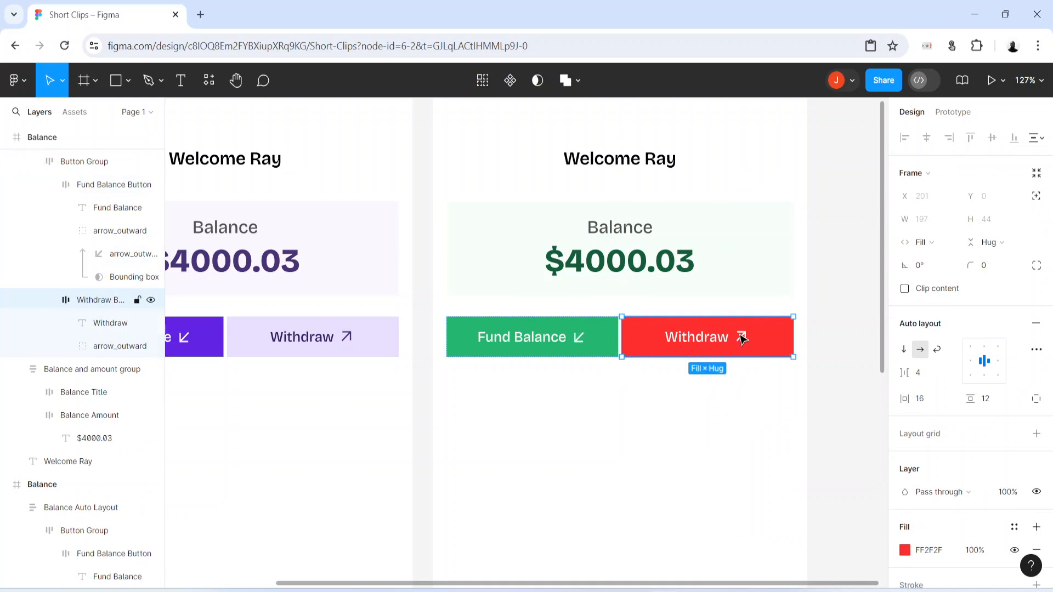
Step: Set the rotation of the white arrow icon in the red Withdraw button to -180 degrees
{"action": "left_click", "coordinate": [741, 339]}
{"action": "left_click", "coordinate": [935, 272]}
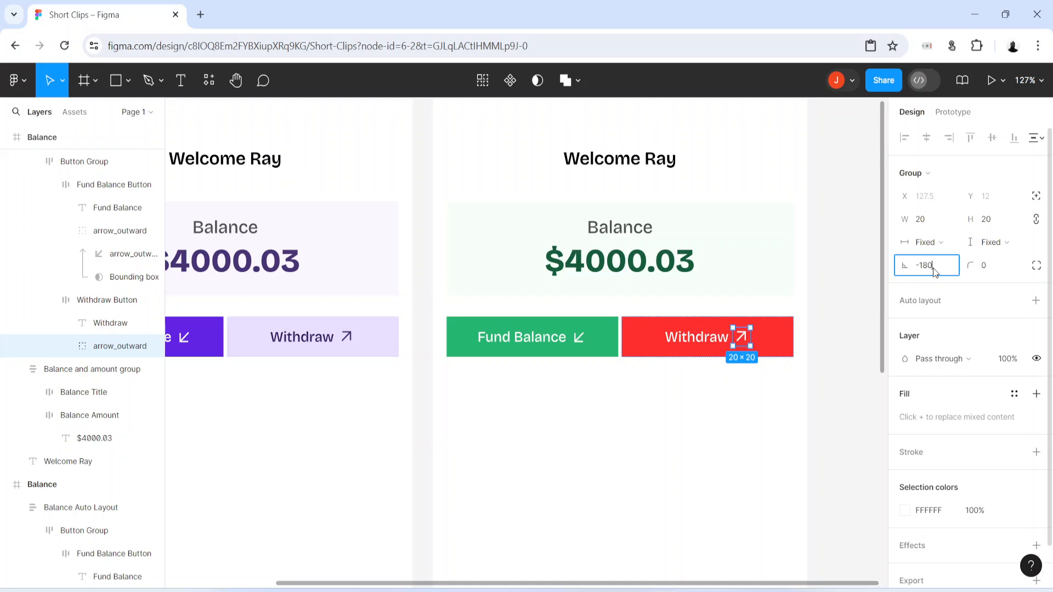
{"action": "type", "text": "-180"}
{"action": "key", "text": "Return"}
{"action": "left_click", "coordinate": [627, 442]}
{"action": "scroll", "coordinate": [629, 442], "scroll_direction": "down", "scroll_amount": 3}
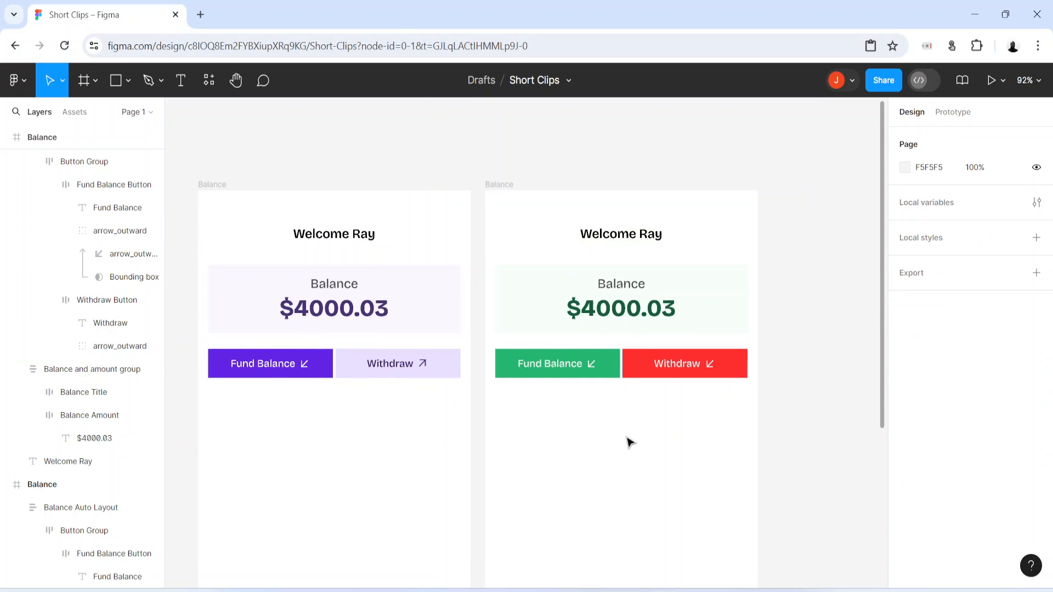
{"action": "scroll", "coordinate": [419, 477], "scroll_direction": "up", "scroll_amount": 4}
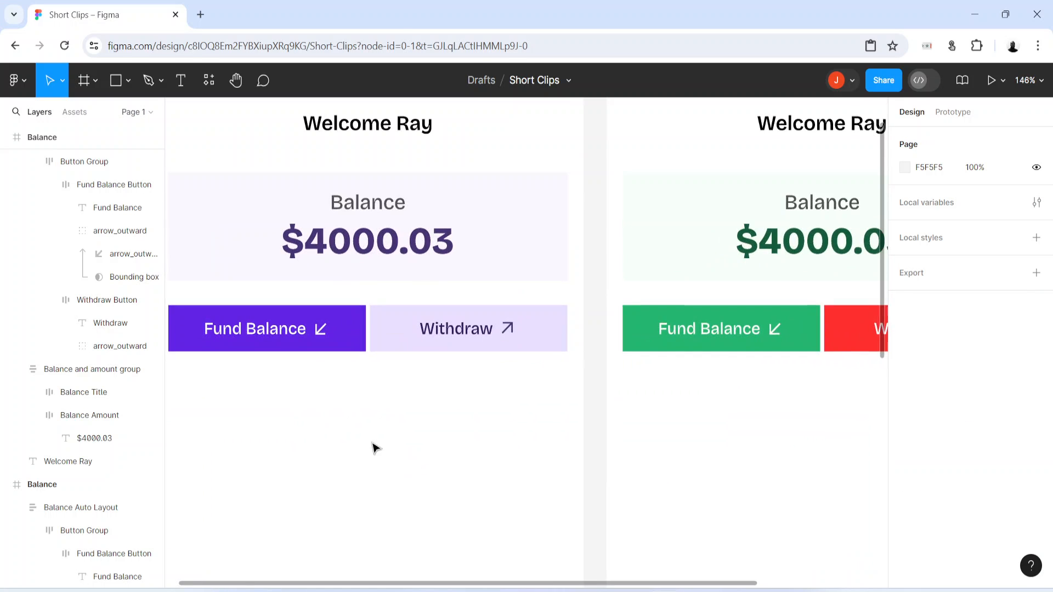
{"action": "left_click_drag", "start_coordinate": [376, 449], "coordinate": [446, 578]}
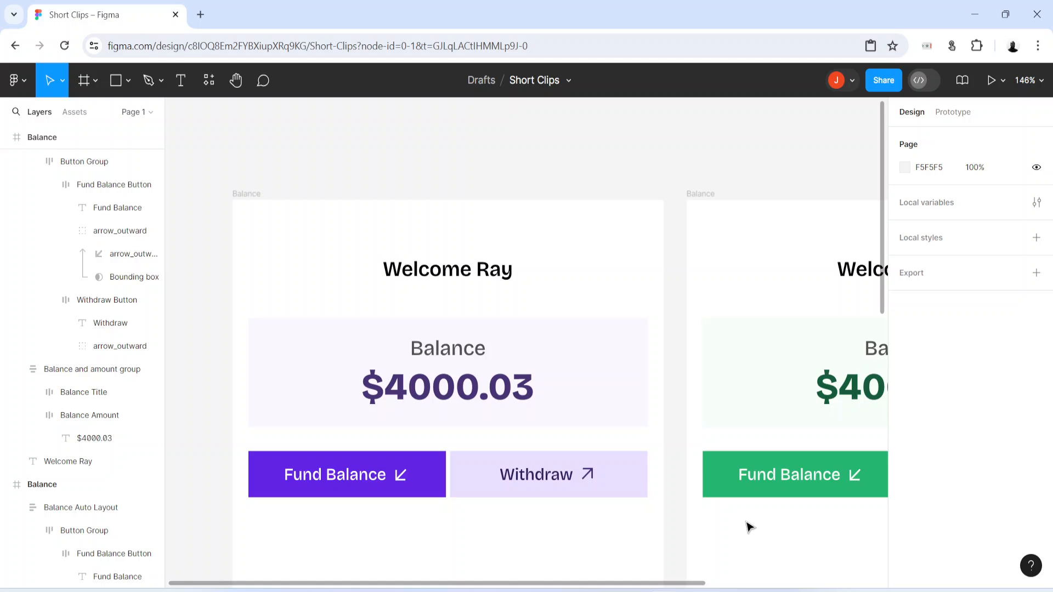
{"action": "scroll", "coordinate": [748, 526], "scroll_direction": "down", "scroll_amount": 3}
{"action": "left_click_drag", "start_coordinate": [747, 522], "coordinate": [663, 559]}
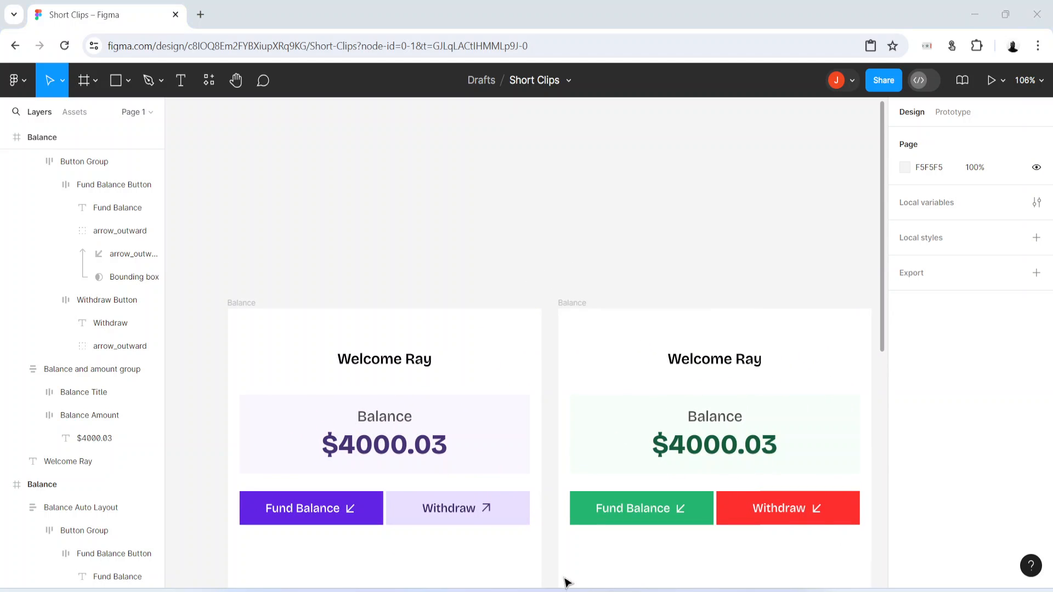
Step: Open the Balance (2) image from the Downloads folder in File Explorer and examine the original Balance layout and buttons up close
{"action": "key", "text": "super+e"}
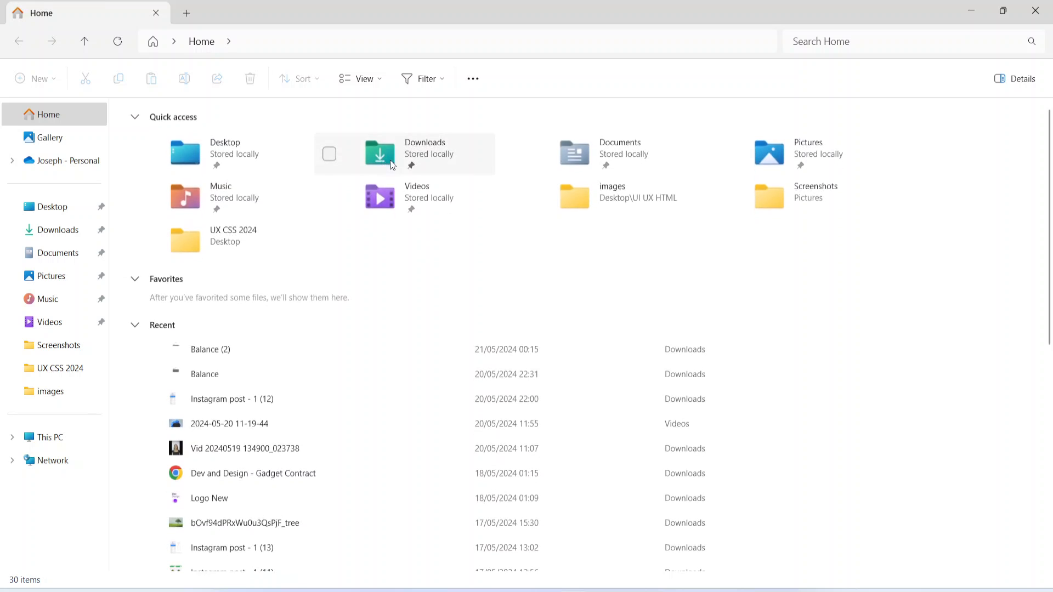
{"action": "double_click", "coordinate": [362, 154]}
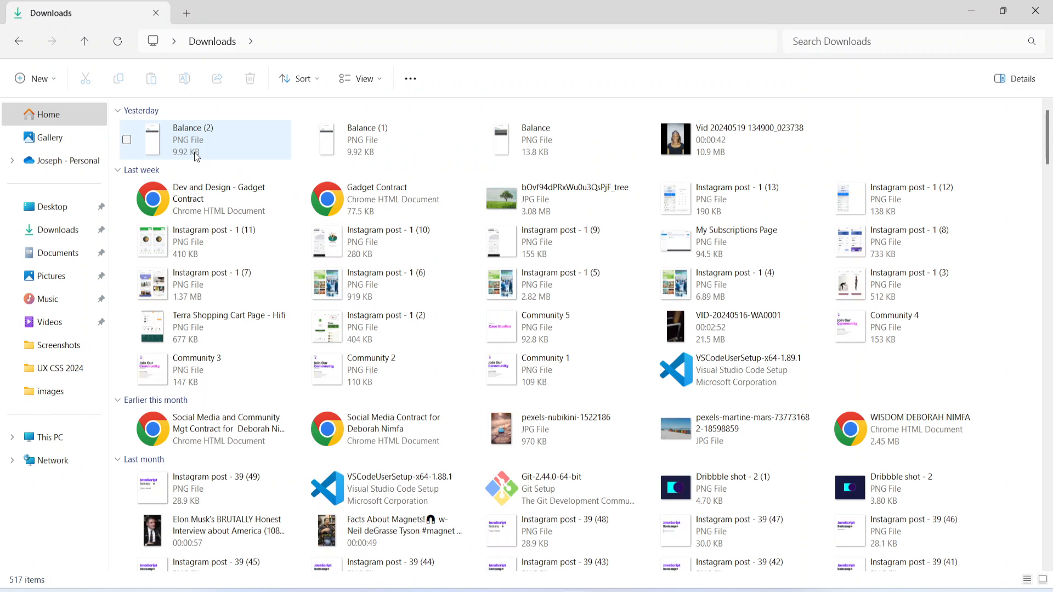
{"action": "double_click", "coordinate": [193, 144]}
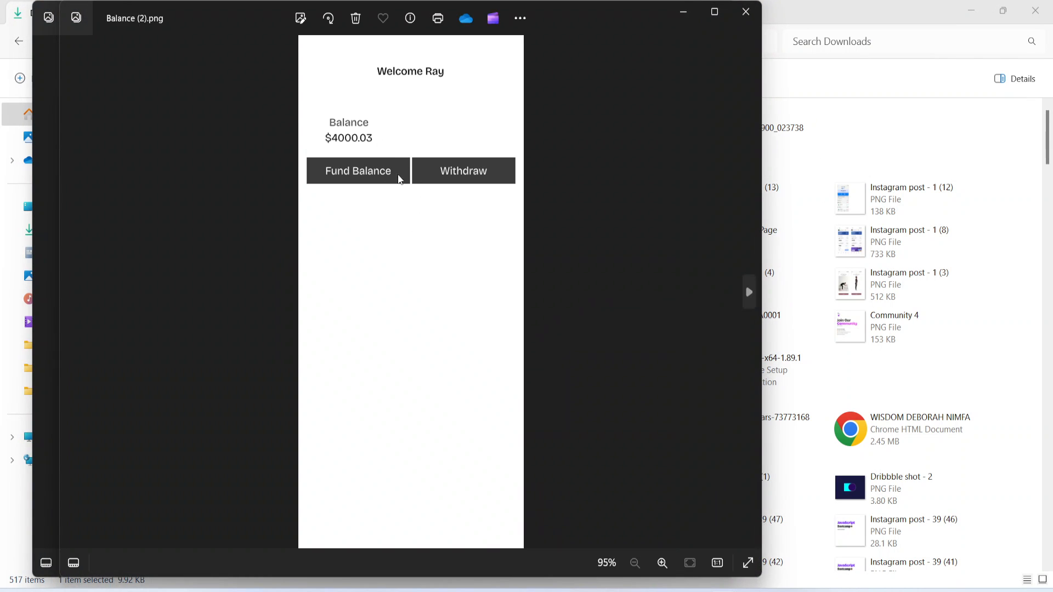
{"action": "scroll", "coordinate": [370, 164], "scroll_direction": "up", "scroll_amount": 5}
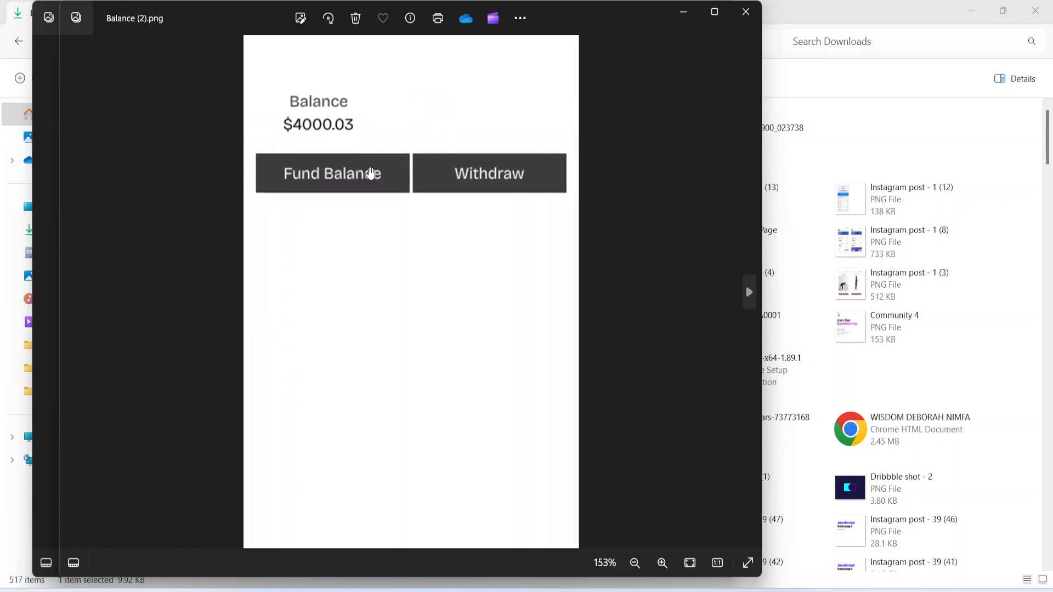
{"action": "left_click_drag", "start_coordinate": [390, 136], "coordinate": [391, 355]}
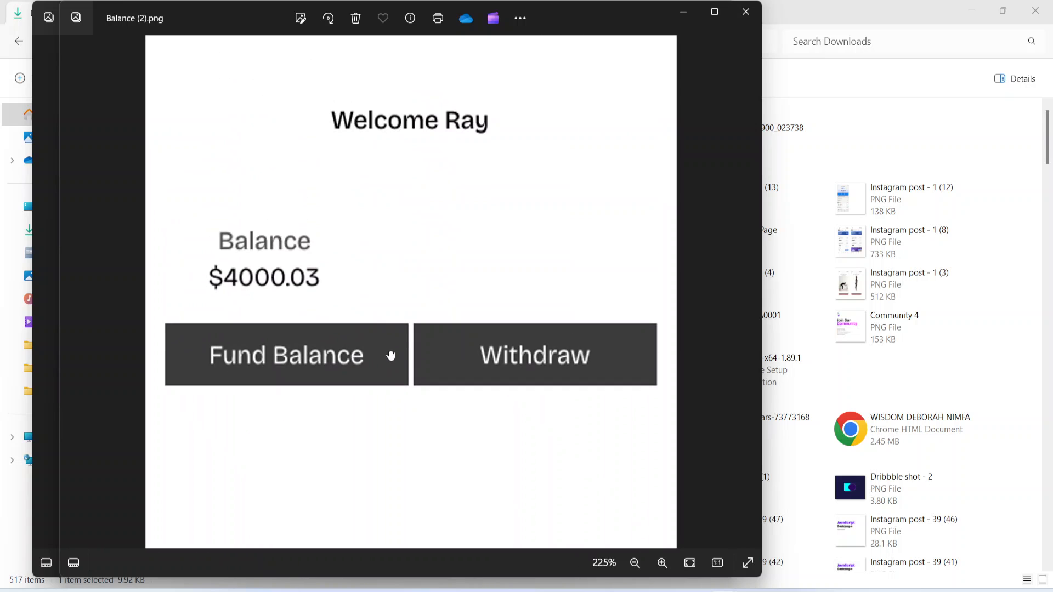
{"action": "scroll", "coordinate": [390, 355], "scroll_direction": "down", "scroll_amount": 4}
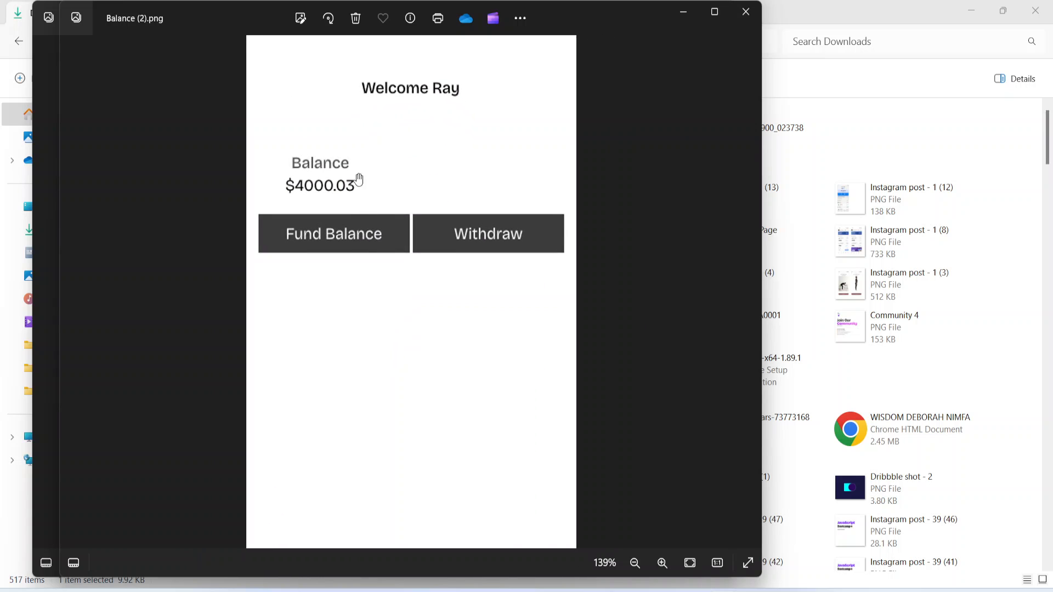
Step: Close the Balance (2) image previews and the Downloads folder, returning to the two Balance screens in Figma
{"action": "left_click", "coordinate": [745, 11]}
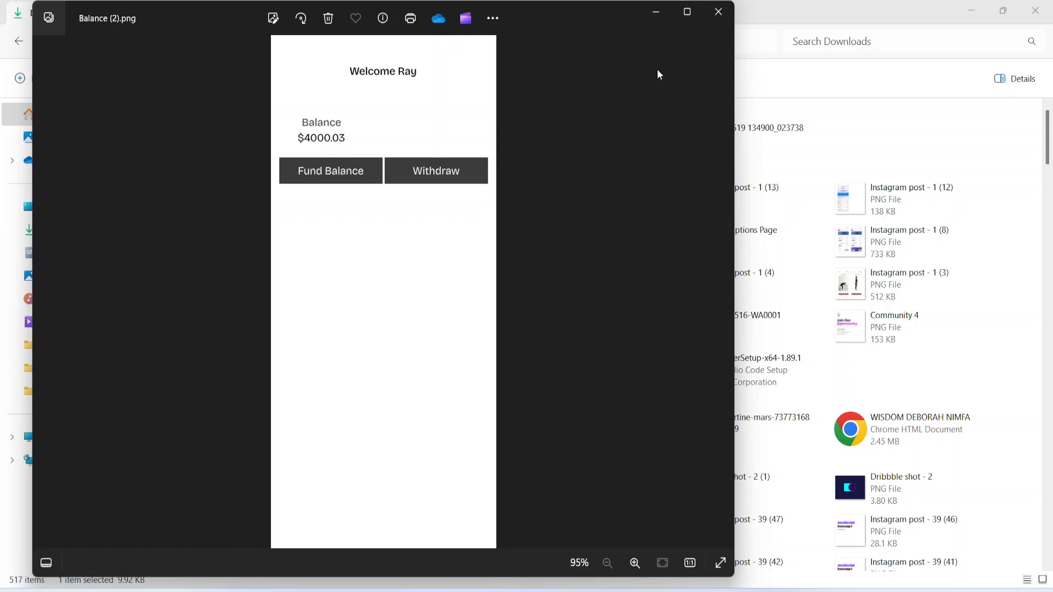
{"action": "left_click", "coordinate": [725, 15]}
{"action": "left_click", "coordinate": [1035, 10]}
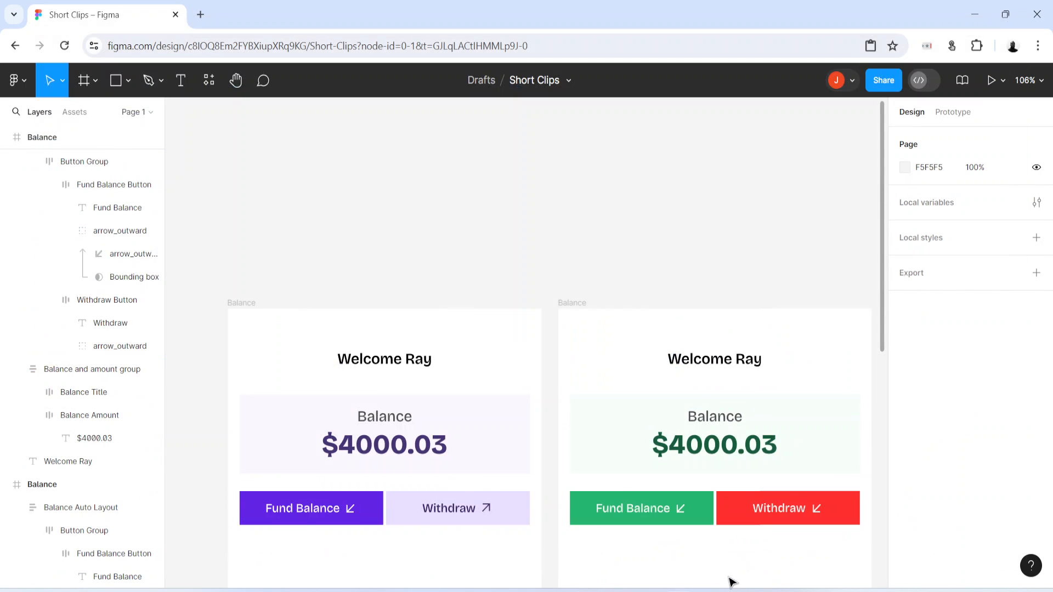
{"action": "left_click_drag", "start_coordinate": [561, 229], "coordinate": [536, 241]}
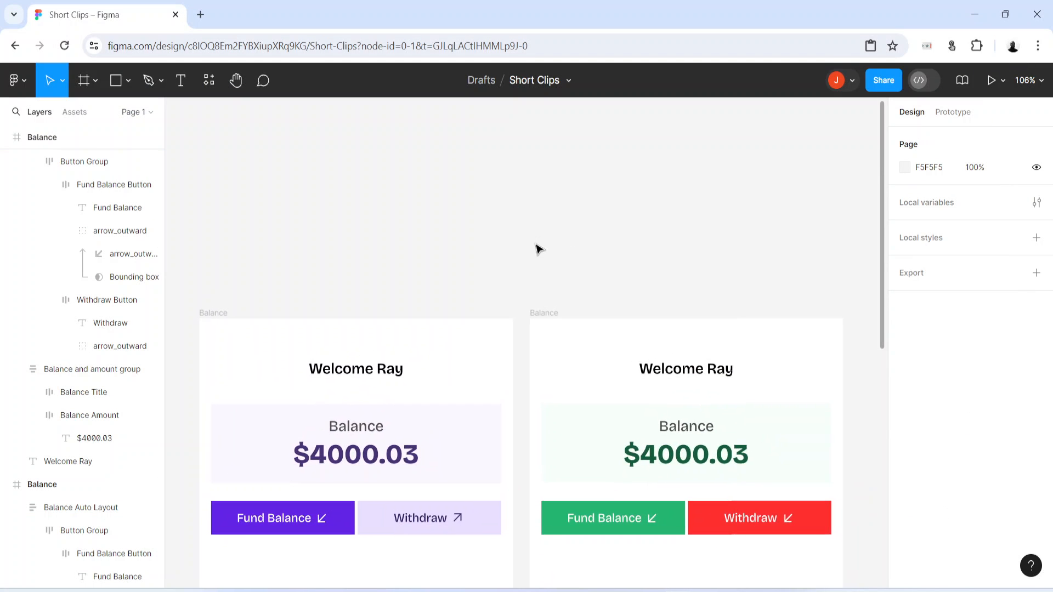